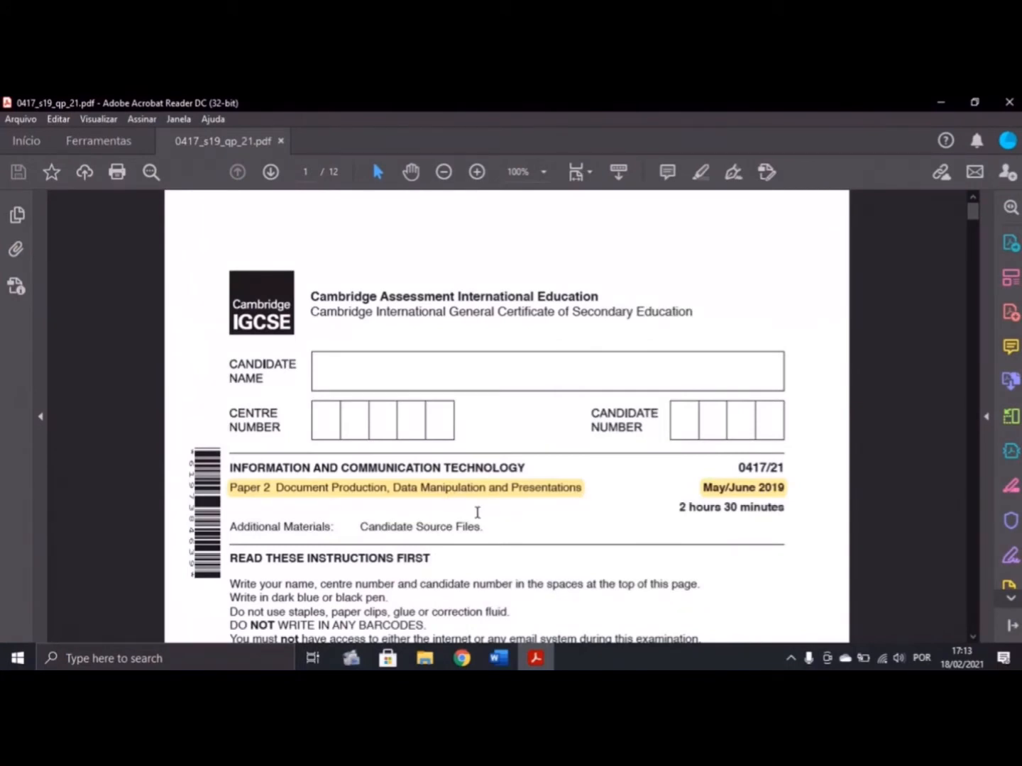
Glance at the Word evidence document, then return to the exam question paper
scroll(466, 501, down, 15)
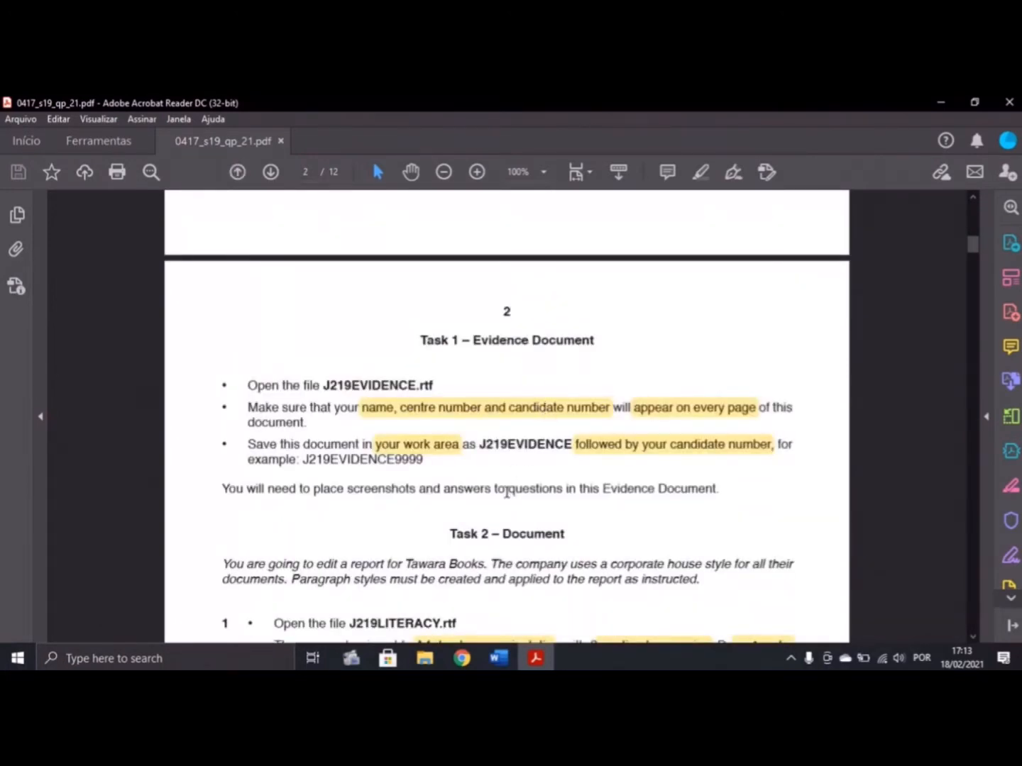
click(498, 658)
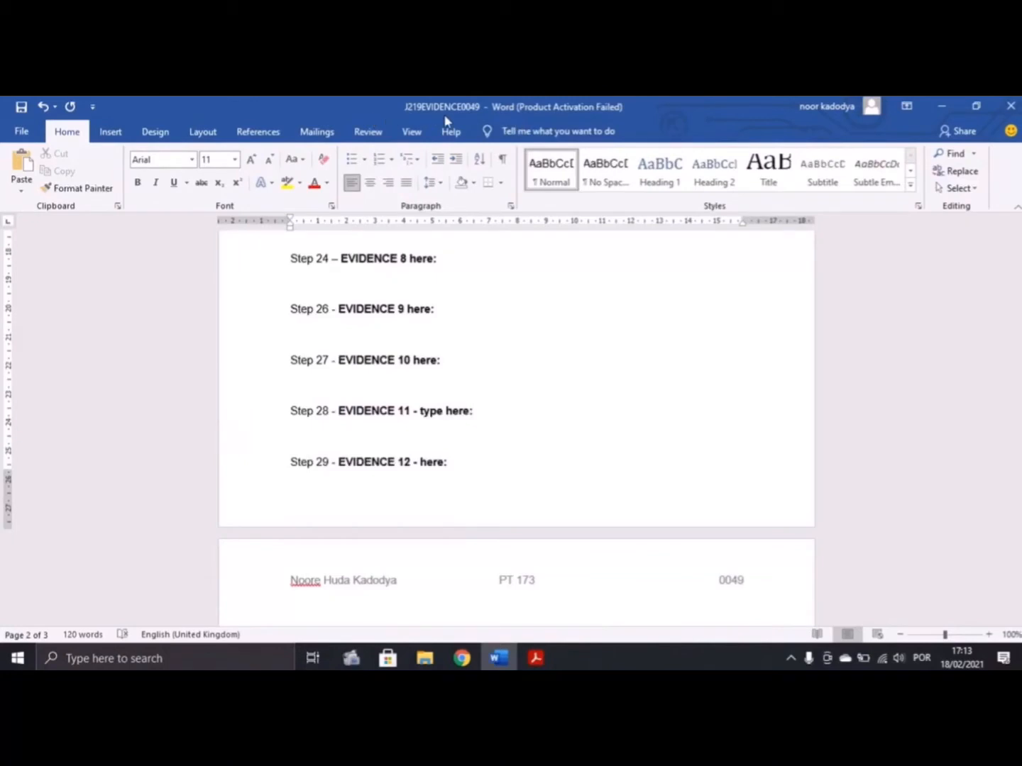
click(536, 657)
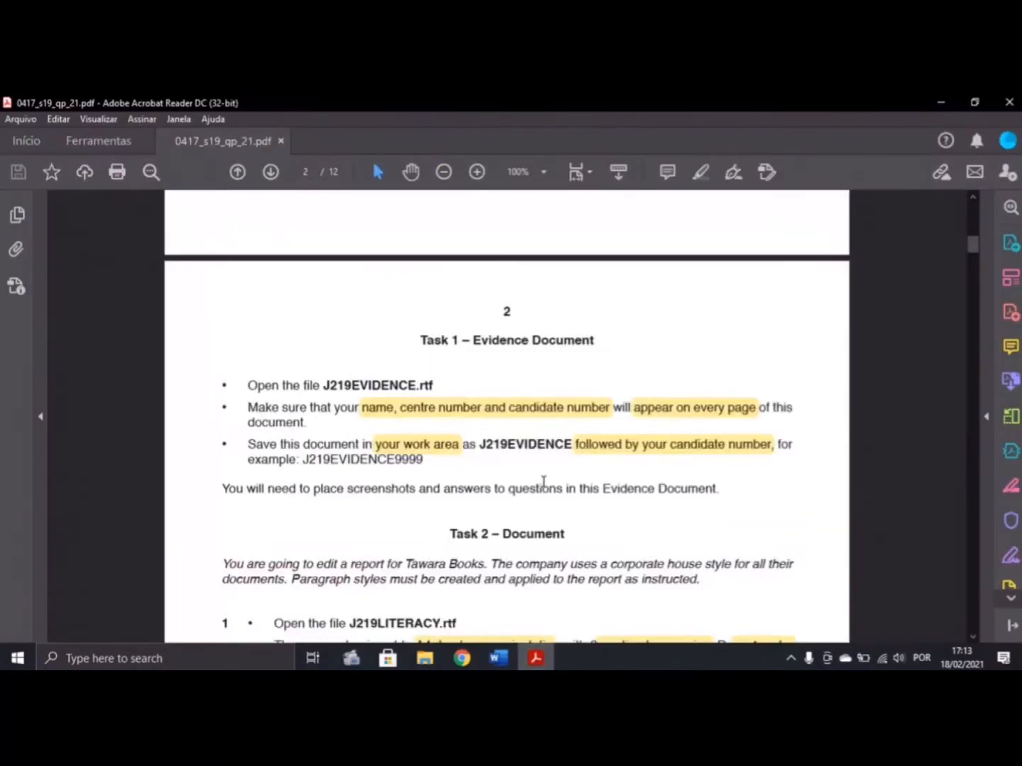
Scroll the exam paper to question 21's field names and data types table on page 6
scroll(545, 482, down, 1)
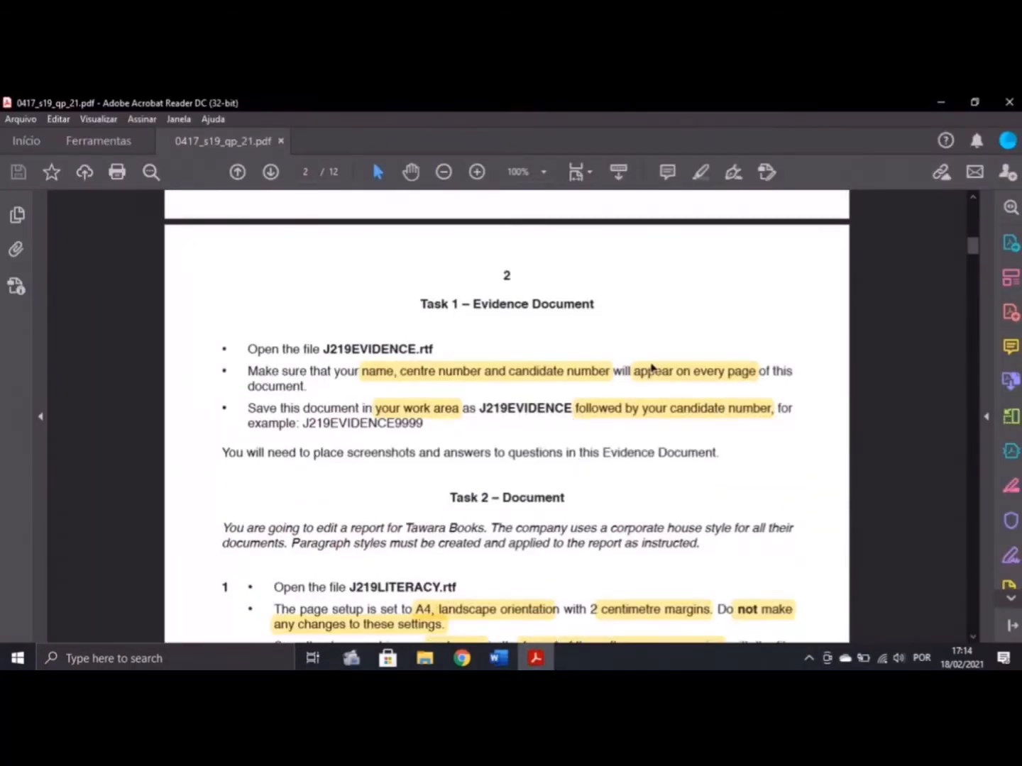
scroll(519, 386, down, 1)
scroll(552, 317, down, 20)
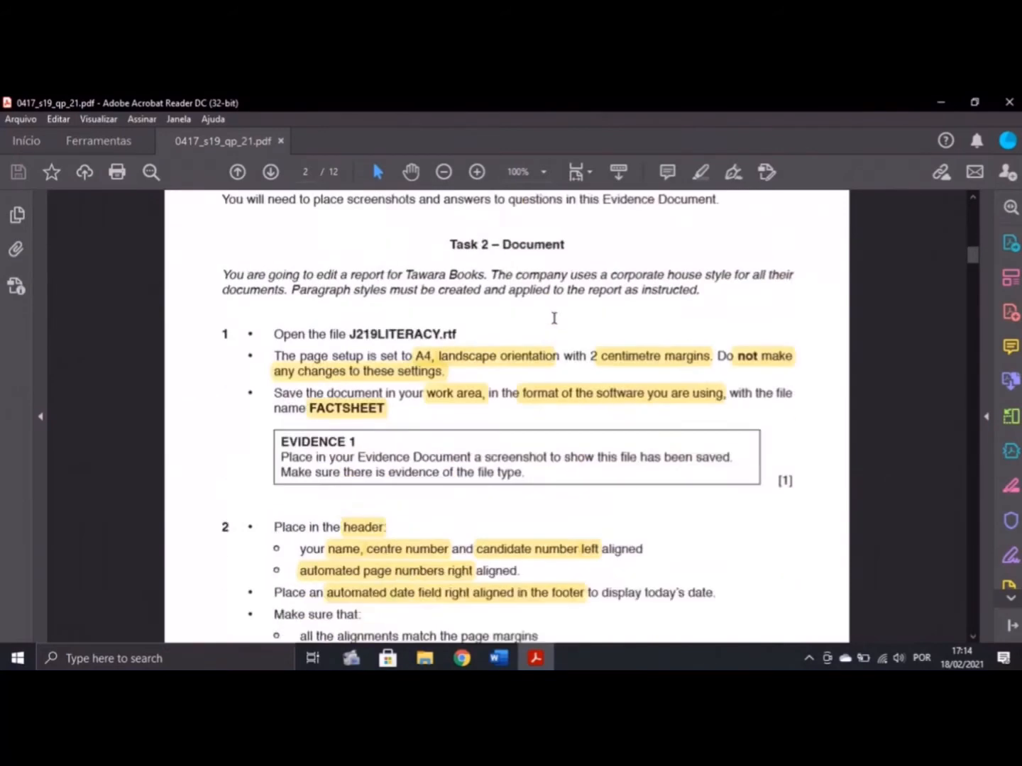
scroll(550, 327, down, 20)
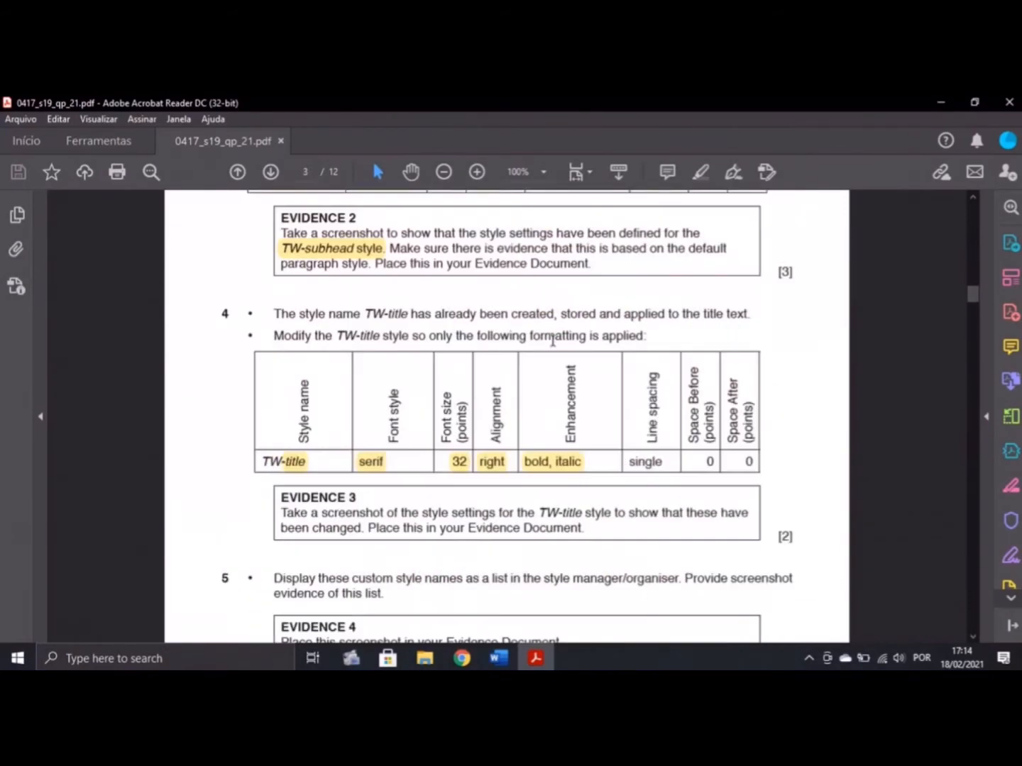
scroll(565, 347, down, 20)
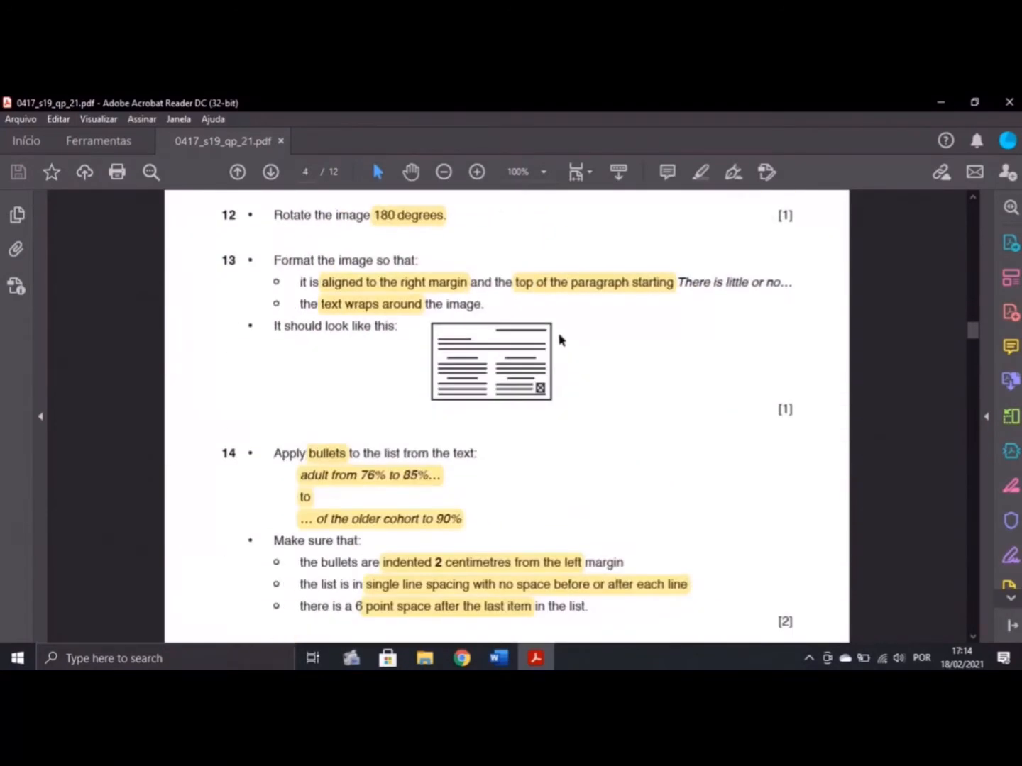
scroll(559, 340, down, 20)
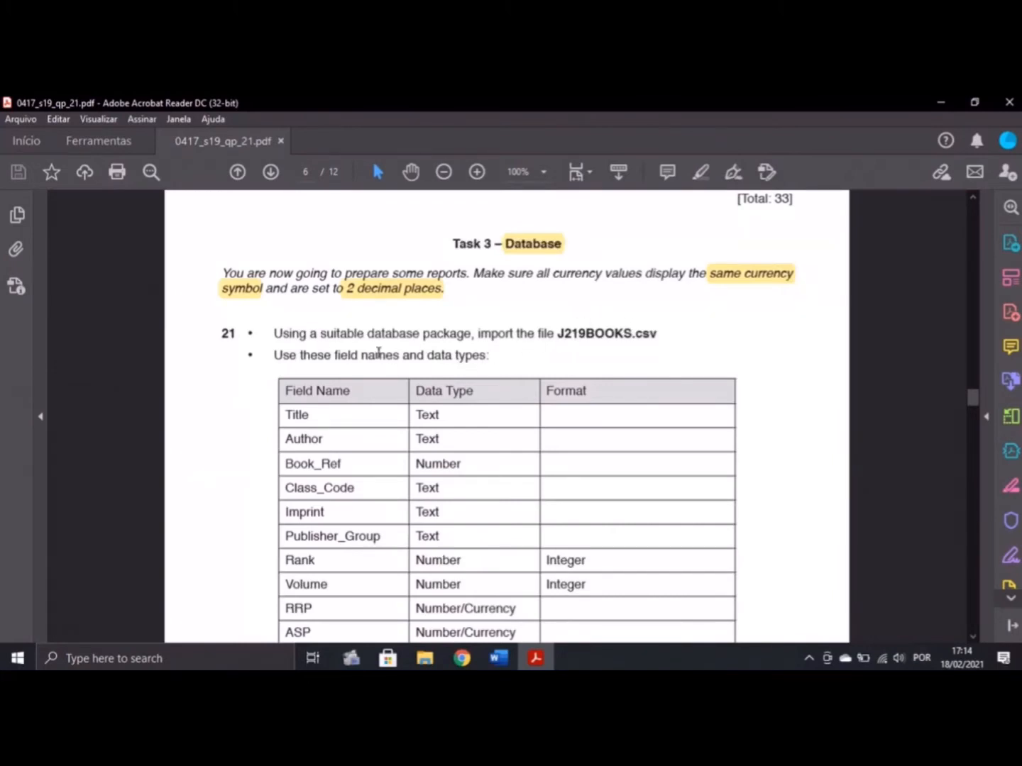
scroll(513, 354, down, 2)
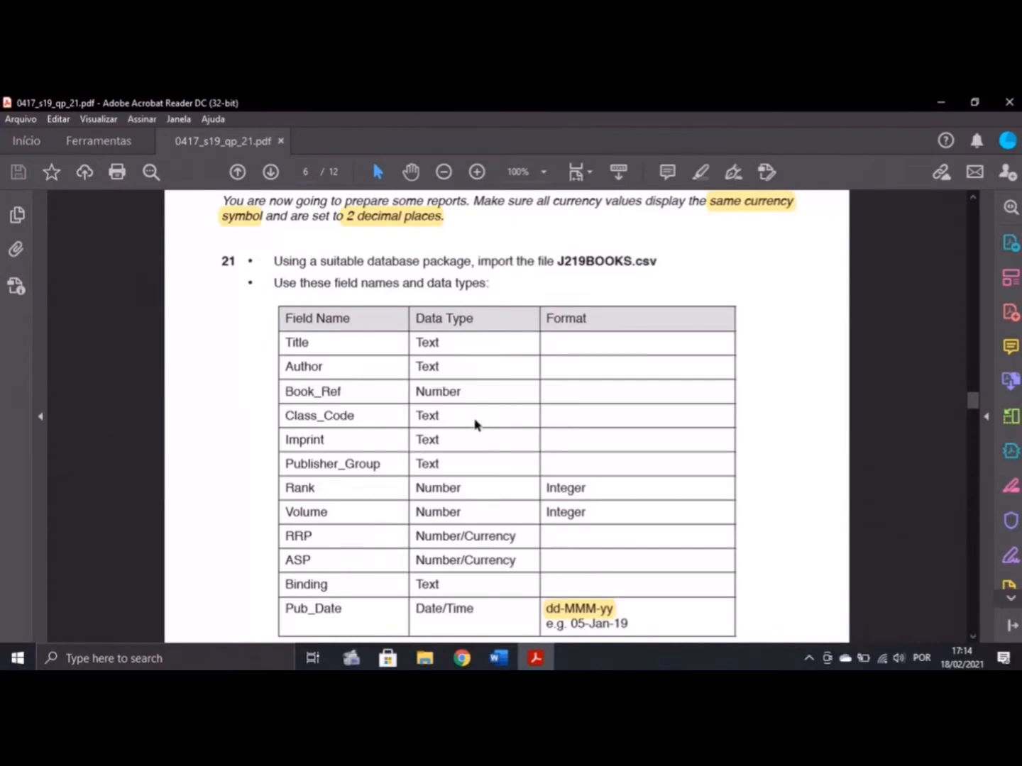
scroll(461, 407, down, 3)
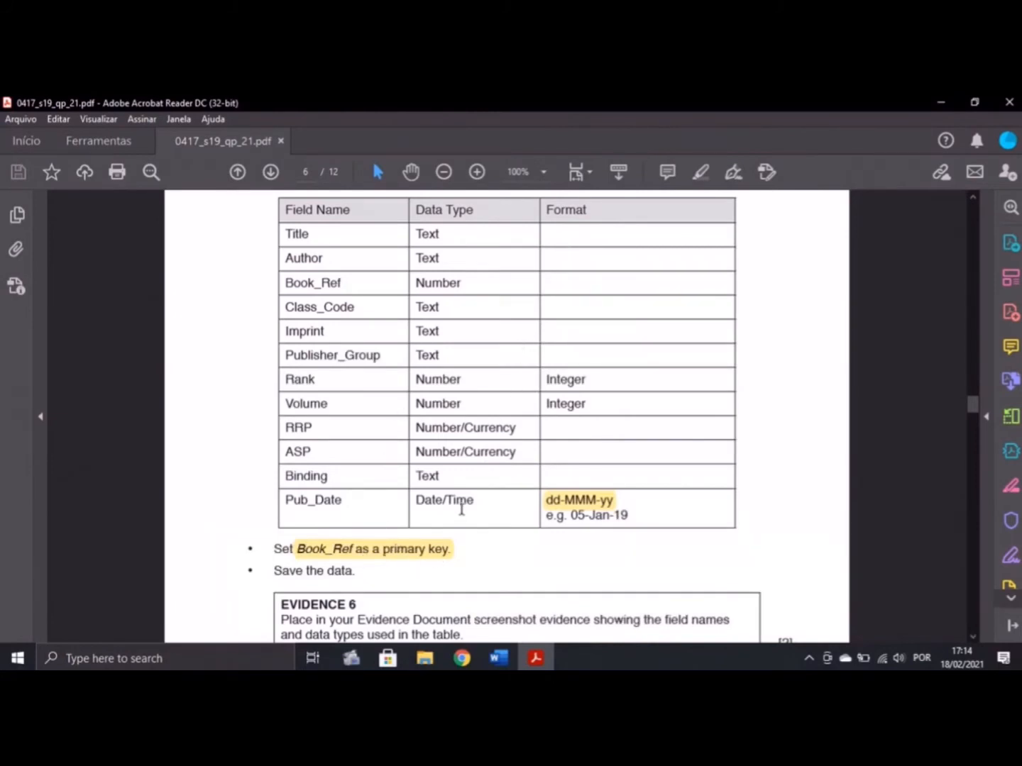
scroll(448, 489, down, 1)
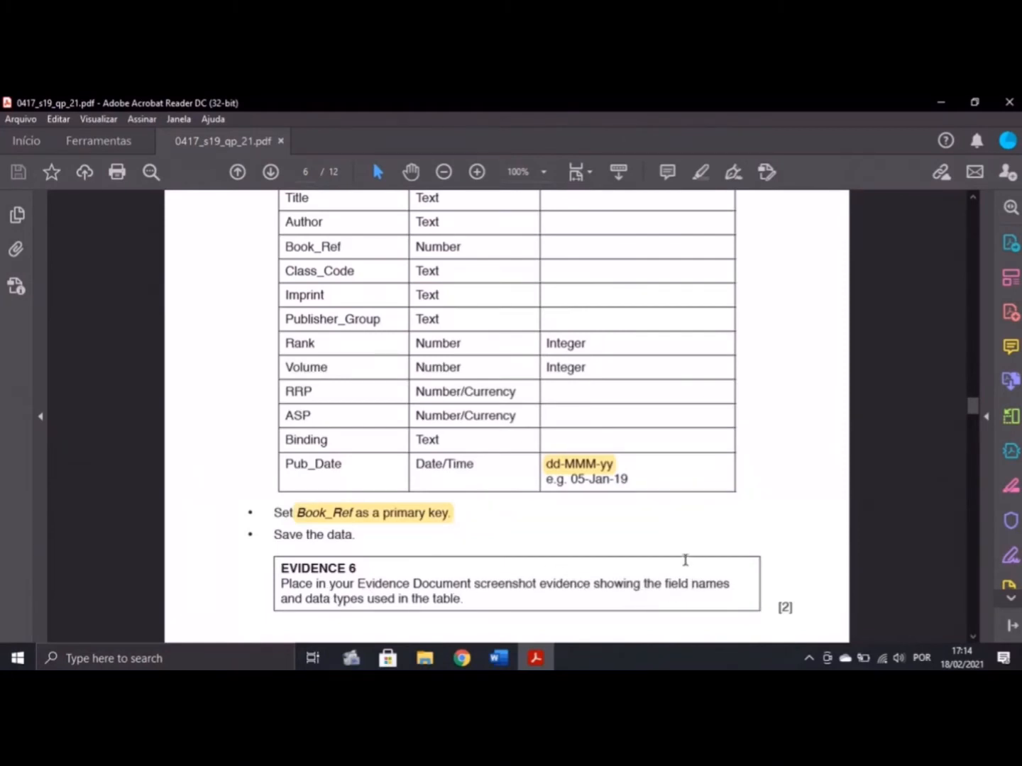
scroll(670, 526, up, 3)
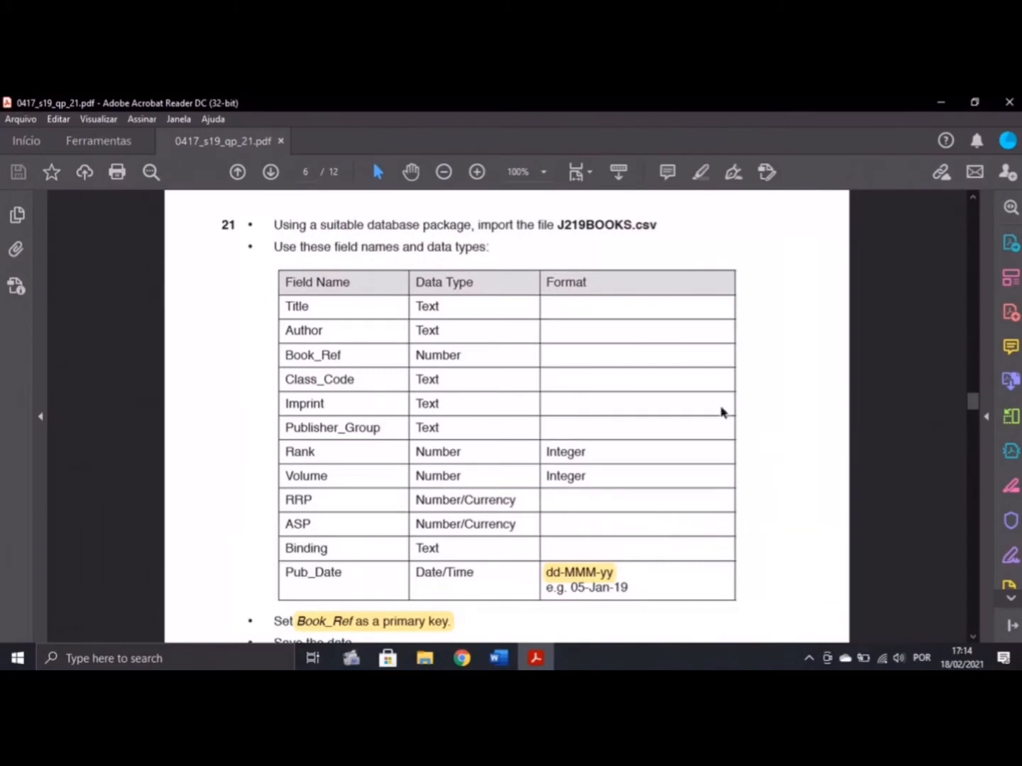
Launch Microsoft Access from Windows search and dismiss the activation notice
click(236, 660)
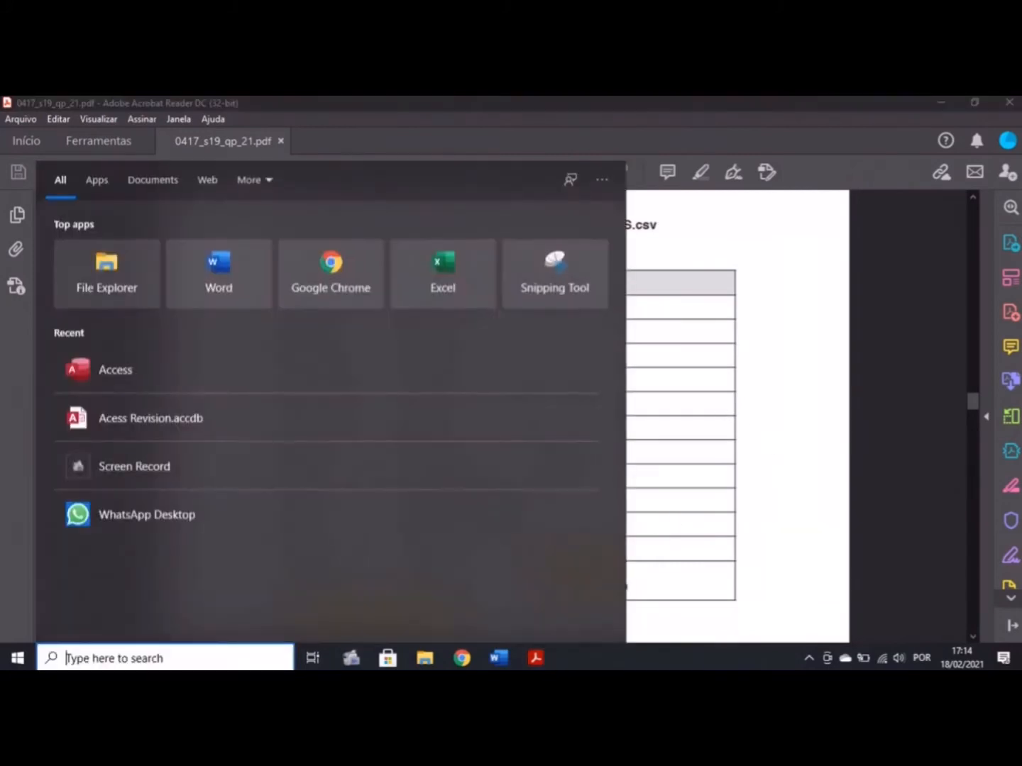
text(a)
click(175, 266)
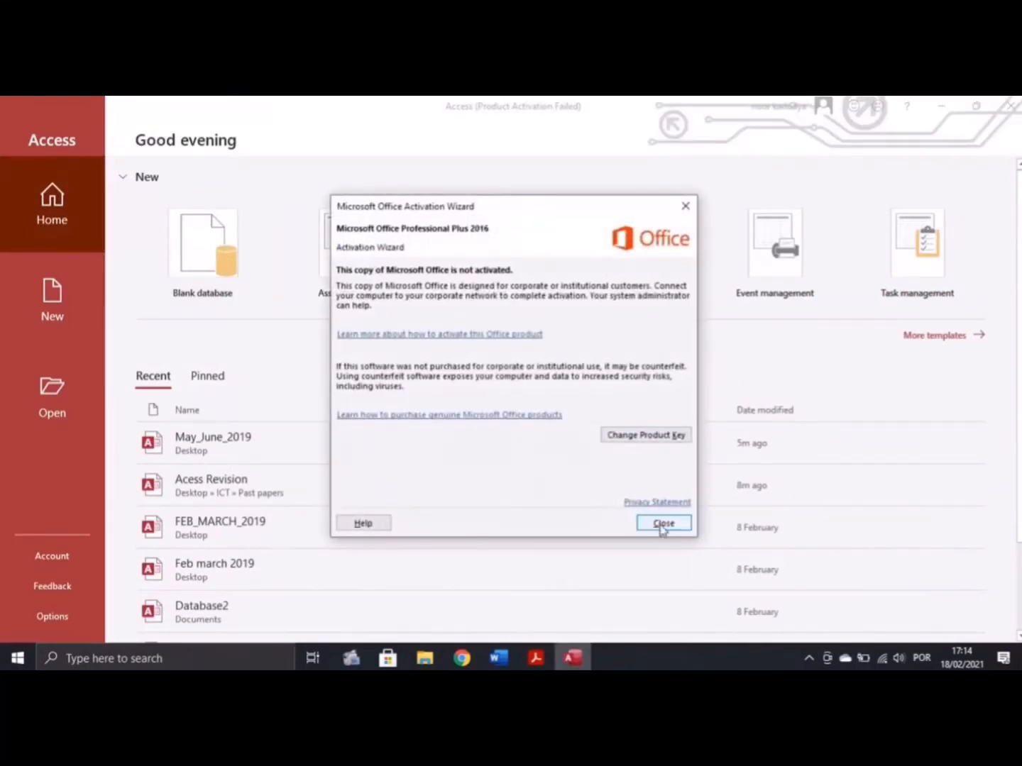
click(660, 519)
Create a blank database named May_June_2019 on the Desktop
double_click(704, 288)
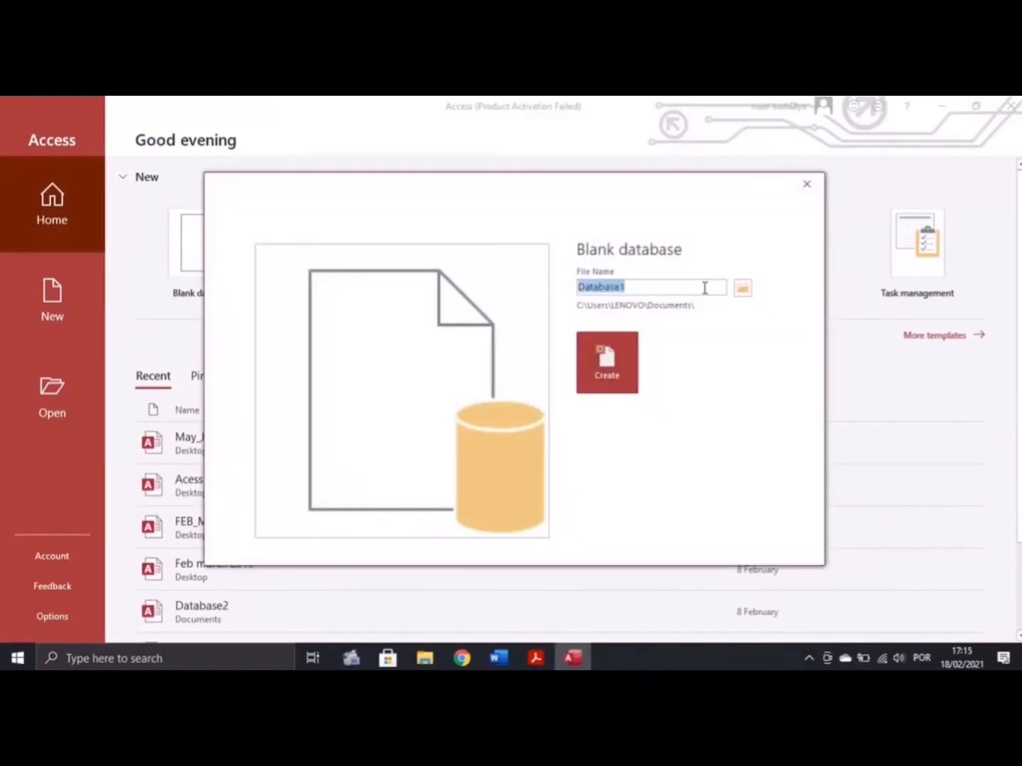
key(BackSpace)
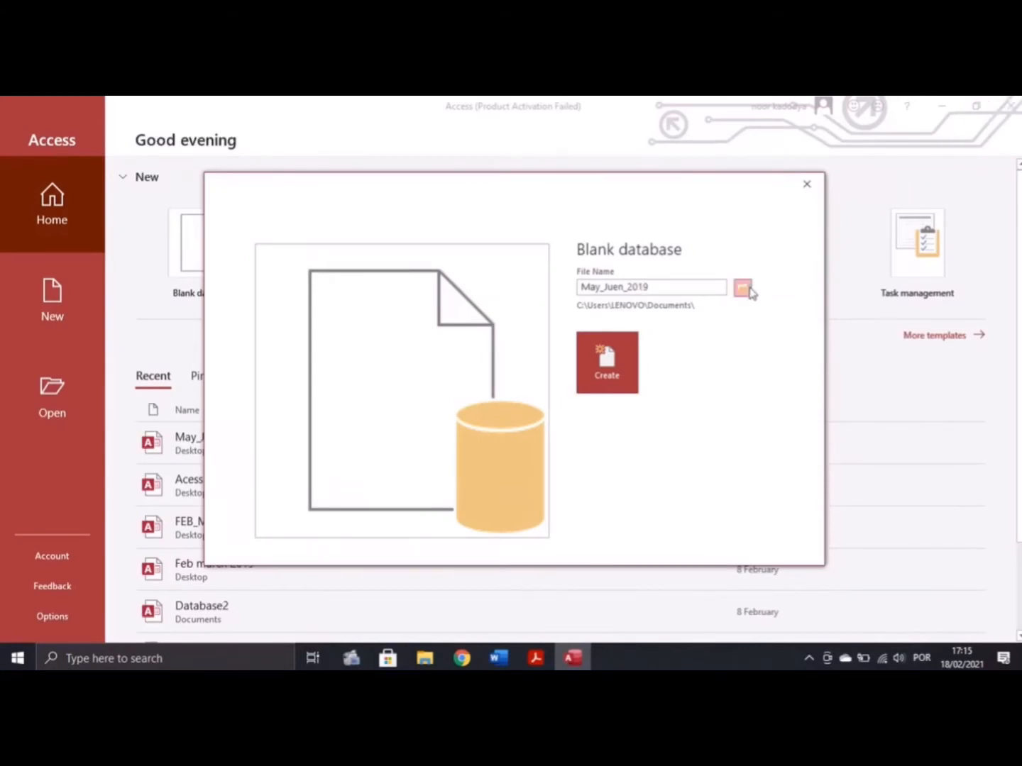
drag(115, 291, 127, 181)
click(61, 211)
text(May_June_2019)
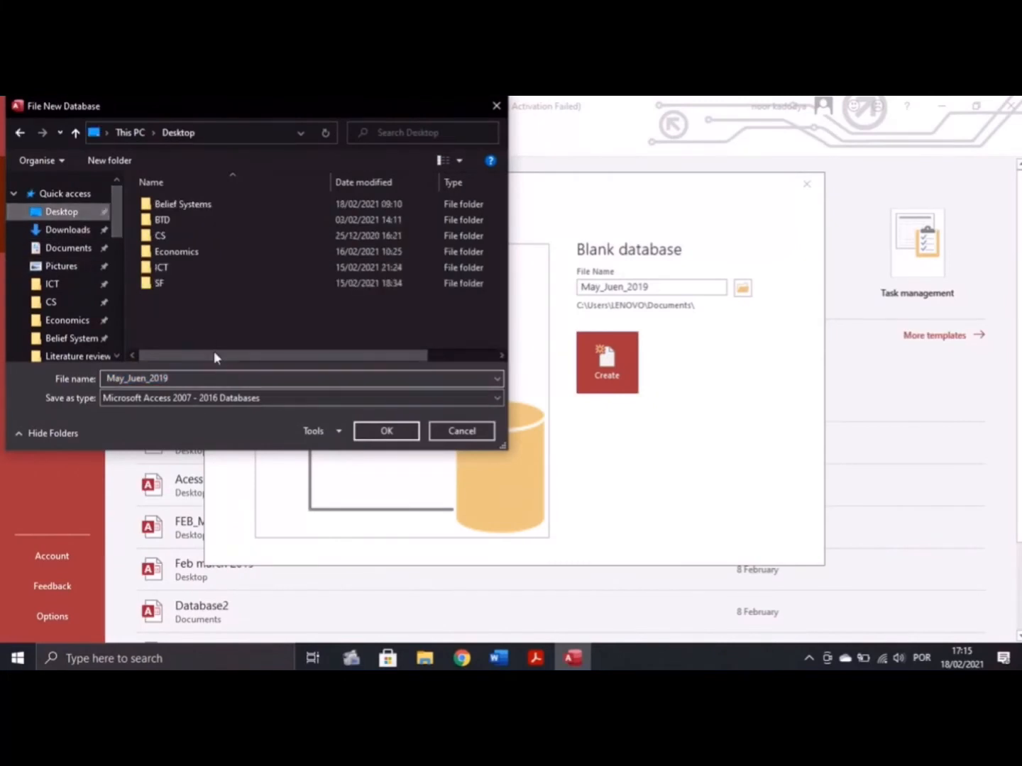
click(387, 430)
click(604, 366)
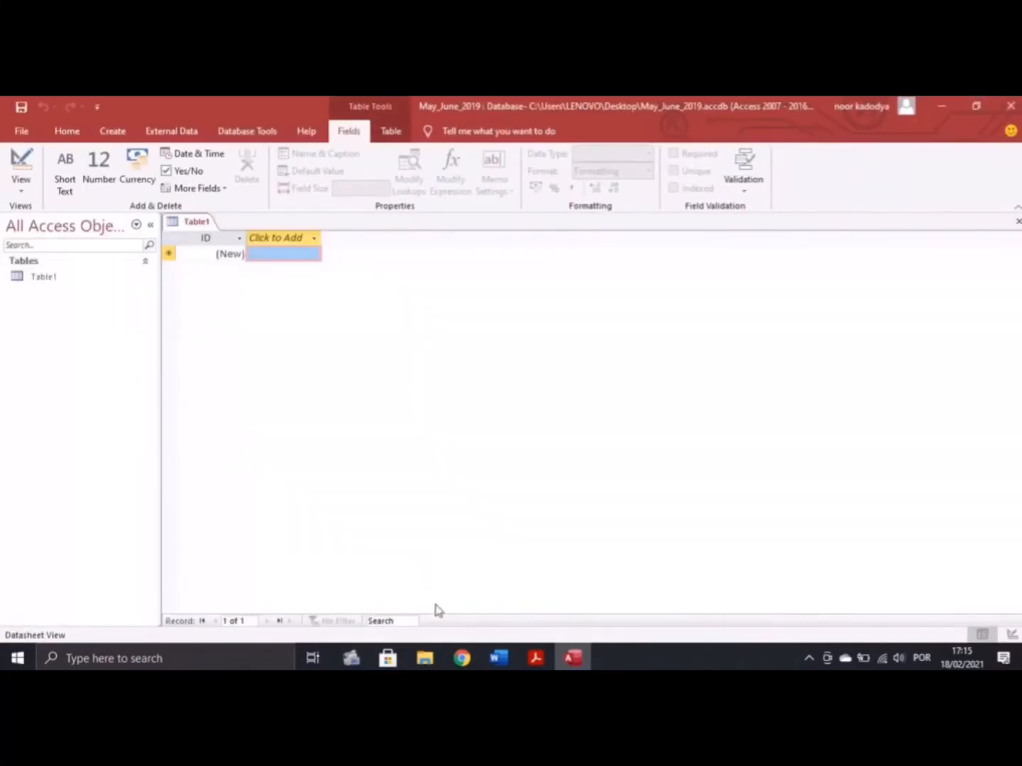
Recheck the exam's field requirements, then start a Text File import from External Data
click(535, 658)
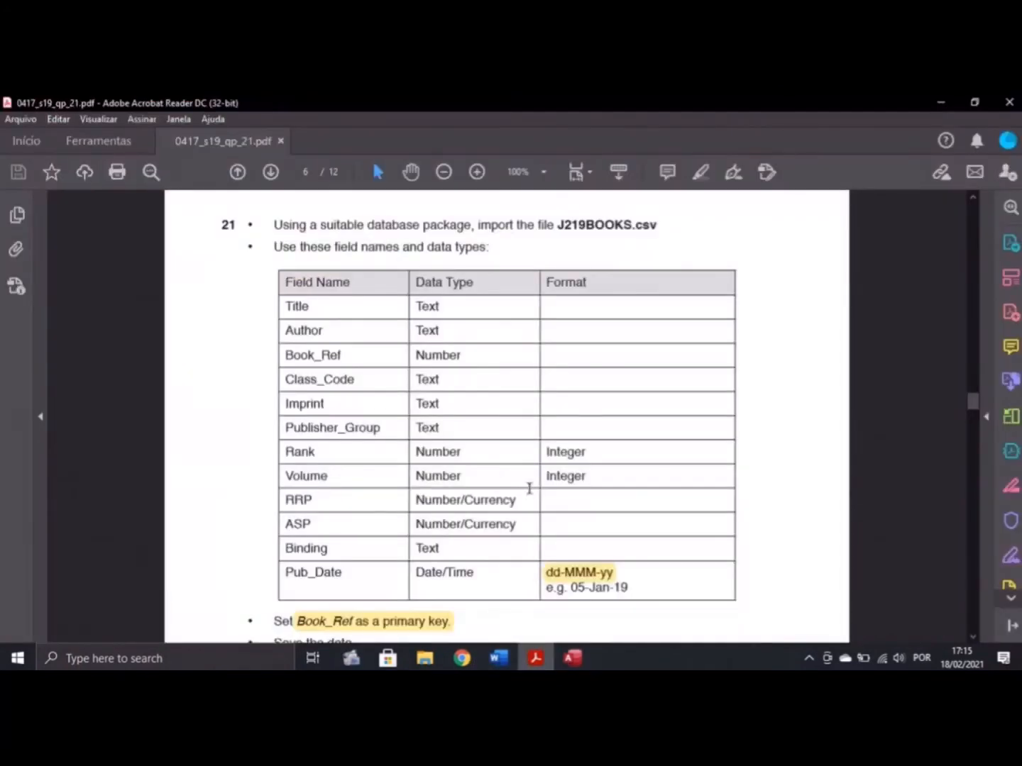
click(572, 659)
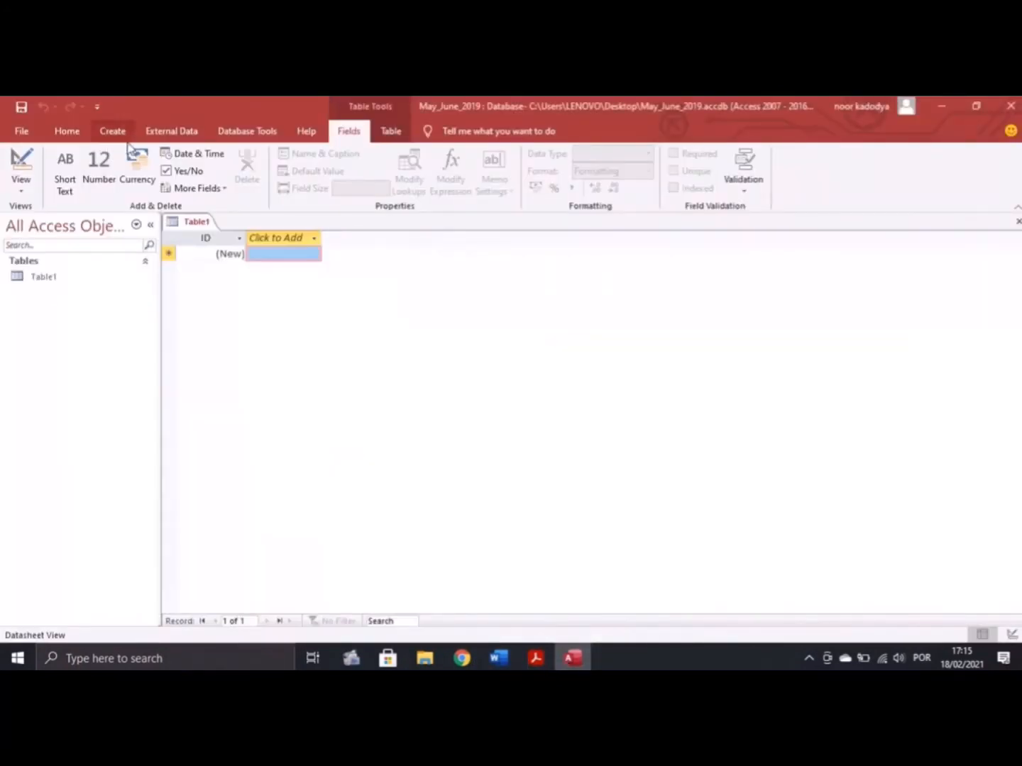
click(171, 131)
click(26, 174)
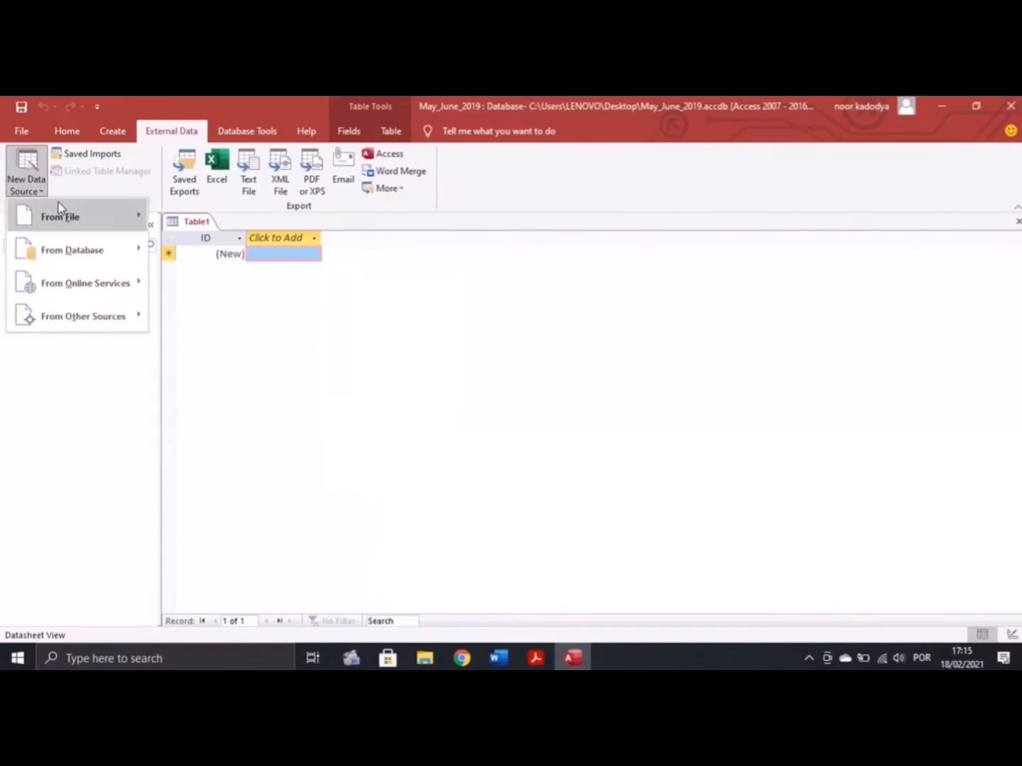
mouse_move(59, 207)
click(213, 328)
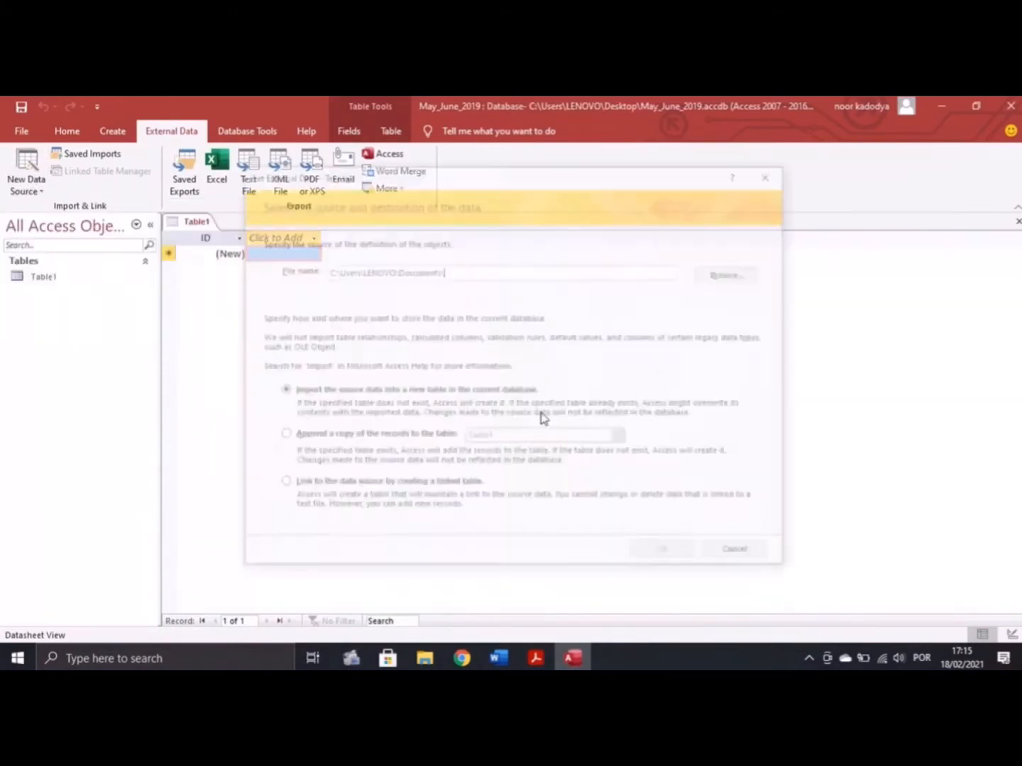
Select Desktop\SF\J219BOOKS as the source and import it into a new table
click(733, 273)
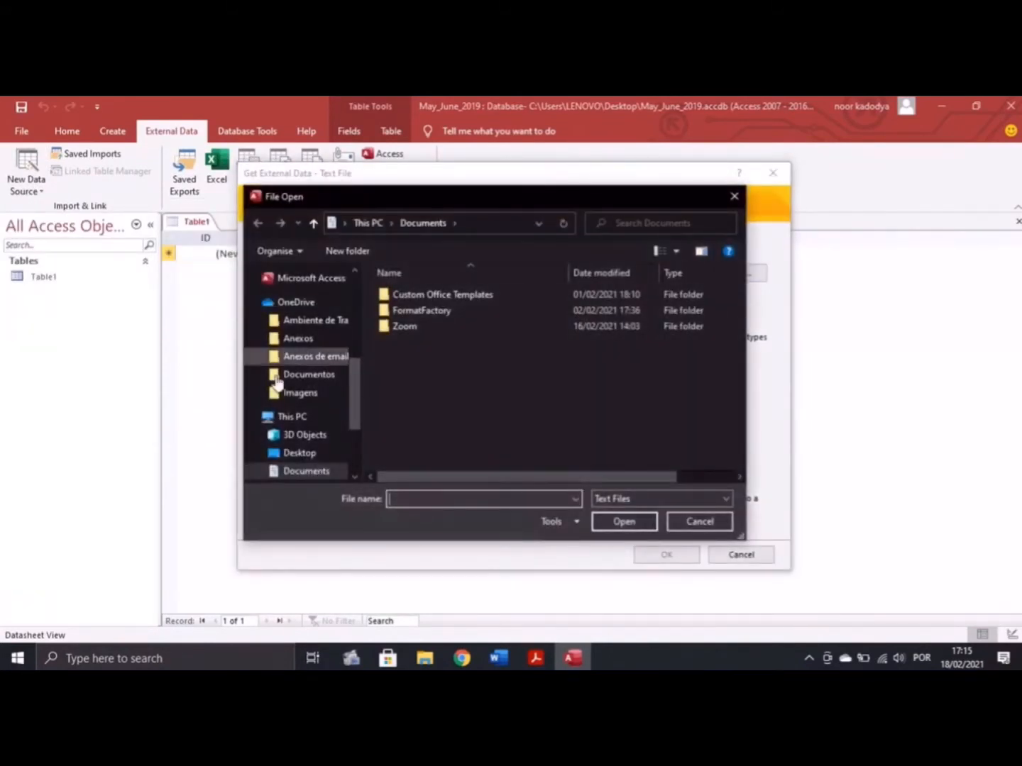
scroll(341, 412, up, 1)
scroll(348, 394, up, 4)
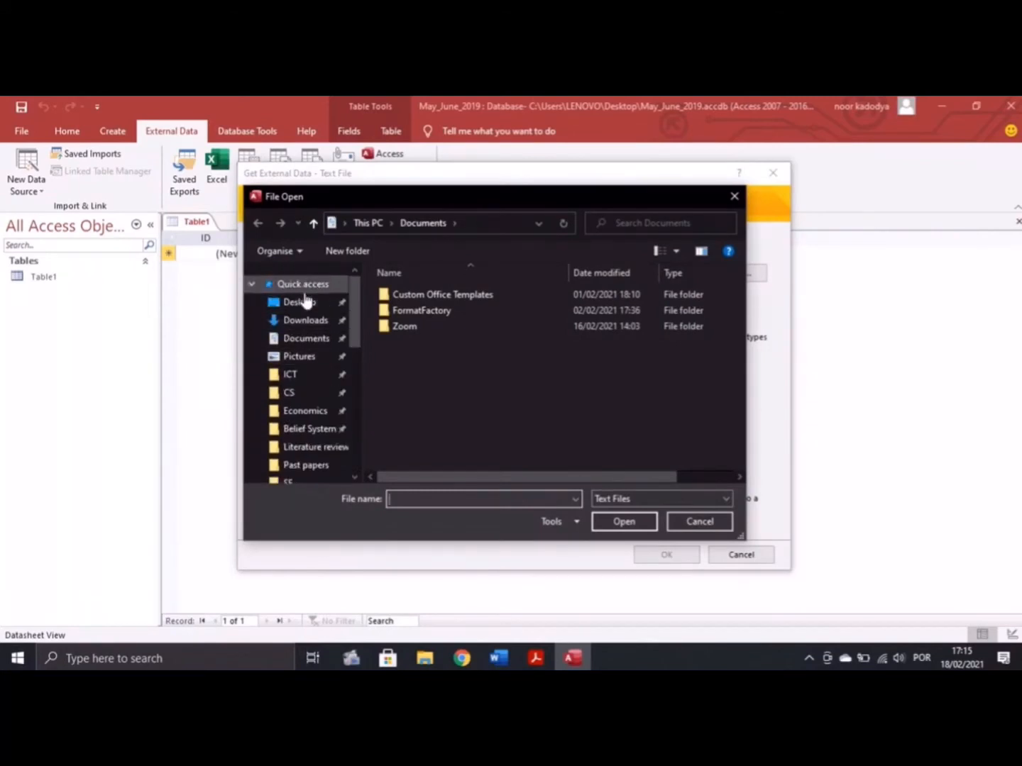
click(305, 302)
double_click(571, 284)
click(477, 323)
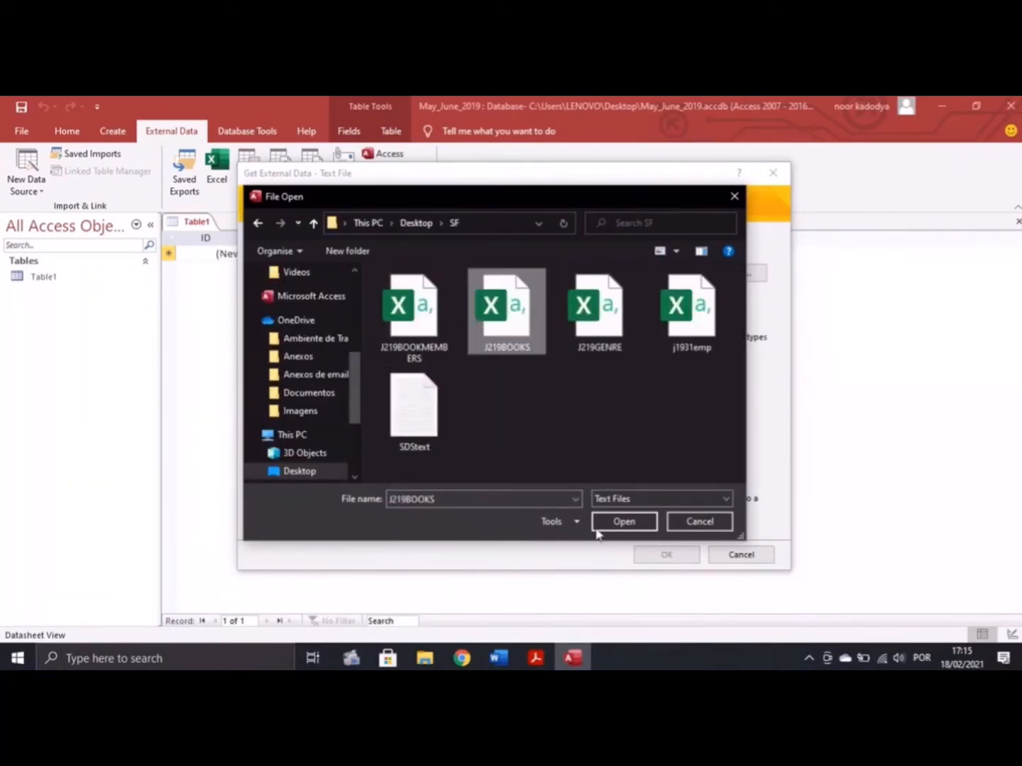
click(625, 521)
click(670, 558)
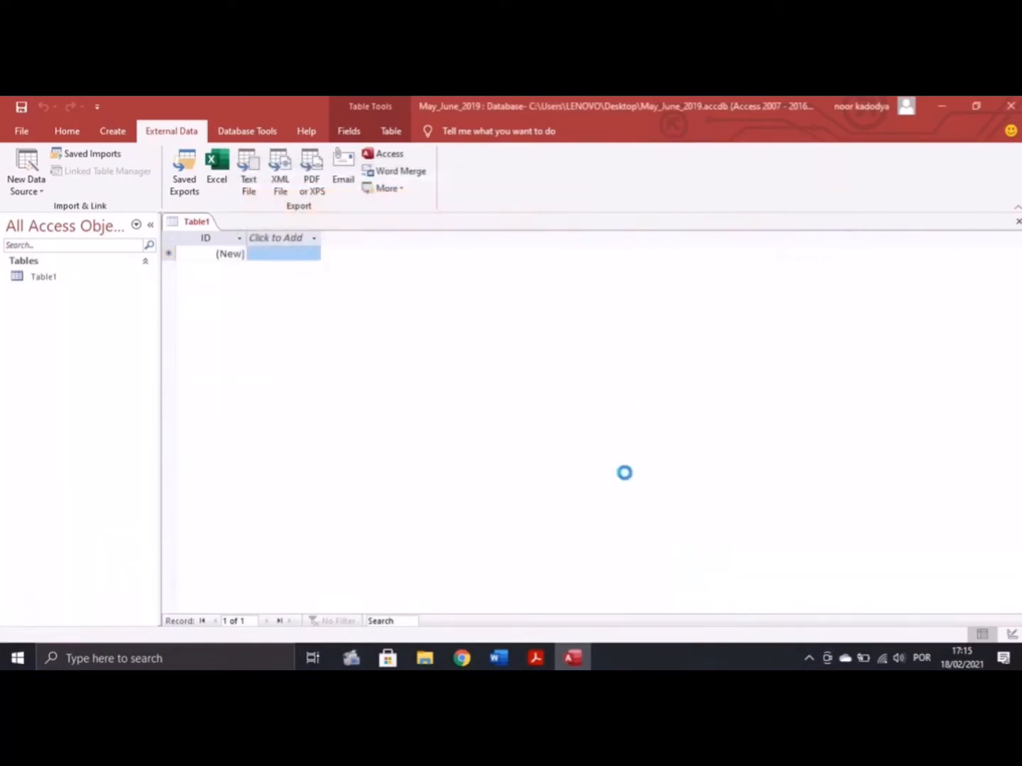
Keep comma-delimited, use the first row as field names, and advance to field options
click(662, 525)
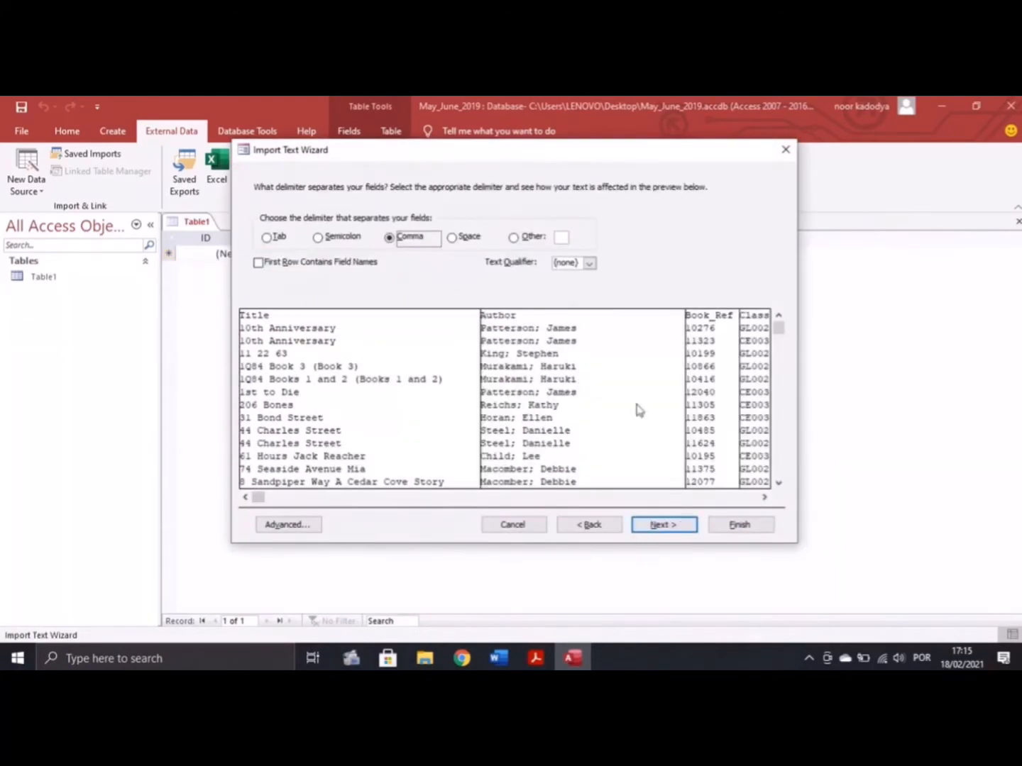
click(259, 262)
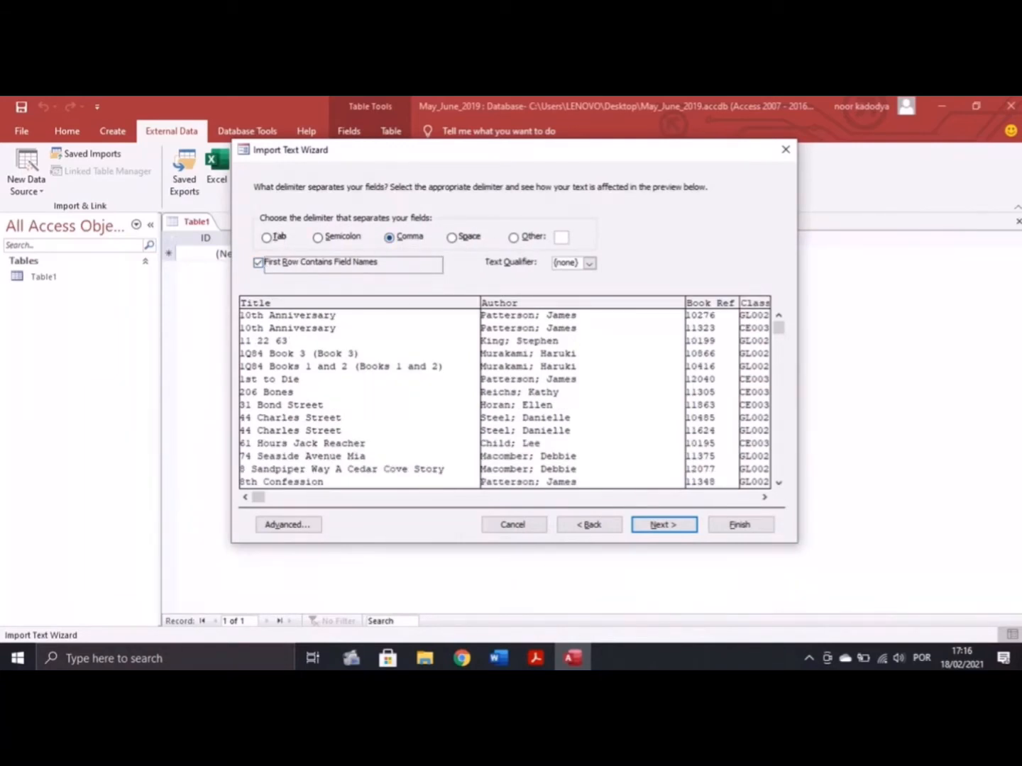
click(536, 657)
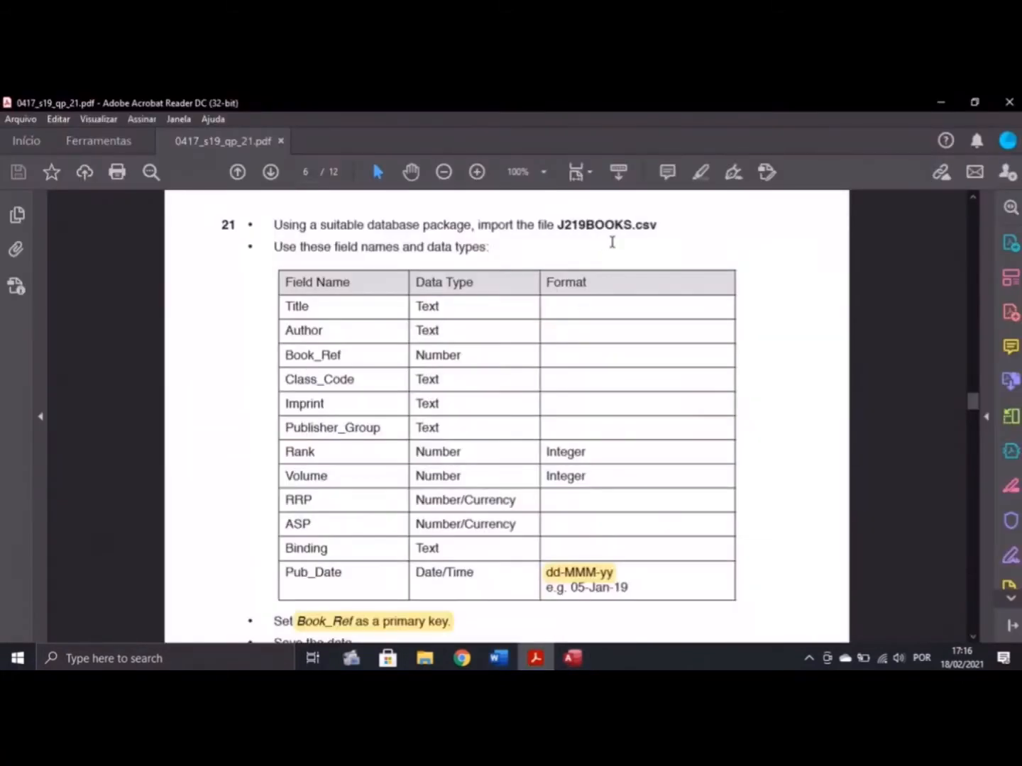
click(535, 657)
click(645, 523)
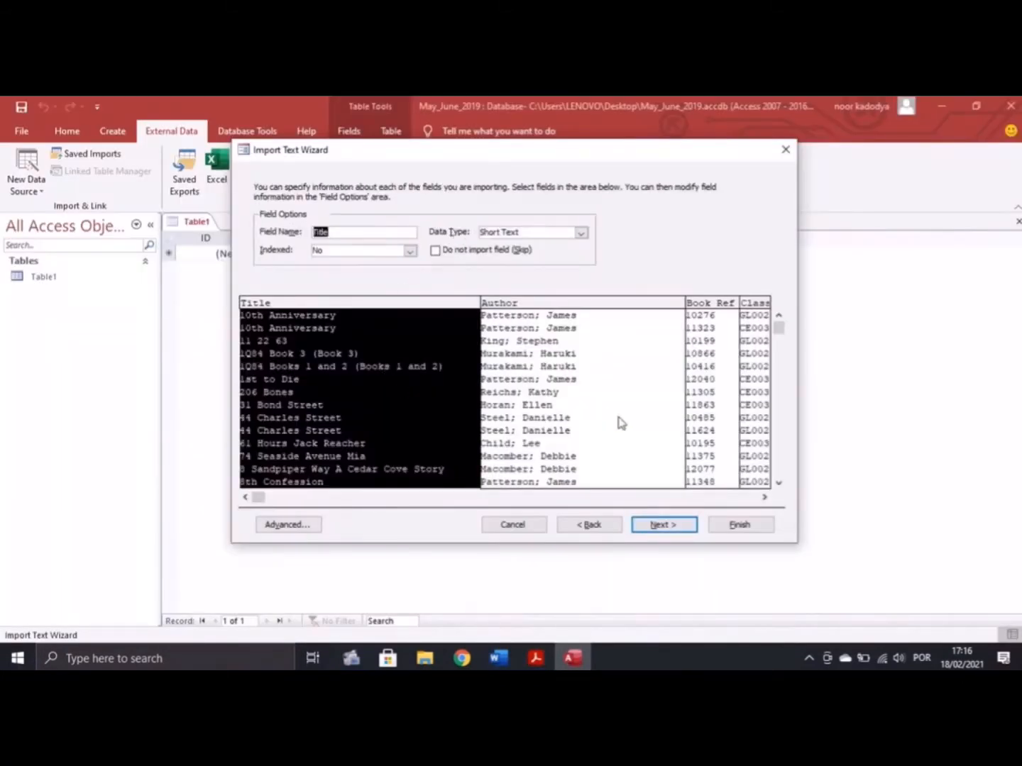
Compare the Author and Book_Ref column types against the task sheet
click(535, 657)
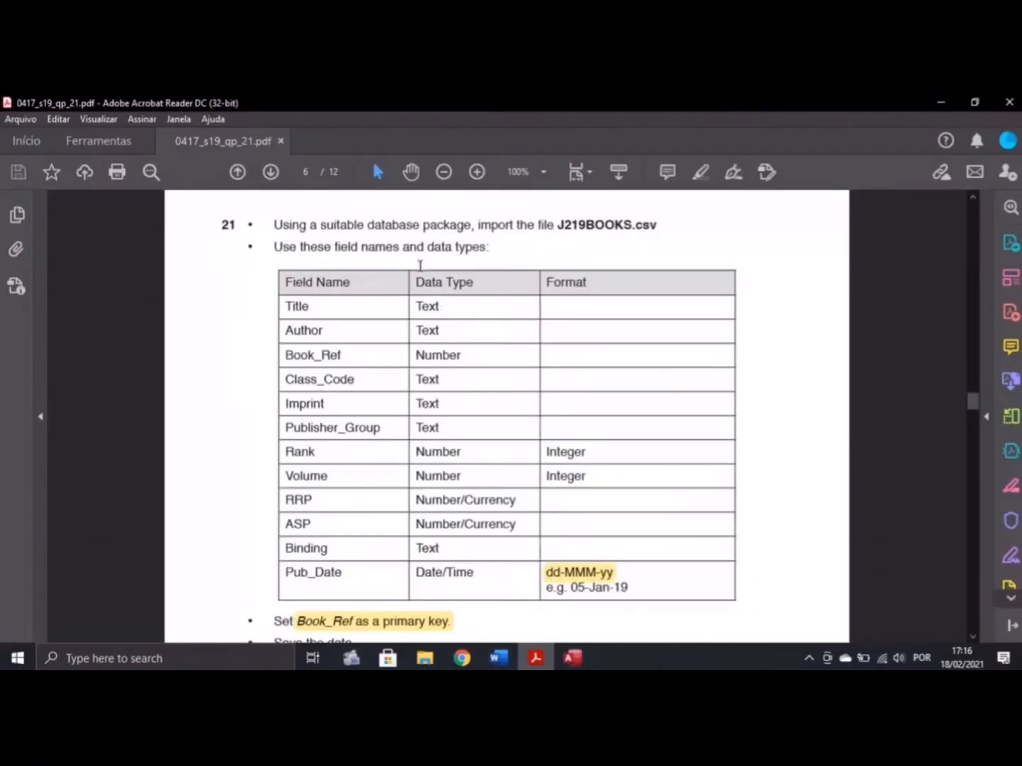
click(573, 658)
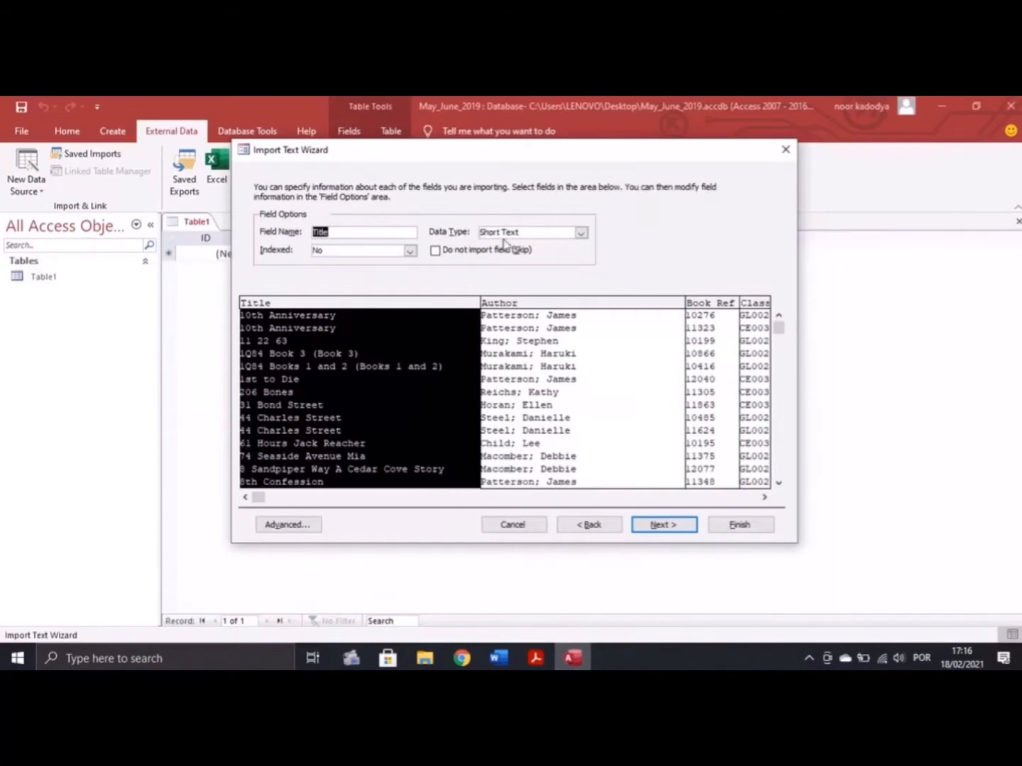
click(521, 354)
click(713, 420)
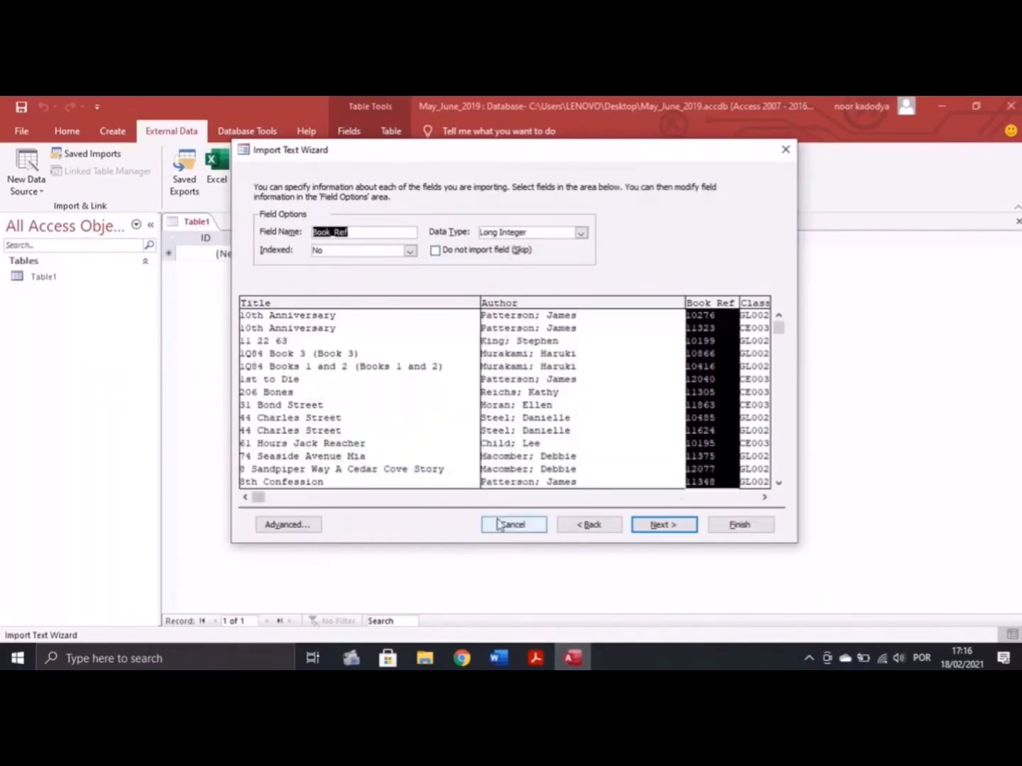
drag(259, 497, 486, 496)
click(544, 649)
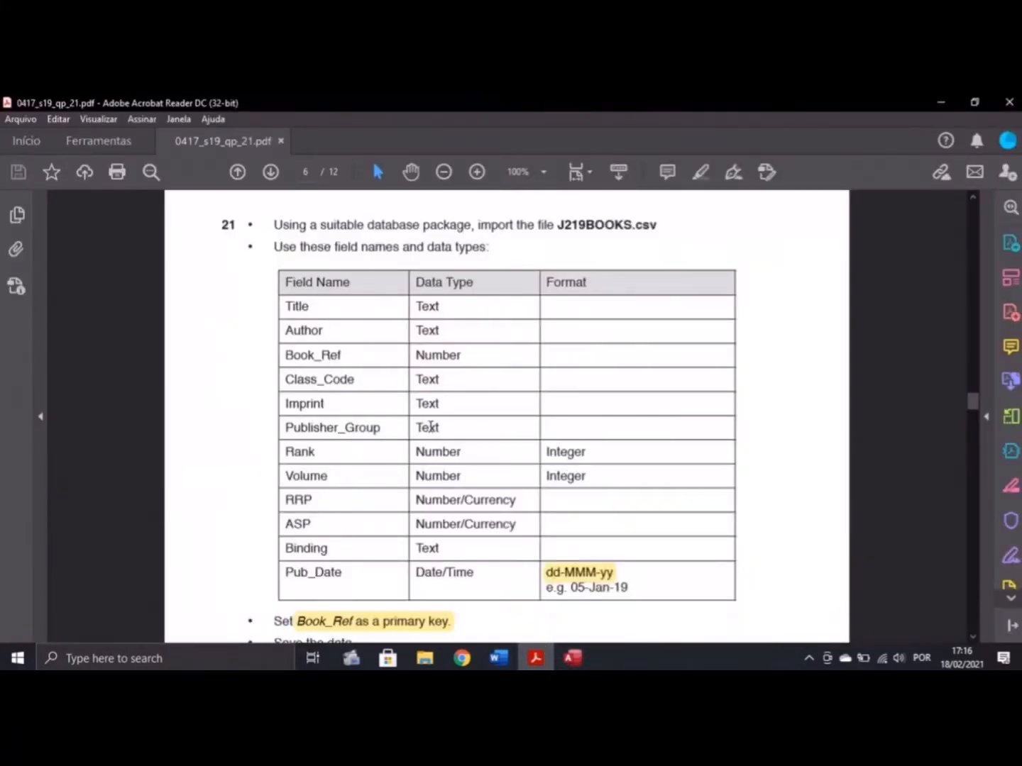
click(565, 656)
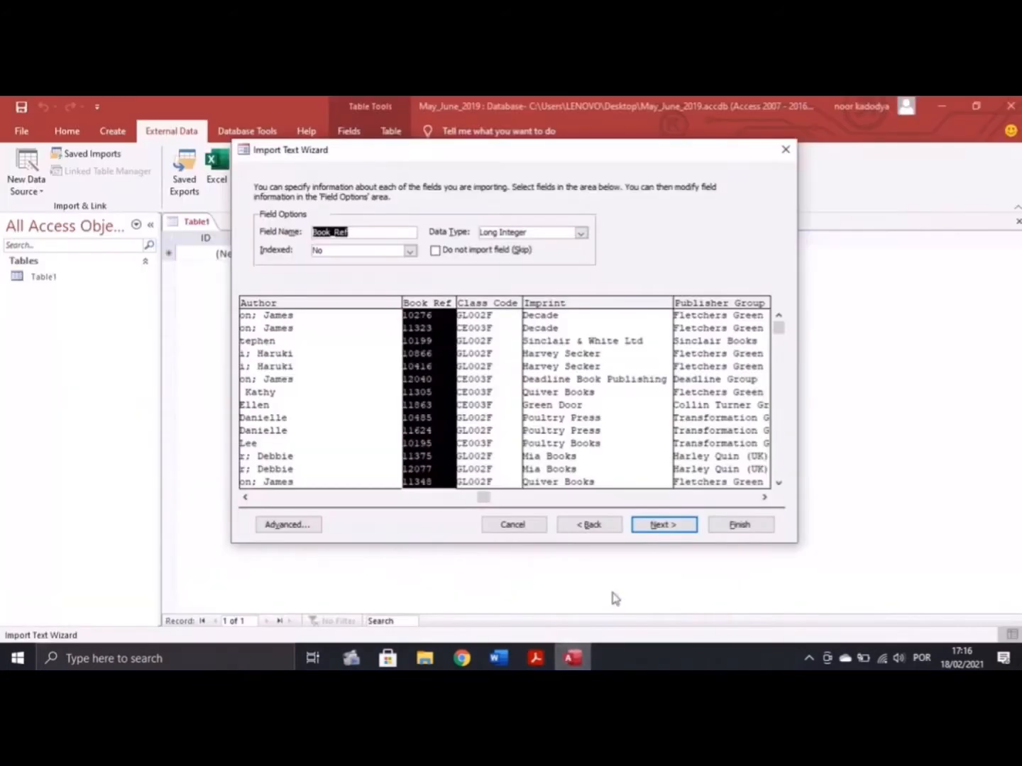
Review the Class_Code, Imprint, Publisher_Group, Rank, Volume and RRP column types
click(500, 333)
click(572, 312)
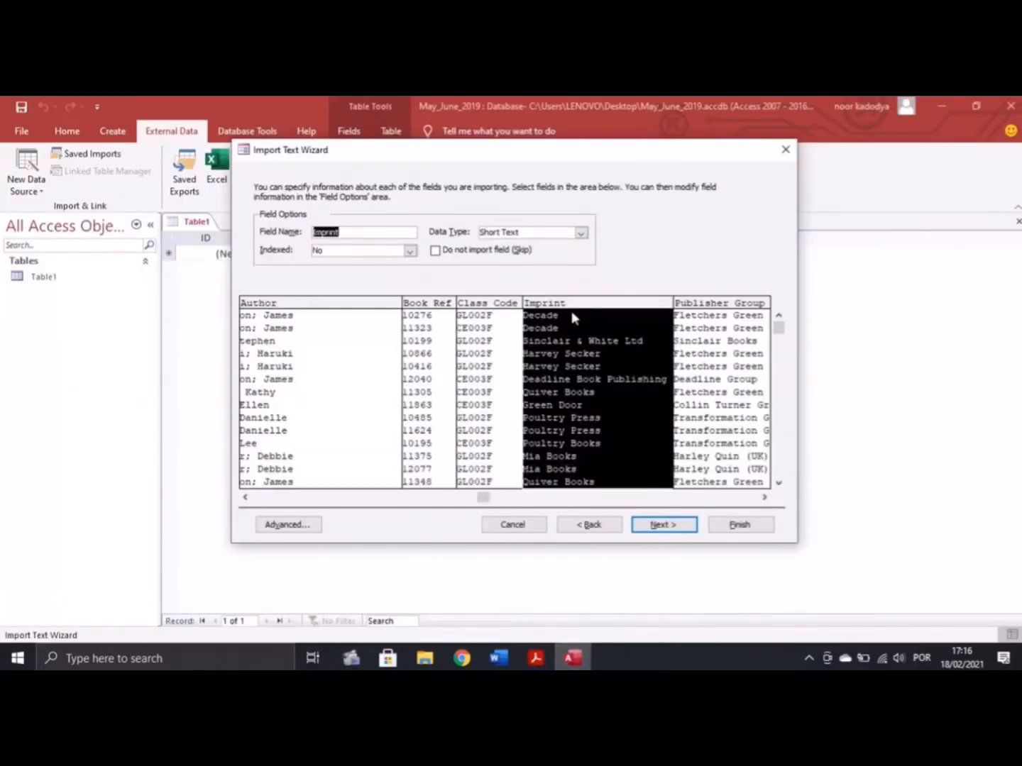
click(709, 384)
drag(486, 501, 731, 502)
click(530, 383)
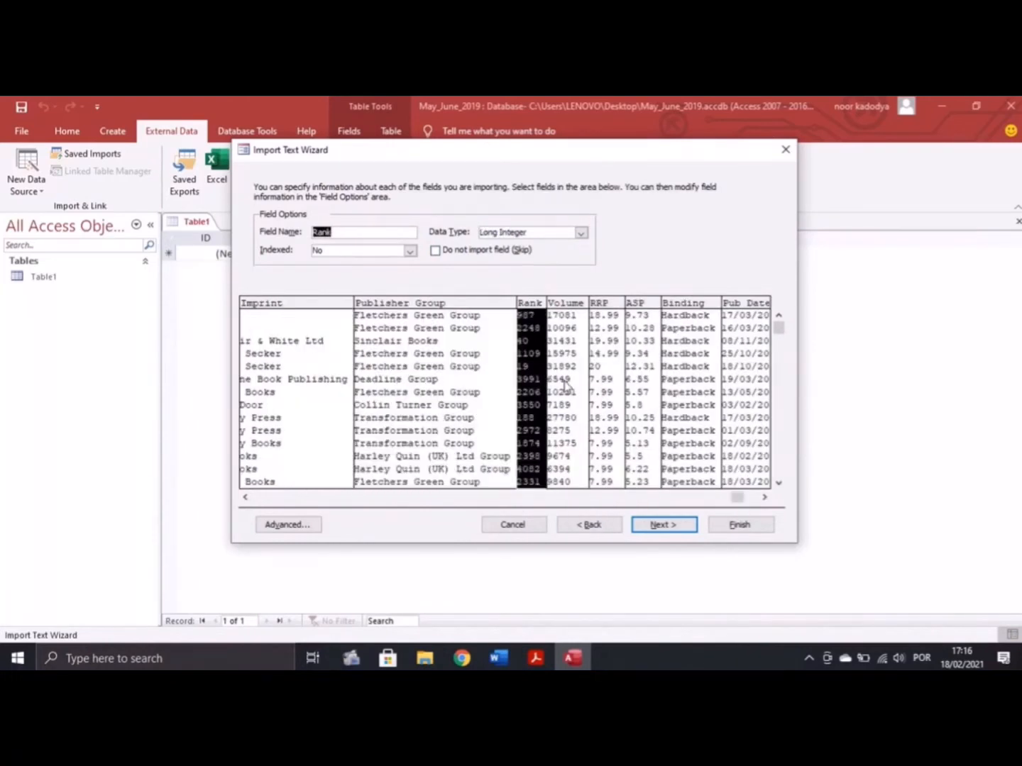
click(566, 383)
click(618, 362)
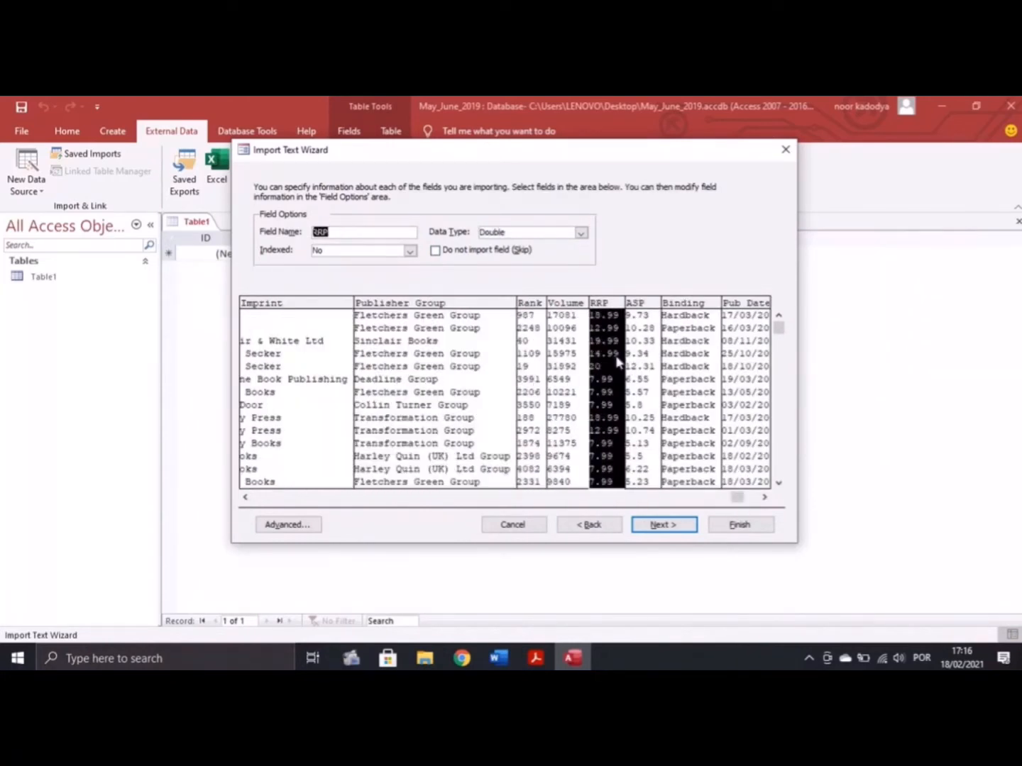
key(alt+Tab)
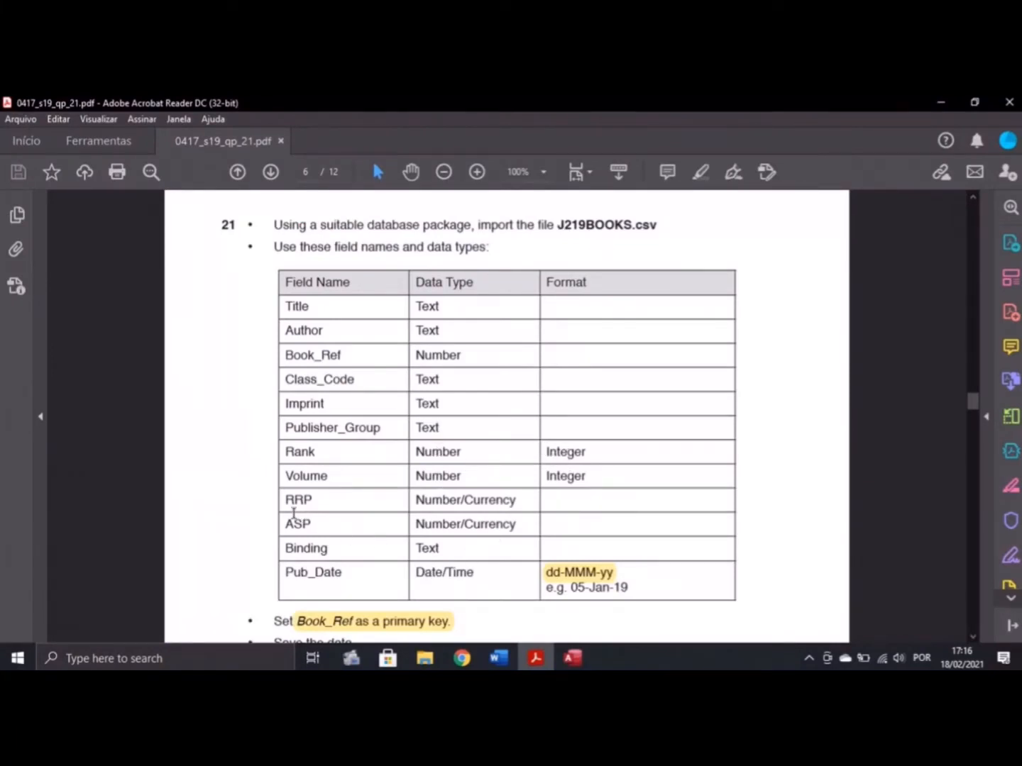
click(573, 658)
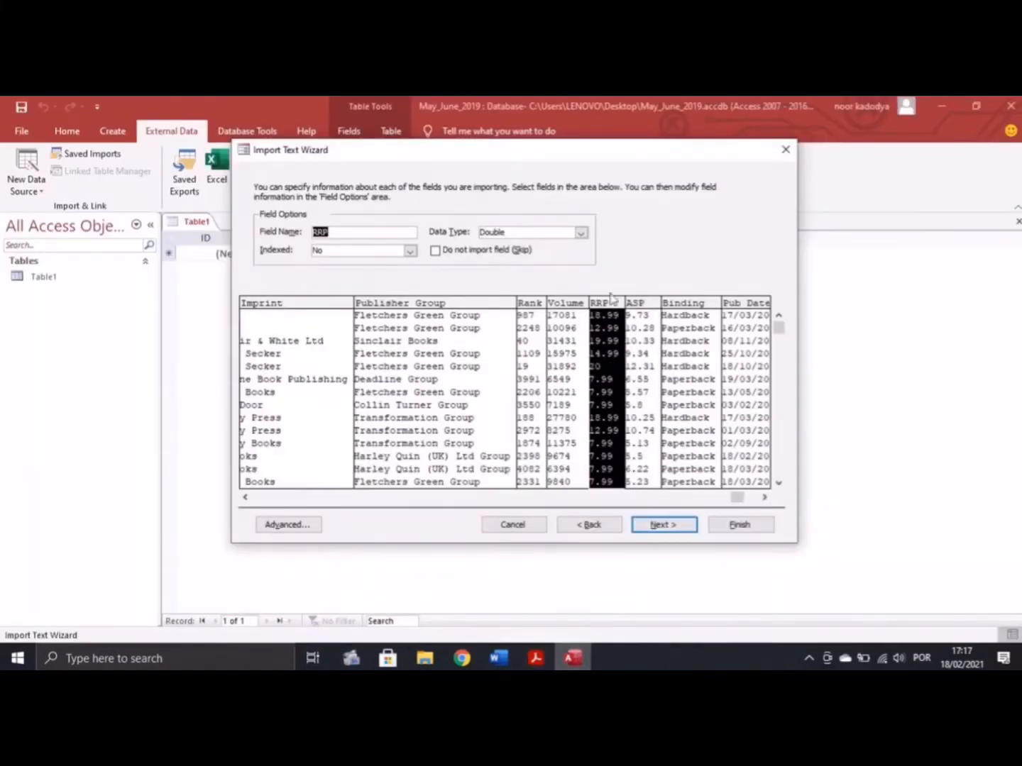
Set the RRP and ASP columns to the Currency data type
click(575, 234)
click(579, 234)
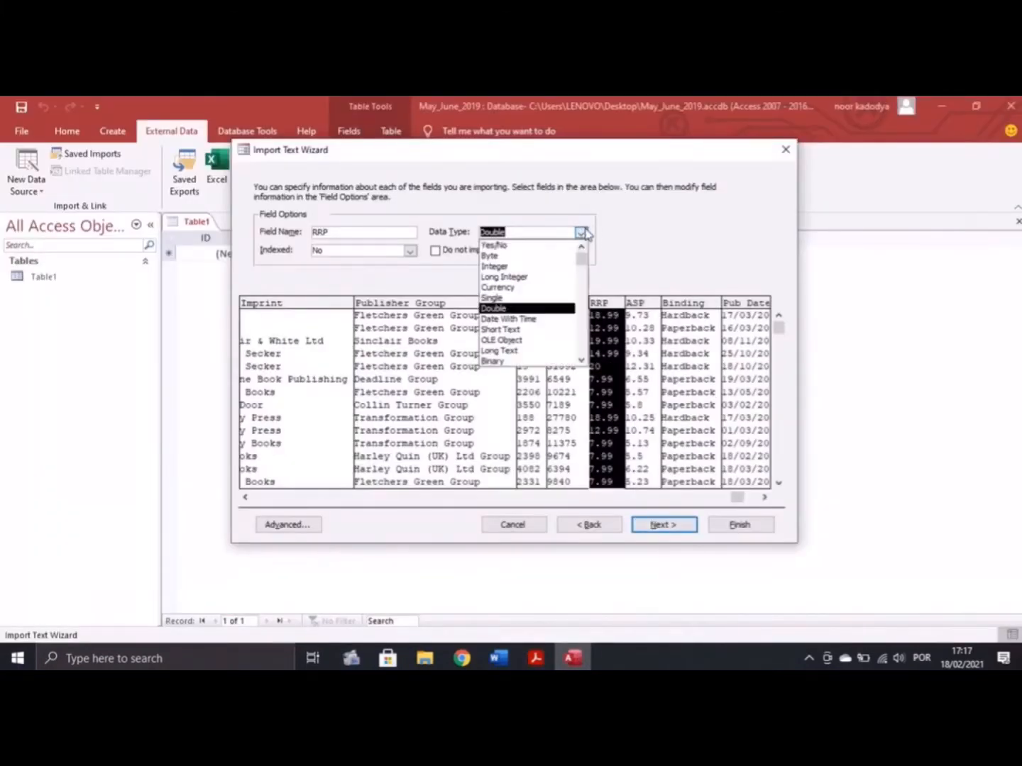
click(525, 288)
click(636, 333)
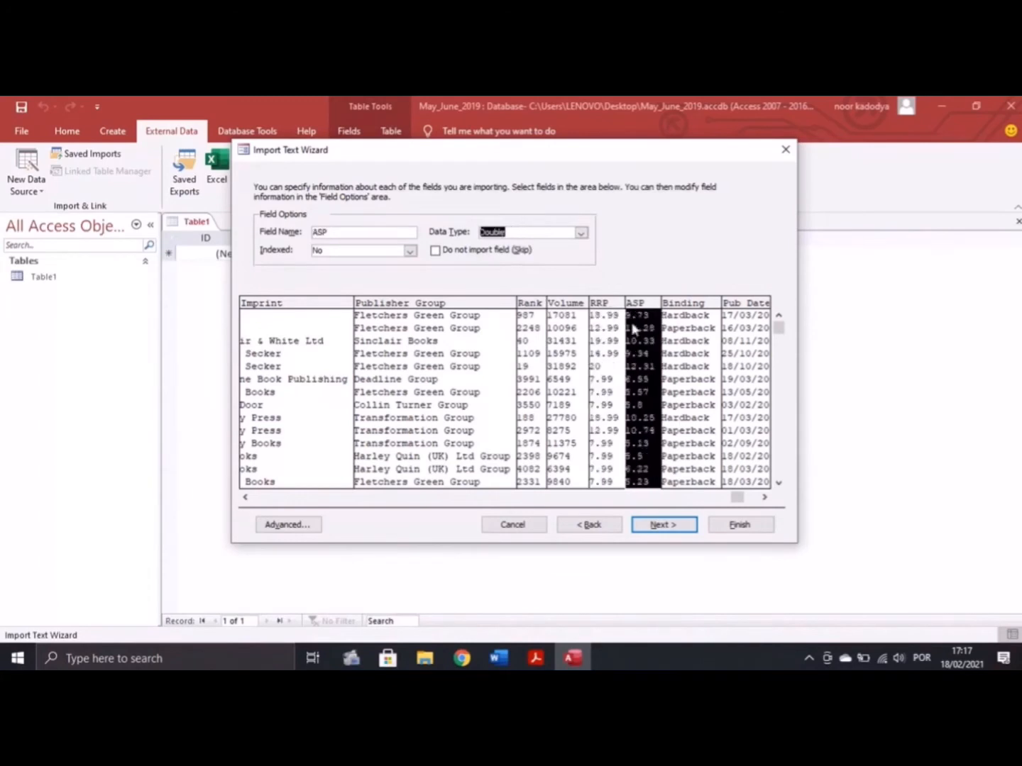
click(580, 233)
click(505, 303)
Check the Binding and Pub_Date columns, then advance to the primary key step
click(692, 362)
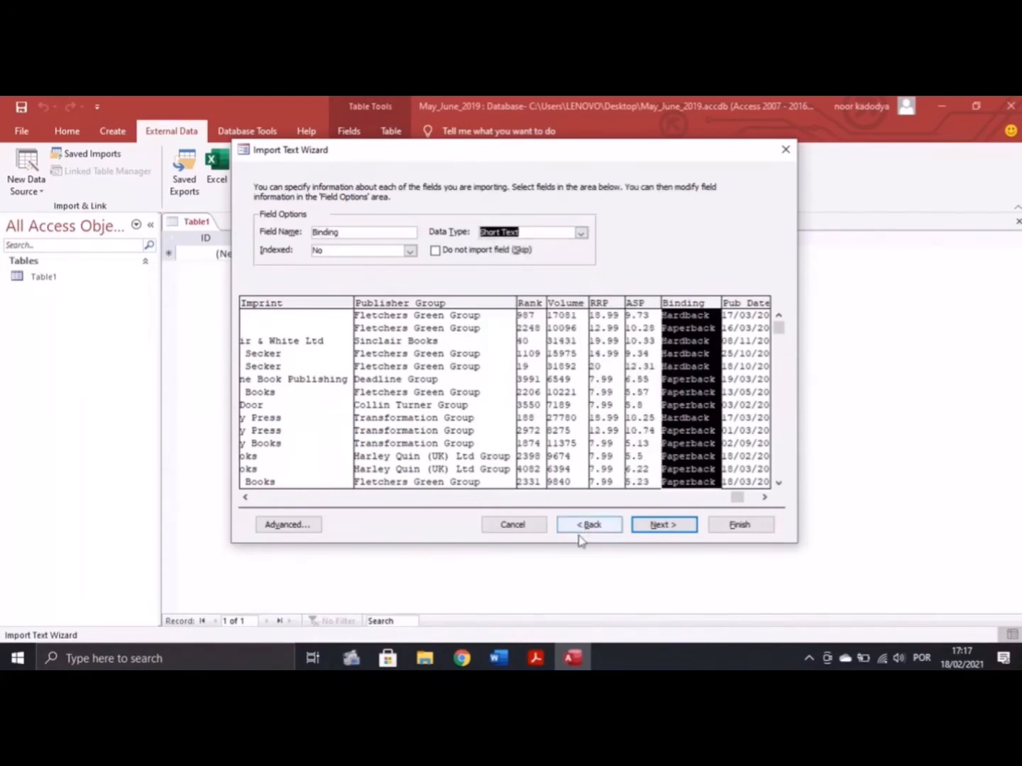
click(536, 656)
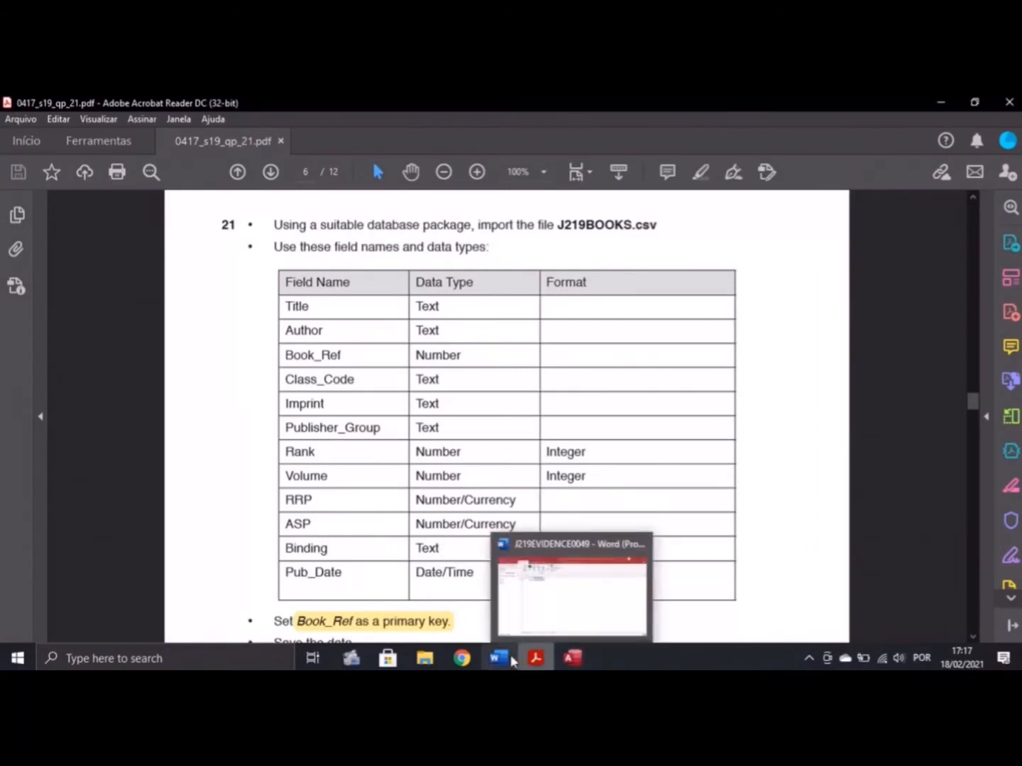
click(572, 658)
click(757, 378)
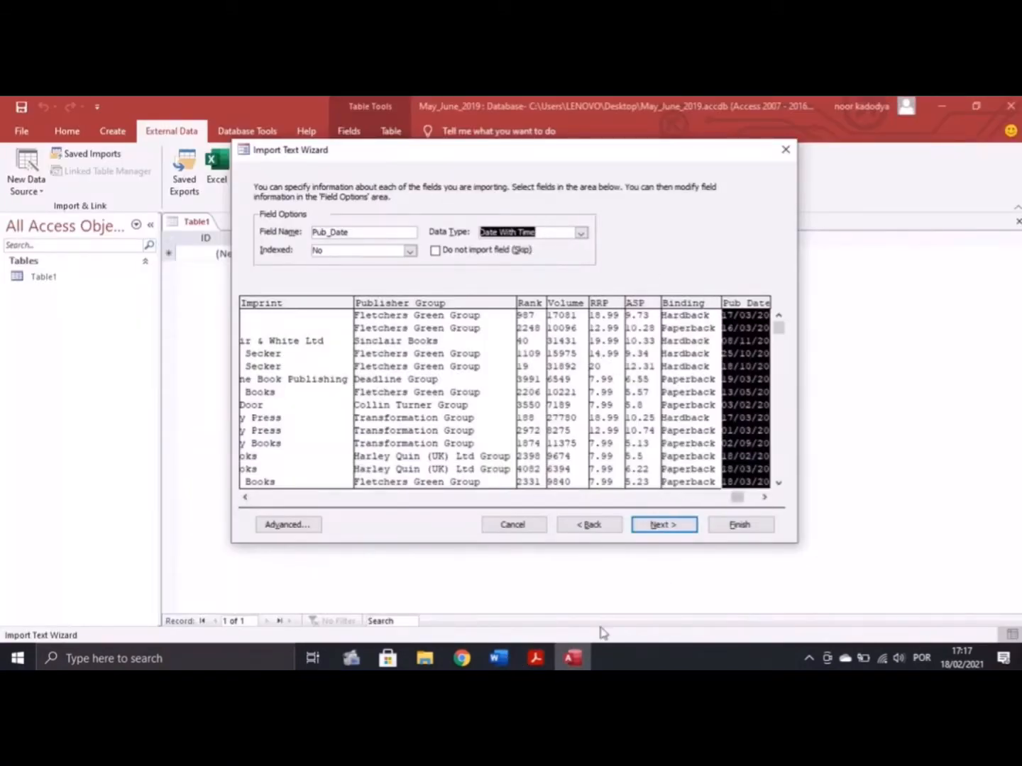
click(660, 526)
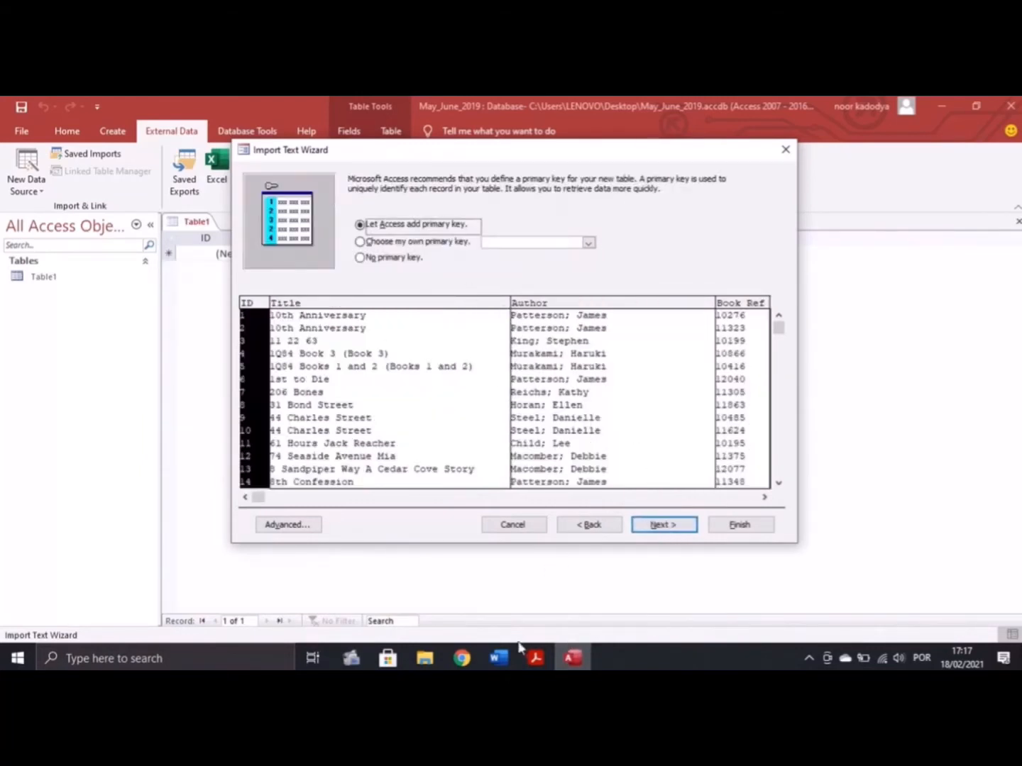
Choose your own primary key and set it to Book_Ref, per the task sheet
click(536, 657)
scroll(444, 546, down, 1)
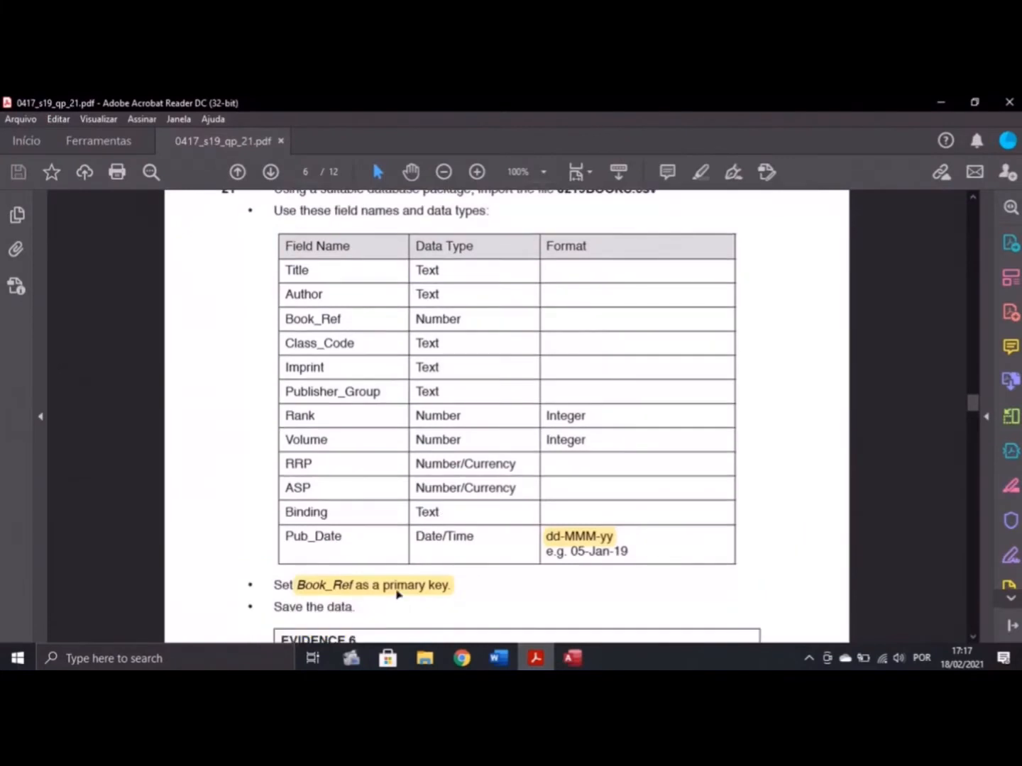
click(572, 658)
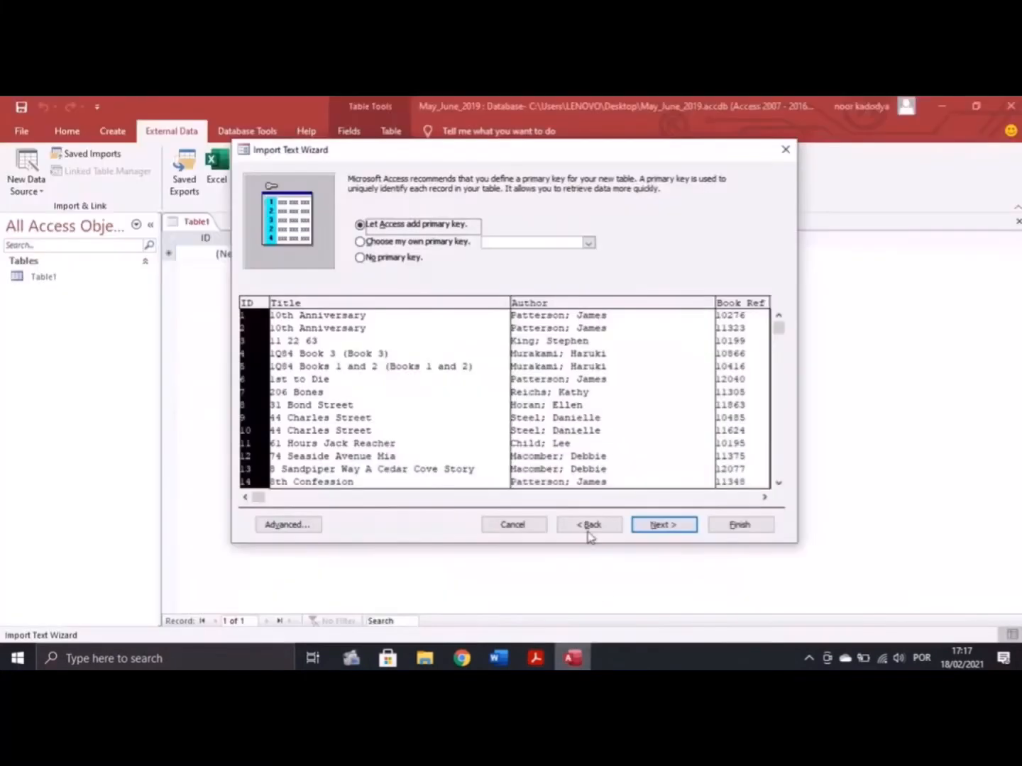
click(372, 245)
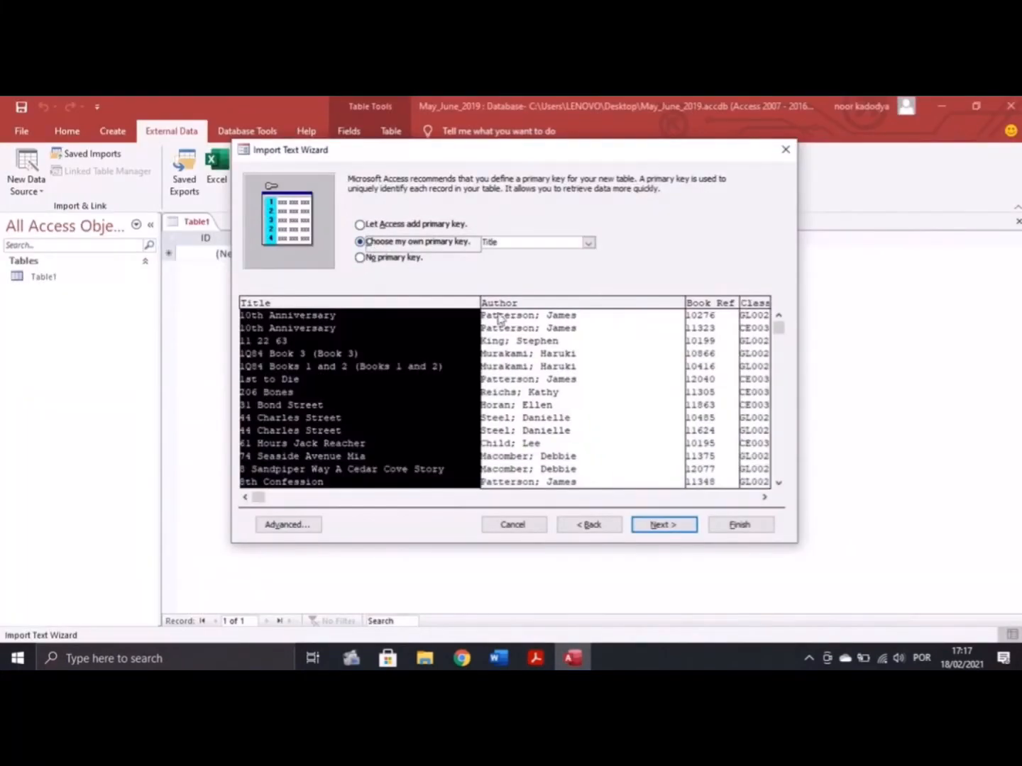
click(724, 357)
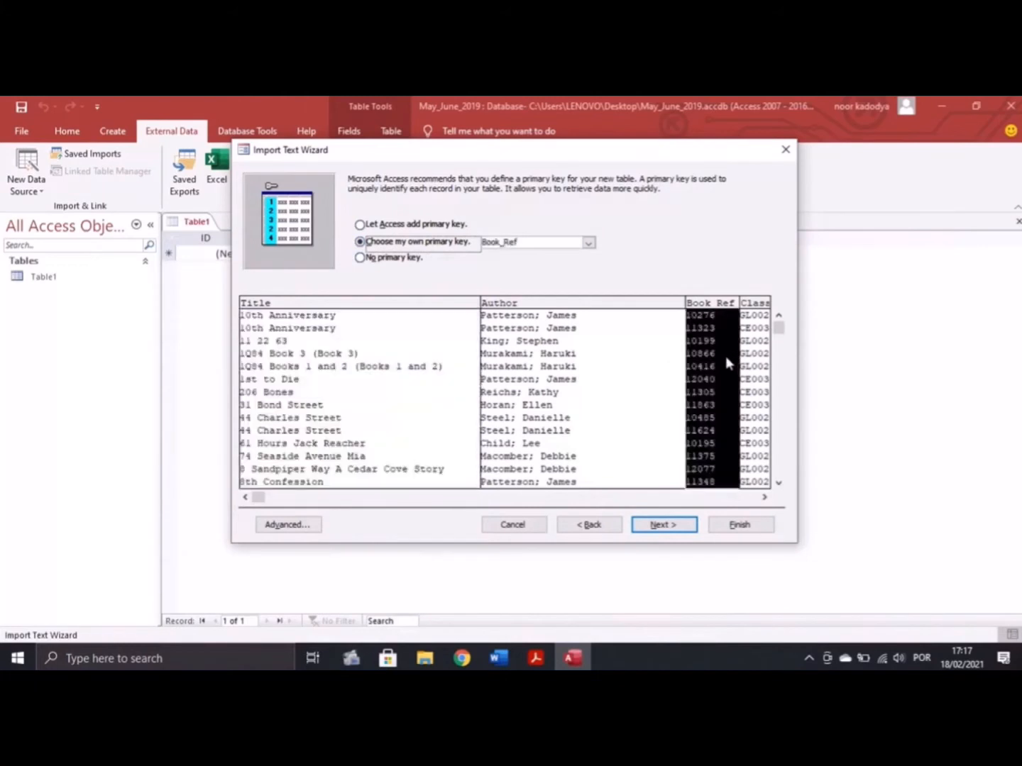
Finish the import into J219BOOKS without saving the import steps
click(663, 526)
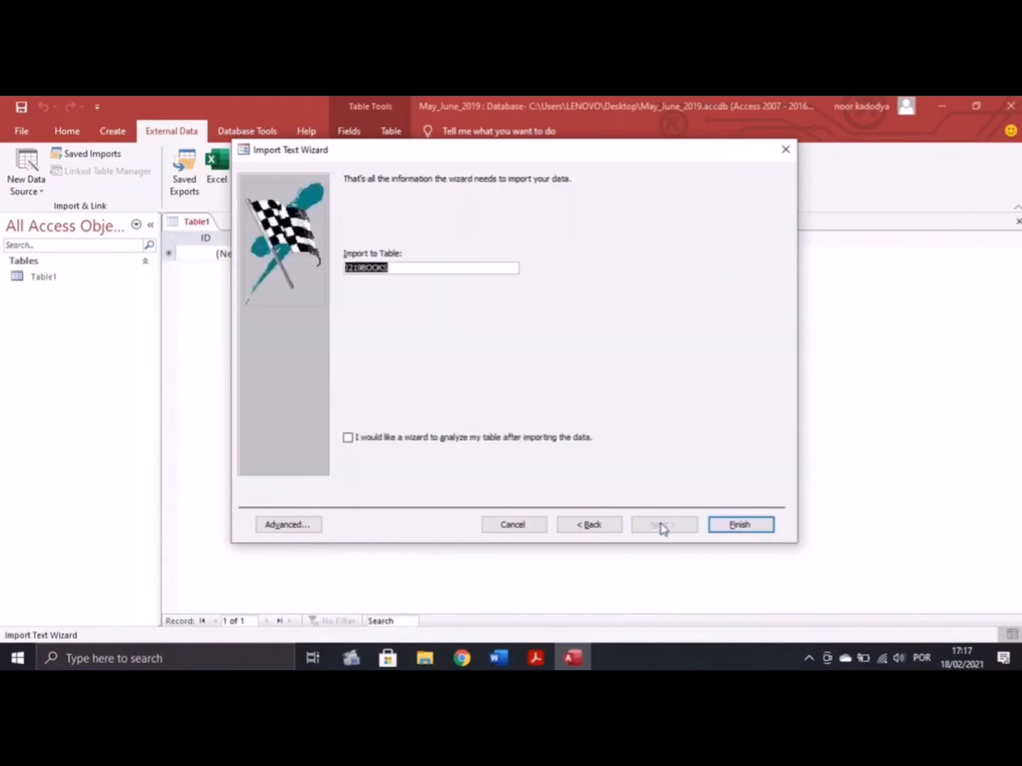
click(724, 525)
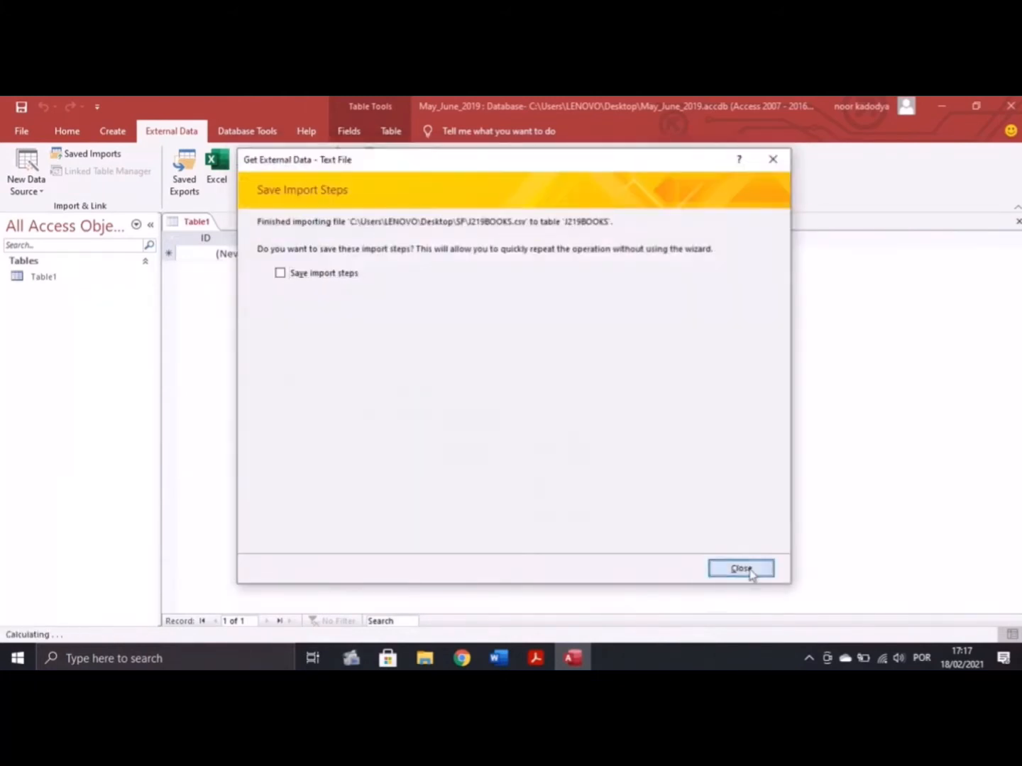
click(748, 569)
right_click(125, 300)
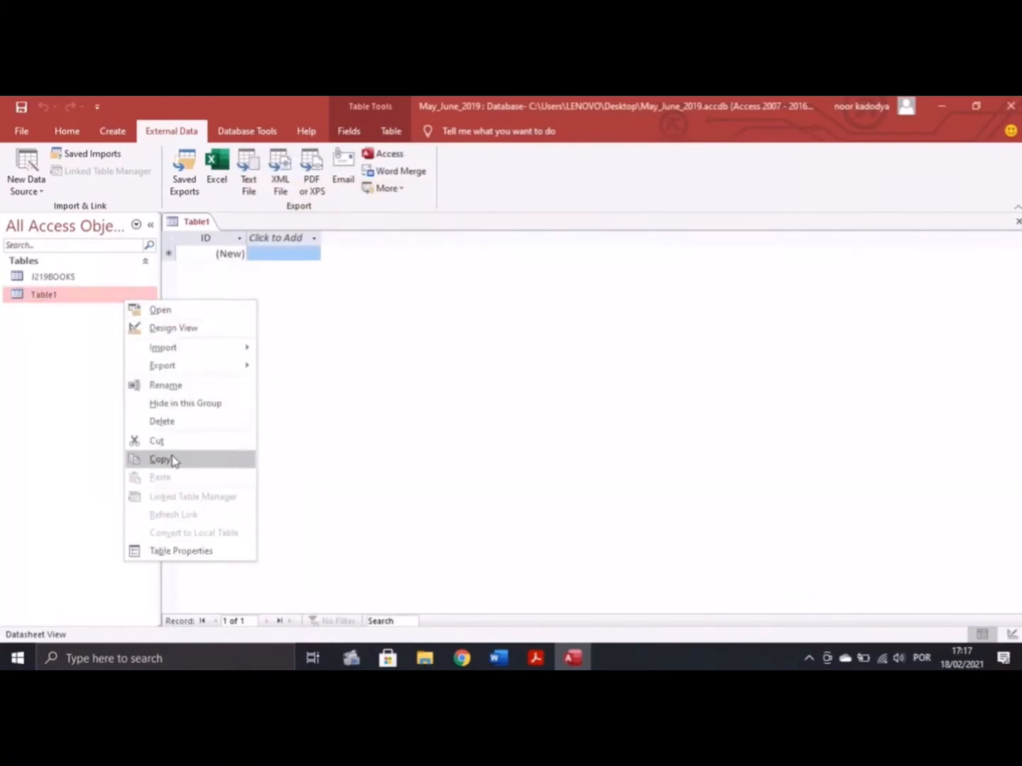
Close the empty Table1 and open the J219BOOKS table
click(193, 225)
right_click(194, 227)
click(221, 253)
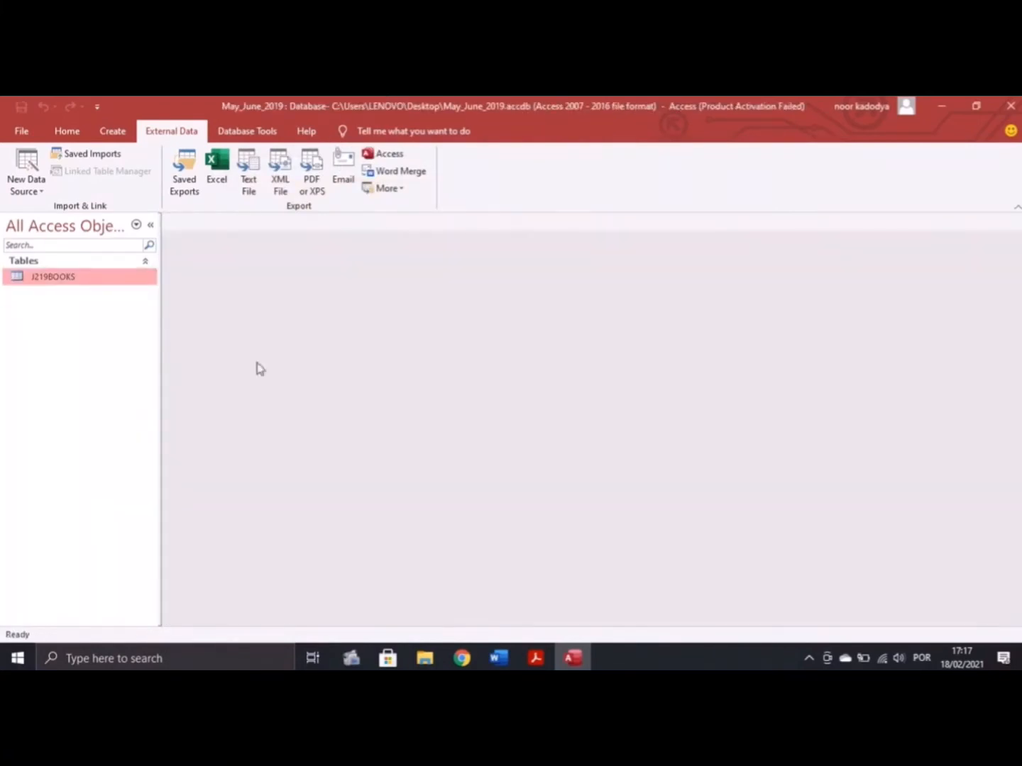
double_click(60, 282)
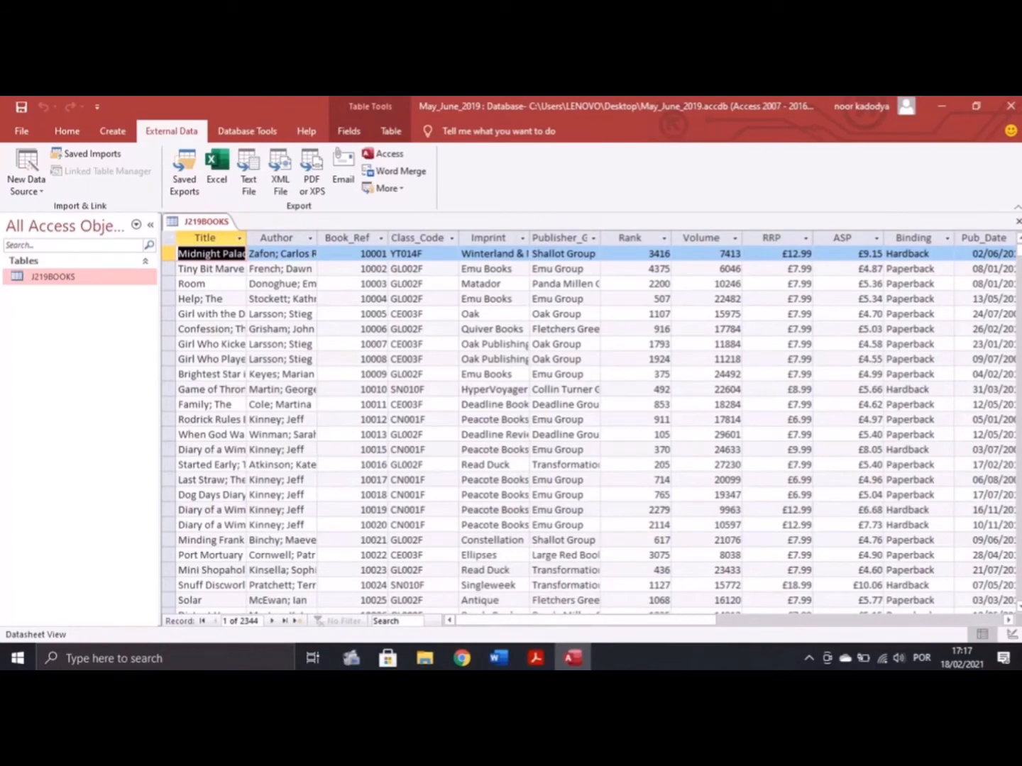
Compare the task sheet with the J219BOOKS datasheet and open the Home View list
click(533, 658)
scroll(539, 426, down, 3)
scroll(560, 540, up, 6)
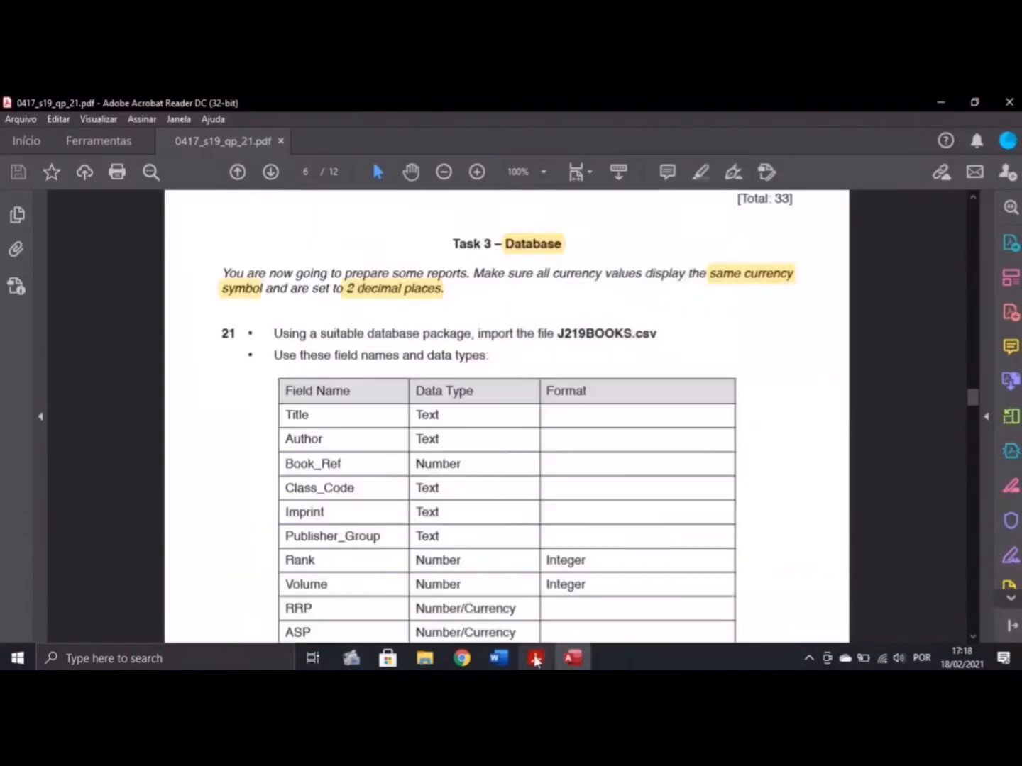
scroll(597, 541, down, 3)
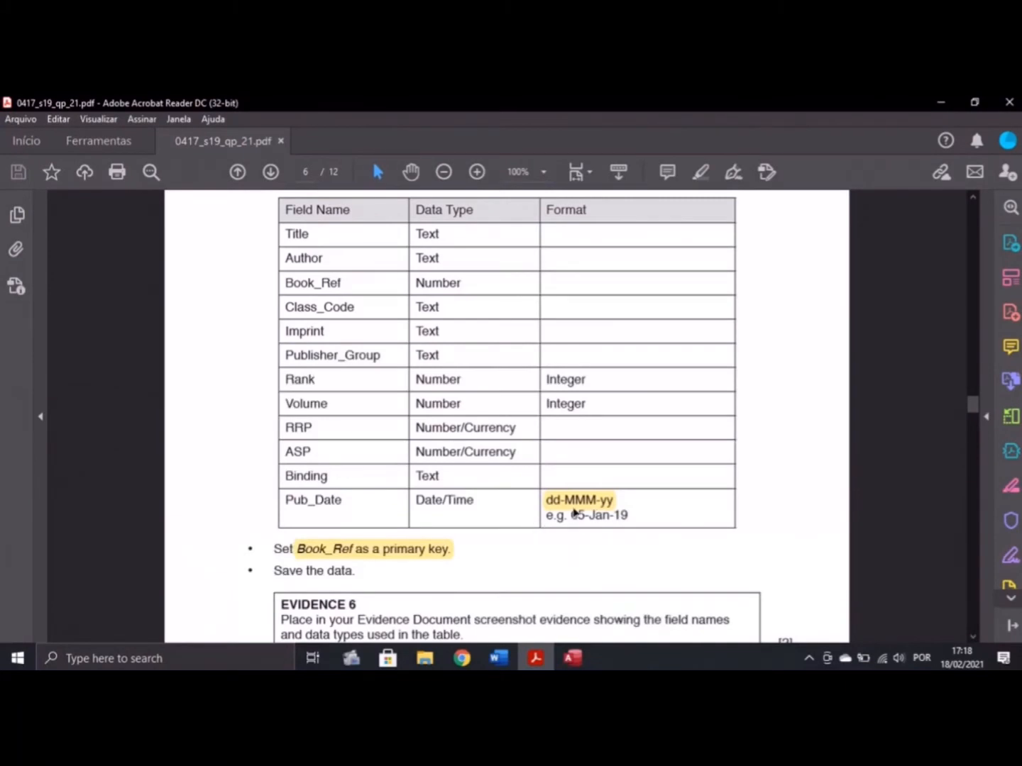
click(573, 658)
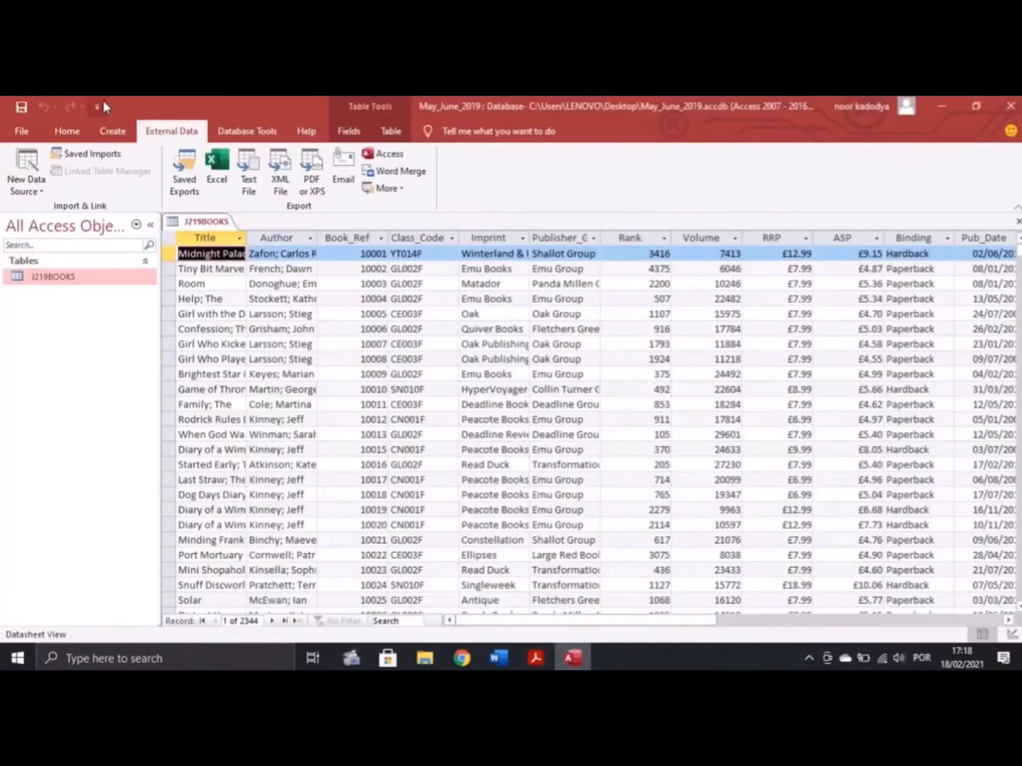
click(66, 132)
click(21, 181)
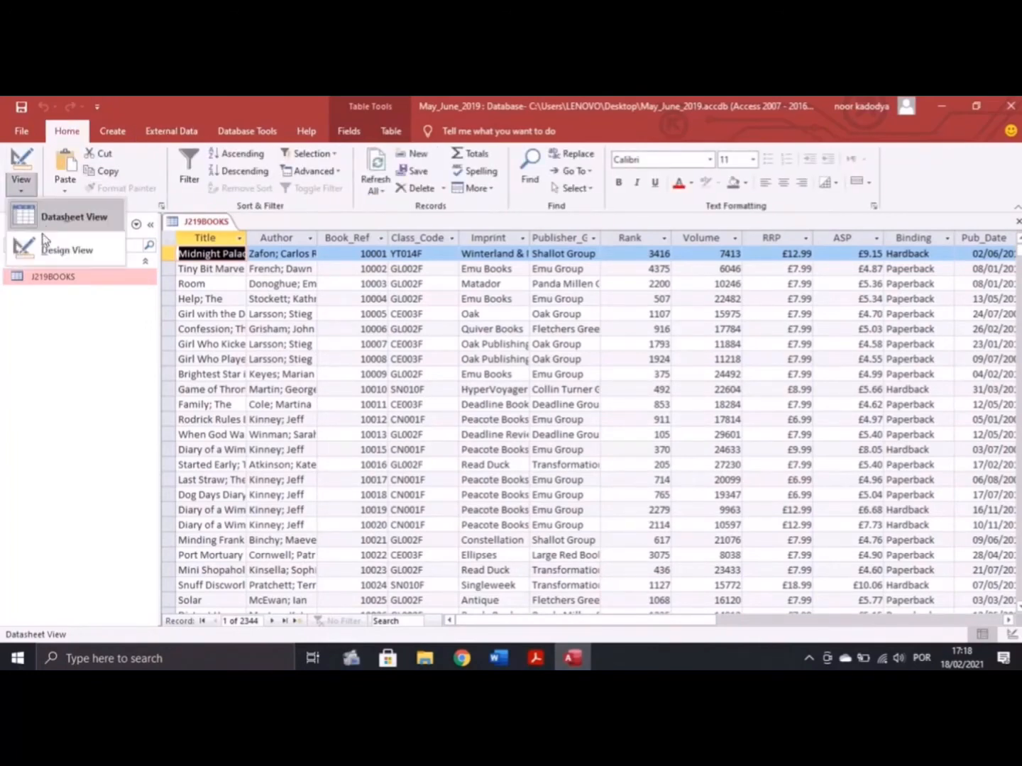
In Design view, set the Pub_Date field's Format to Medium Date
click(44, 247)
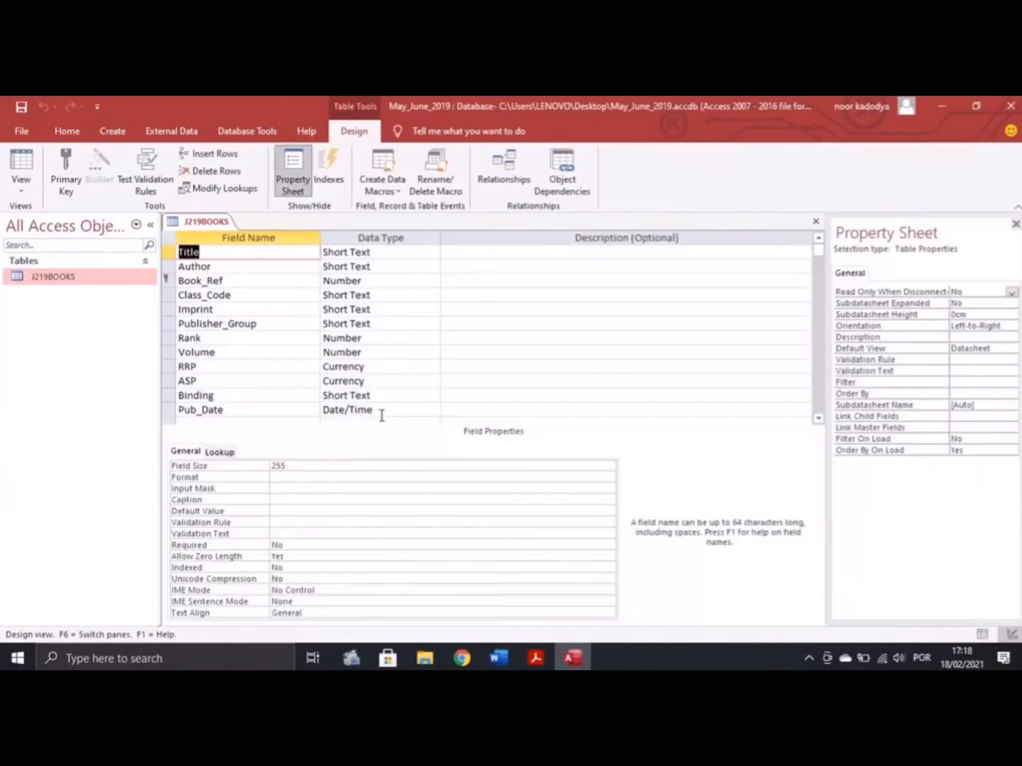
click(324, 414)
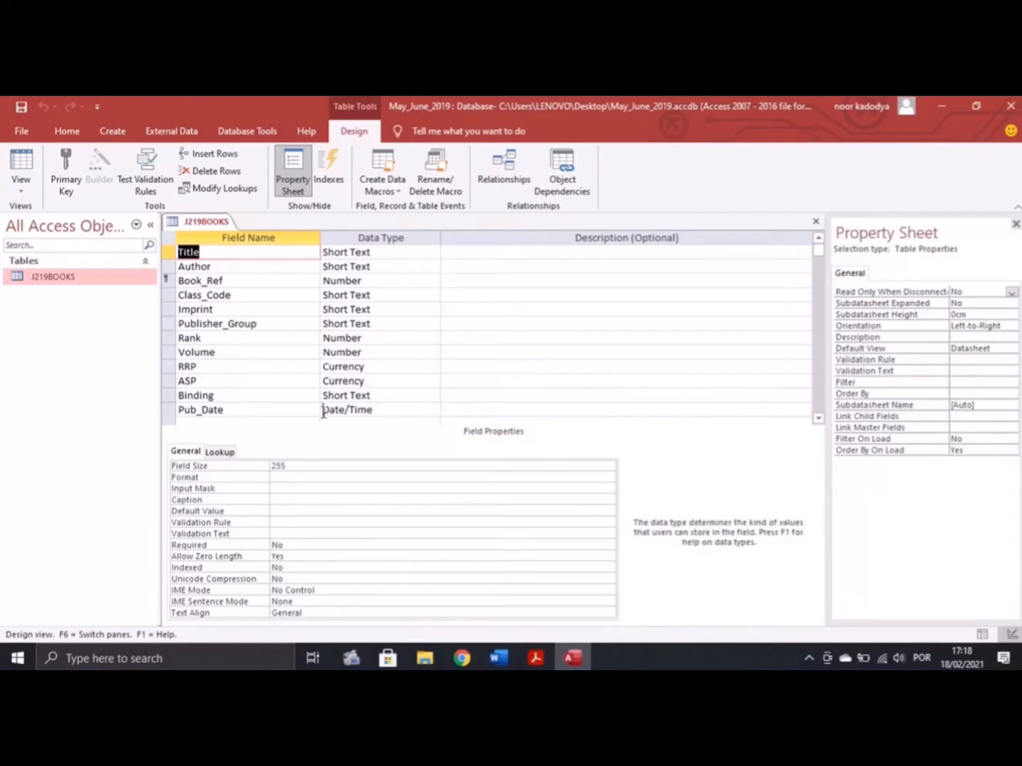
click(284, 471)
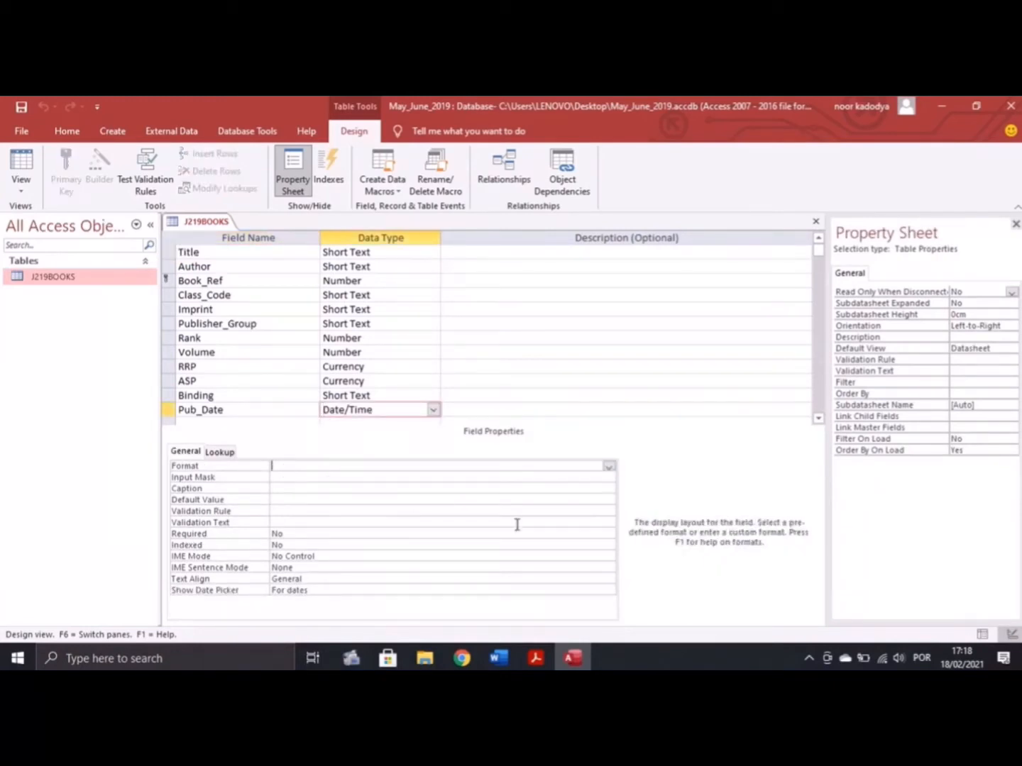
click(609, 466)
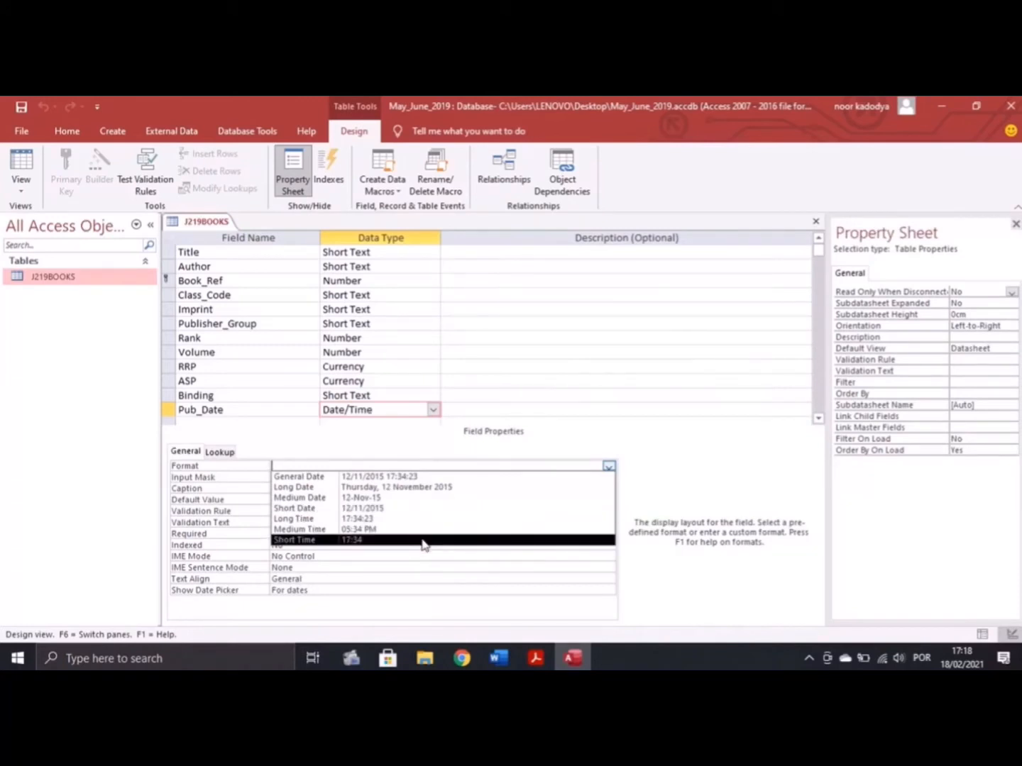
click(388, 498)
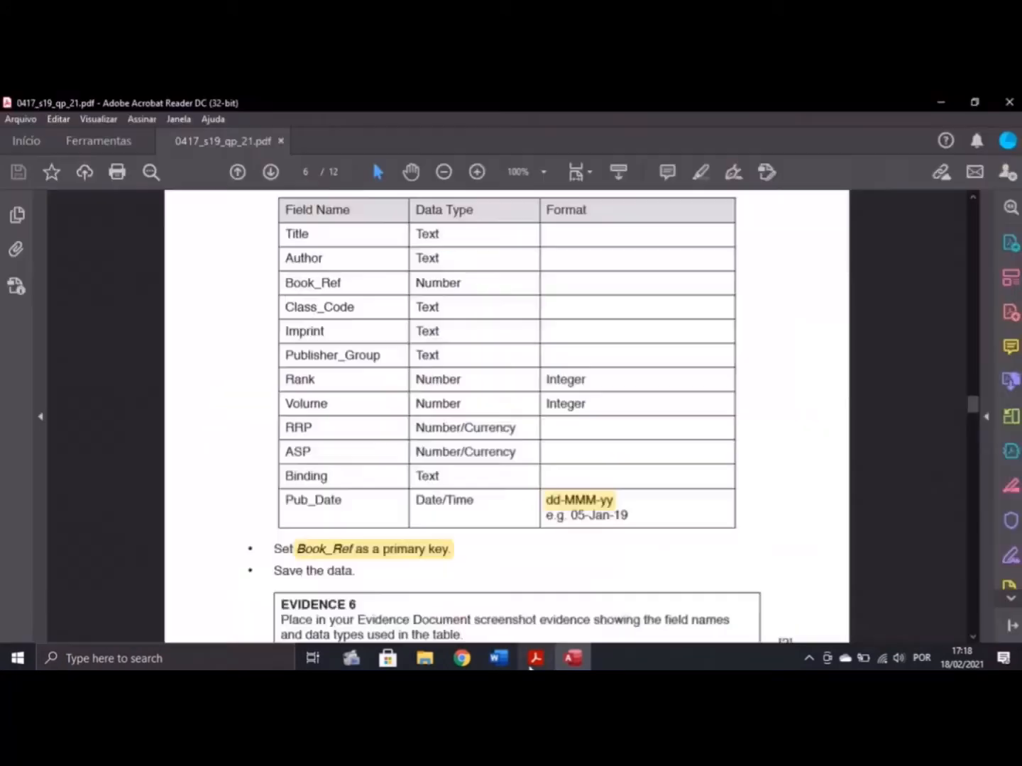
click(536, 659)
click(572, 659)
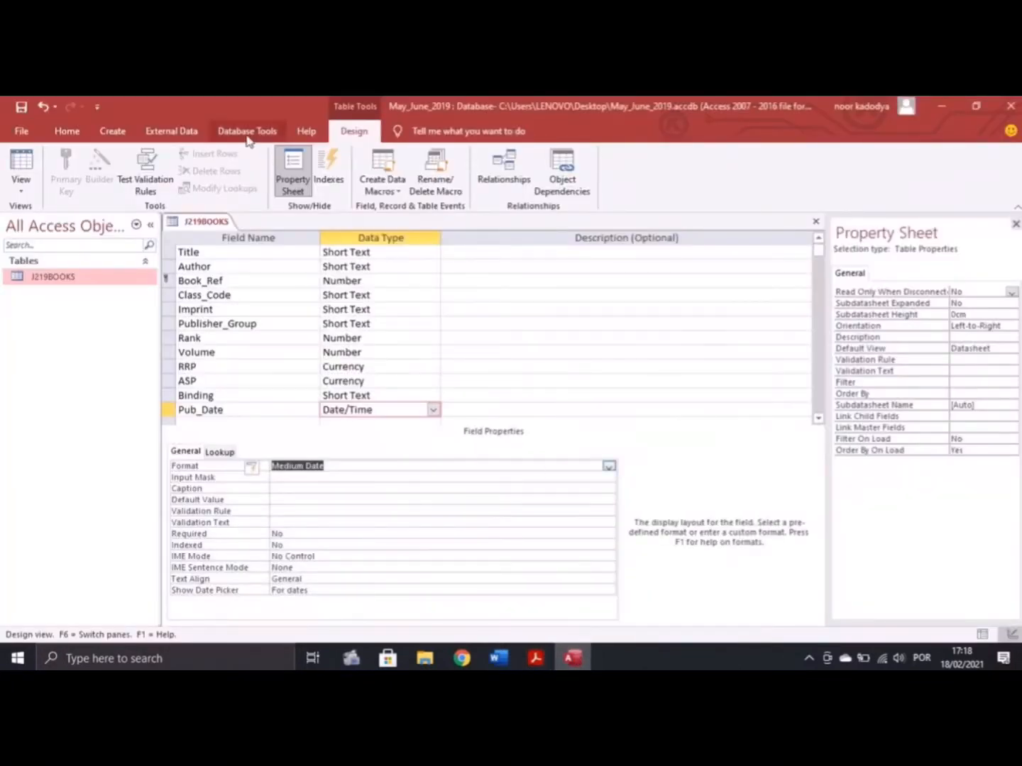
Save the table, verify dates like 02-Jun-11 in the datasheet, and return to Design view
click(10, 170)
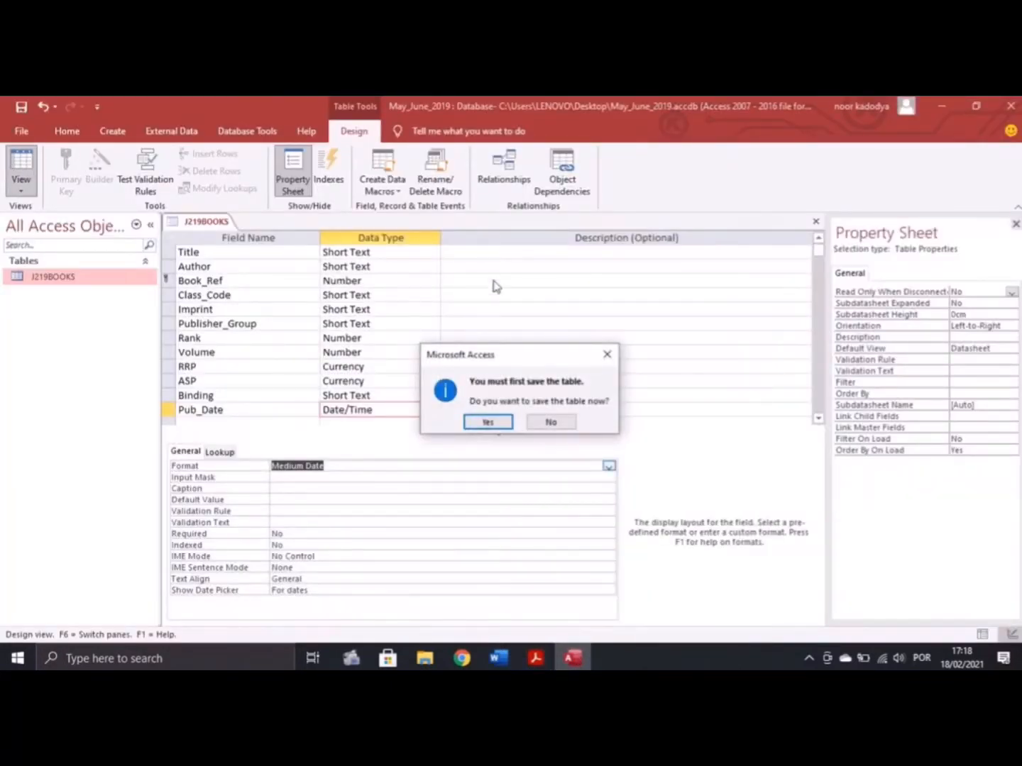
click(492, 422)
scroll(667, 425, down, 1)
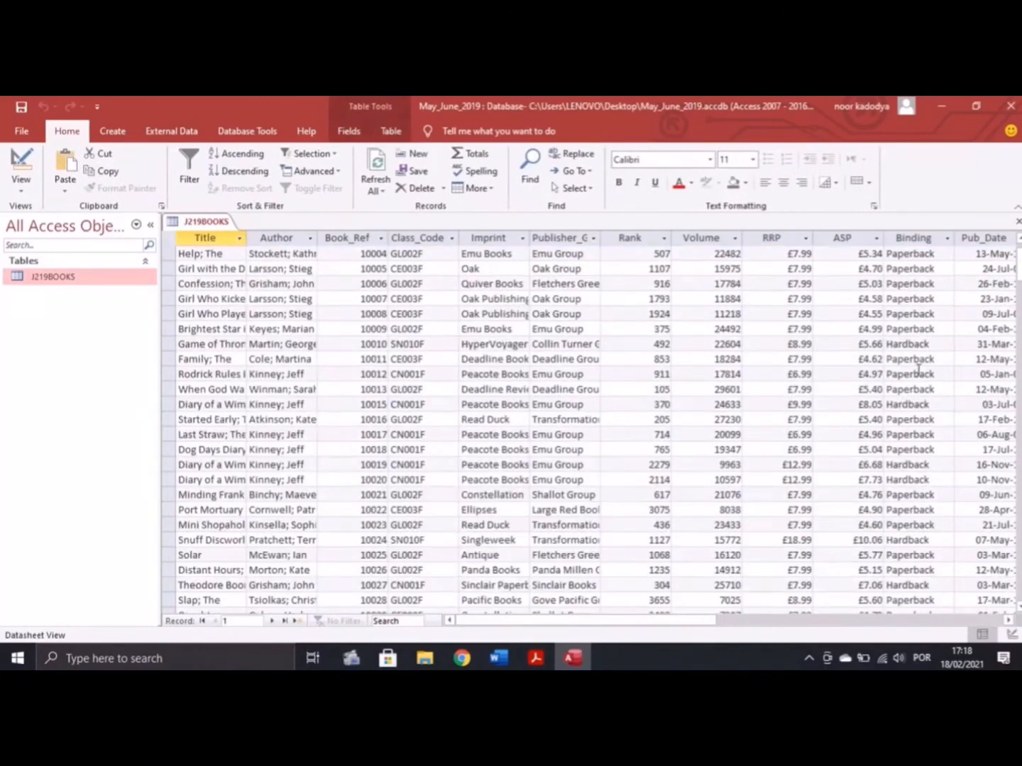
drag(590, 622, 722, 647)
scroll(361, 383, up, 1)
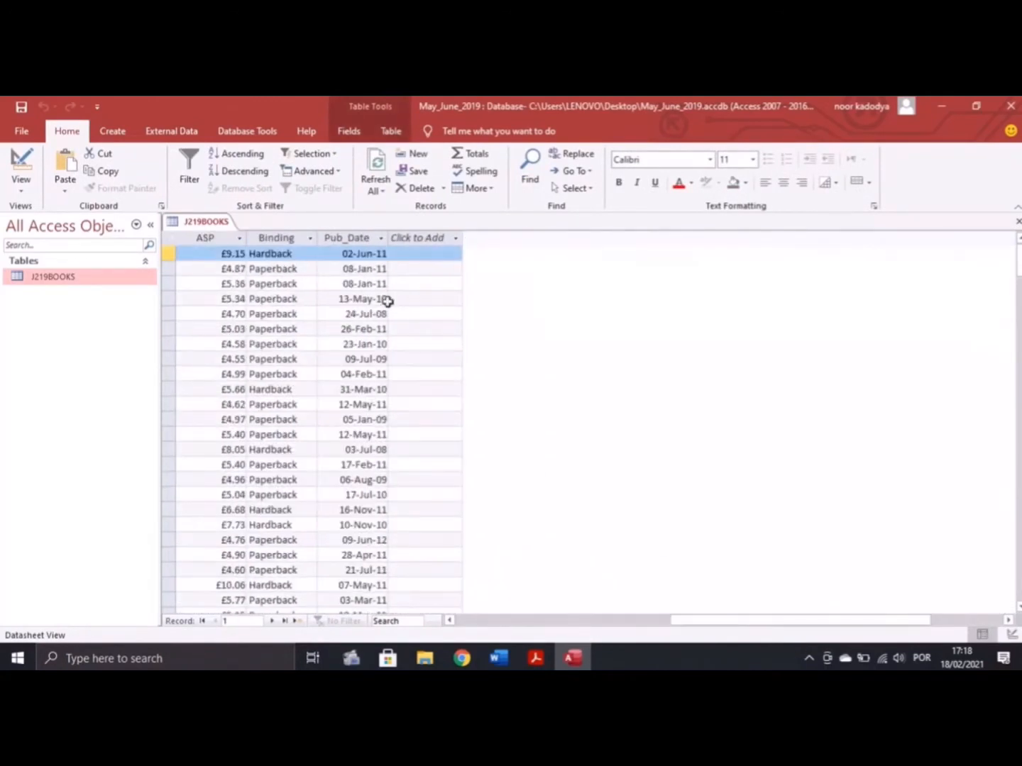
click(536, 658)
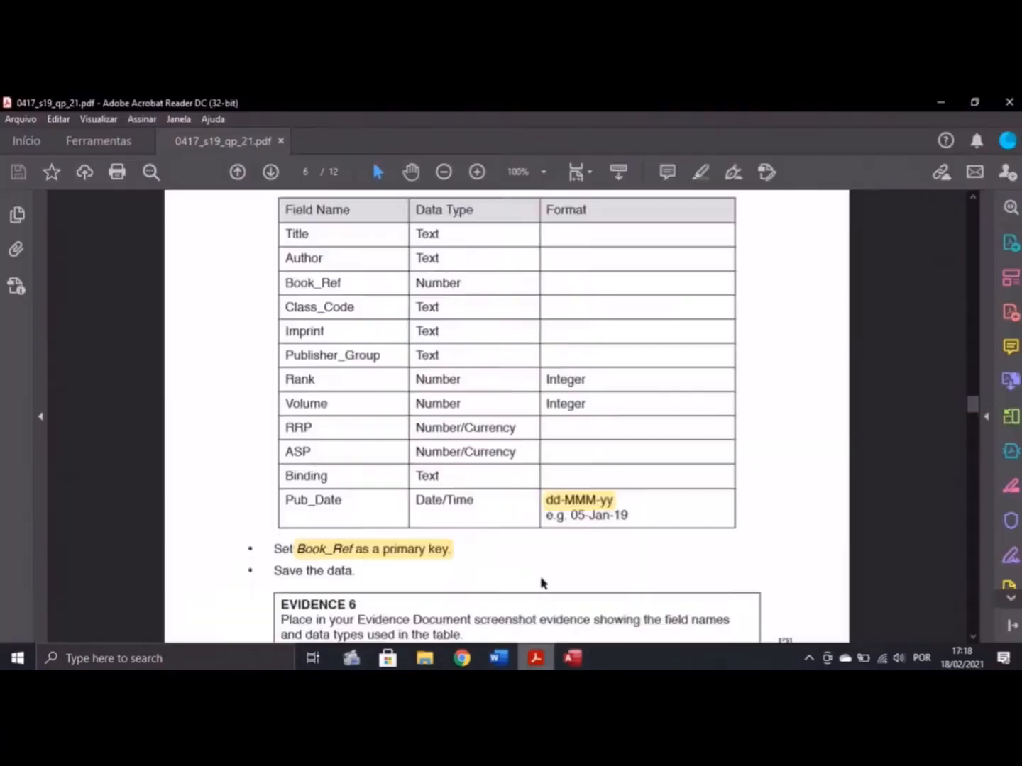
scroll(514, 415, down, 3)
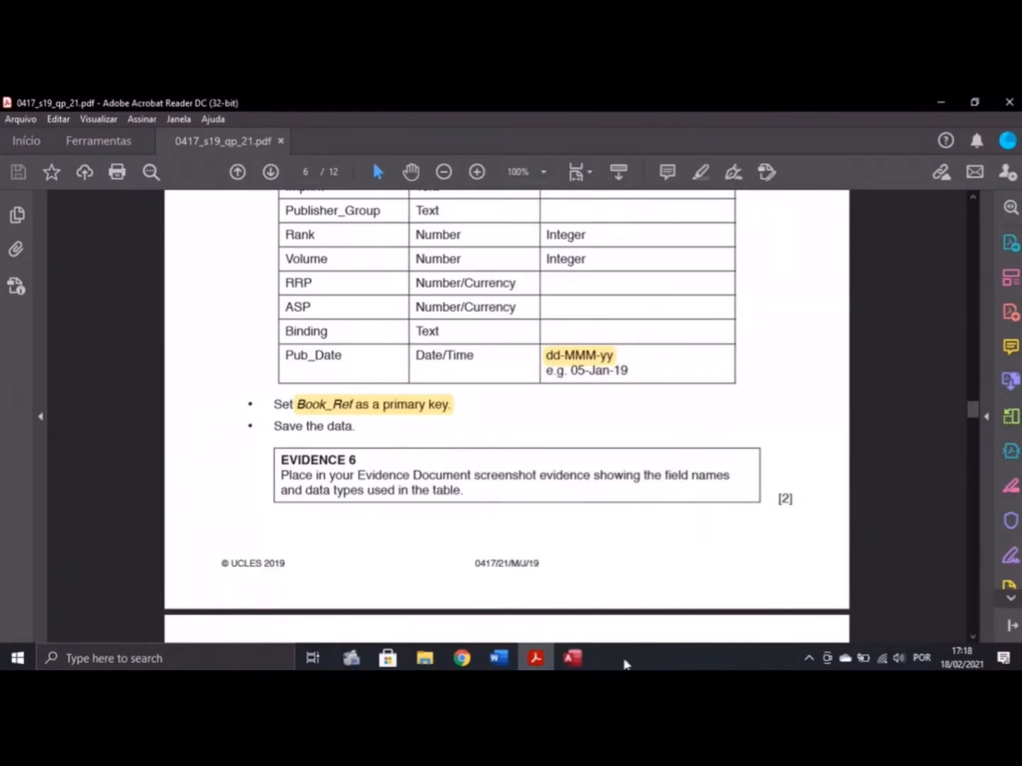
click(572, 658)
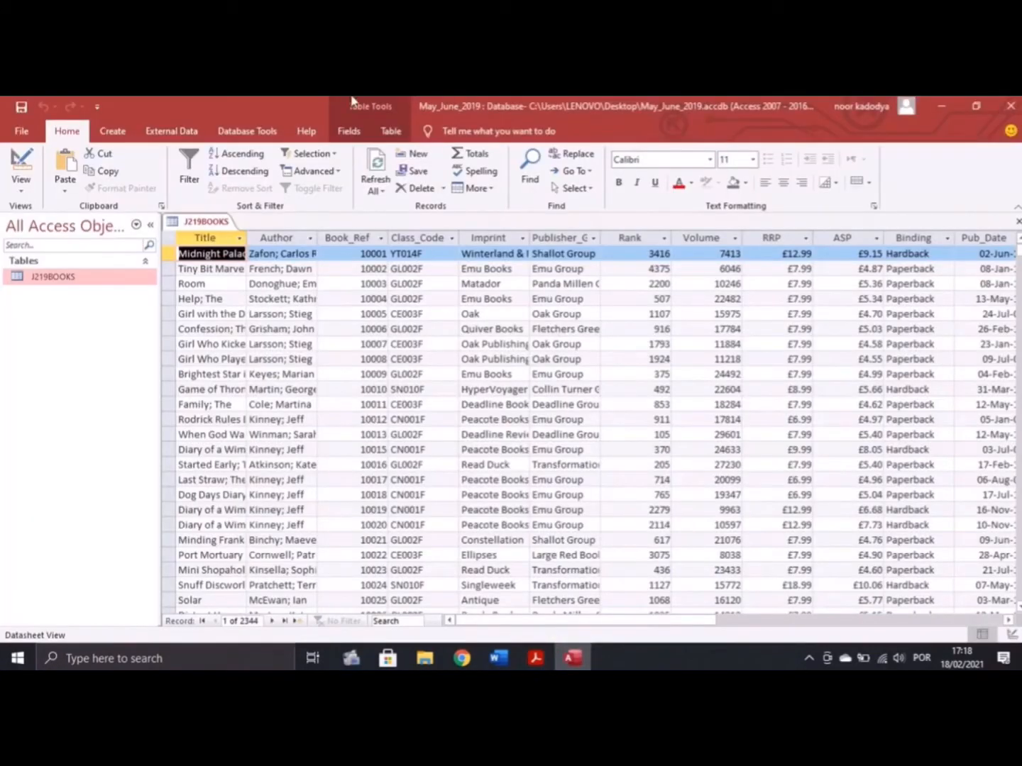
click(21, 186)
click(42, 251)
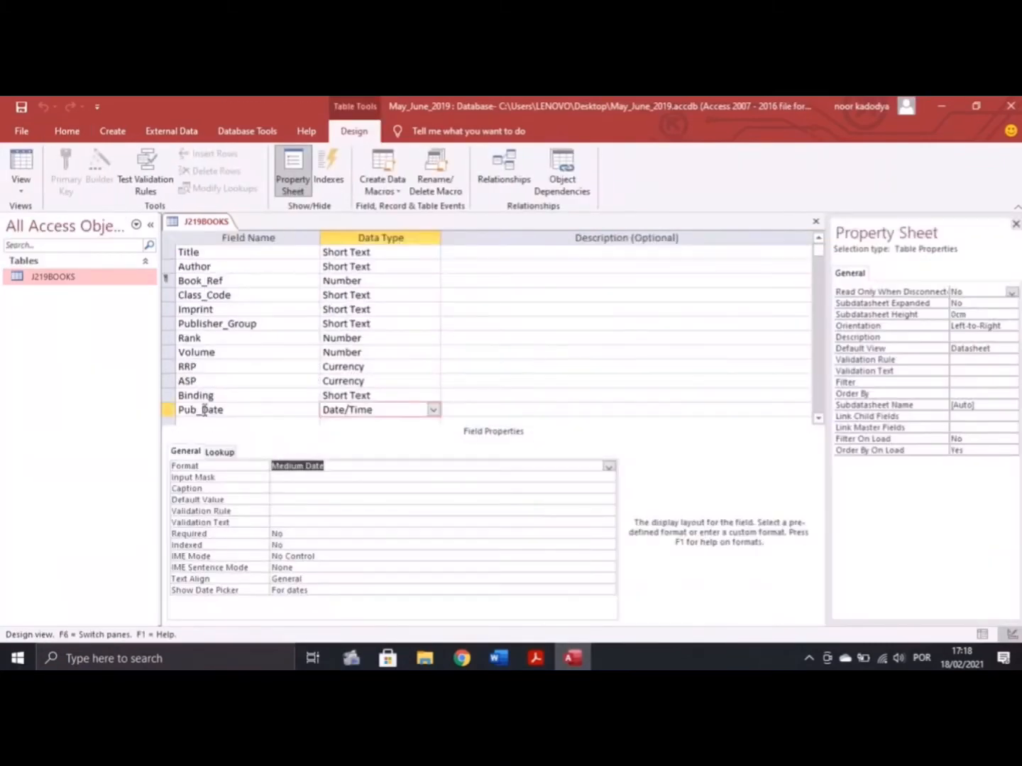
Use Snipping Tool to capture the J219BOOKS field names, data types and Medium Date format
click(224, 659)
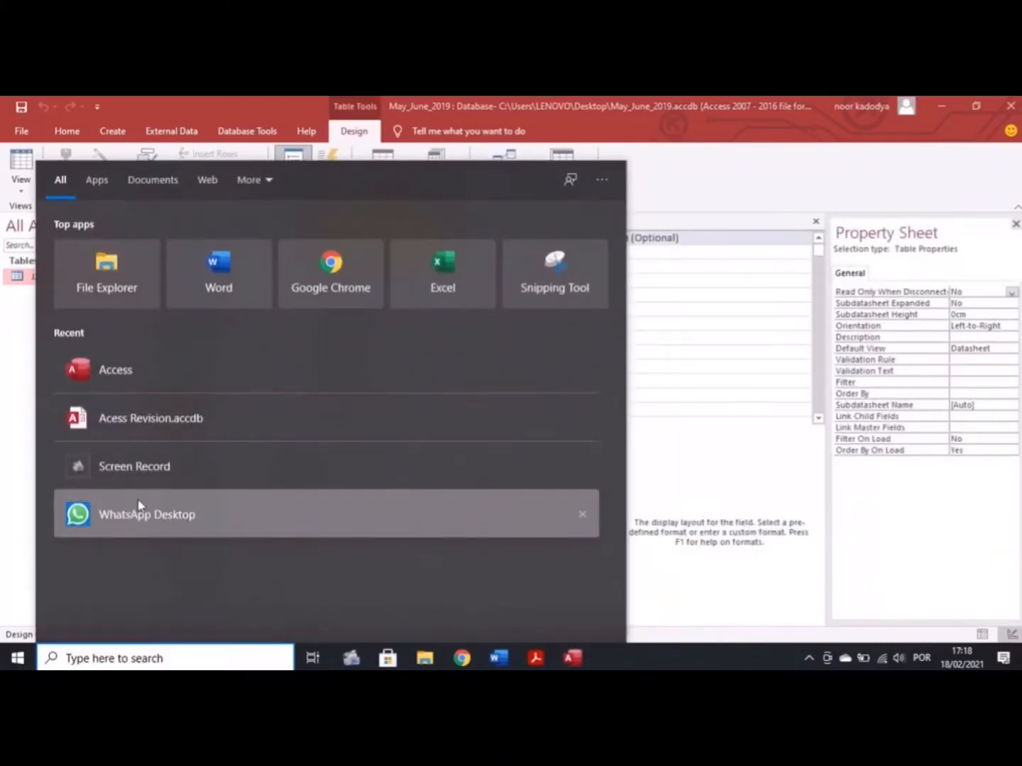
text(sni)
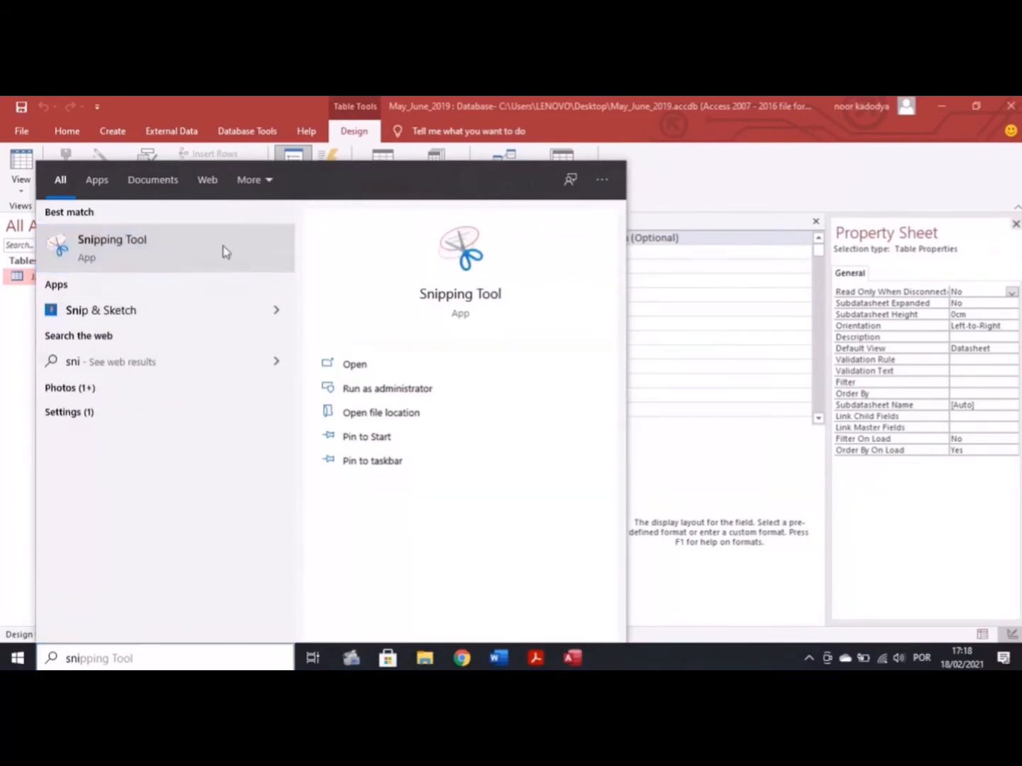
click(221, 252)
click(434, 276)
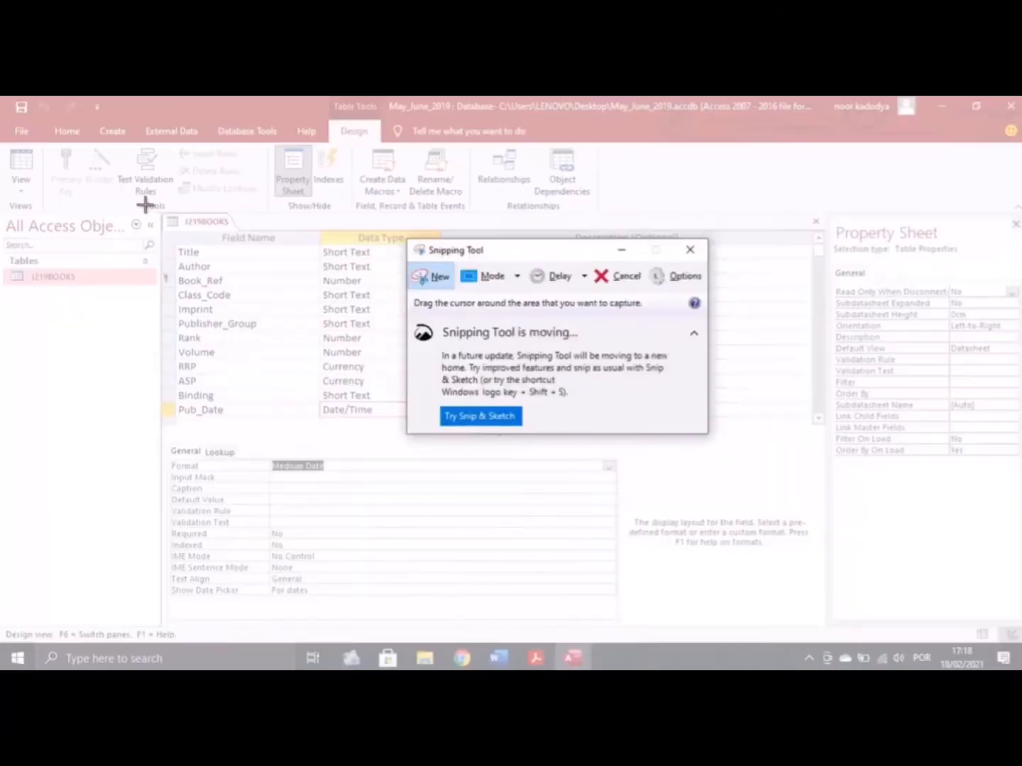
drag(141, 191, 609, 504)
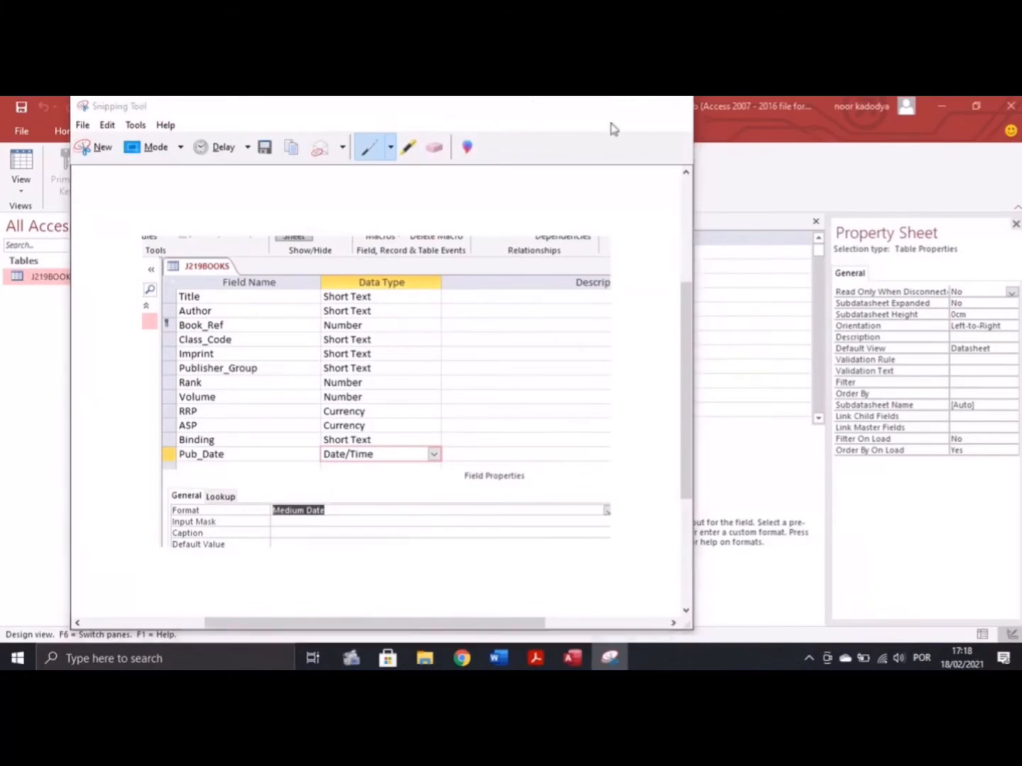
click(606, 106)
Place the cursor on the empty line under Step 22 in the Word evidence document
click(499, 657)
scroll(406, 457, up, 2)
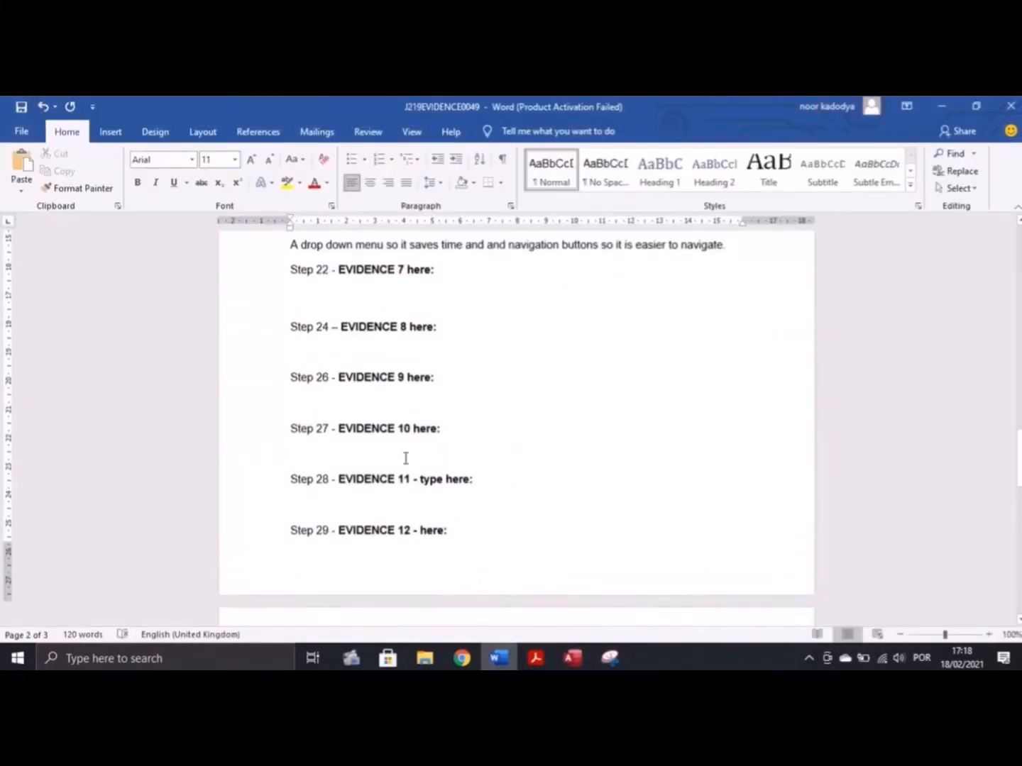
click(316, 302)
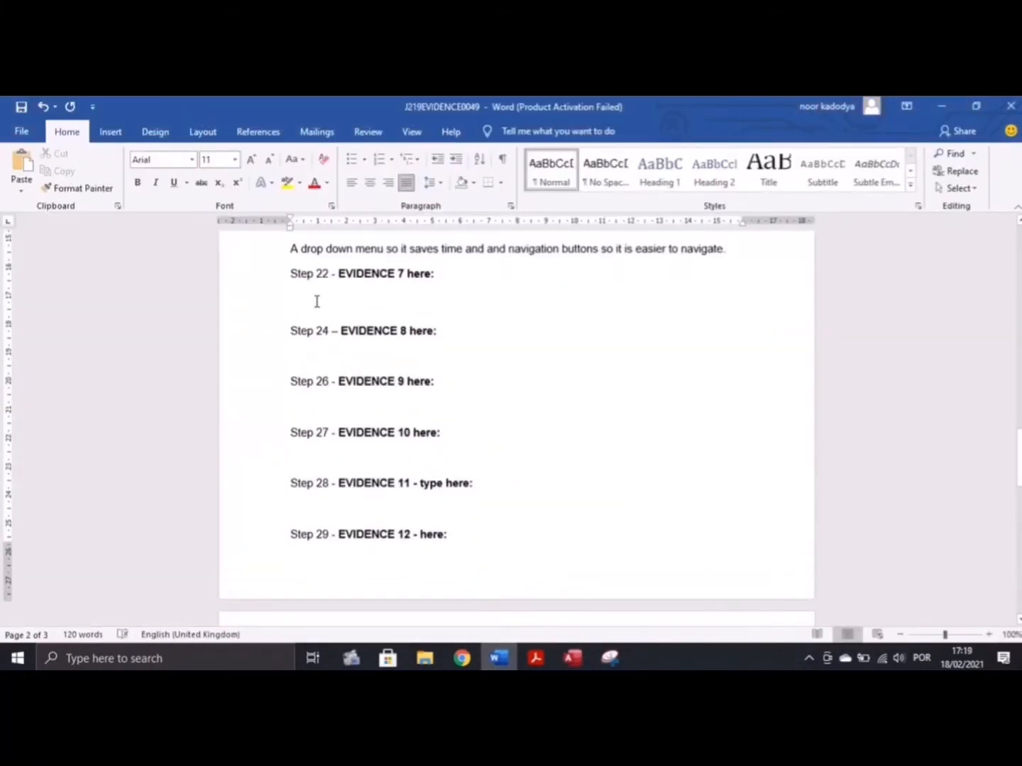
Scroll the question paper to question 22 on importing J219GENRE.csv
scroll(325, 315, up, 2)
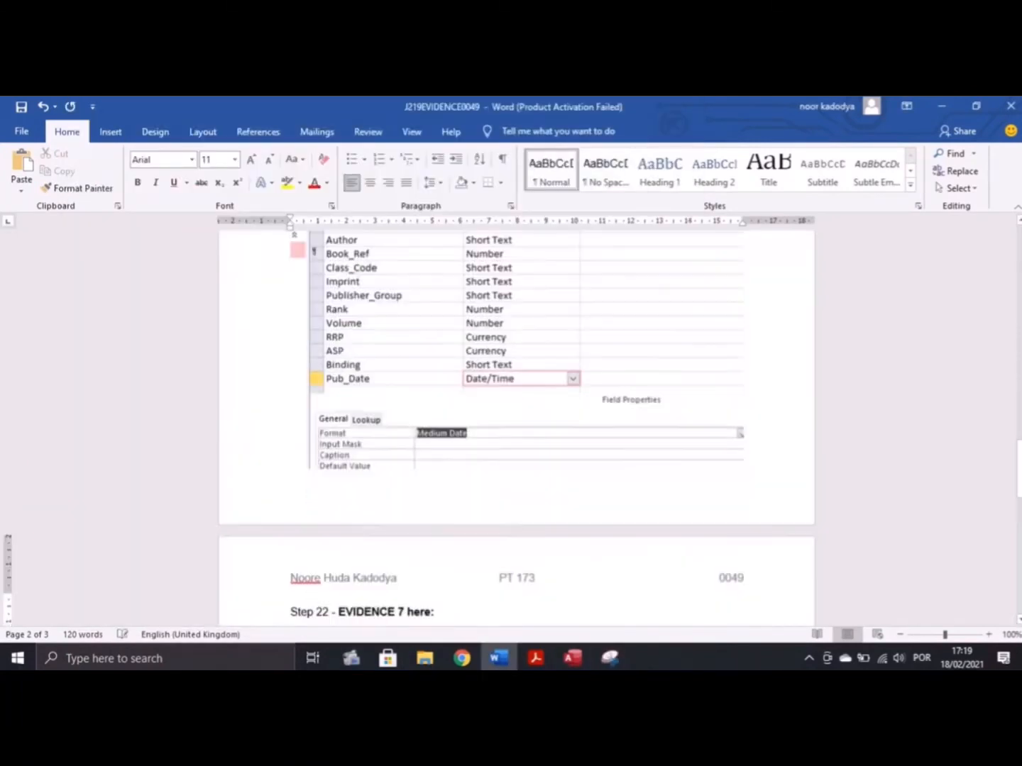
click(536, 658)
scroll(550, 293, down, 10)
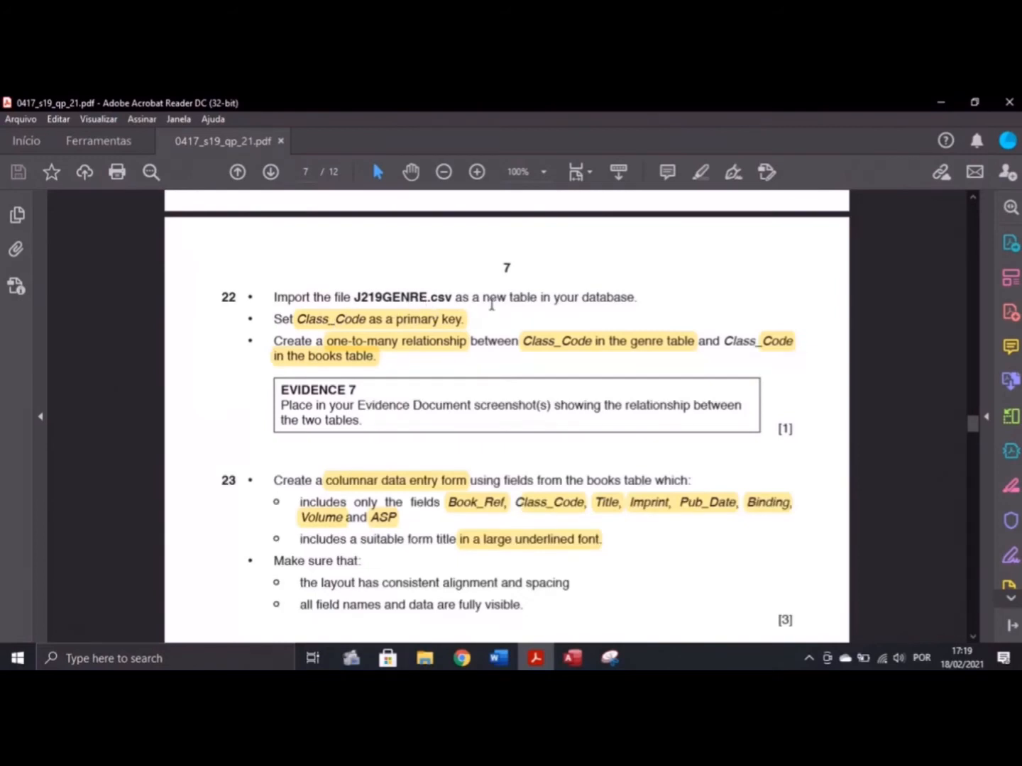
Finish reading question 22 and show J219BOOKS in datasheet view in Access
scroll(500, 337, up, 2)
scroll(497, 332, down, 2)
click(573, 658)
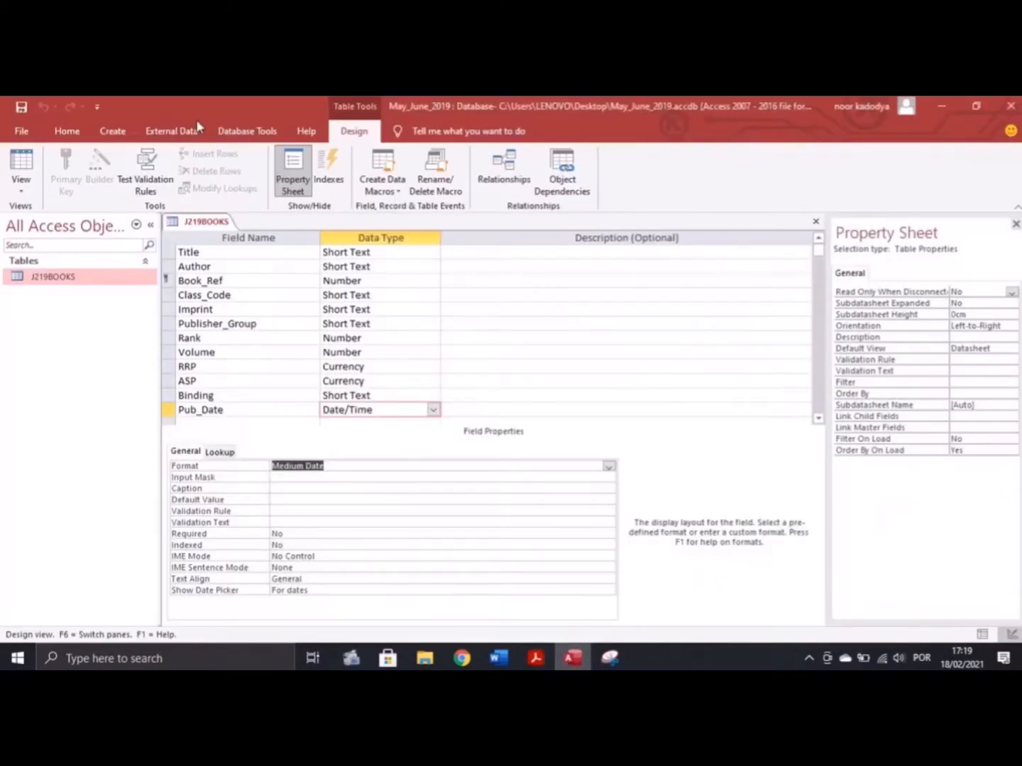
click(172, 132)
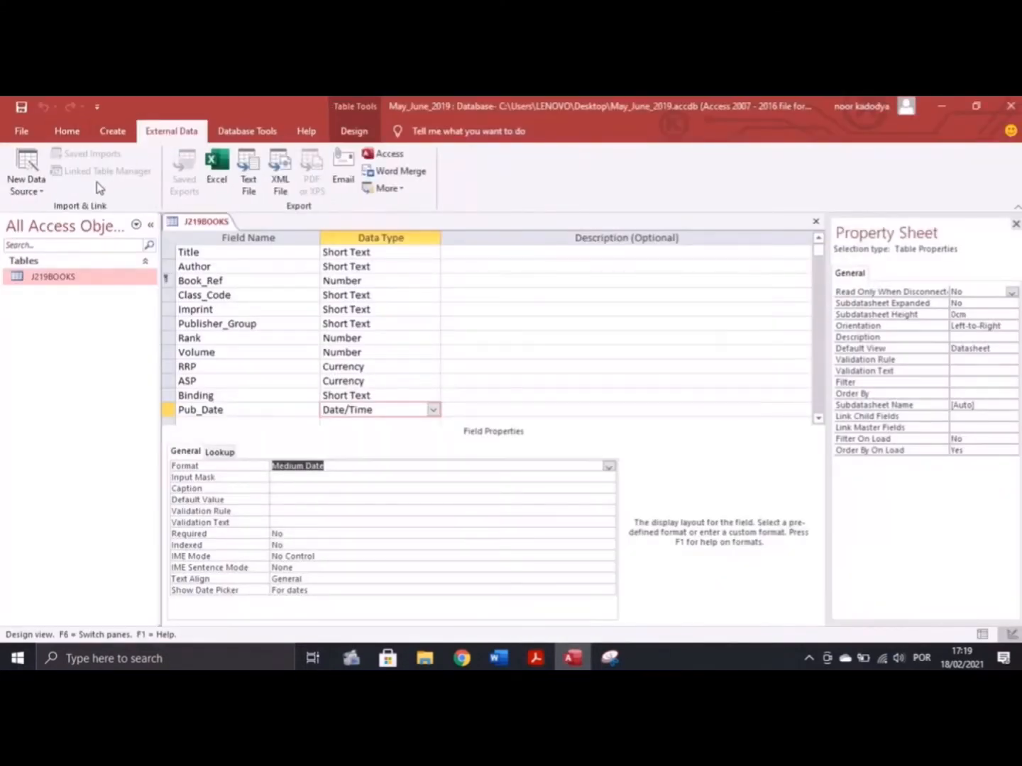
click(67, 131)
click(21, 167)
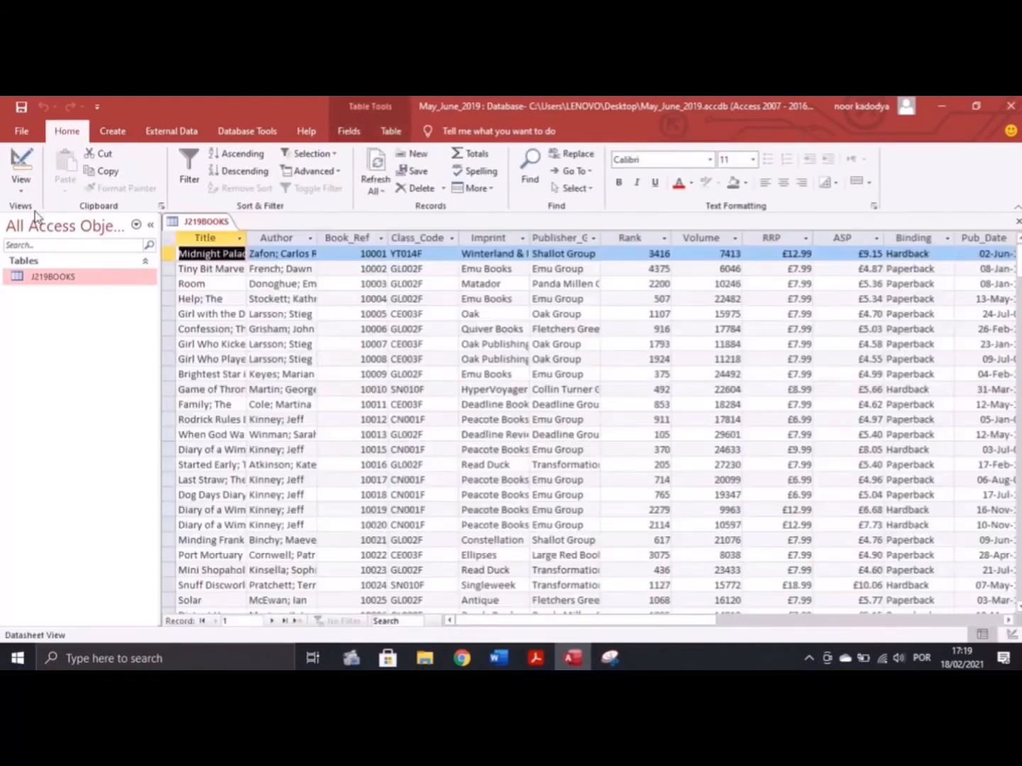
Start a text-file import of J219GENRE.csv into a new table
click(185, 133)
click(29, 184)
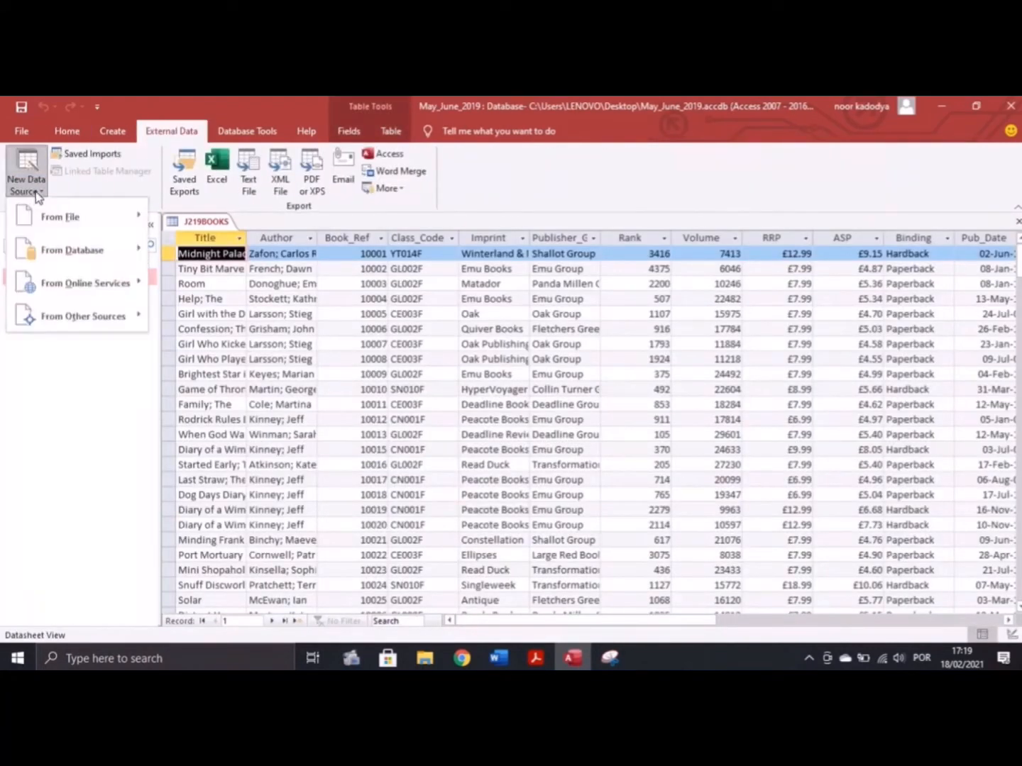
mouse_move(106, 219)
click(206, 320)
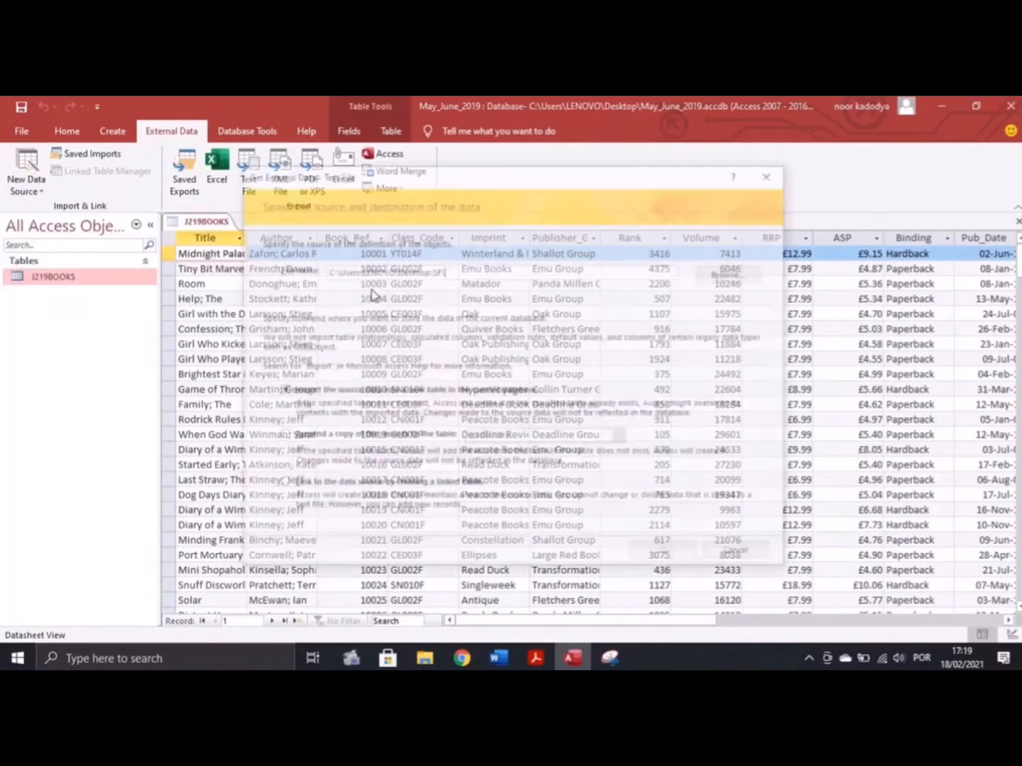
click(719, 268)
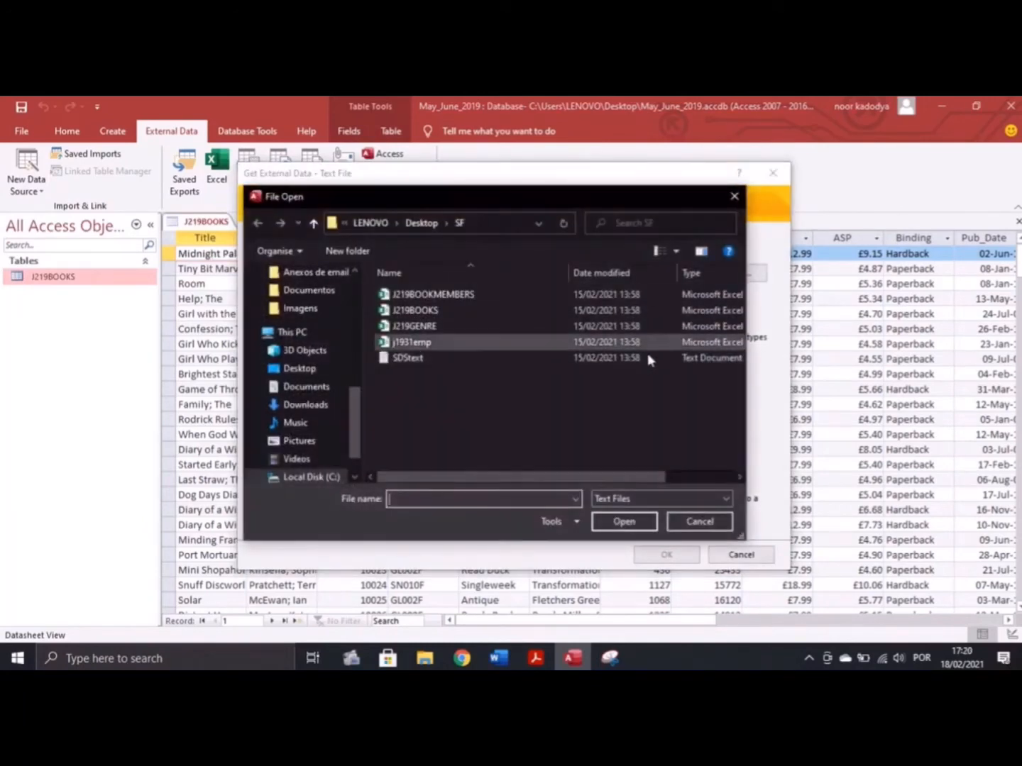
click(414, 325)
click(623, 521)
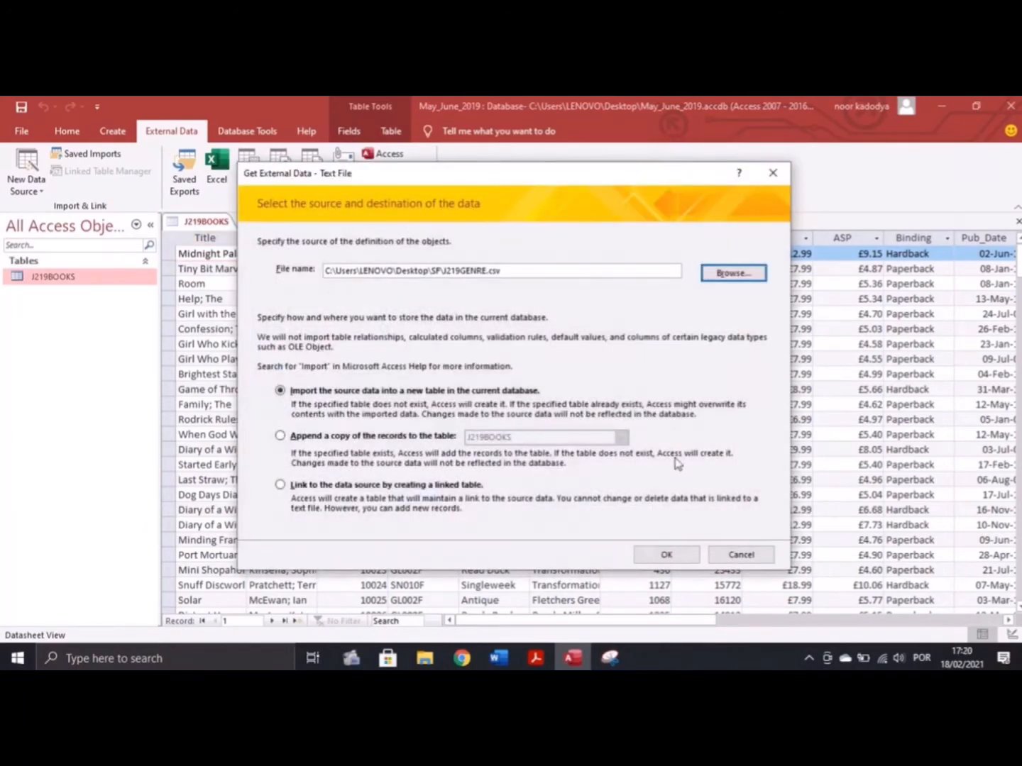
click(666, 555)
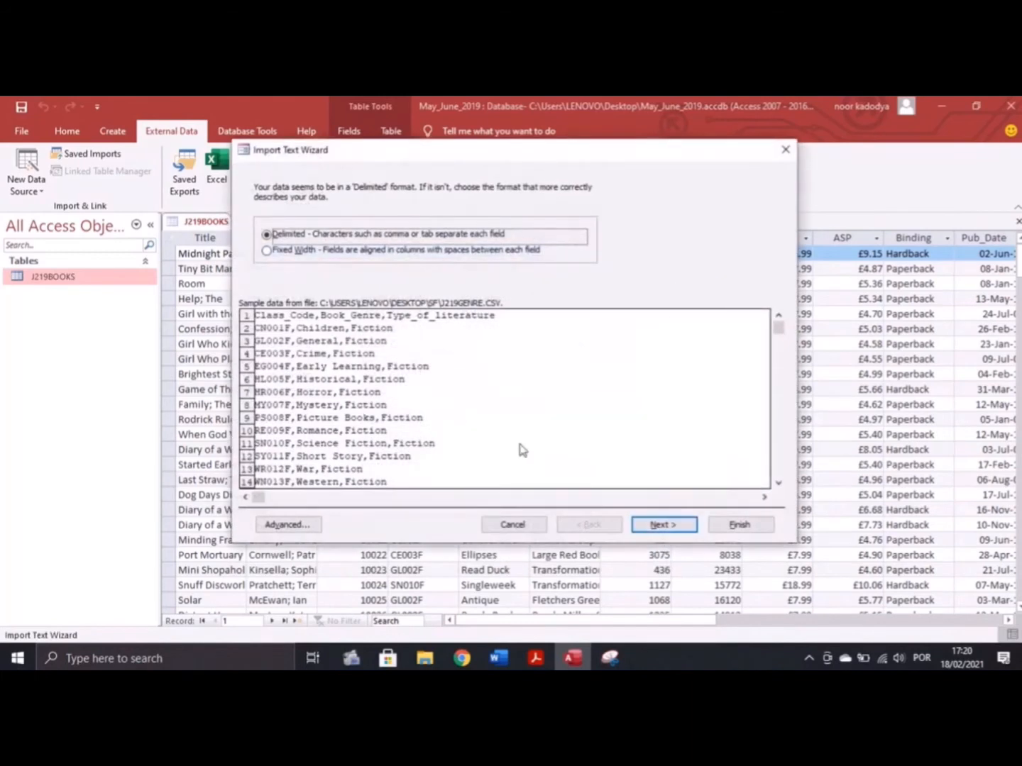
Import with first row as field names and Class_Code as primary key, then open J219GENRE
click(654, 526)
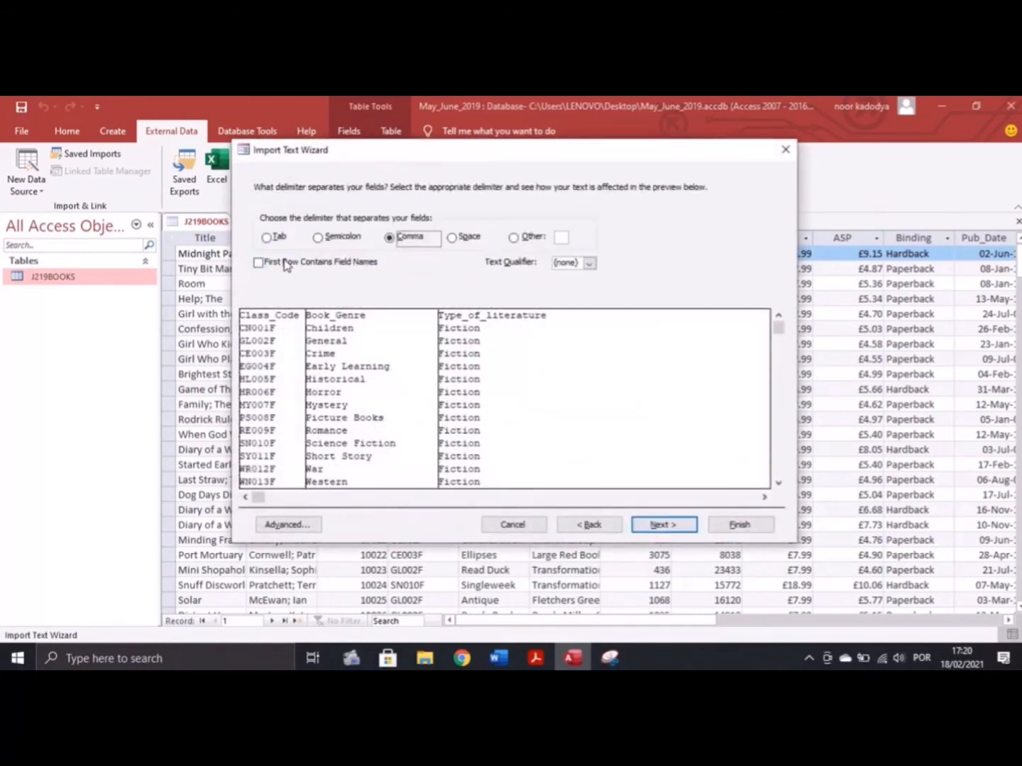
click(286, 264)
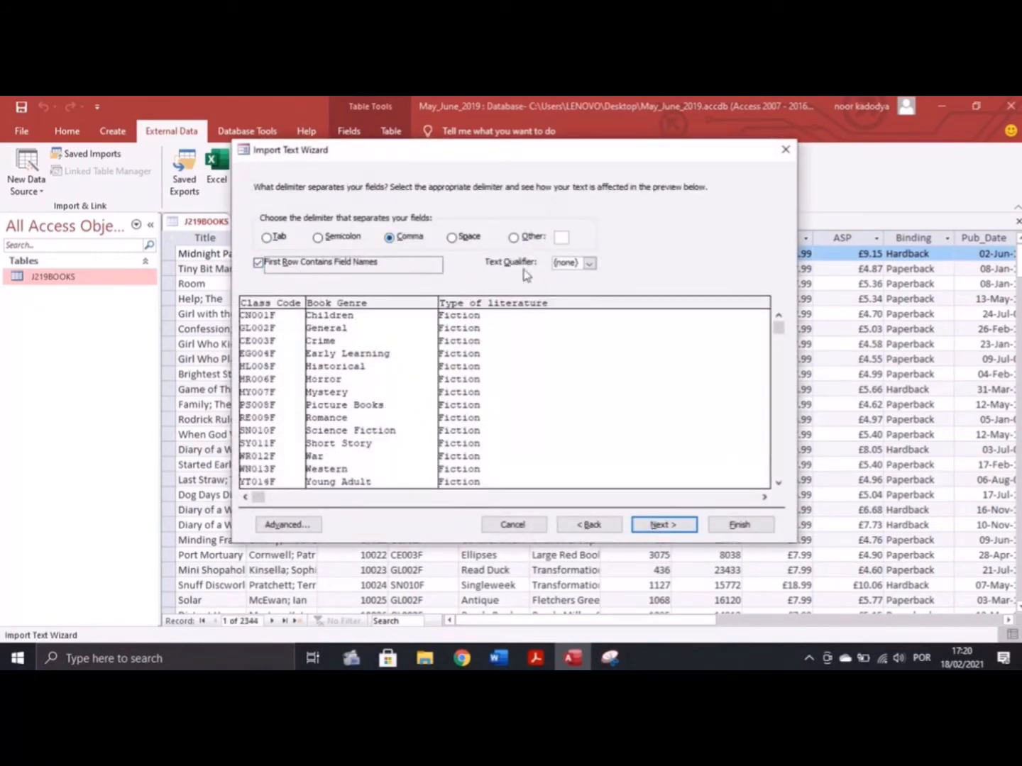
click(664, 527)
click(663, 527)
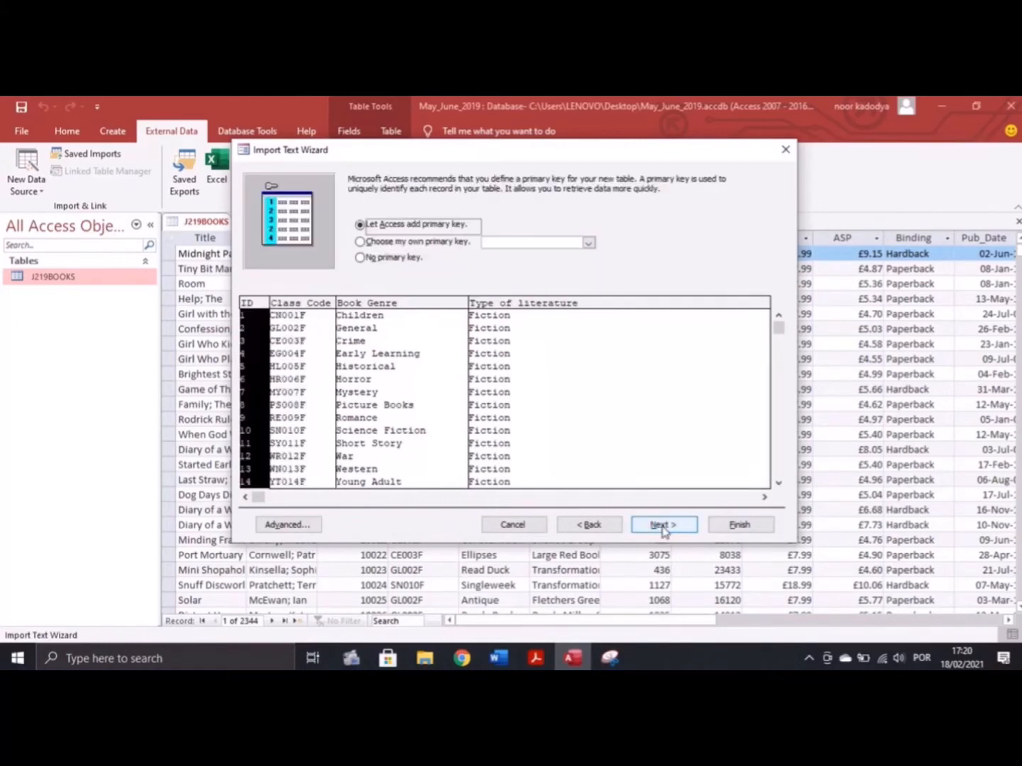
click(534, 658)
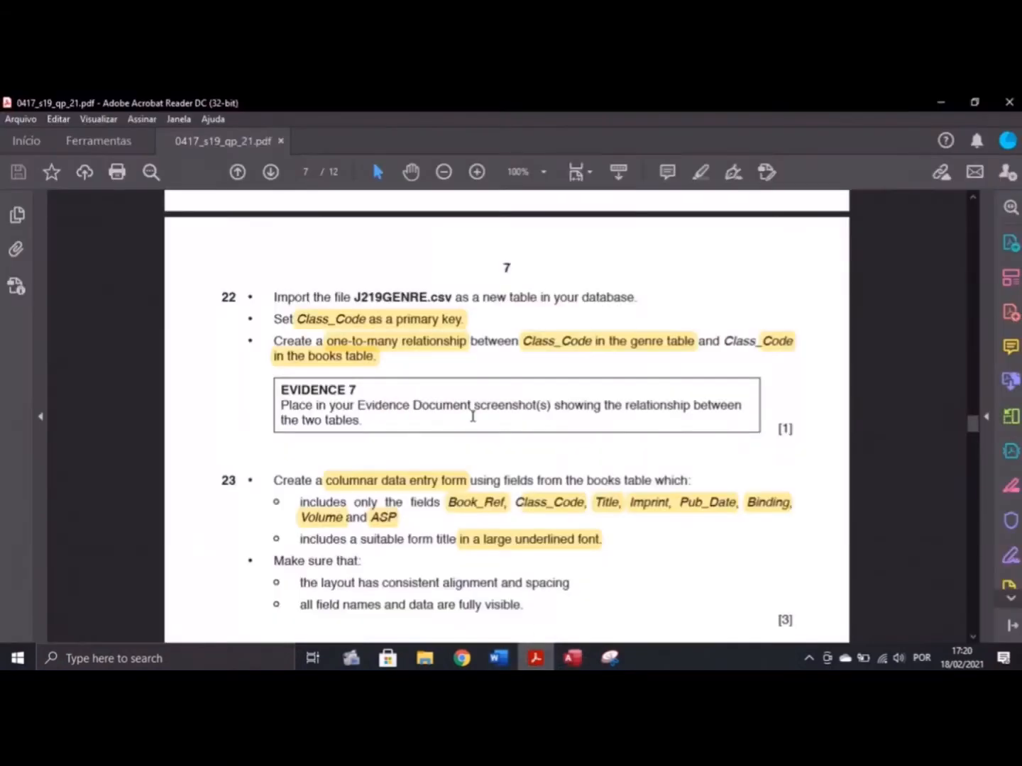
click(572, 660)
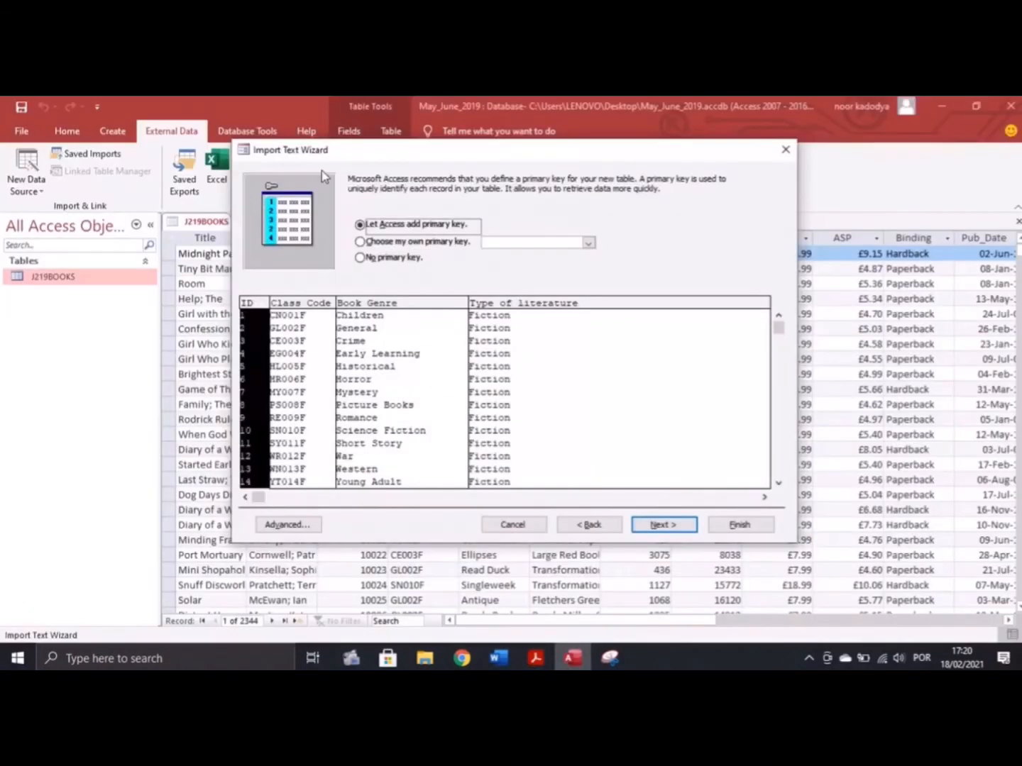
click(367, 243)
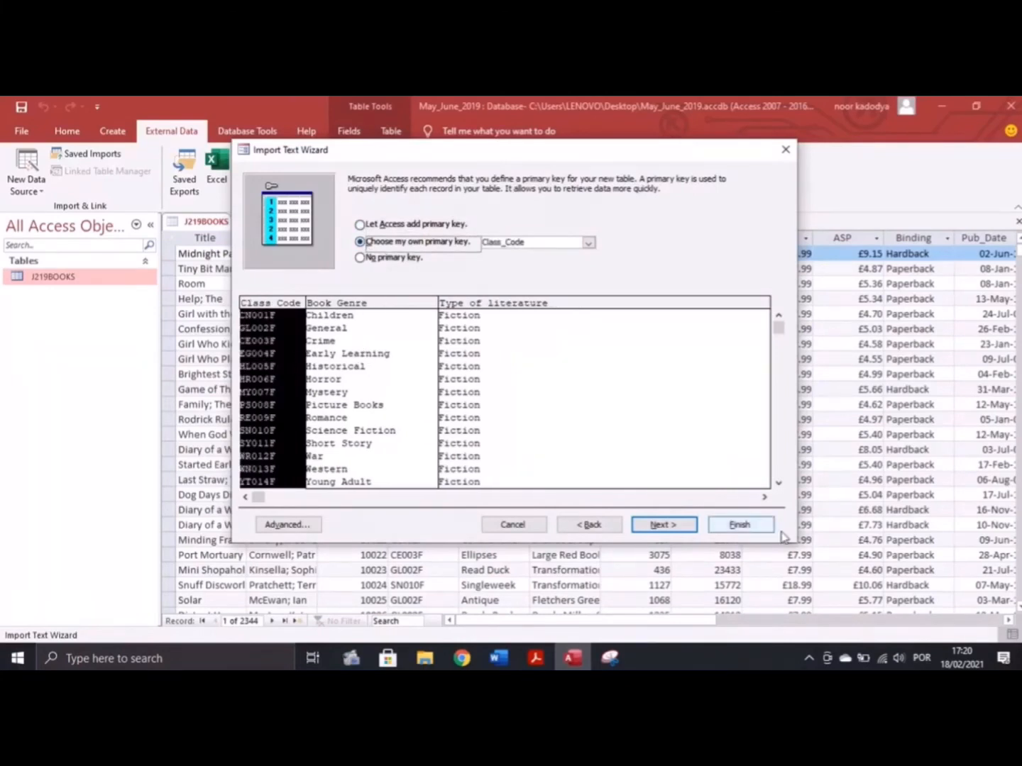
click(679, 524)
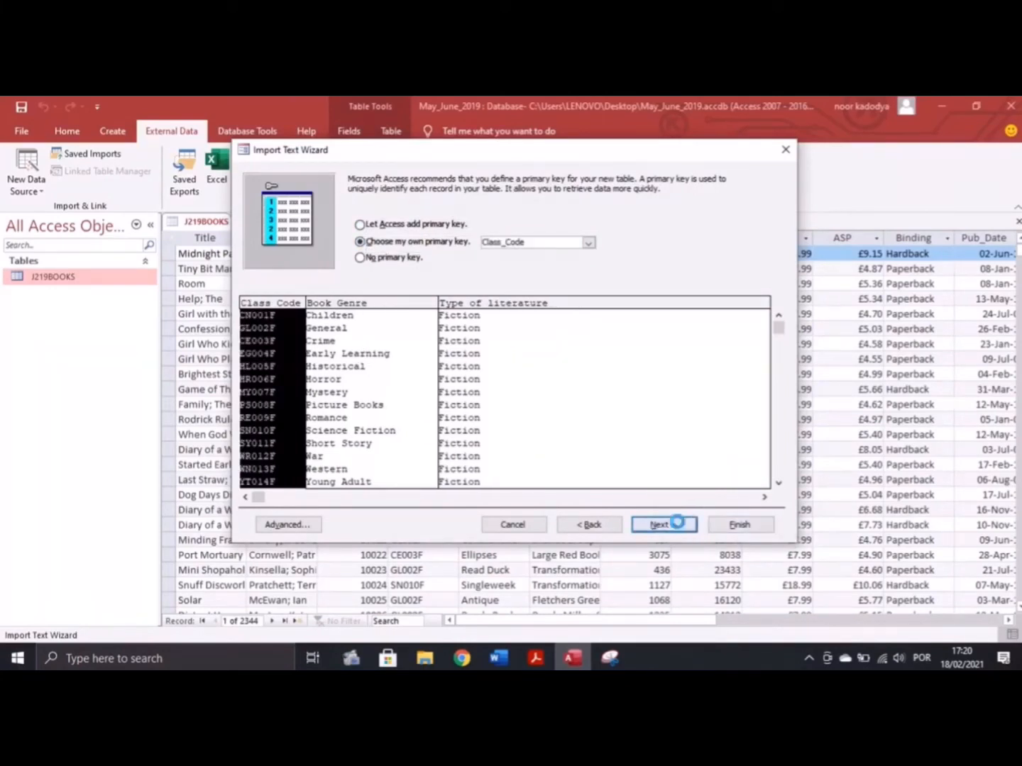
click(748, 532)
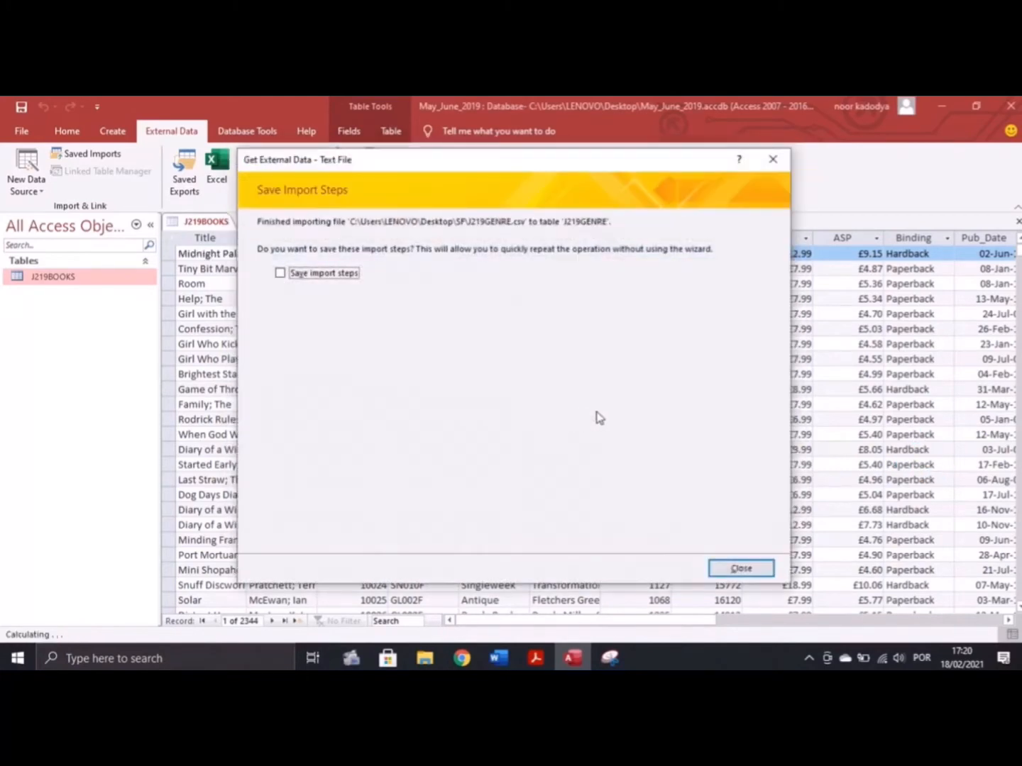
click(739, 567)
double_click(53, 294)
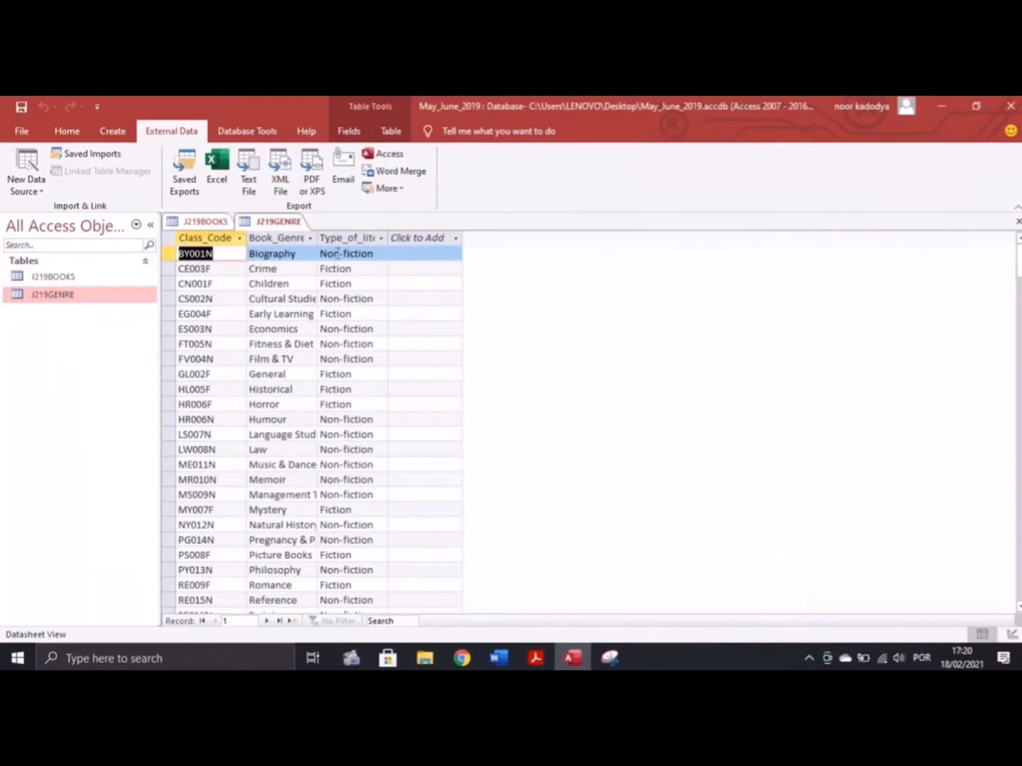
Recheck the exam question, then close J219BOOKS and J219GENRE with Close All
click(536, 658)
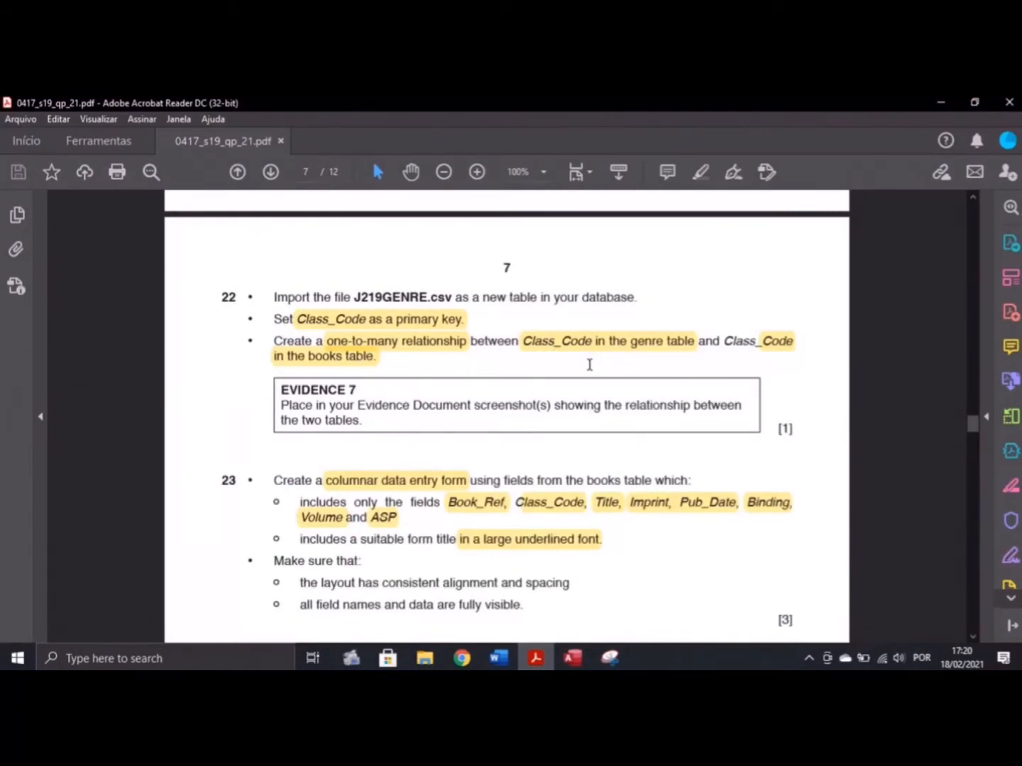
click(592, 653)
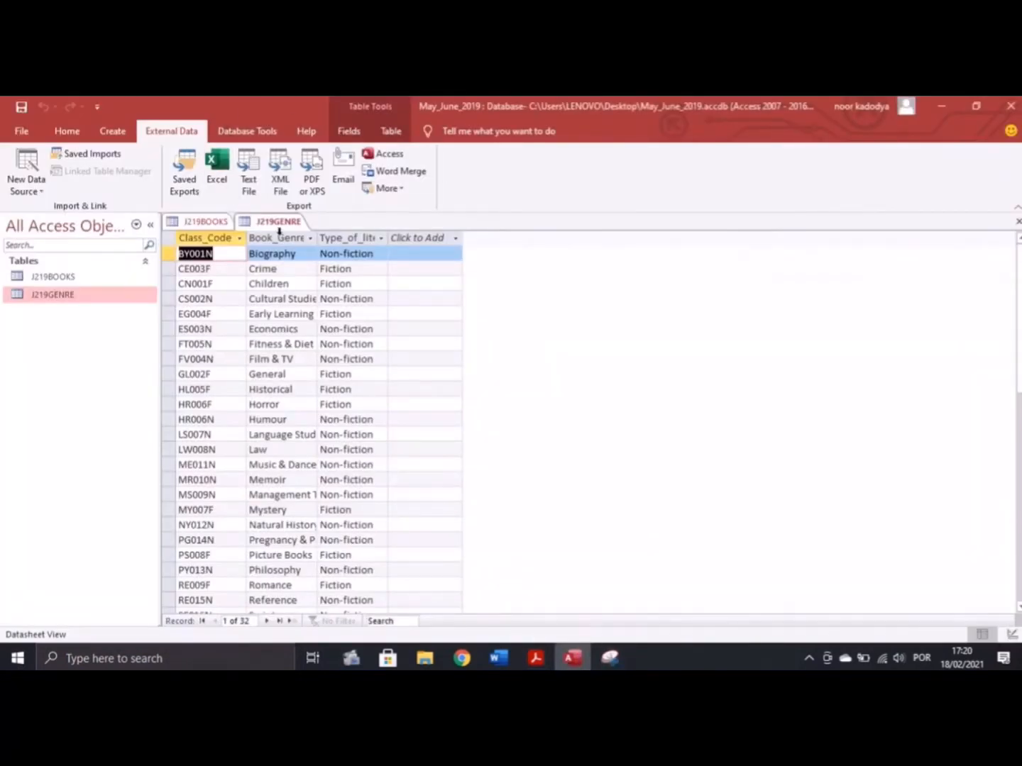
right_click(279, 224)
click(312, 272)
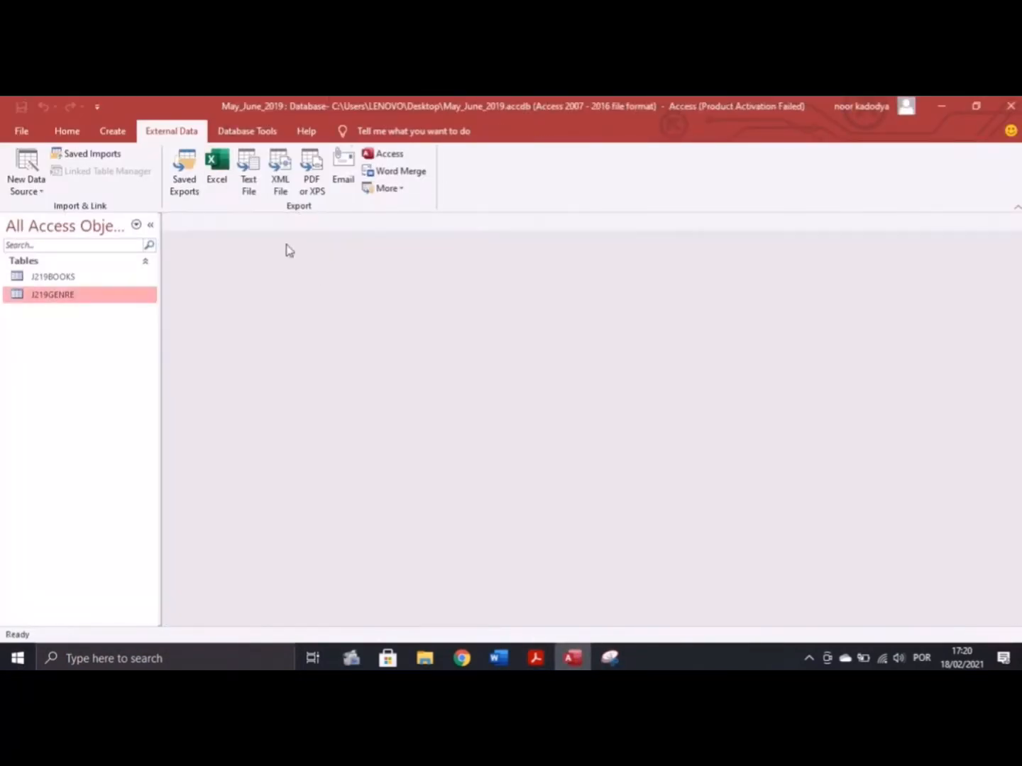
Open the Relationships view with J219BOOKS and J219GENRE added
click(235, 135)
click(206, 178)
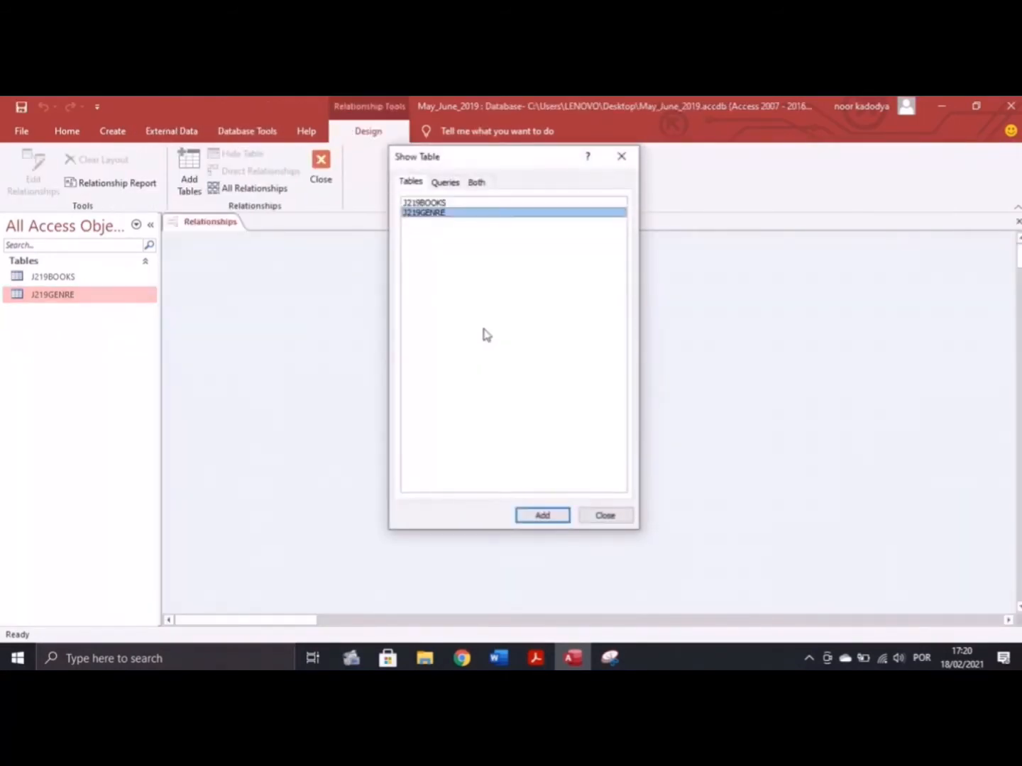
shift+click(431, 201)
click(543, 516)
key(alt+Tab)
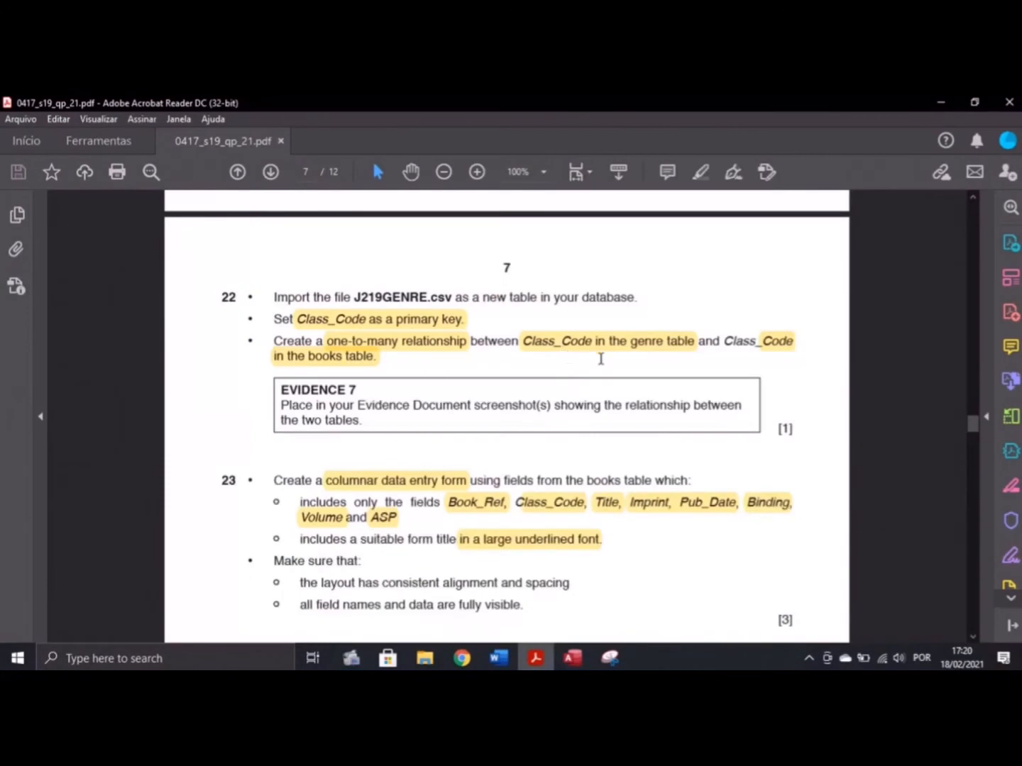
Drag Class_Code from J219GENRE onto Class_Code in J219BOOKS to propose the link
click(572, 657)
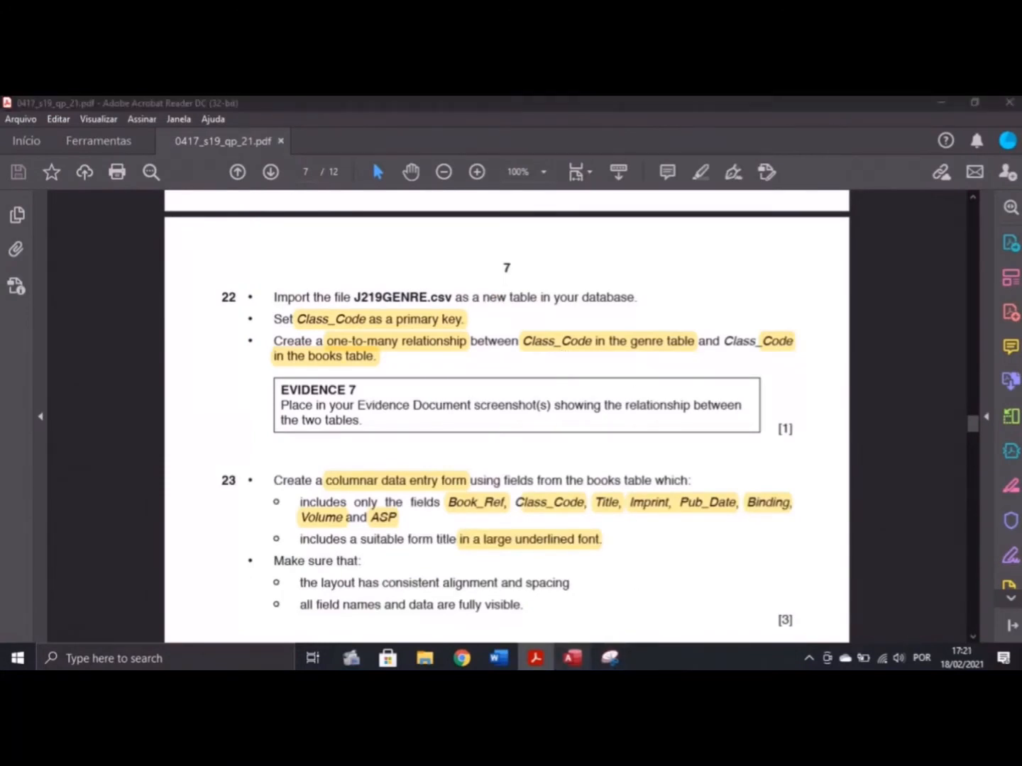
click(418, 270)
drag(413, 273, 254, 309)
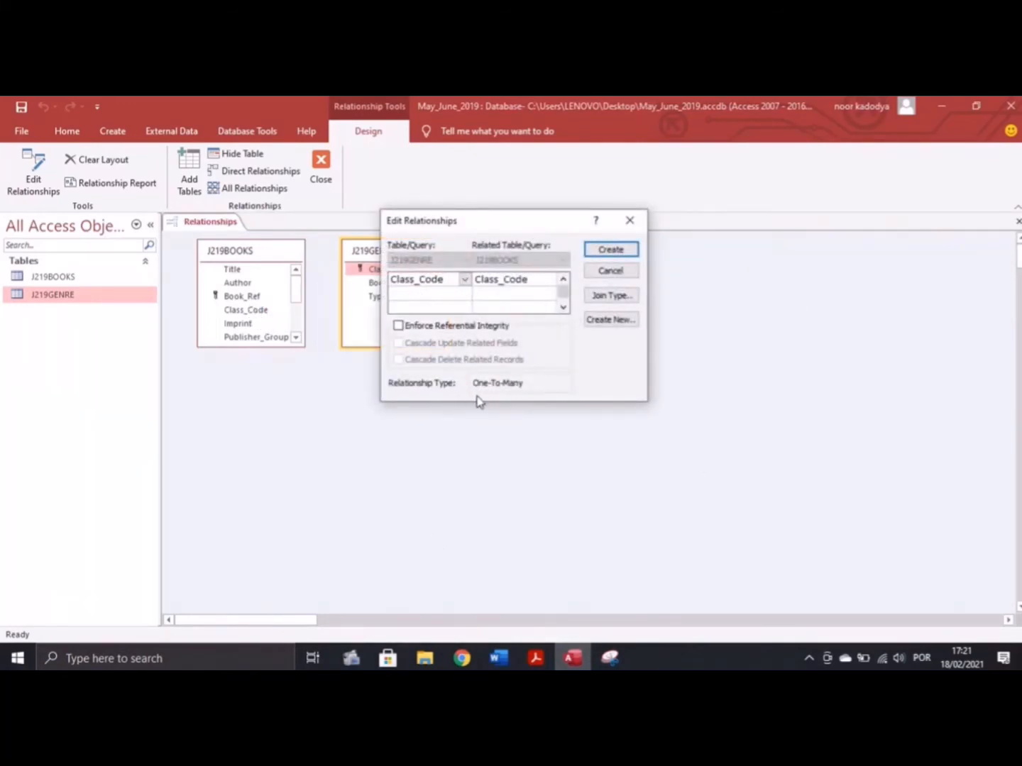
click(533, 658)
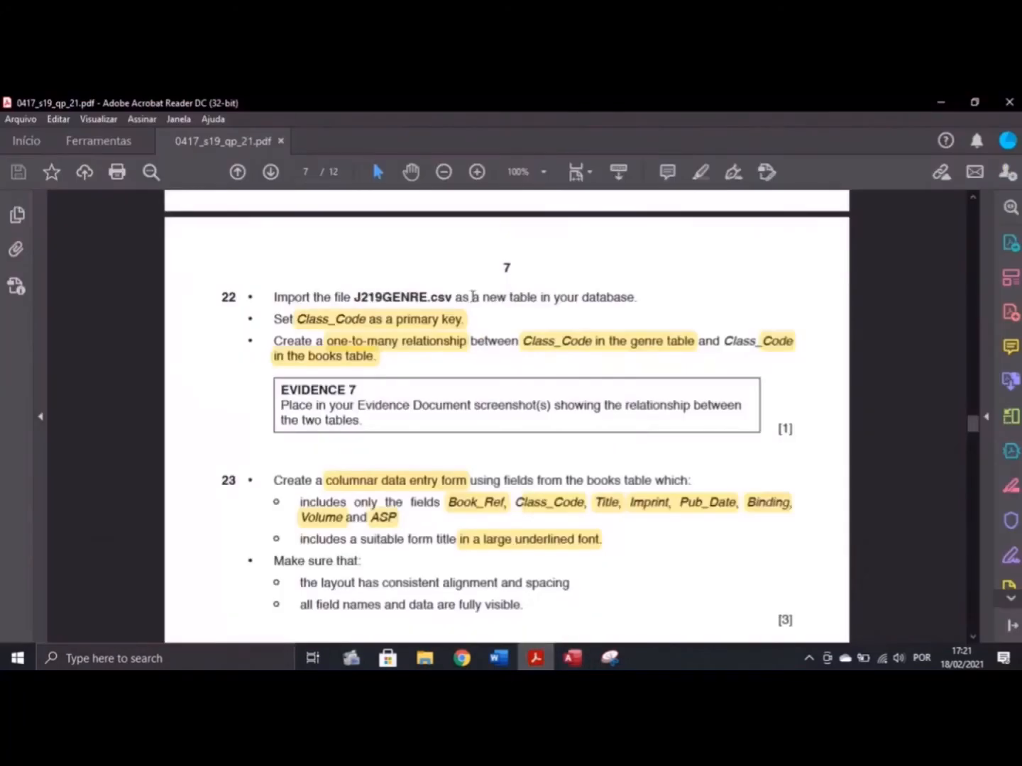
click(572, 658)
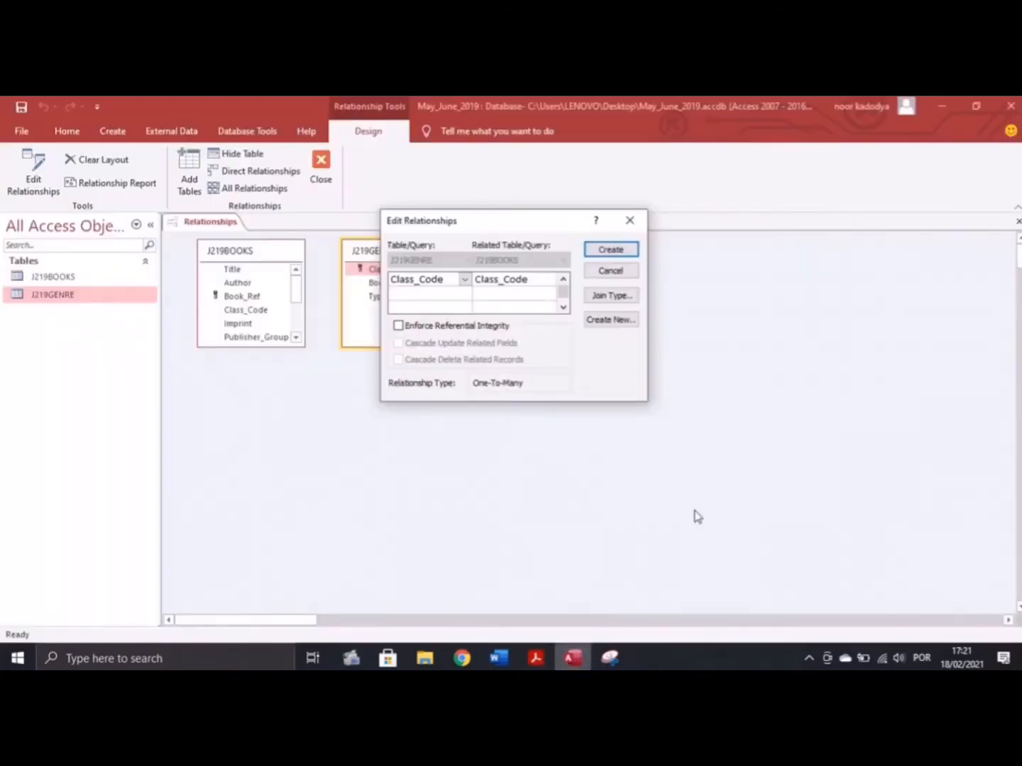
click(535, 658)
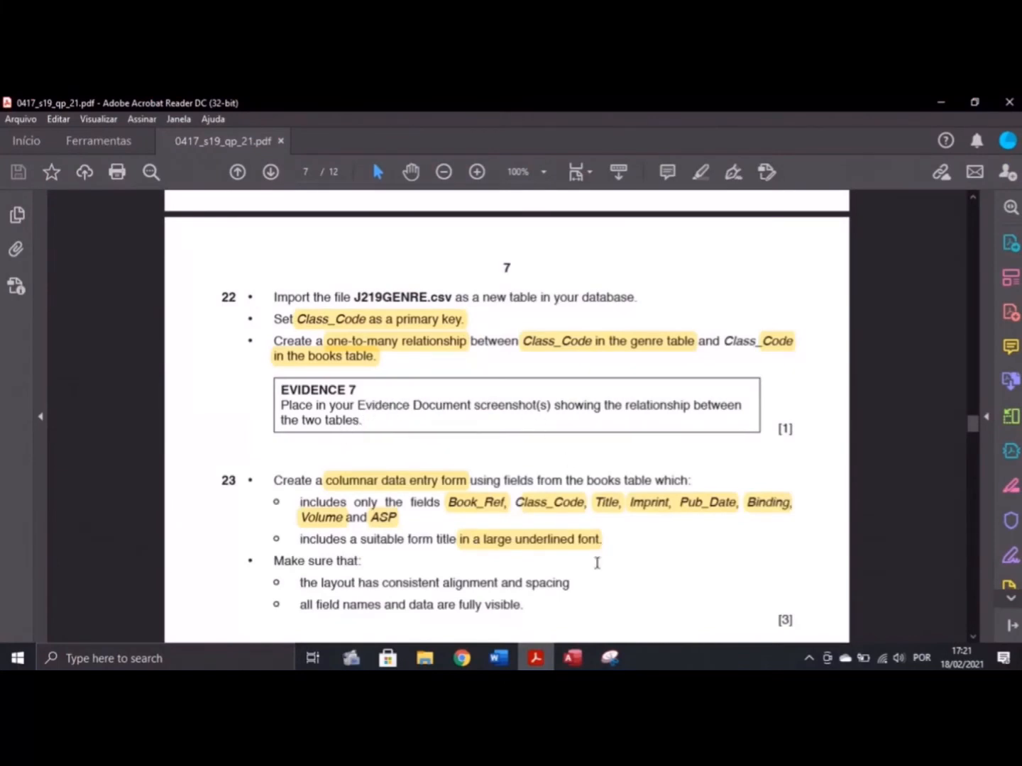
Snip the Edit Relationships dialog and paste it under Step 22 in the evidence document
click(609, 658)
click(573, 658)
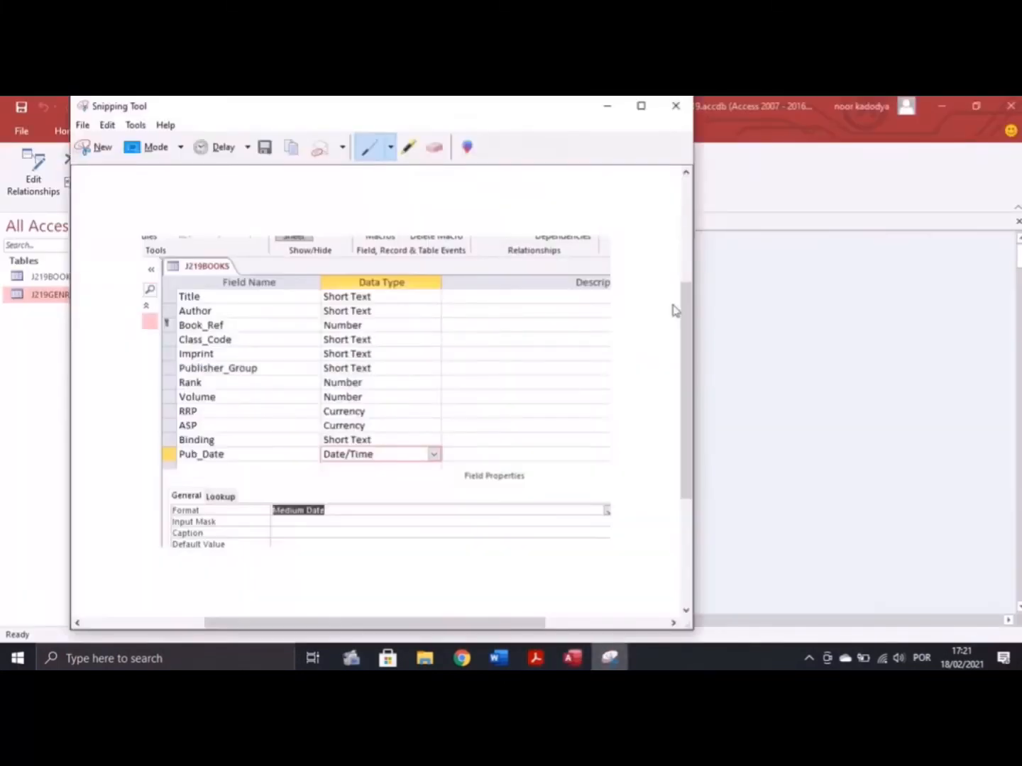
click(94, 147)
drag(324, 173, 671, 432)
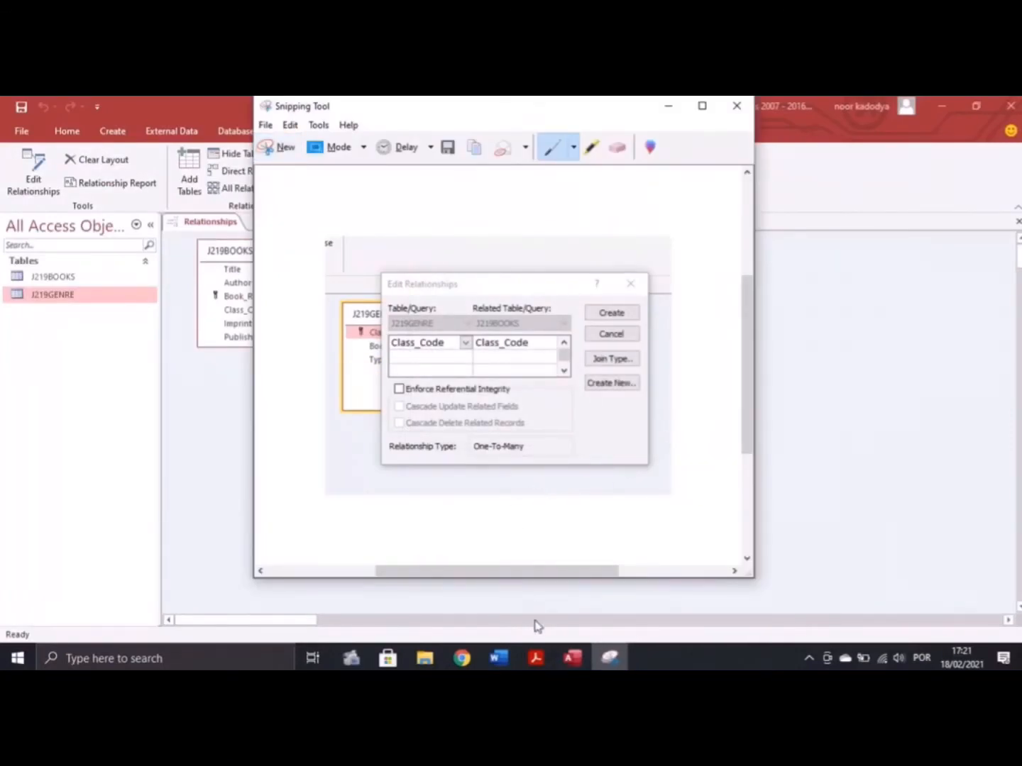
click(499, 658)
scroll(423, 481, down, 3)
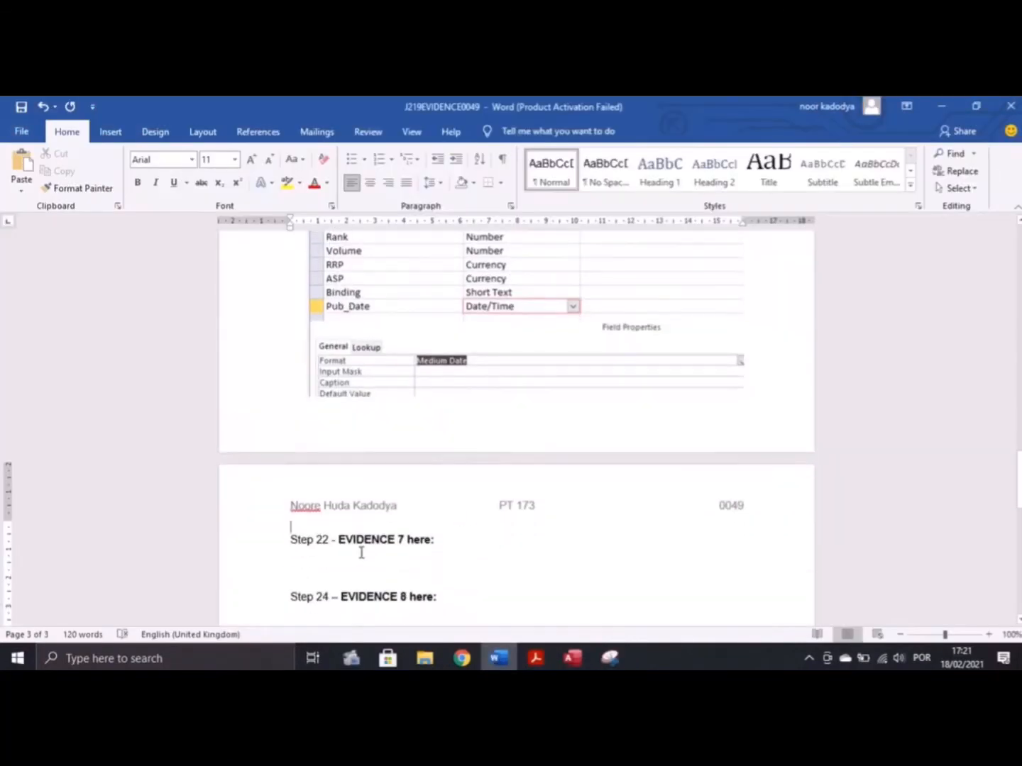
click(307, 569)
key(ctrl+v)
Create the one-to-many Class_Code relationship between J219GENRE and J219BOOKS
click(537, 658)
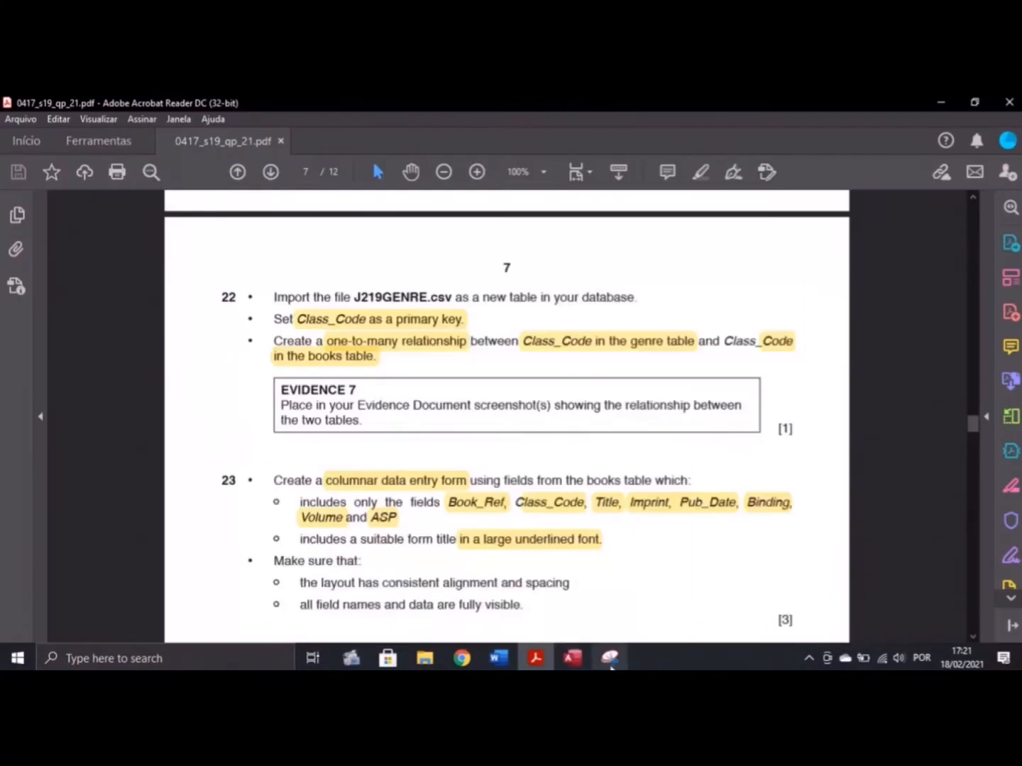
click(573, 658)
click(615, 252)
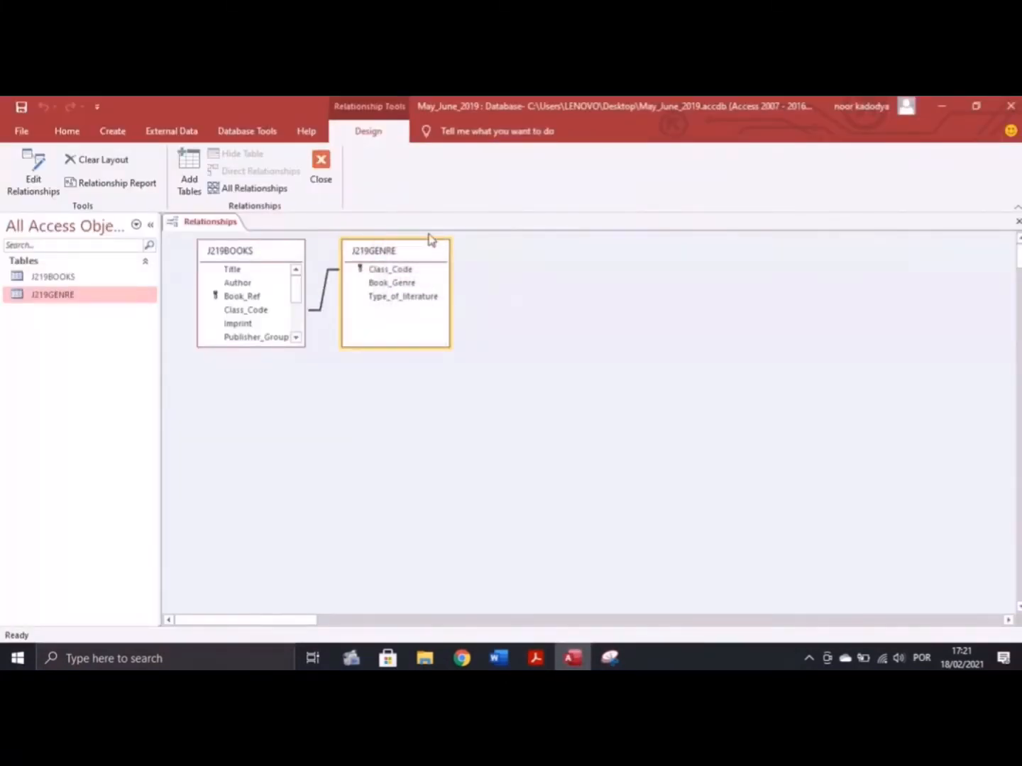
Close the Relationships window, saving its layout, and scroll the exam paper to question 23
click(323, 177)
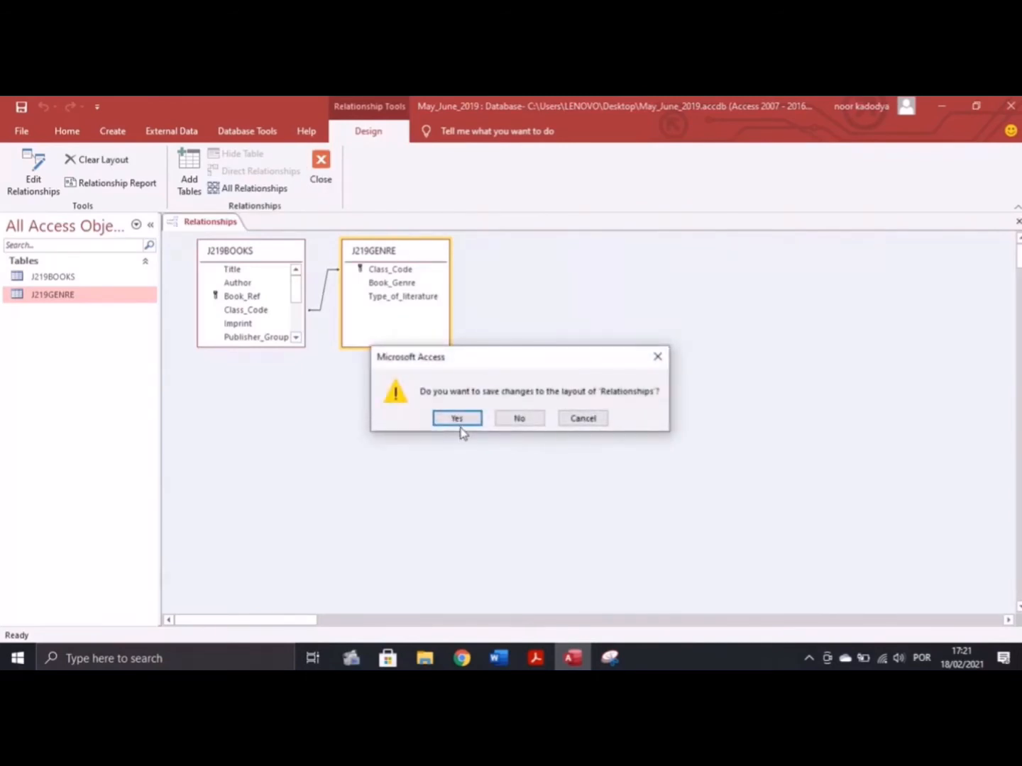
click(534, 659)
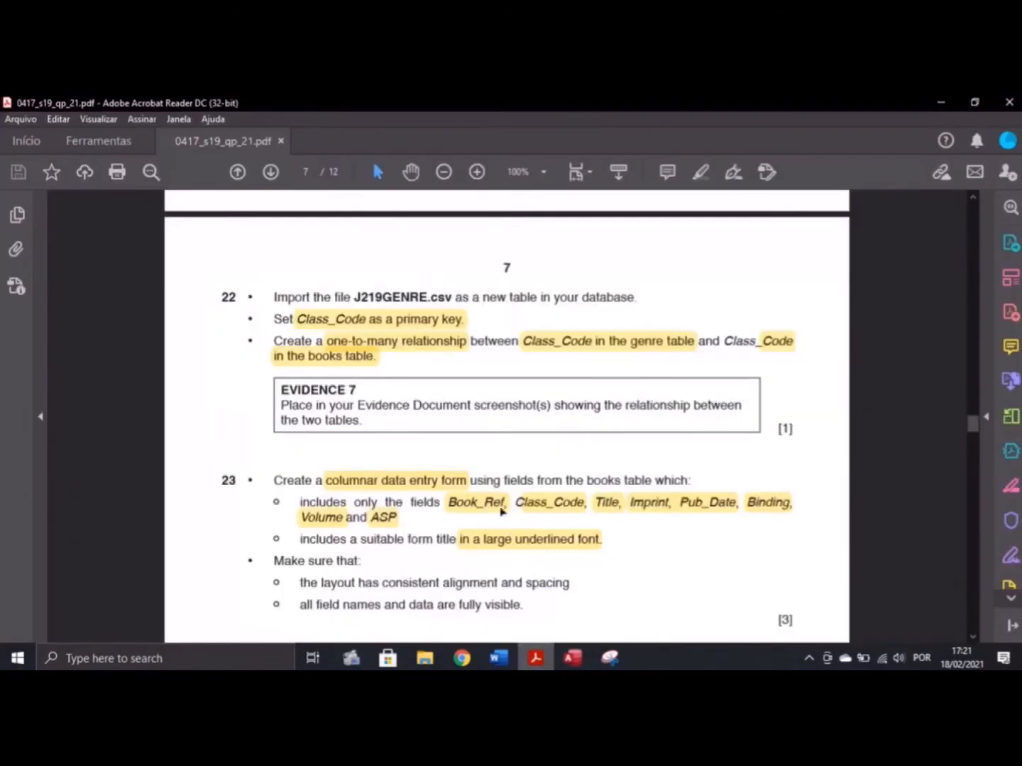
scroll(457, 458, down, 3)
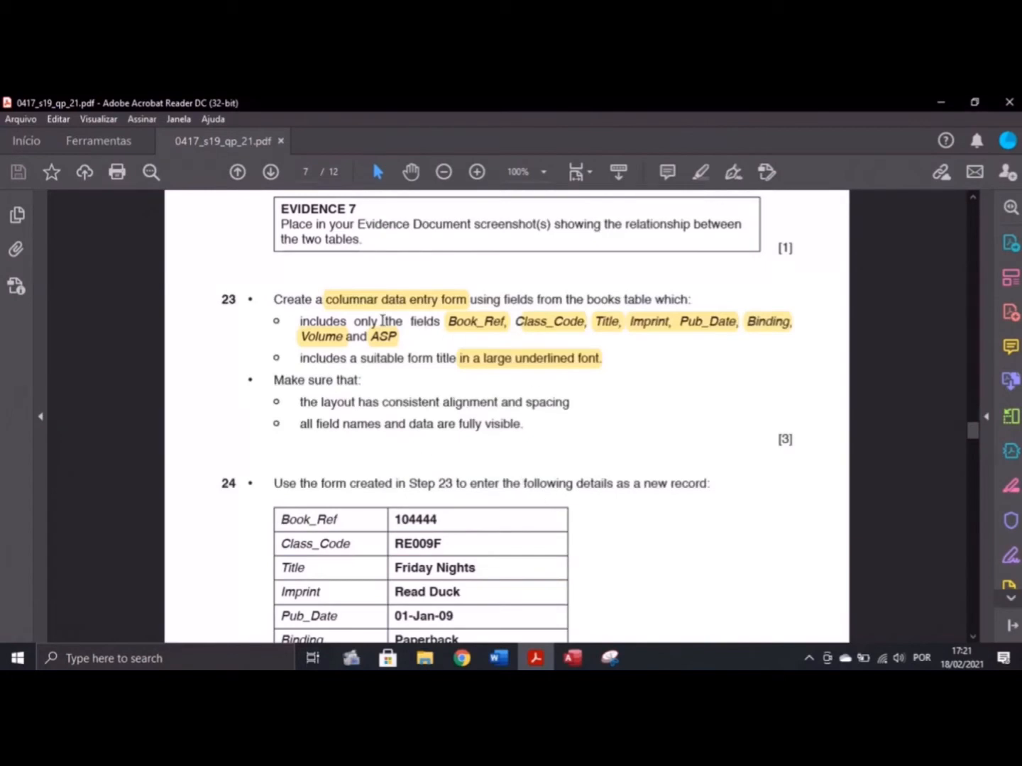
Open J219BOOKS and start the Form Wizard
click(572, 659)
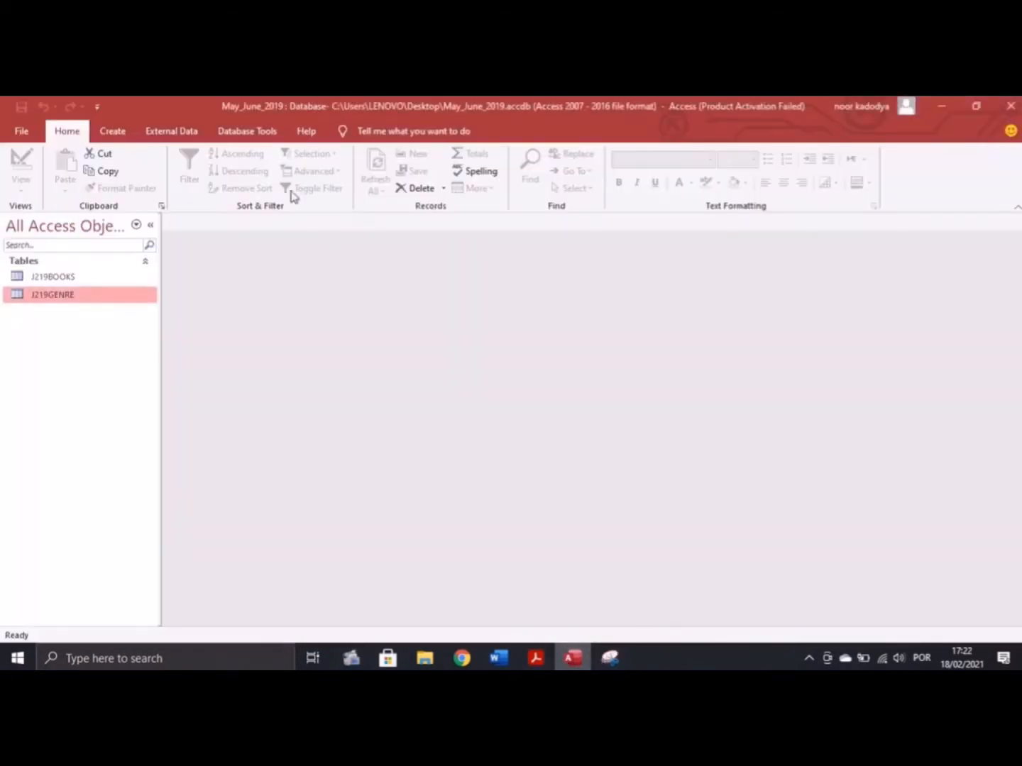
double_click(61, 278)
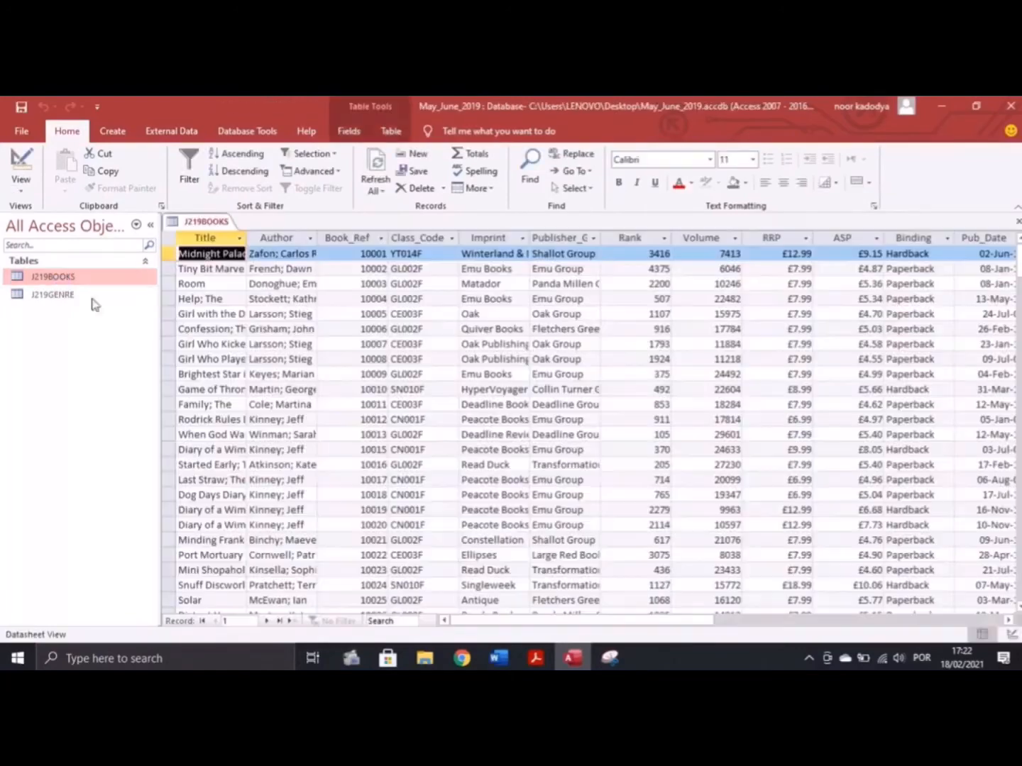
click(112, 133)
click(399, 153)
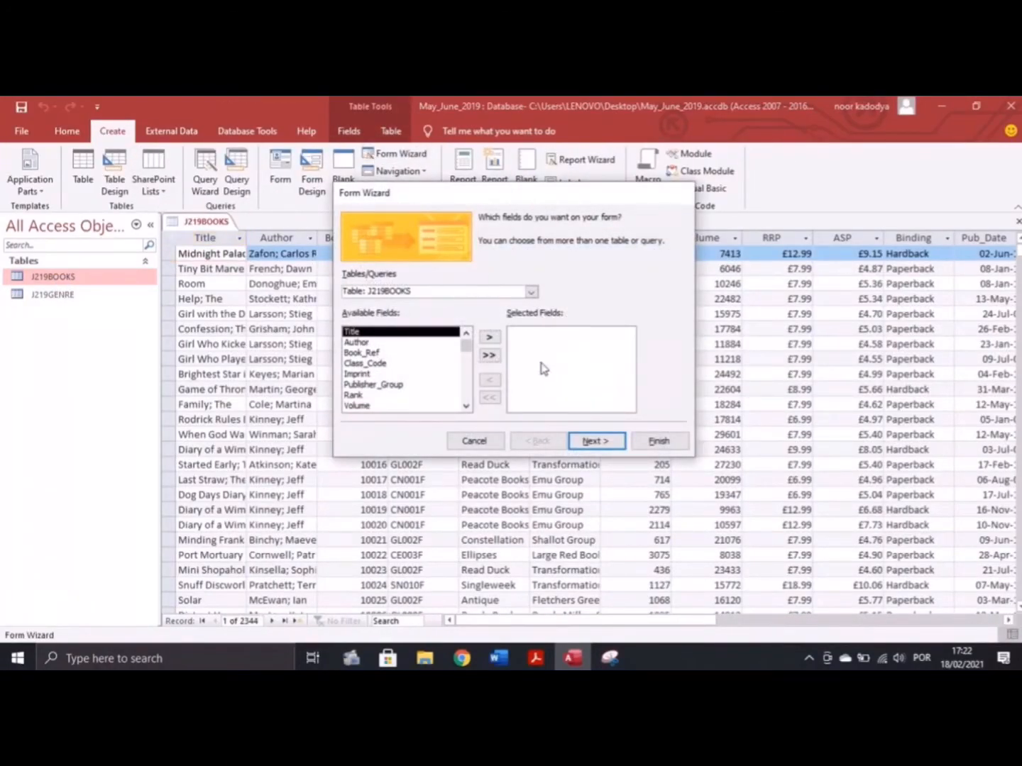
click(536, 659)
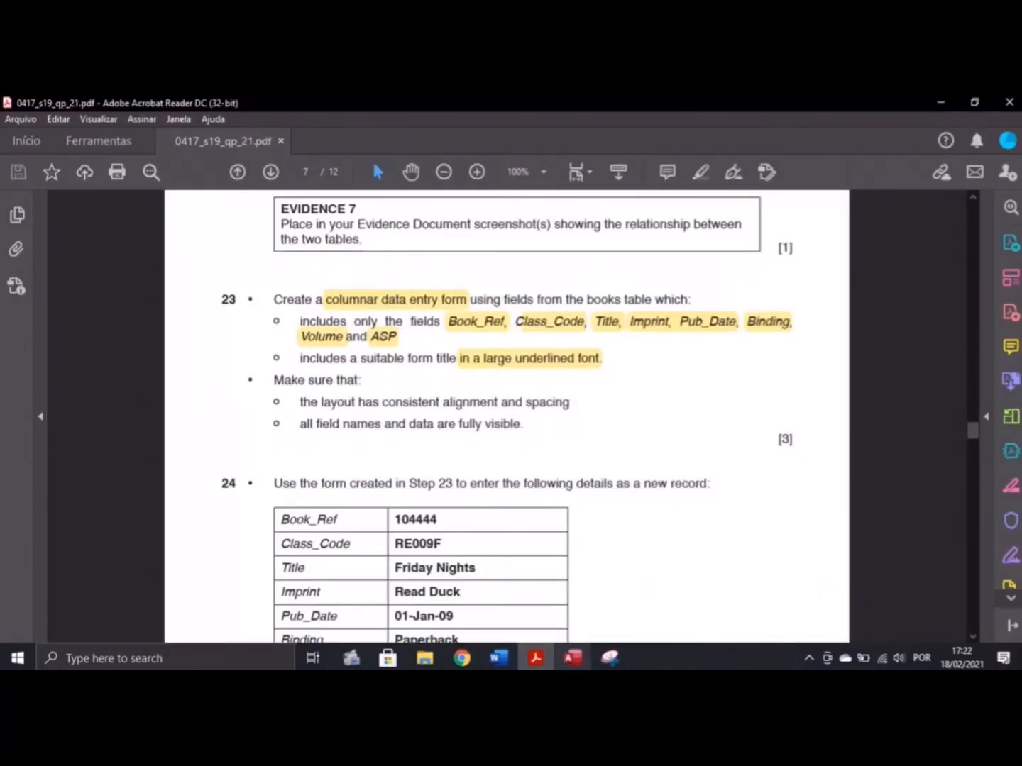
click(572, 658)
Add Book_Ref, Class_Code, Title and Imprint to the form's chosen fields
click(434, 351)
click(489, 337)
click(488, 337)
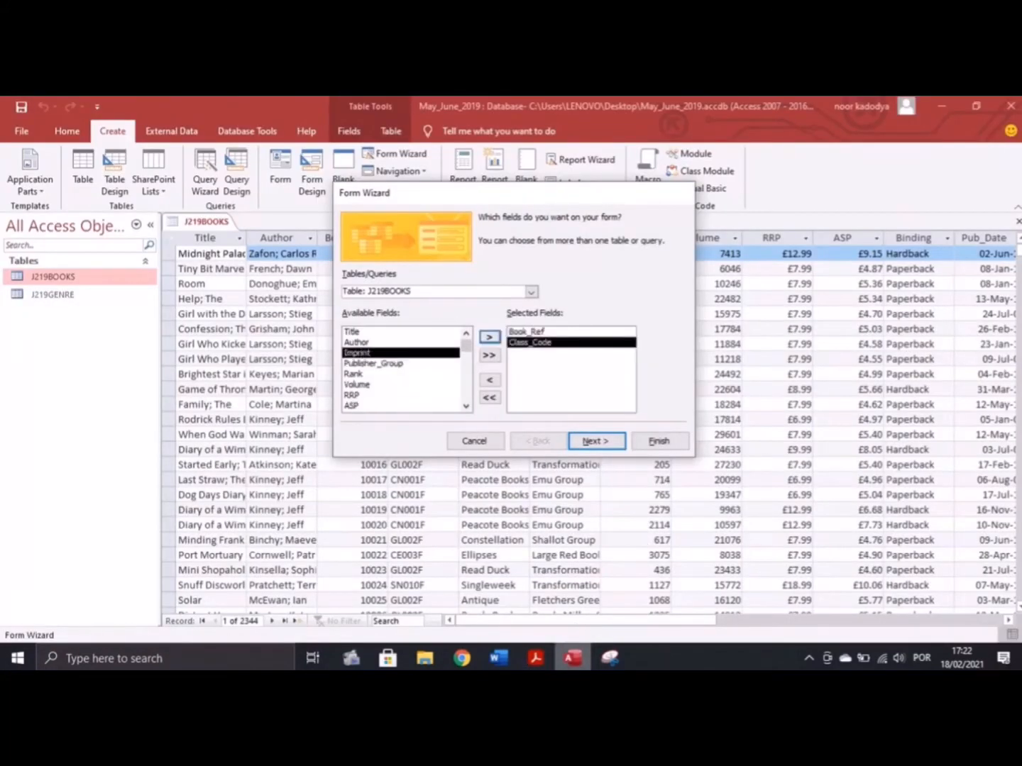
click(540, 659)
click(572, 658)
click(369, 332)
click(489, 337)
click(369, 342)
click(488, 337)
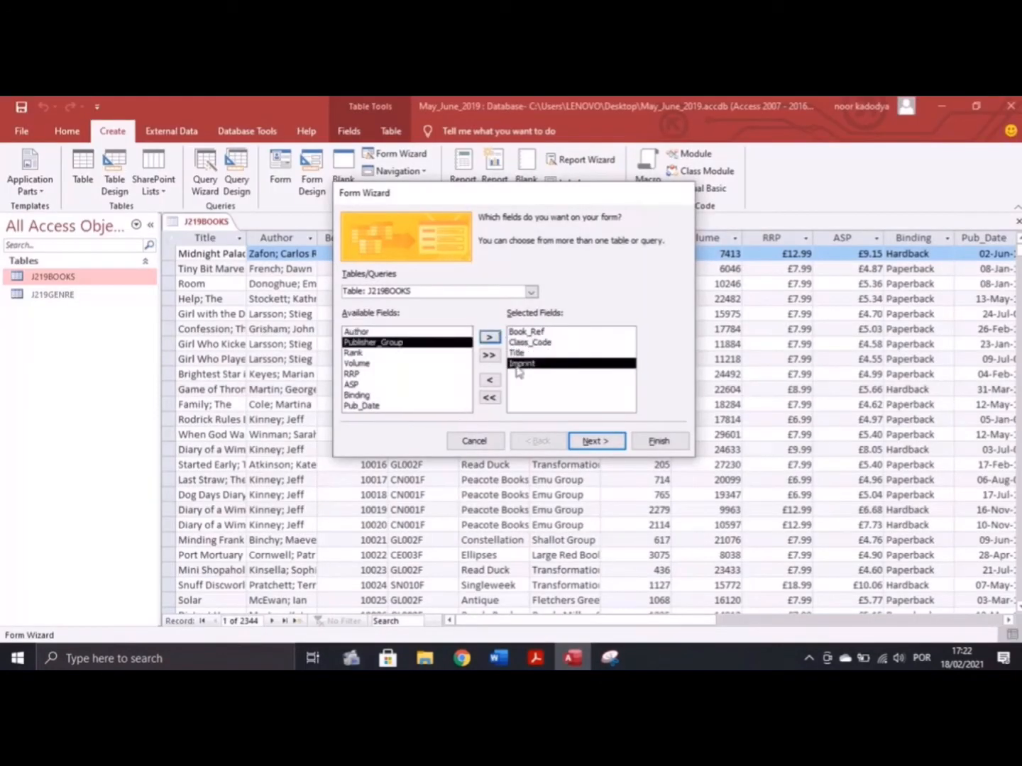
click(533, 658)
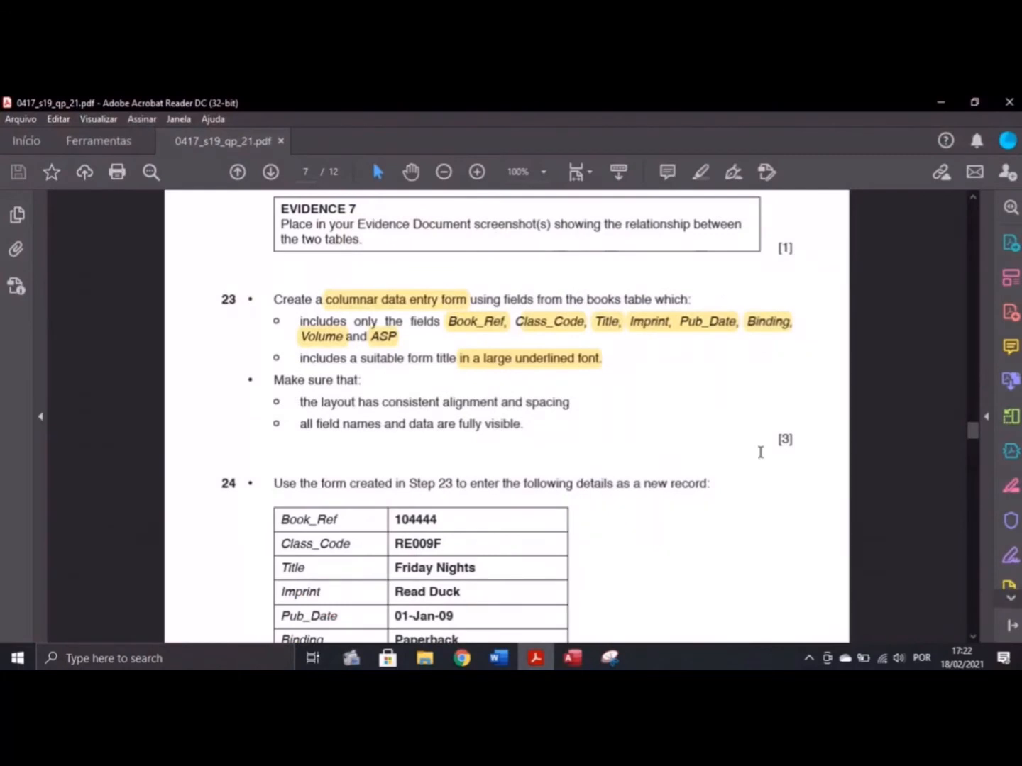
click(571, 658)
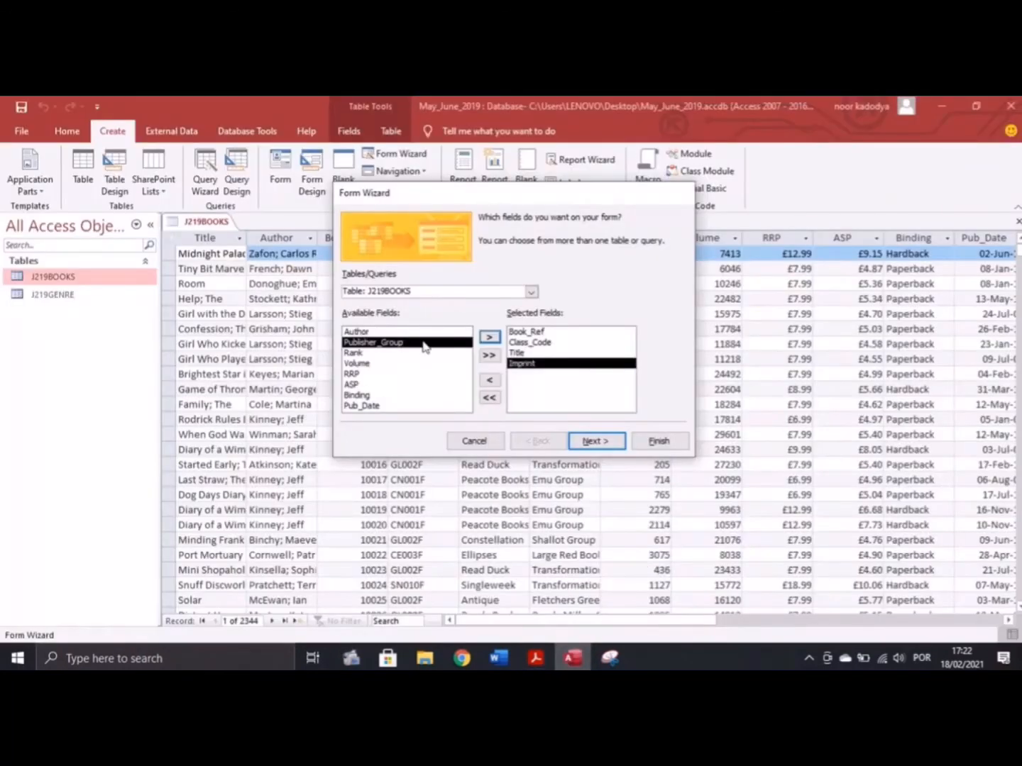
Add Pub_Date, Binding, Volume and ASP to the chosen fields
click(362, 406)
click(491, 337)
click(491, 337)
click(572, 658)
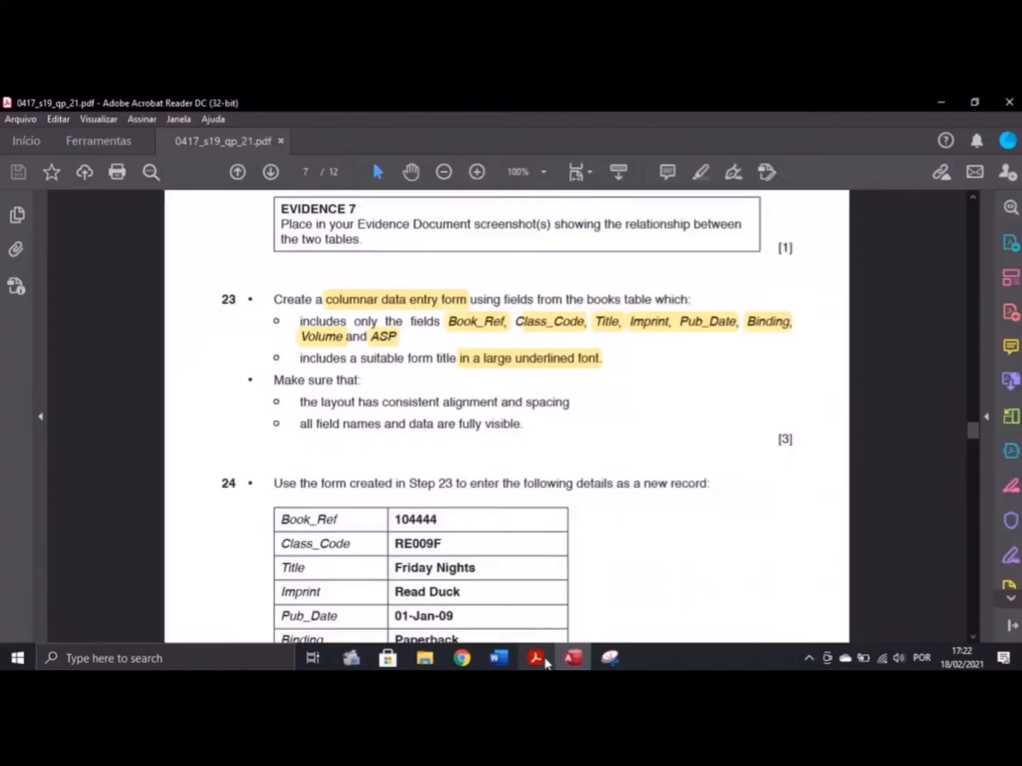
click(604, 661)
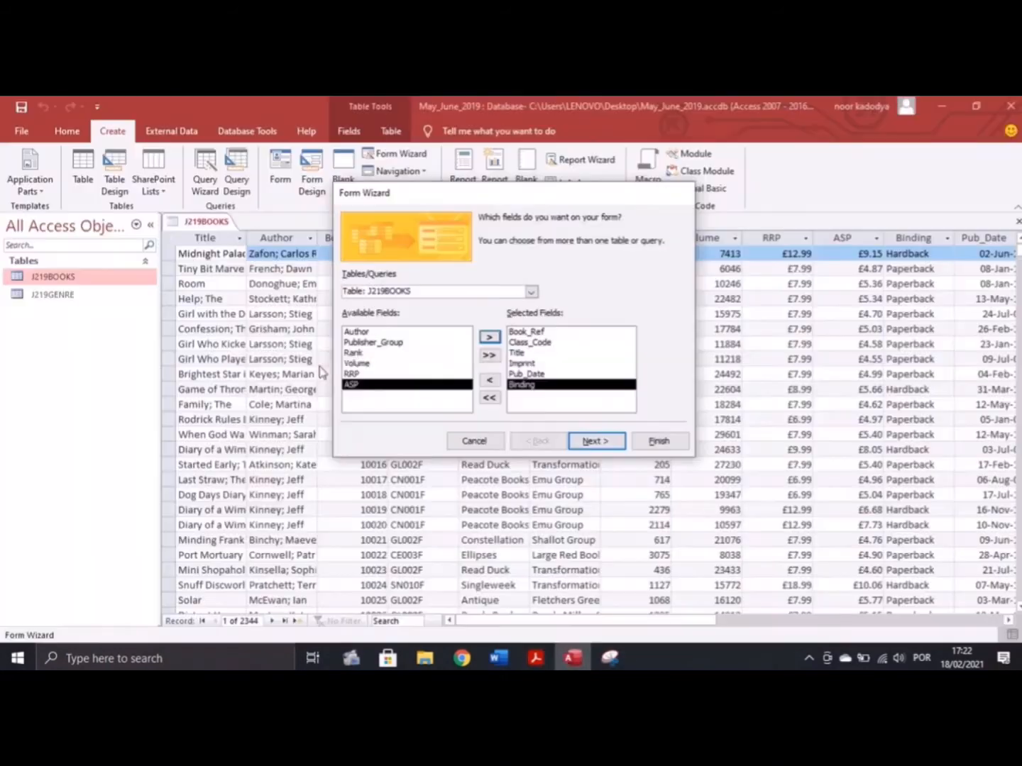
double_click(357, 363)
double_click(351, 374)
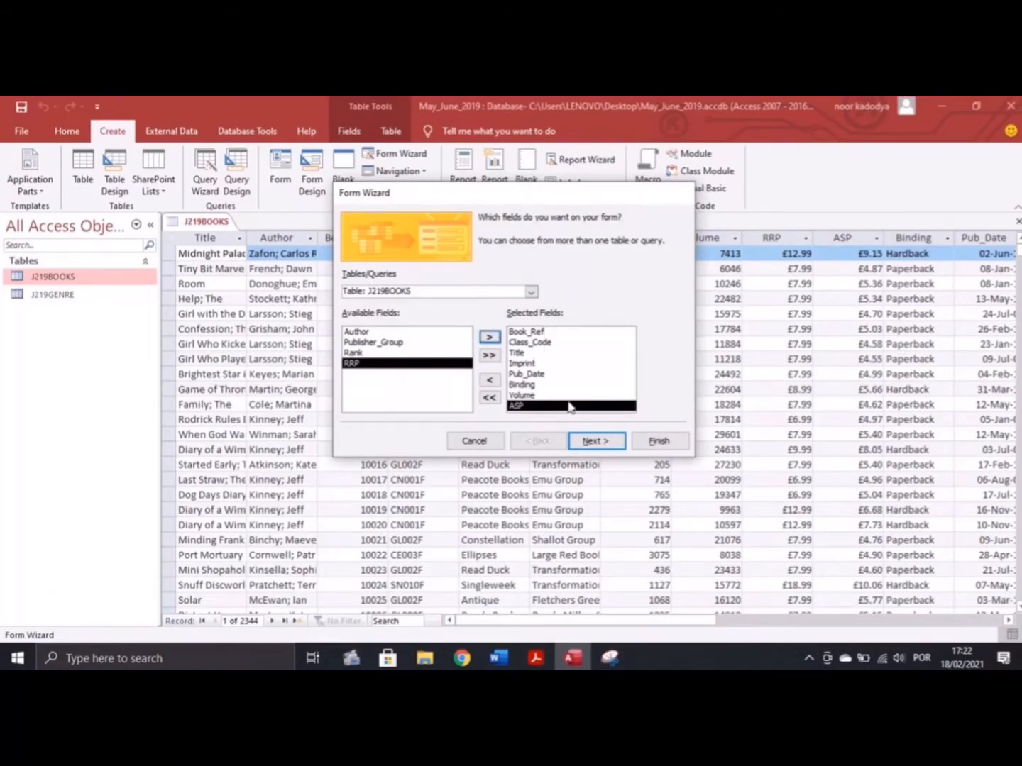
click(534, 659)
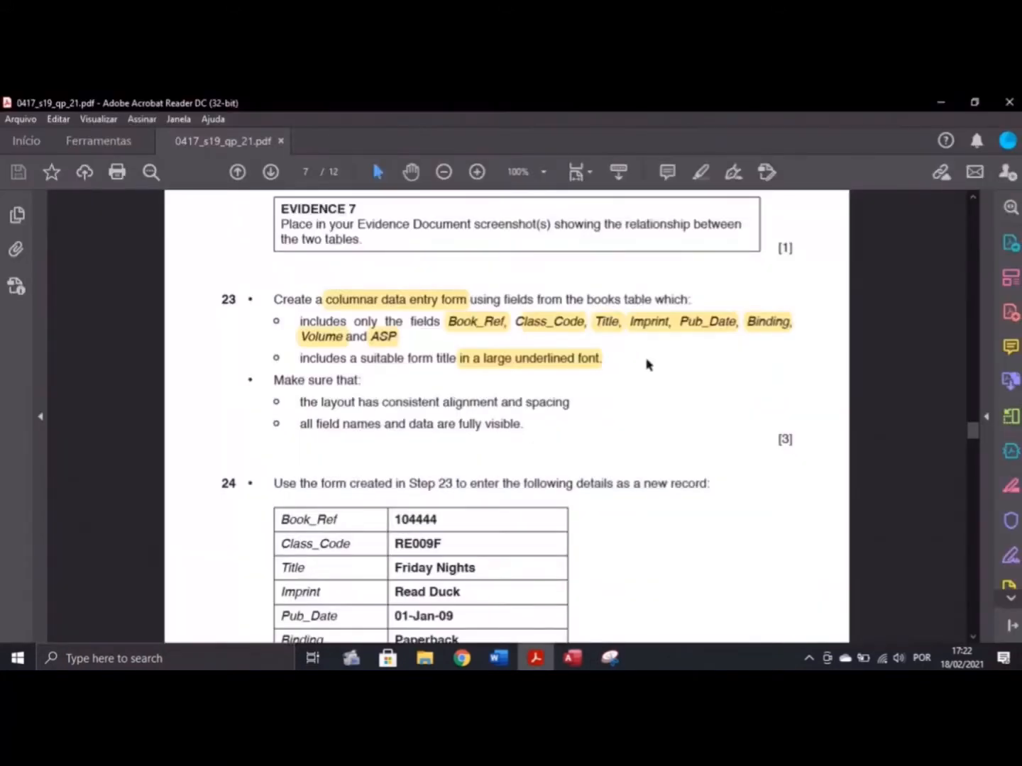
click(571, 658)
Keep the Columnar layout, title the form 'Data entry form for Books' and finish
click(604, 442)
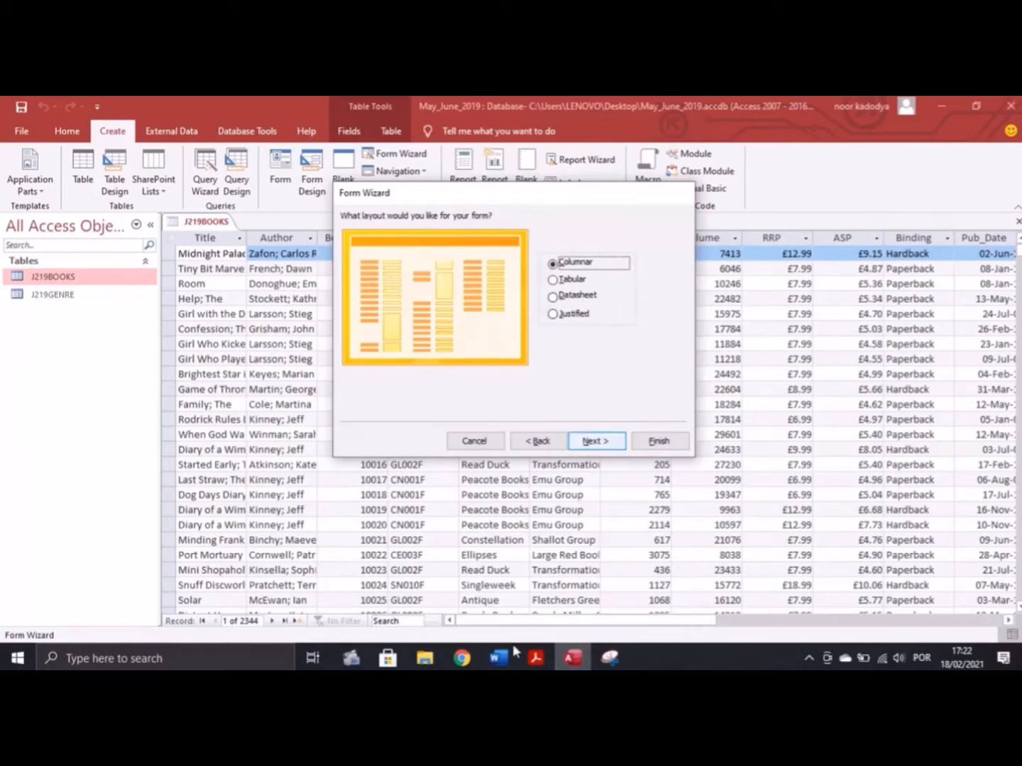
click(534, 658)
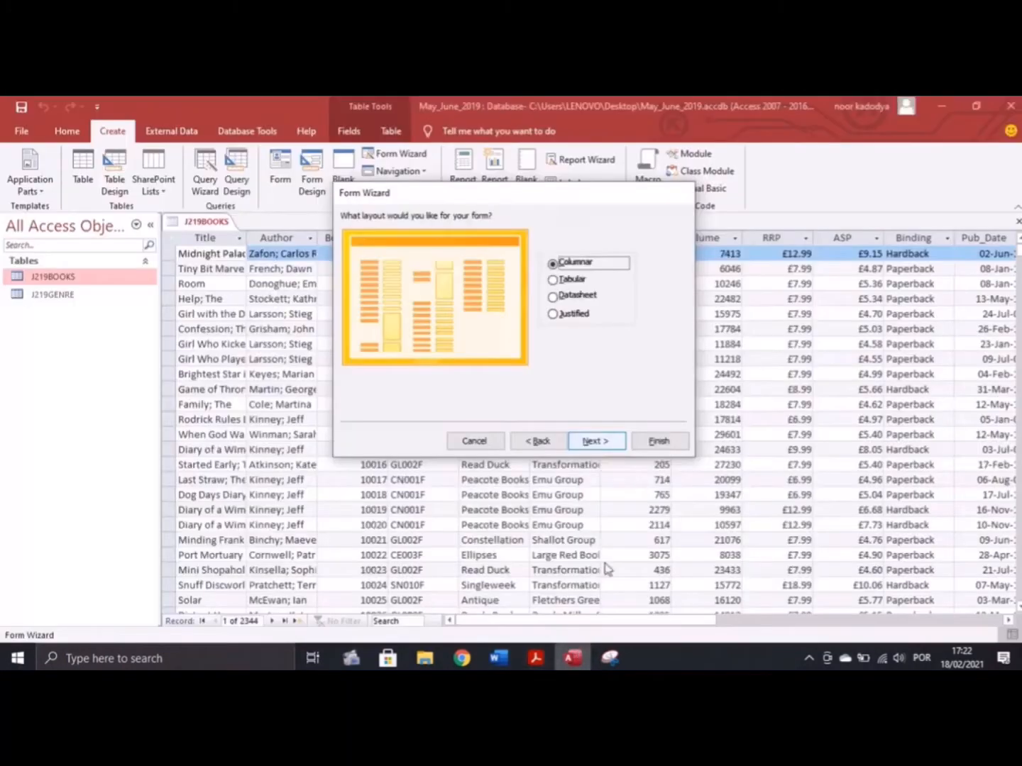
click(571, 658)
click(597, 441)
text(Data entry form for Books)
click(659, 442)
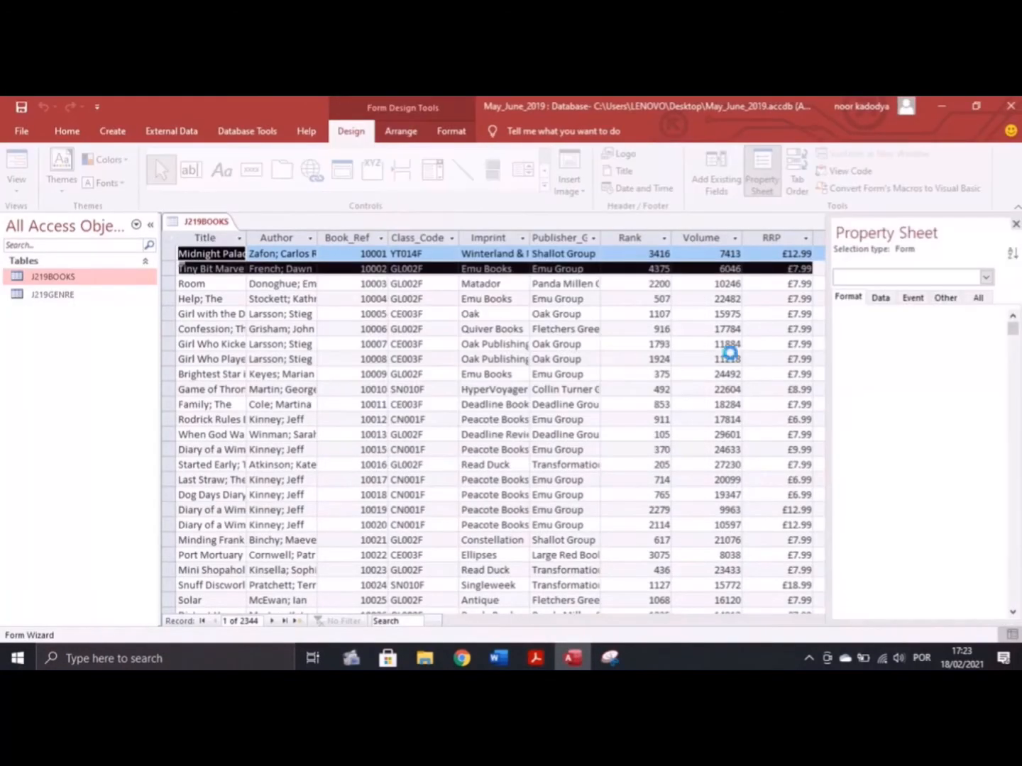
click(535, 658)
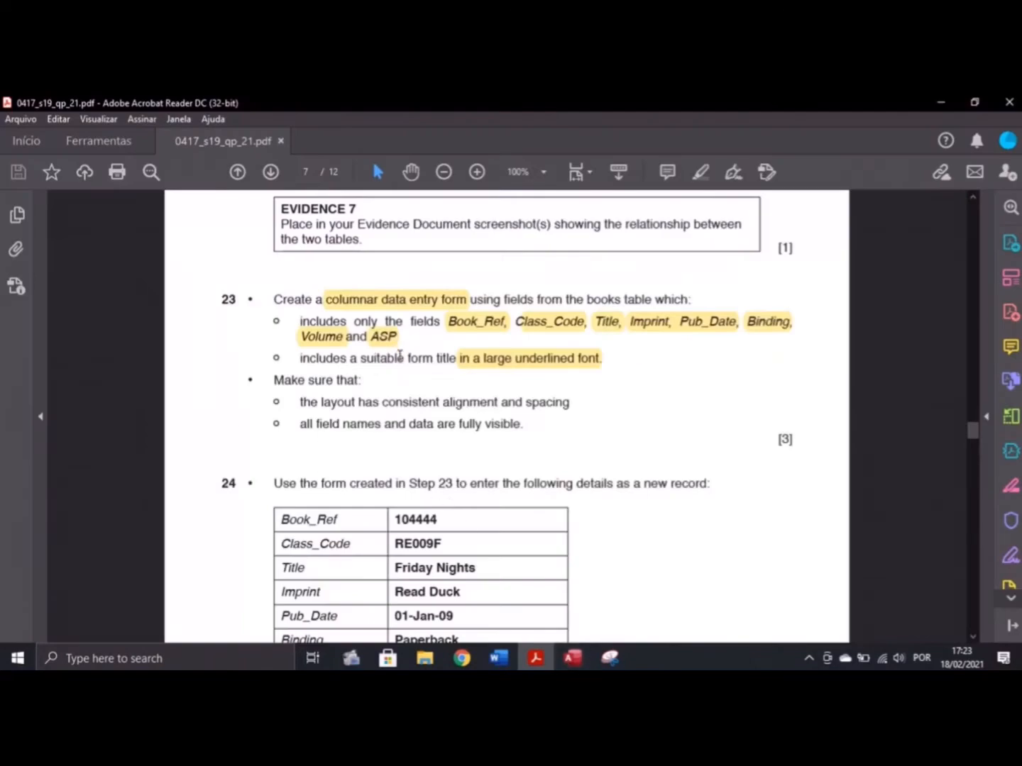
click(571, 659)
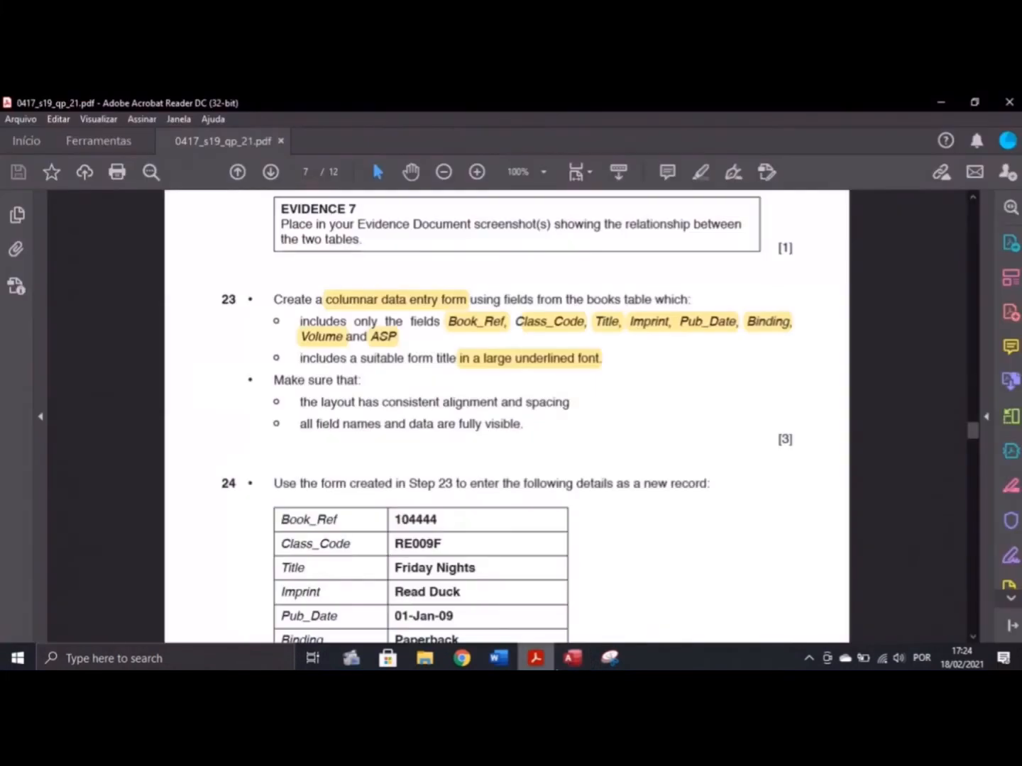
click(533, 658)
click(572, 657)
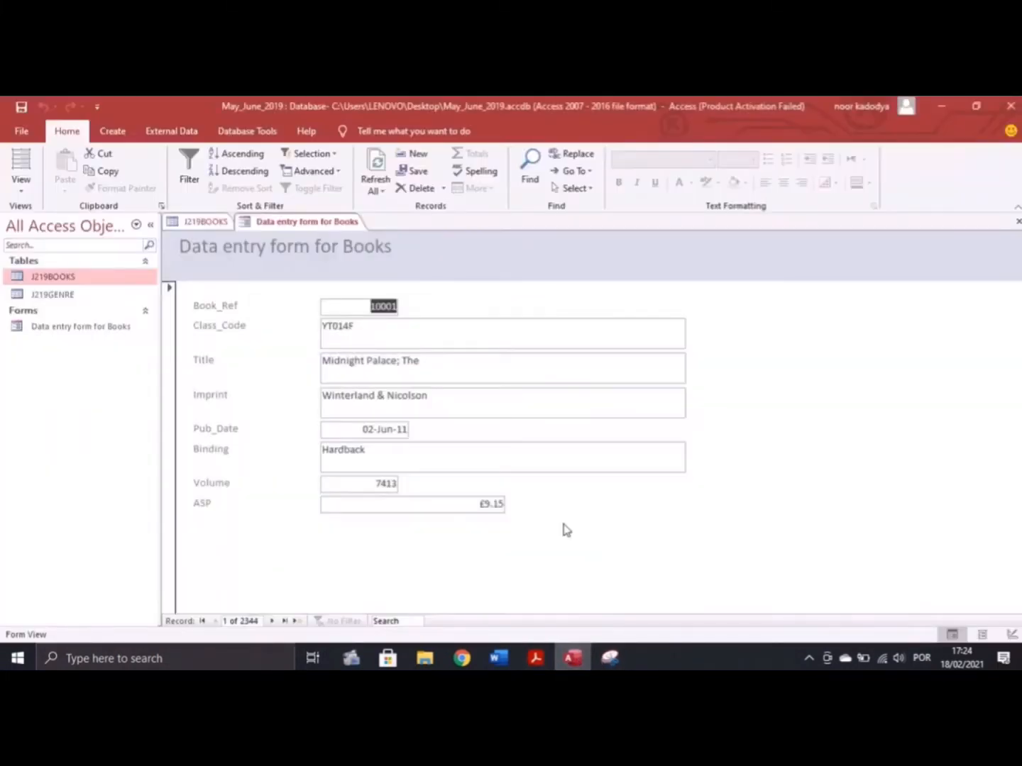
click(20, 181)
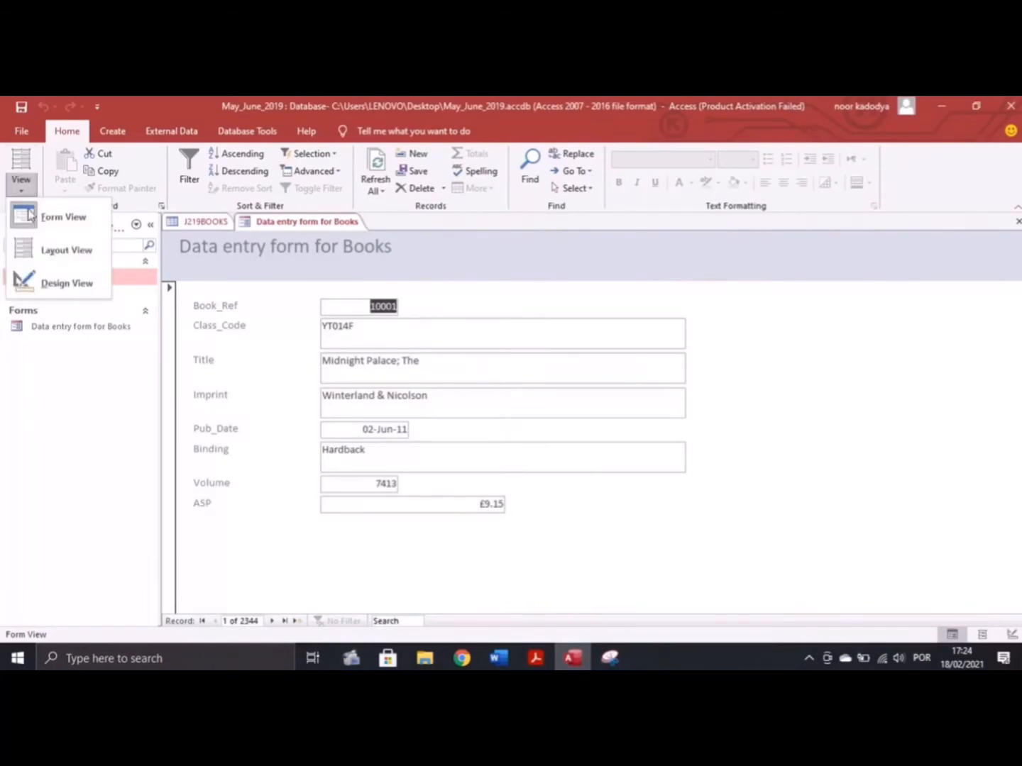
click(44, 277)
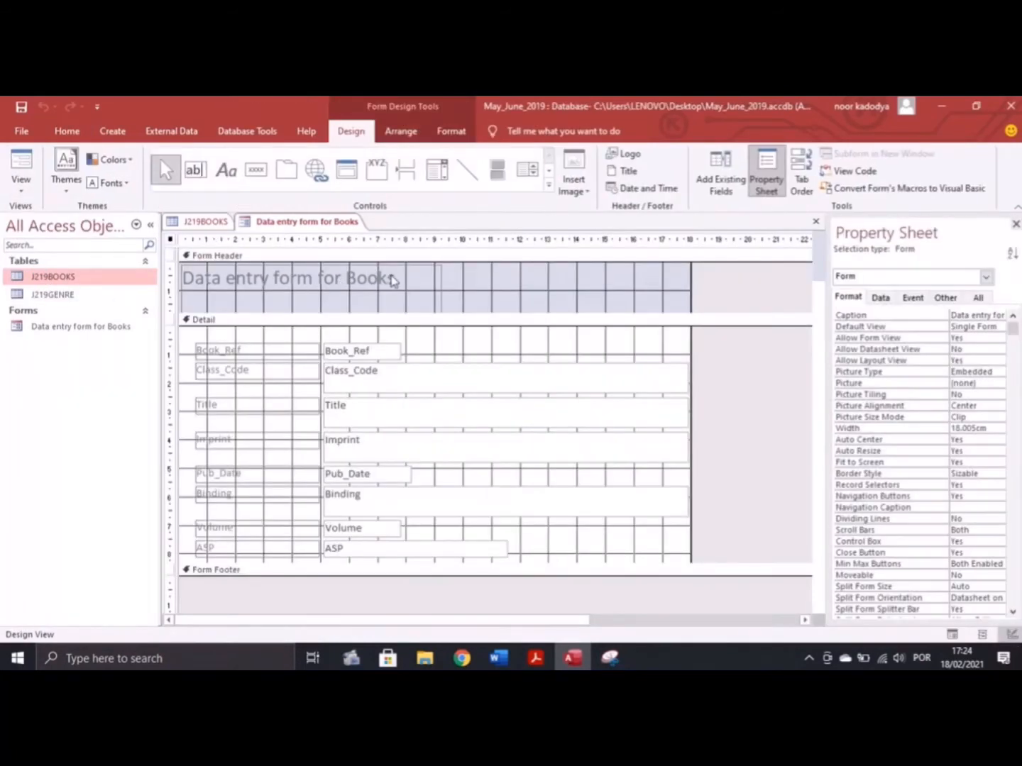
Set the form title to 28 pt and widen its label so the whole title shows
click(394, 280)
drag(395, 278, 183, 278)
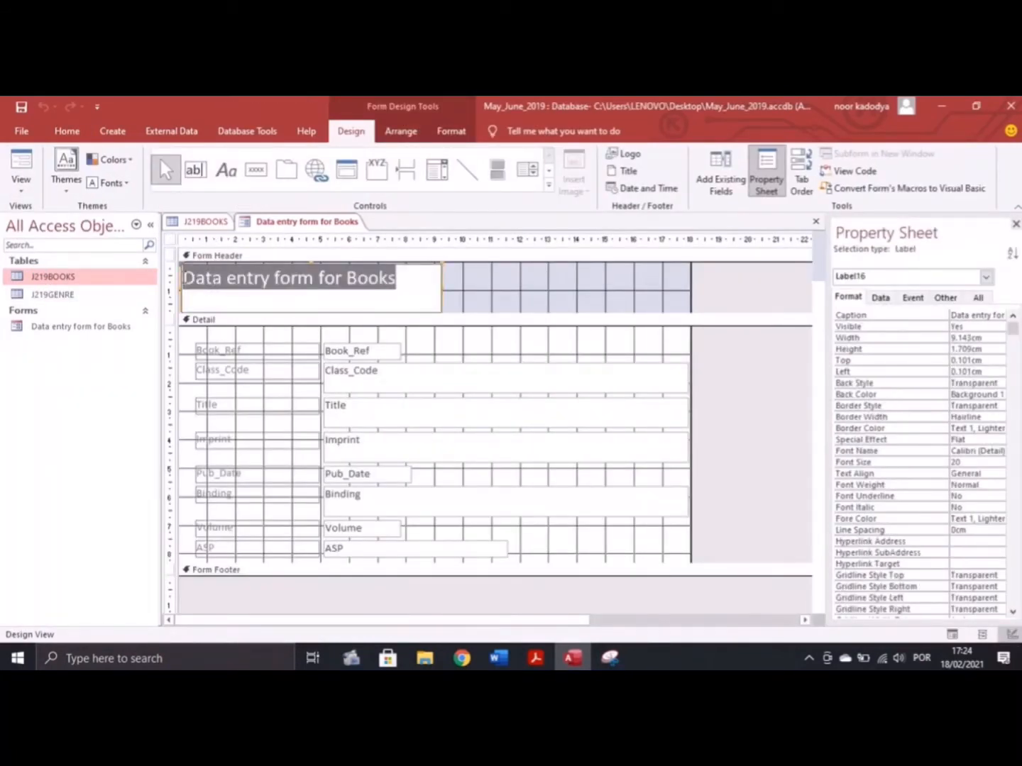
click(66, 131)
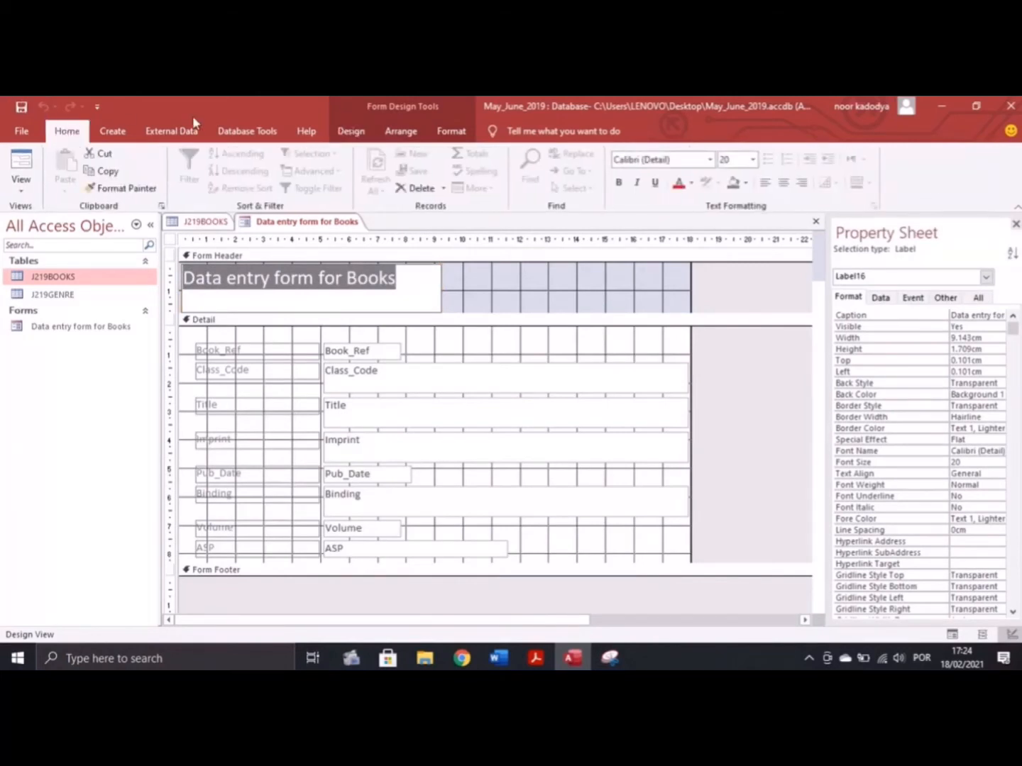
click(753, 159)
click(731, 348)
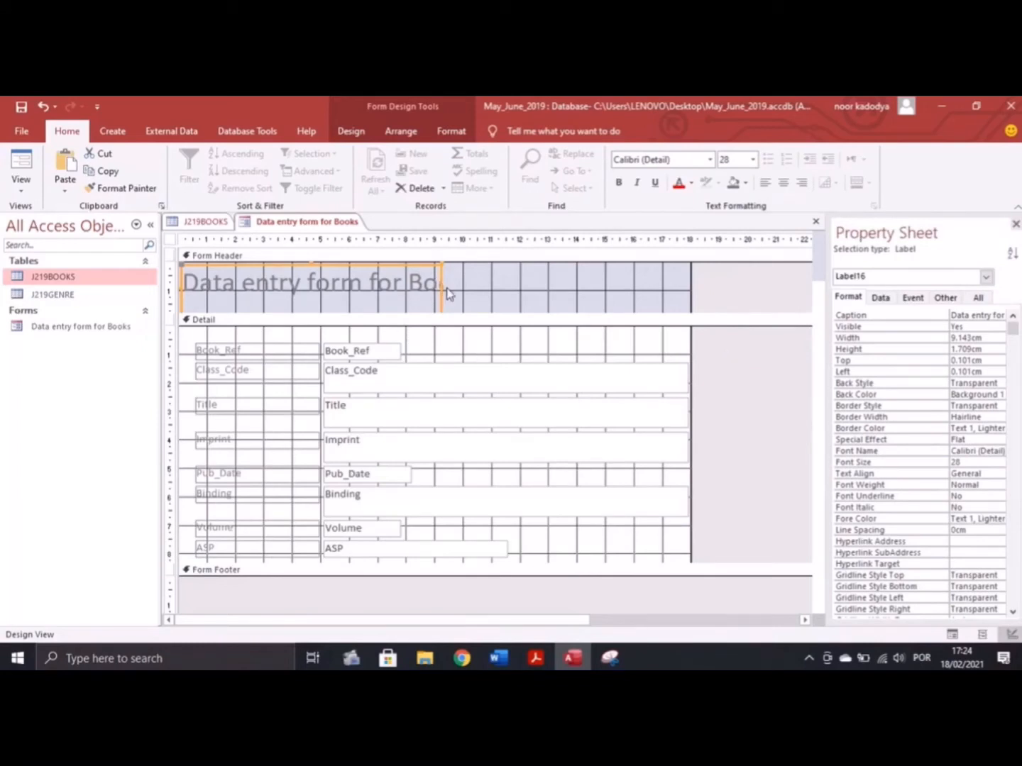
drag(447, 290, 641, 288)
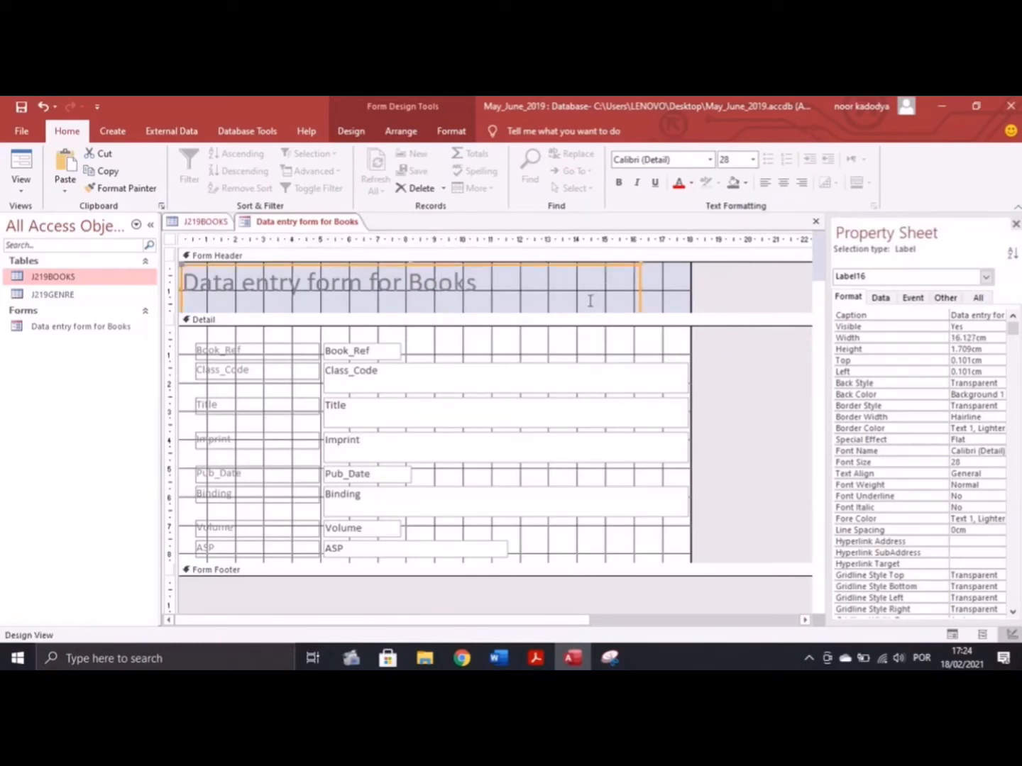
Underline the title, check it in Form View, then return to Layout View
click(482, 283)
drag(481, 283, 182, 283)
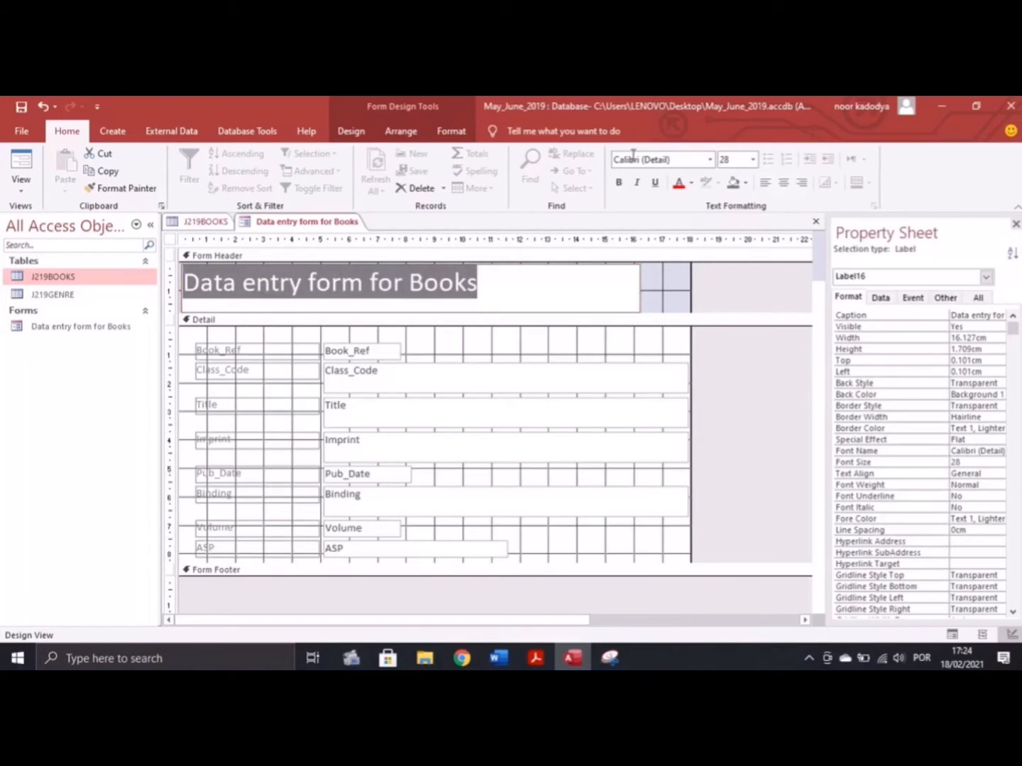
click(655, 185)
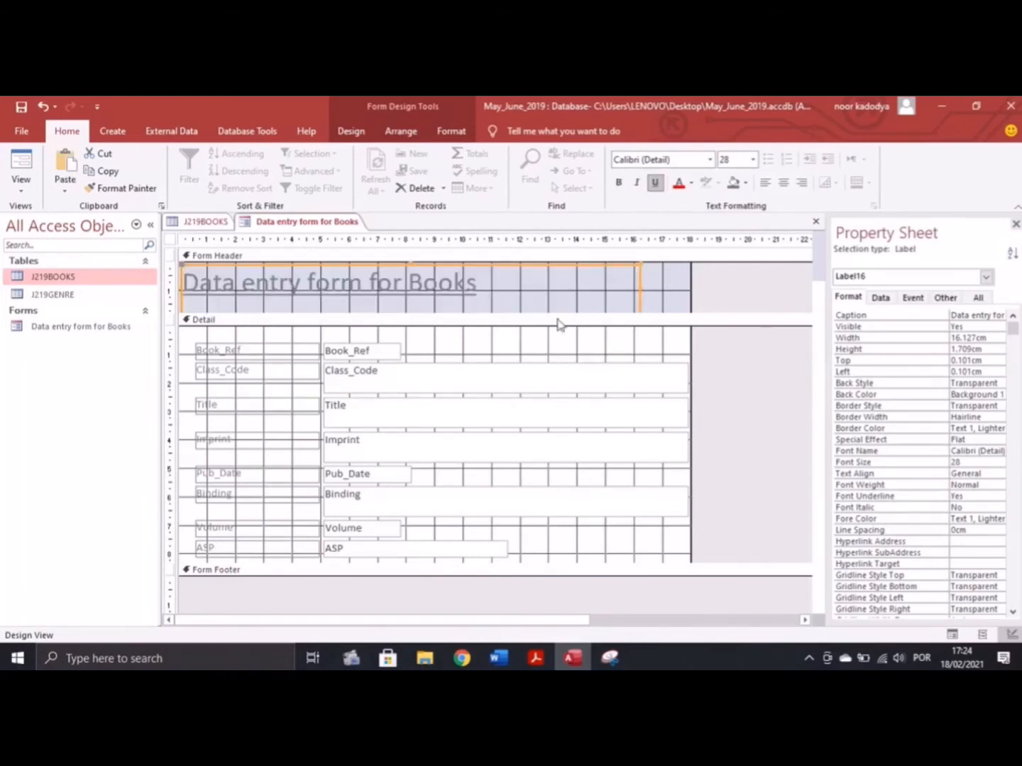
click(22, 187)
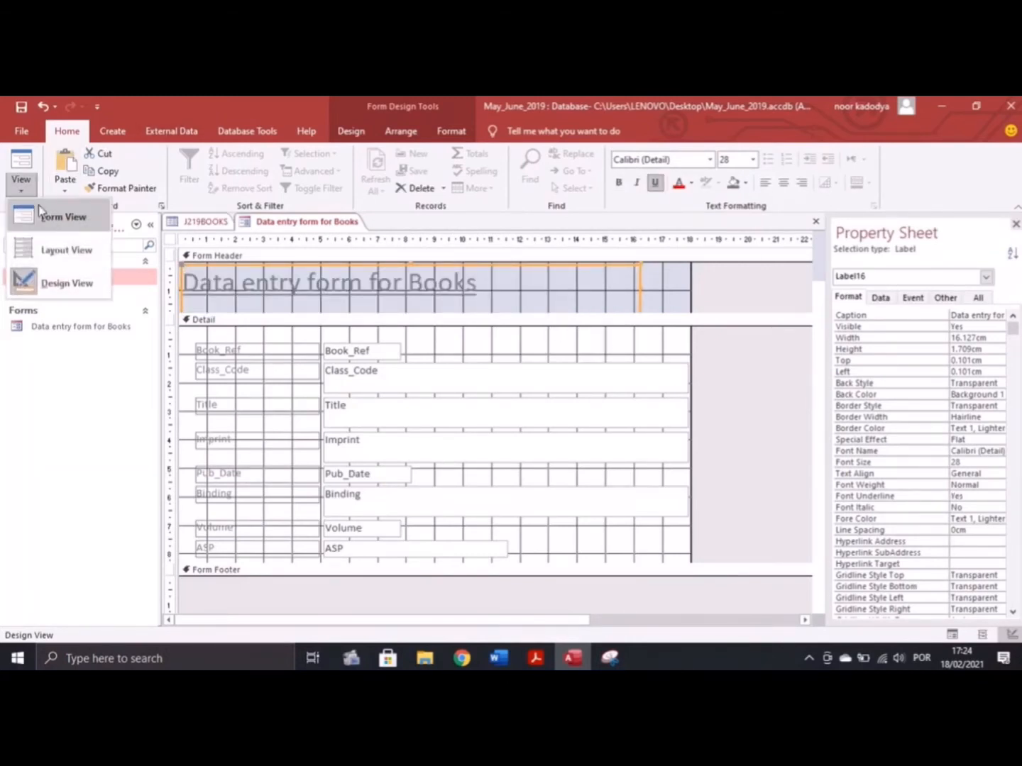
click(49, 219)
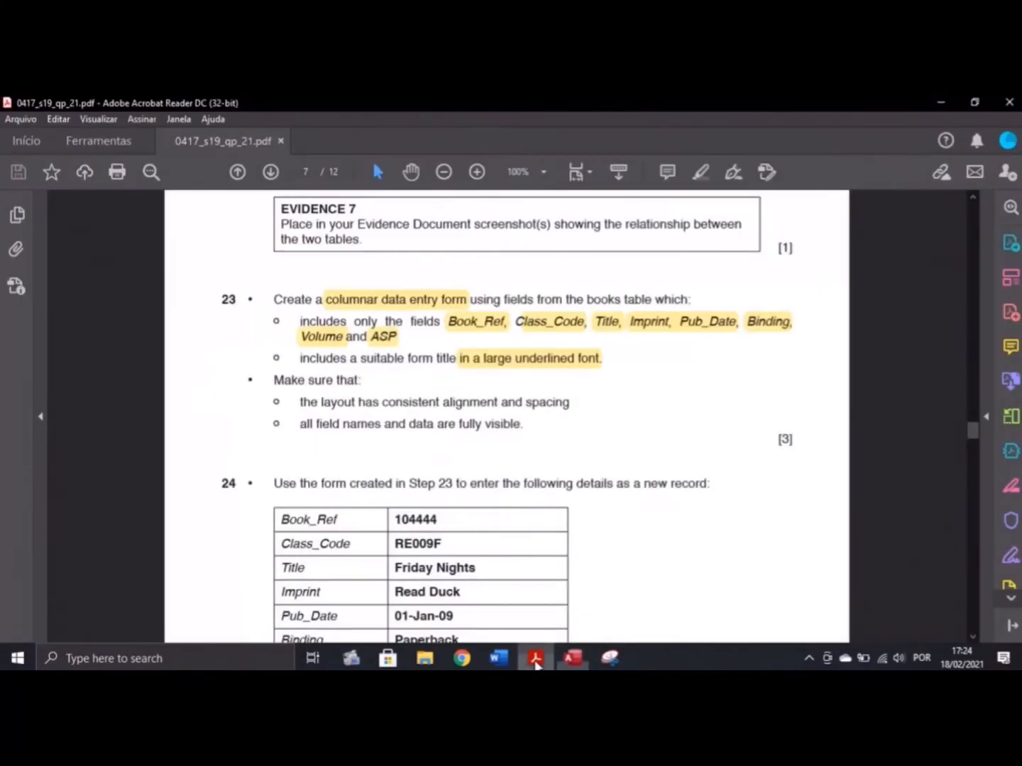
click(536, 658)
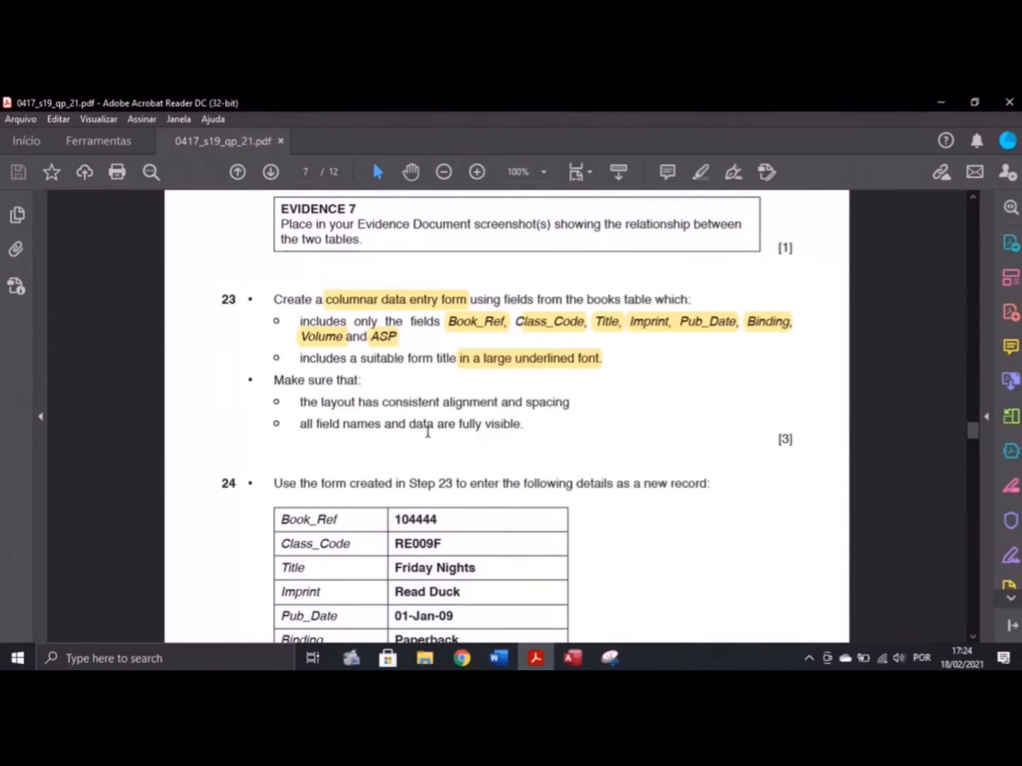
click(571, 658)
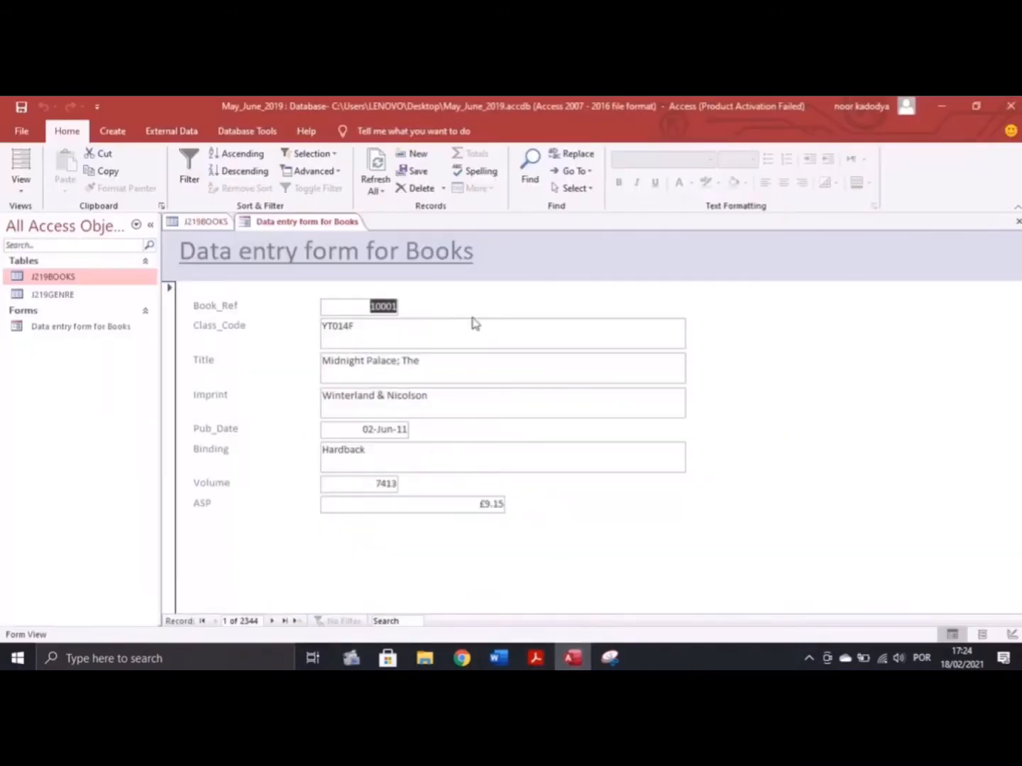
click(19, 190)
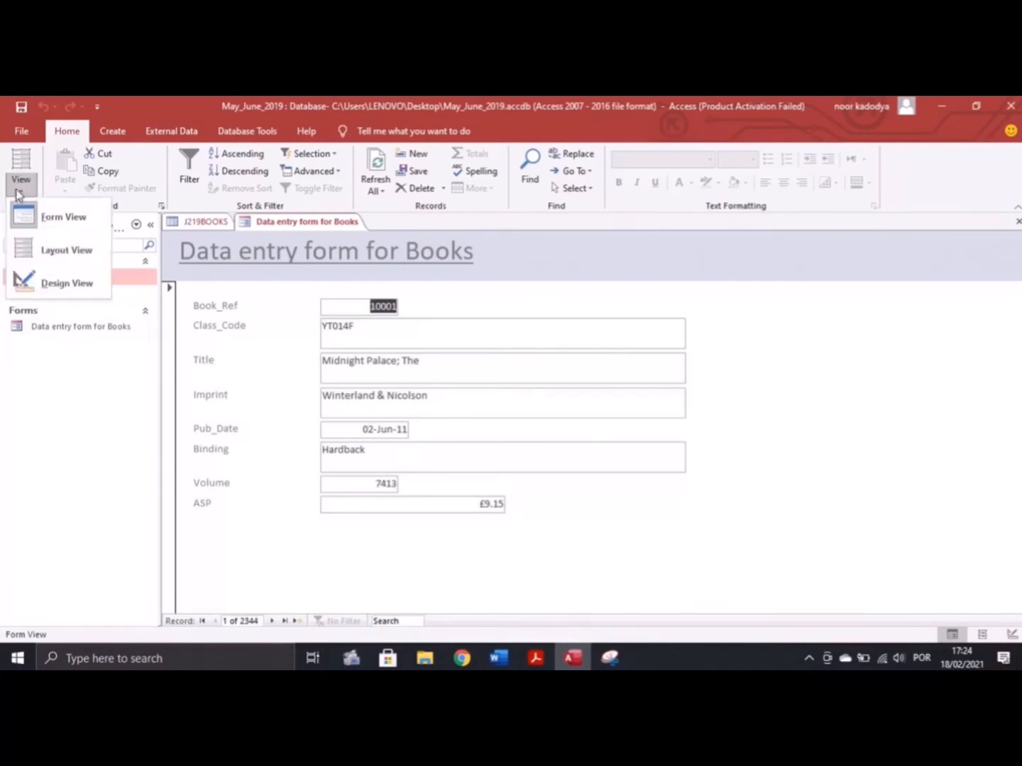
click(63, 251)
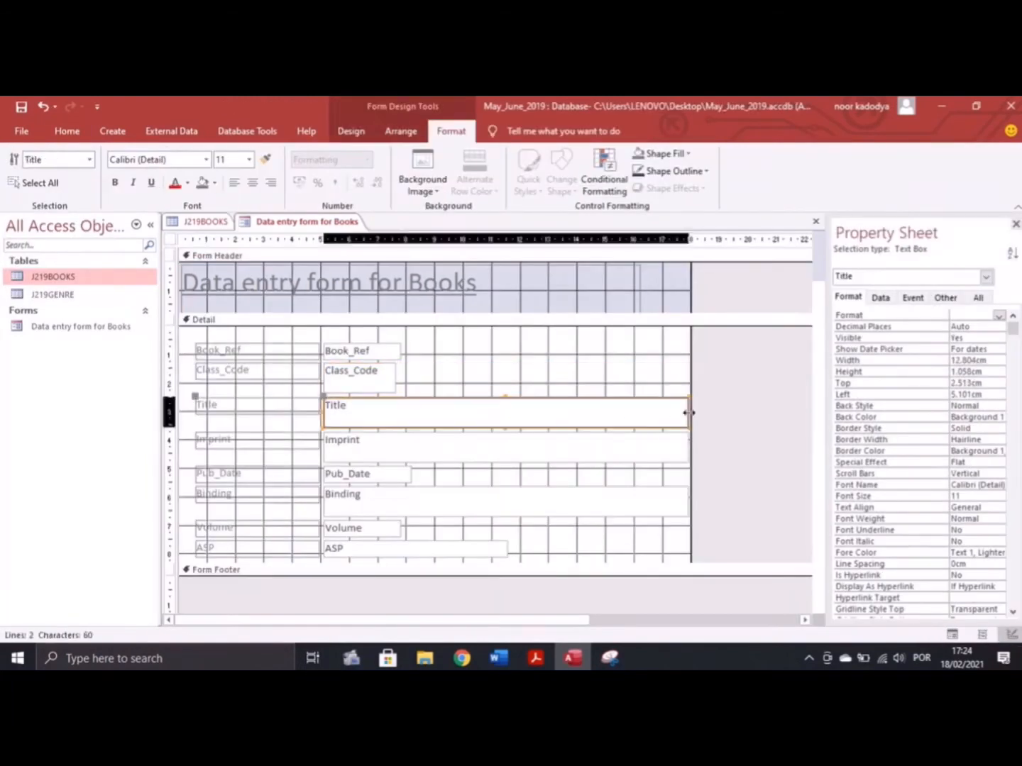
Narrow the Title and Binding text boxes, then scroll the exam paper to Step 24's data
drag(684, 412, 421, 412)
click(362, 501)
drag(685, 500, 410, 483)
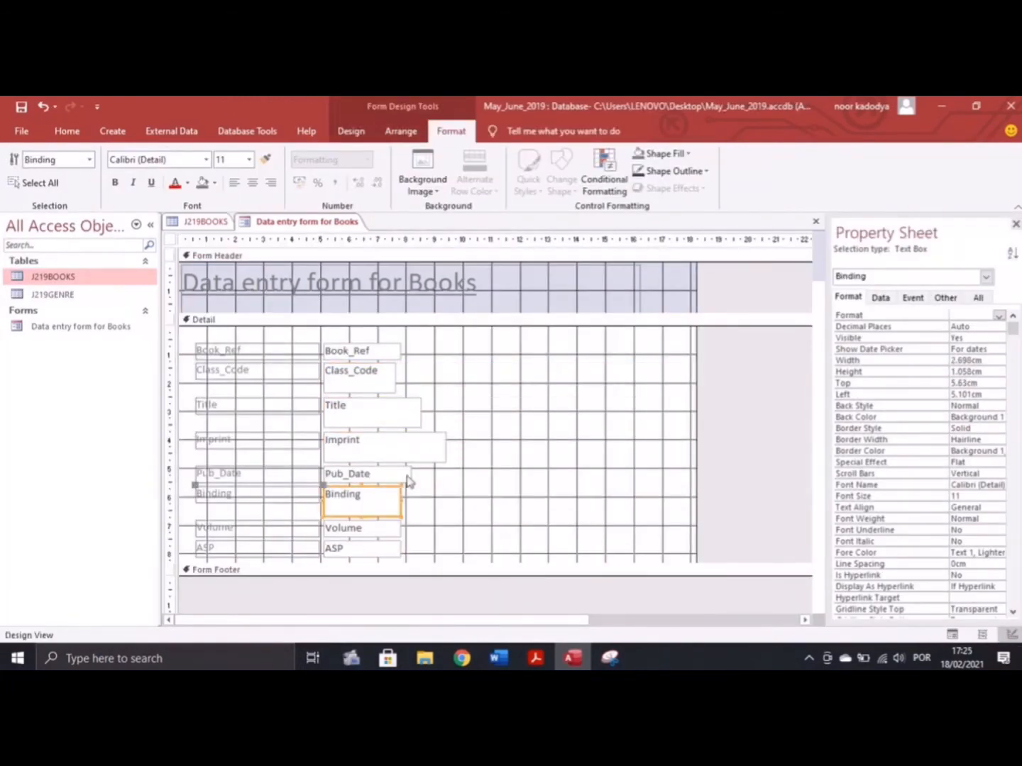
click(373, 405)
click(278, 389)
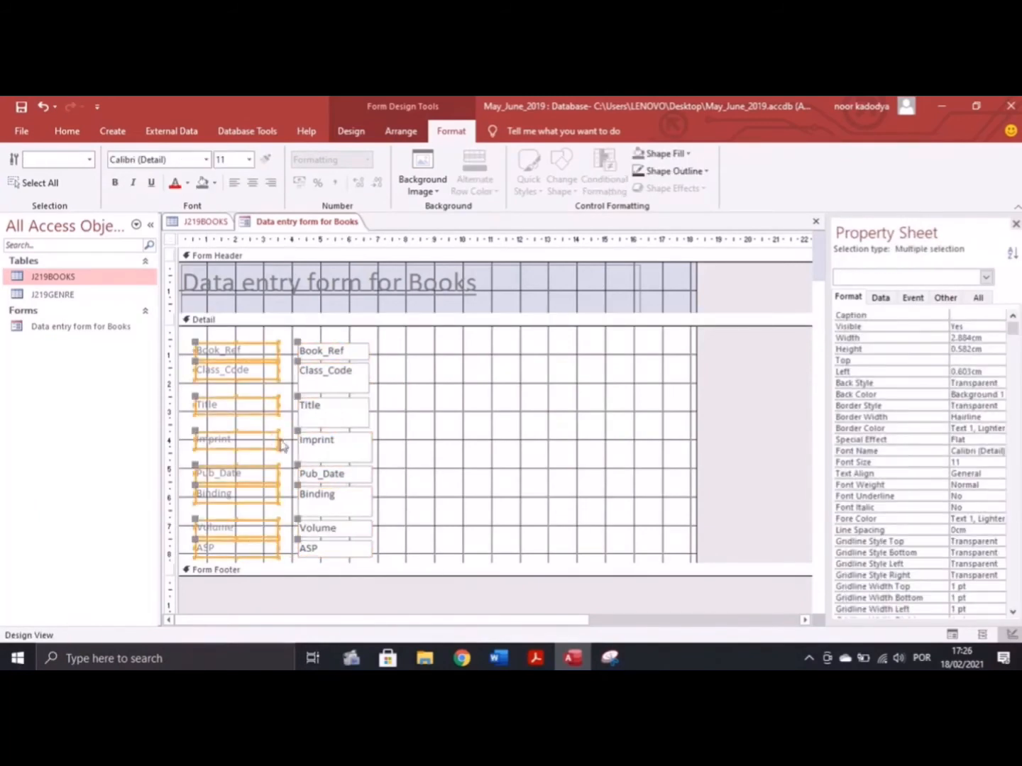
click(433, 405)
click(369, 418)
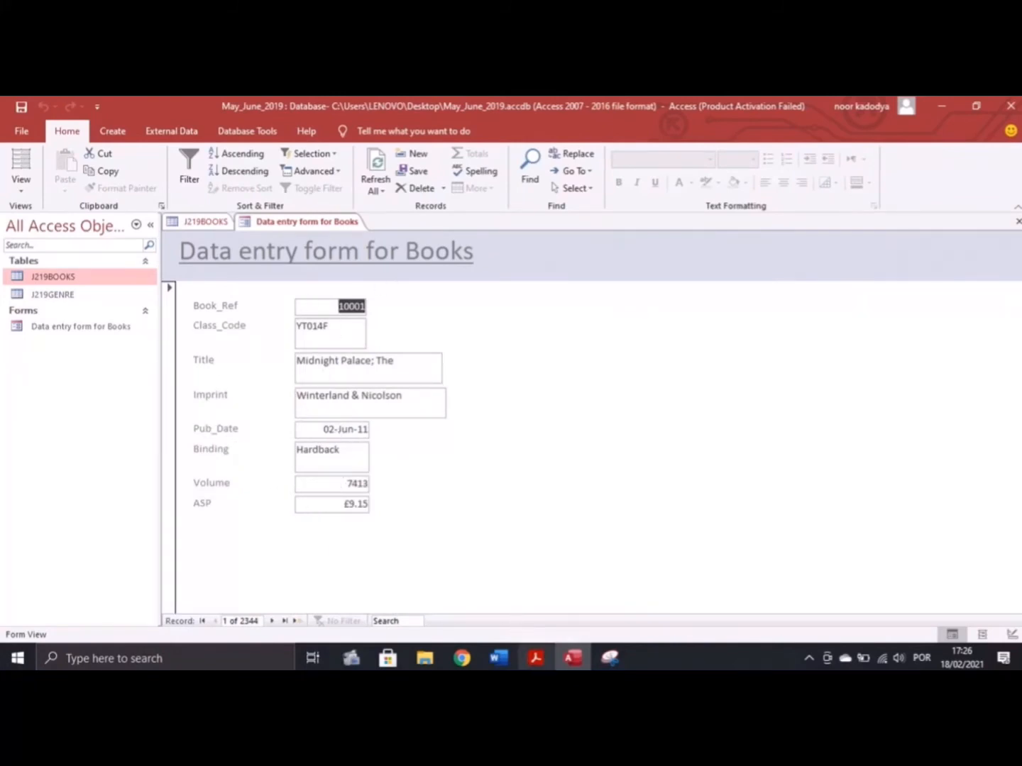
click(538, 662)
scroll(383, 462, down, 5)
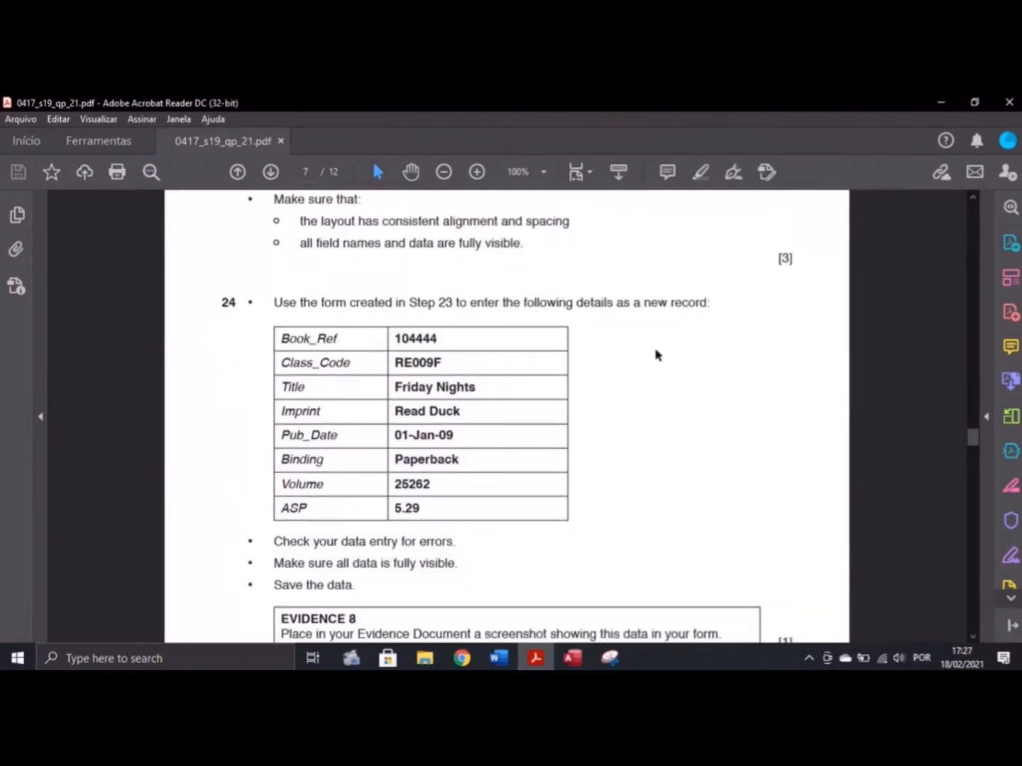
Start a new record and enter Book_Ref 104444
key(alt+Tab)
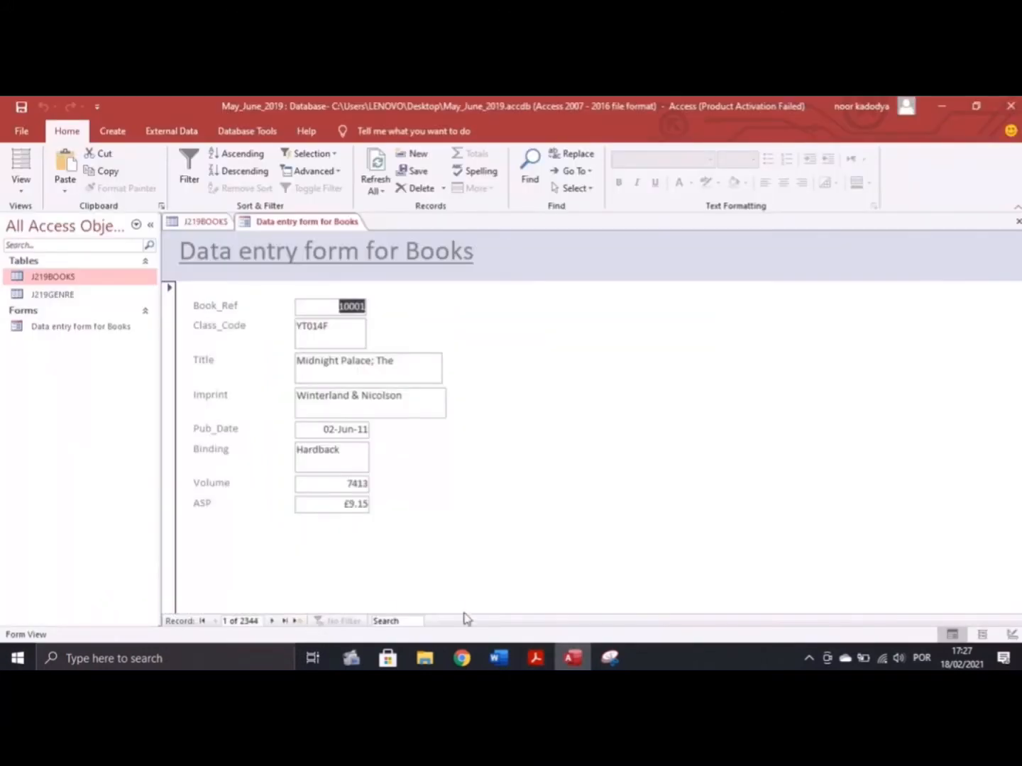
click(295, 621)
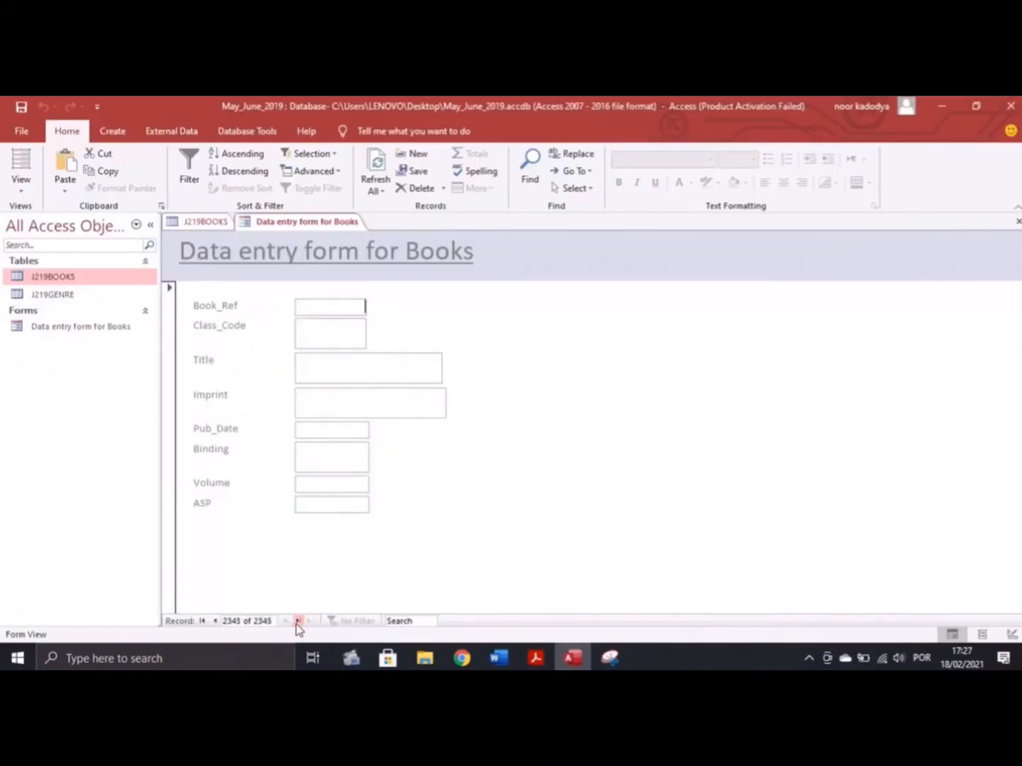
text(104444)
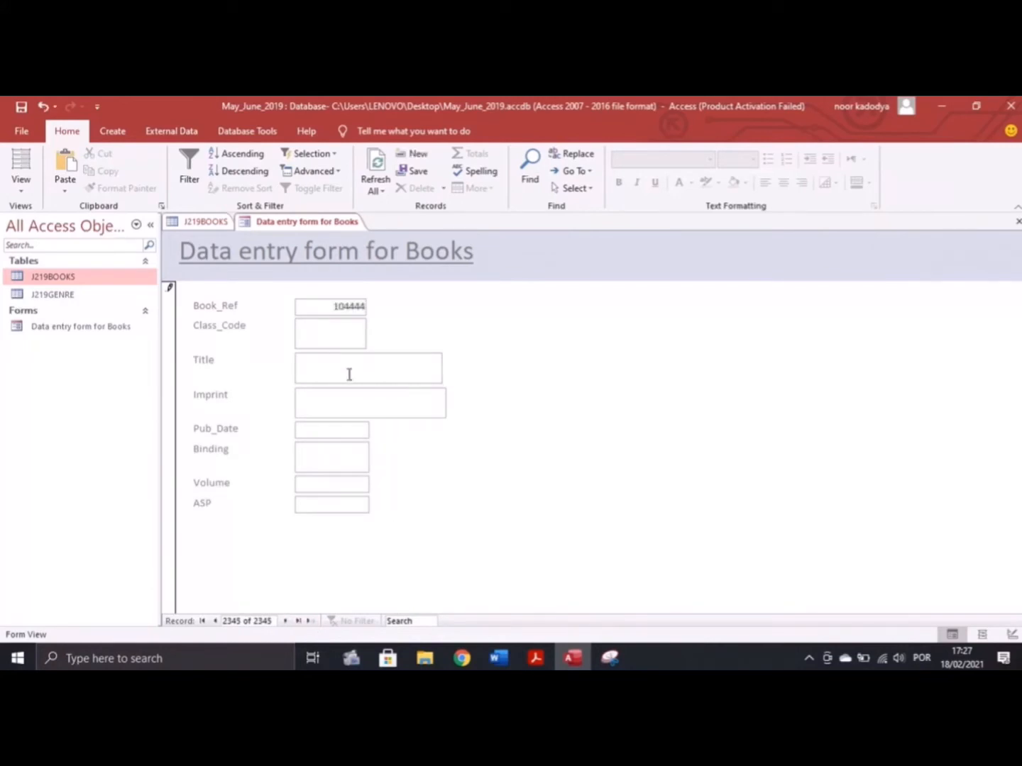
click(333, 340)
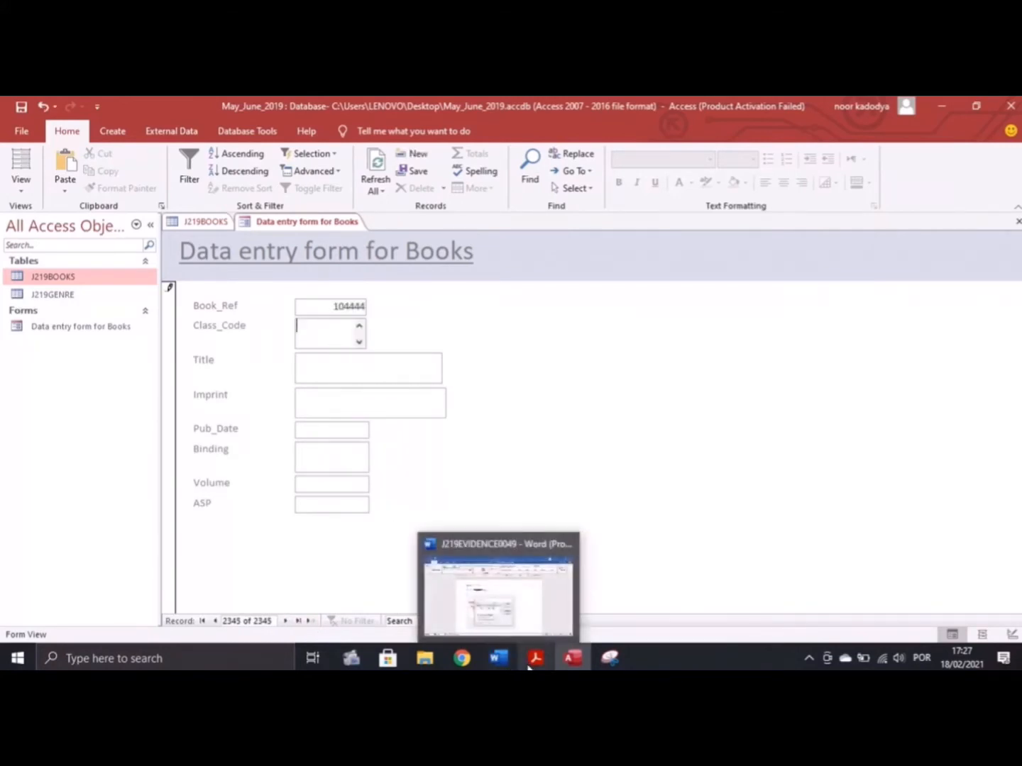
Copy Class_Code RE009F and ASP 5.29 from the exam paper into the form
click(536, 658)
drag(474, 388, 396, 361)
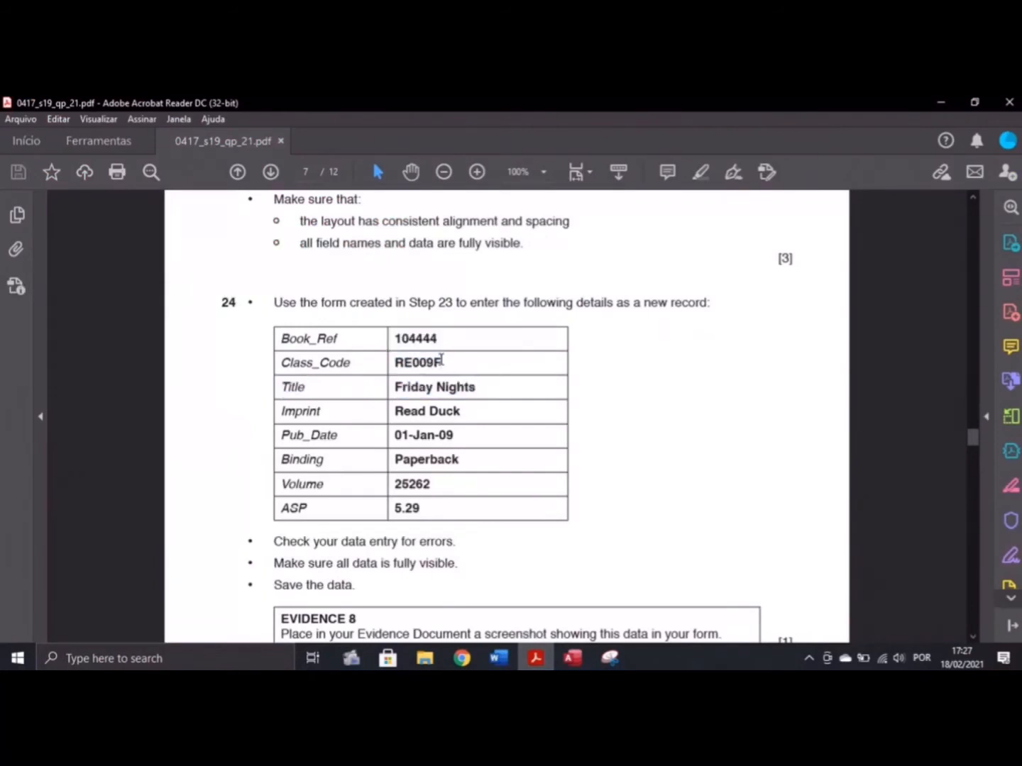
double_click(397, 362)
key(ctrl+c)
click(572, 658)
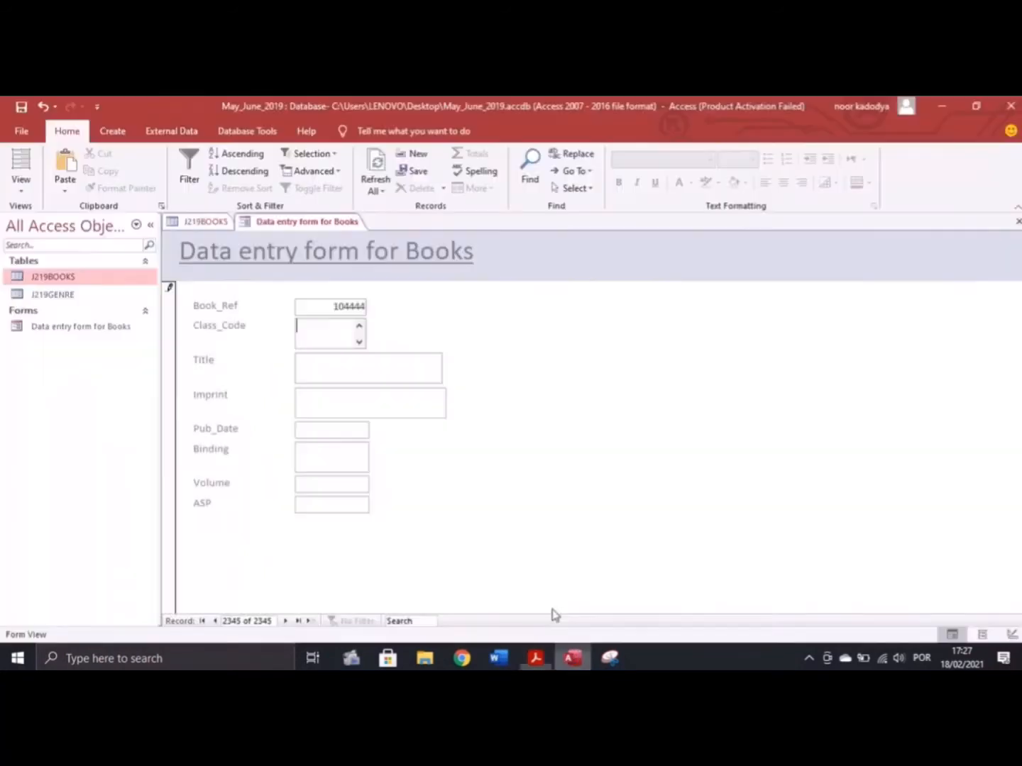
key(ctrl+v)
key(alt+Tab)
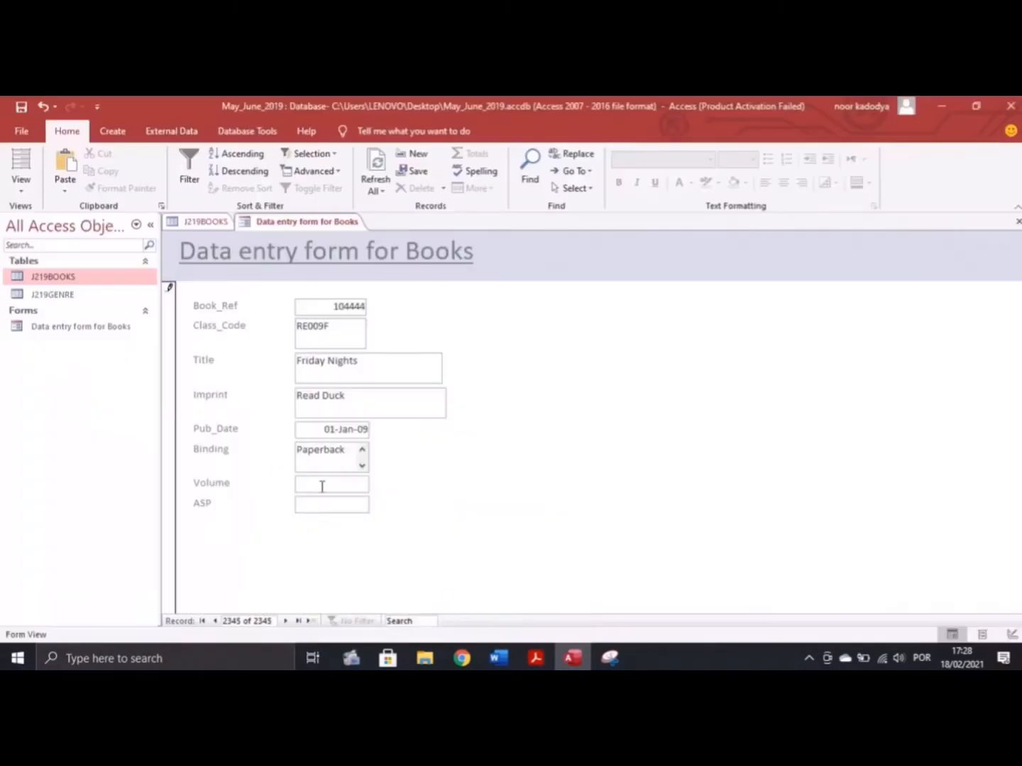
key(alt+Tab)
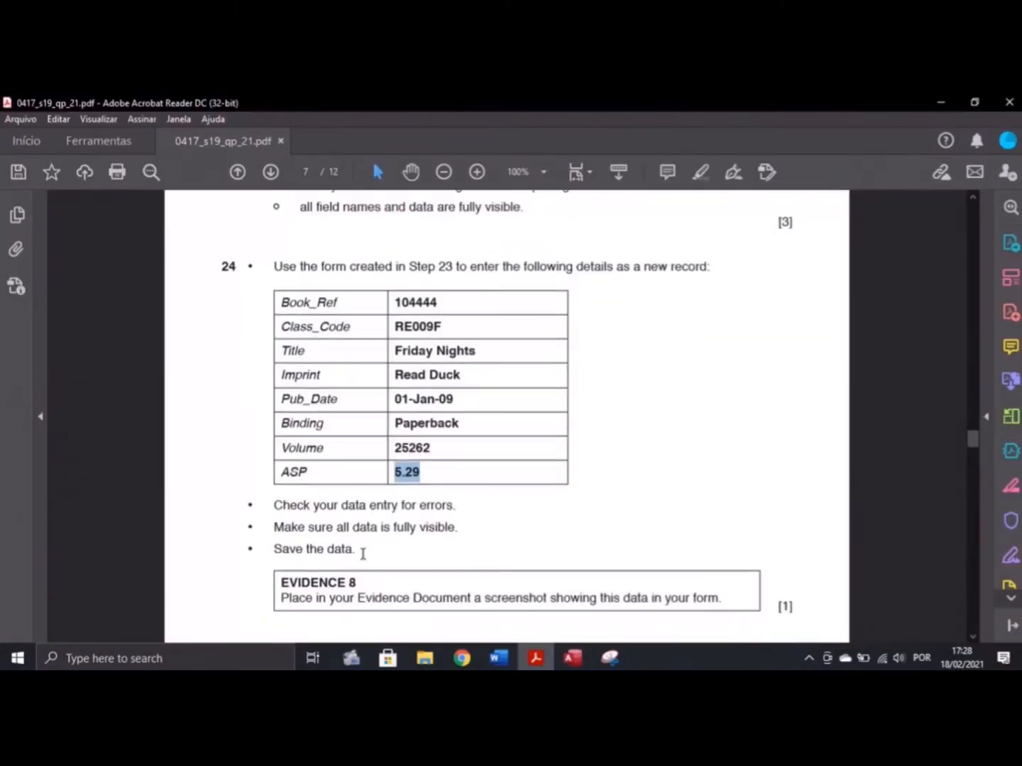
click(572, 658)
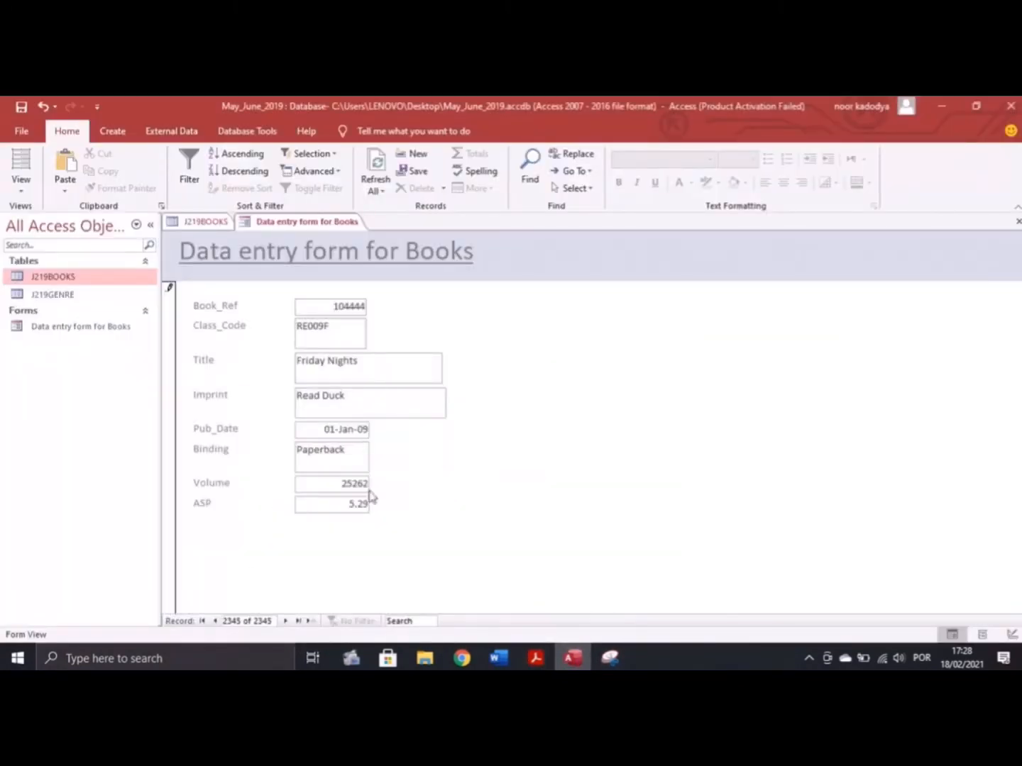
Check the entered record against the exam paper and start a new screen capture
click(536, 658)
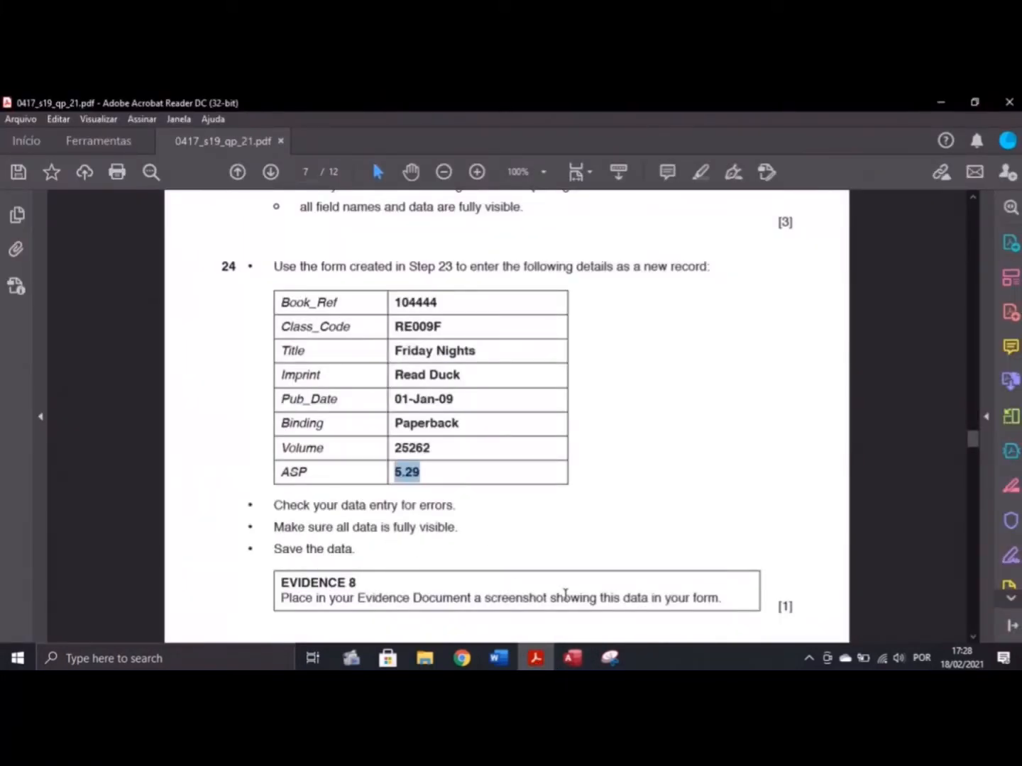
scroll(429, 600, down, 1)
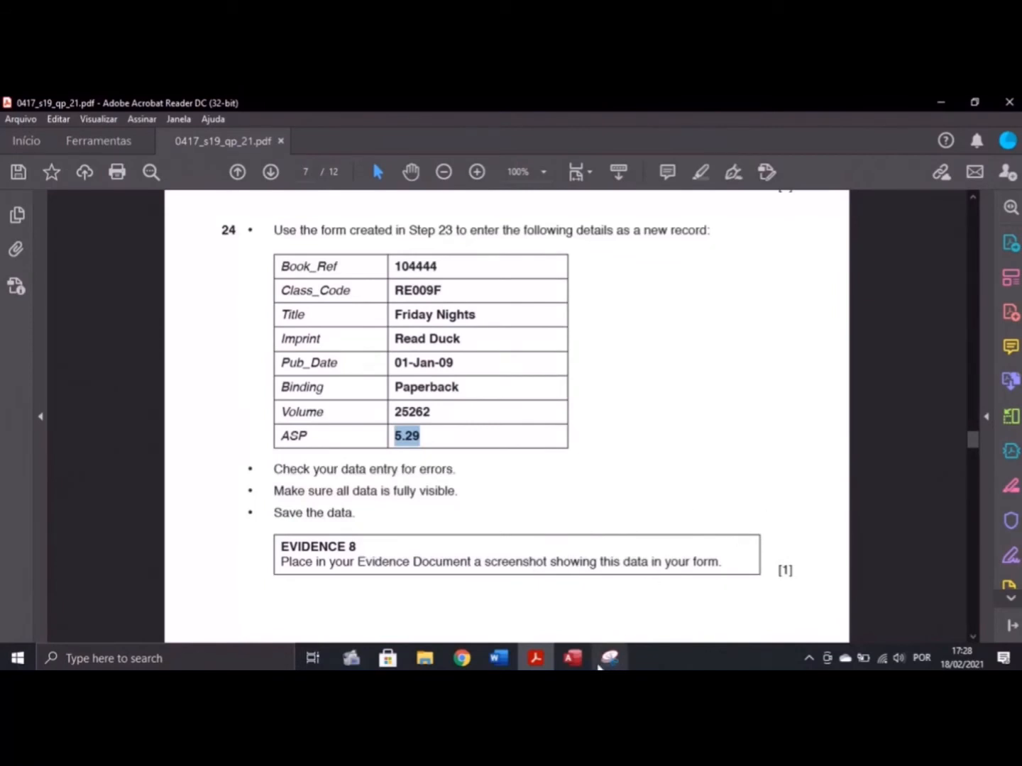
click(572, 658)
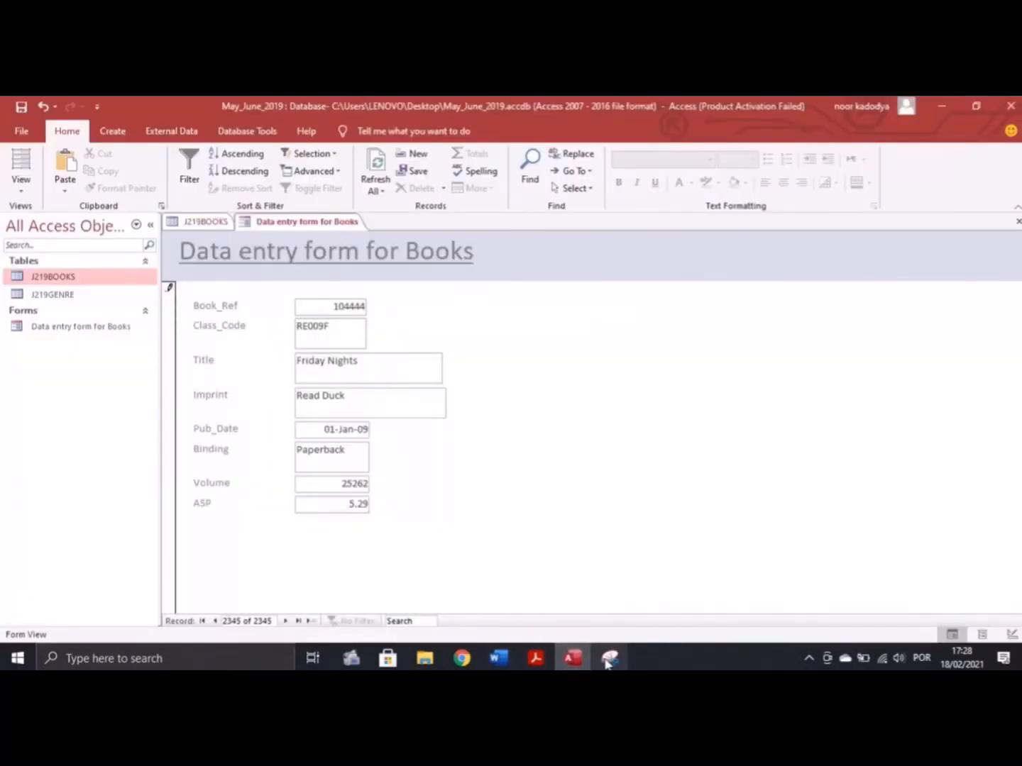
click(608, 658)
click(277, 150)
Snip the filled form and paste it under Step 24 in the evidence document
drag(132, 194, 490, 618)
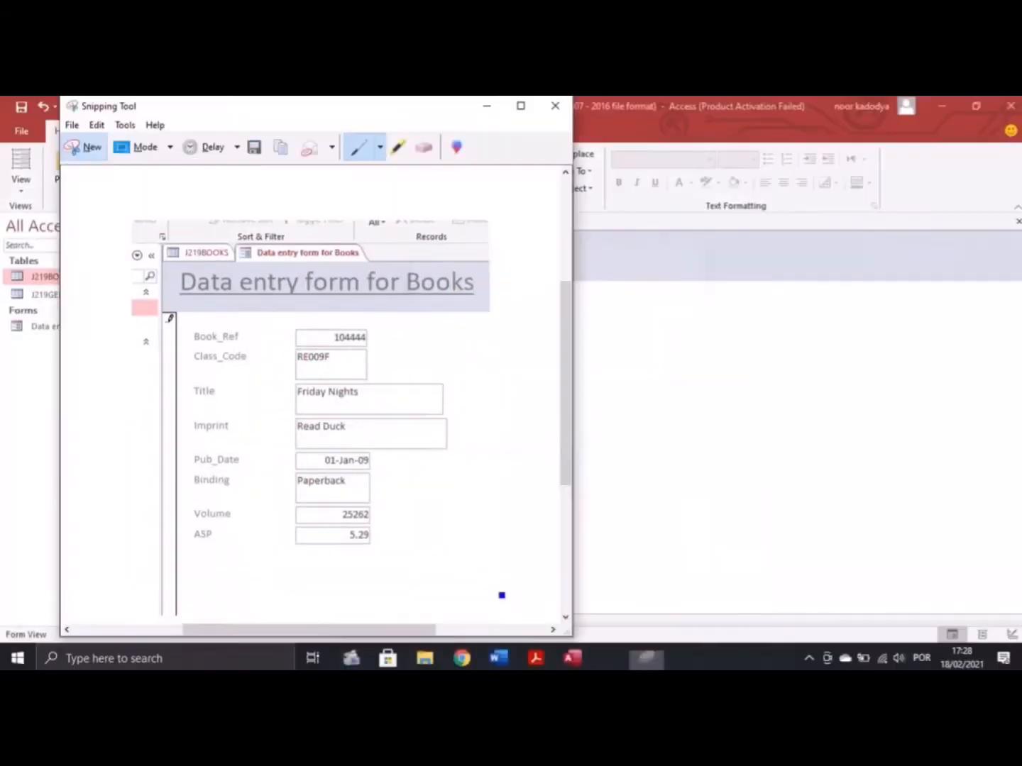
click(534, 659)
scroll(388, 561, down, 1)
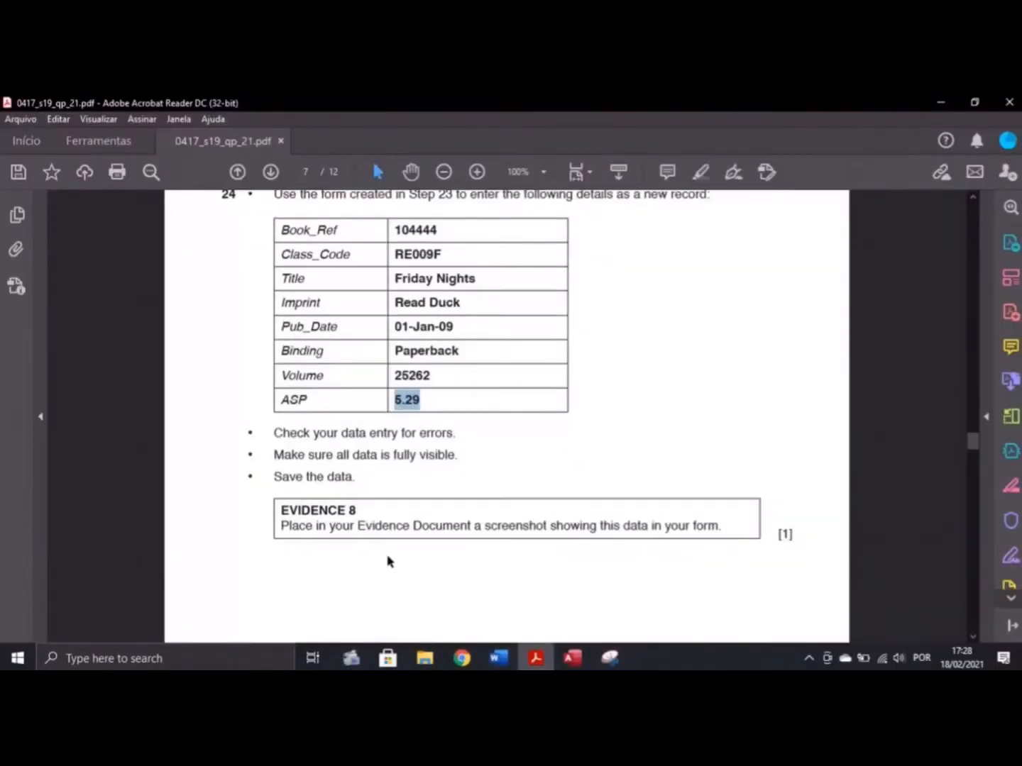
click(499, 657)
scroll(412, 561, down, 5)
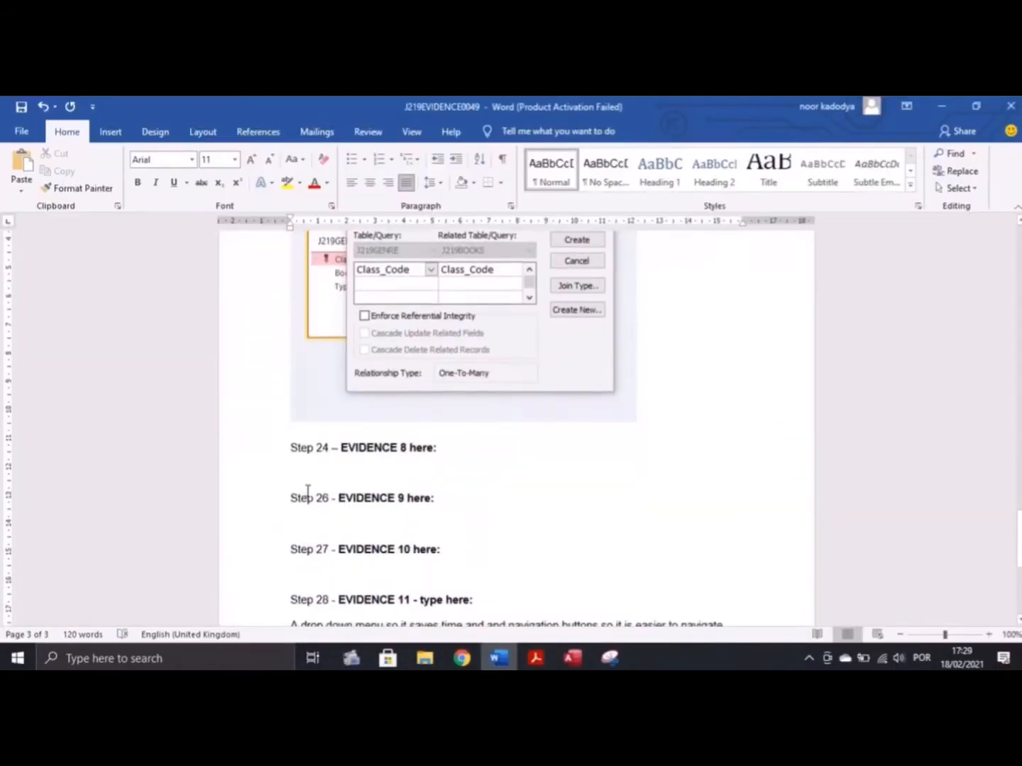
key(ctrl+v)
Close all open objects in Access, saving the form's design changes
key(alt+Tab)
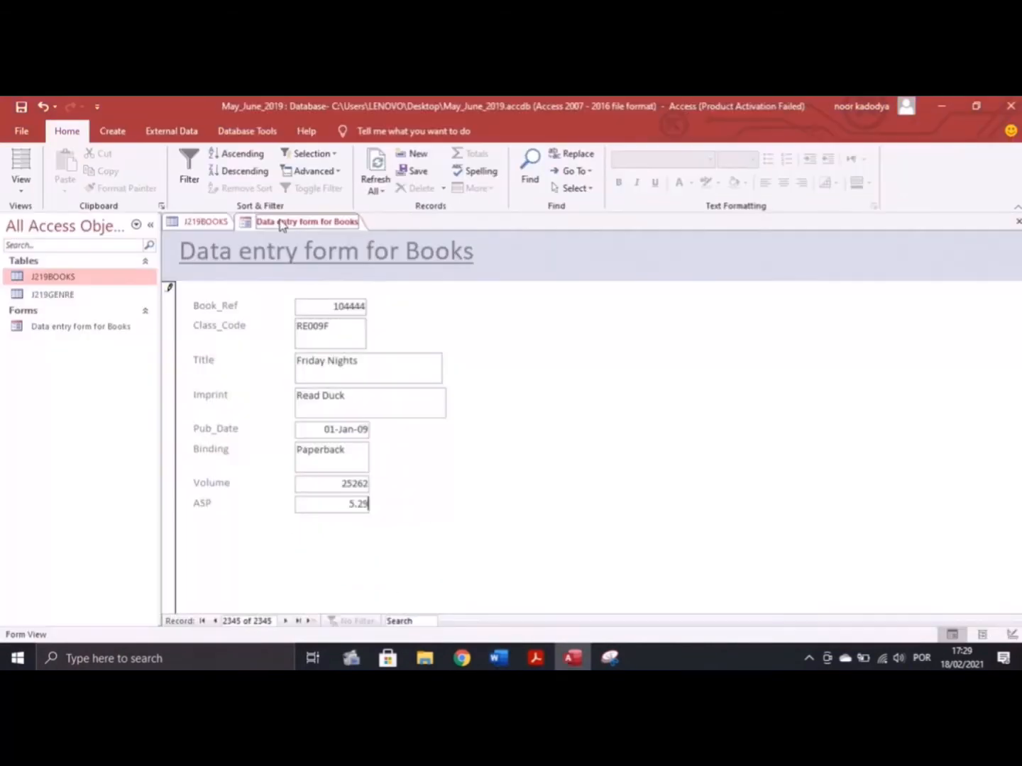
right_click(270, 221)
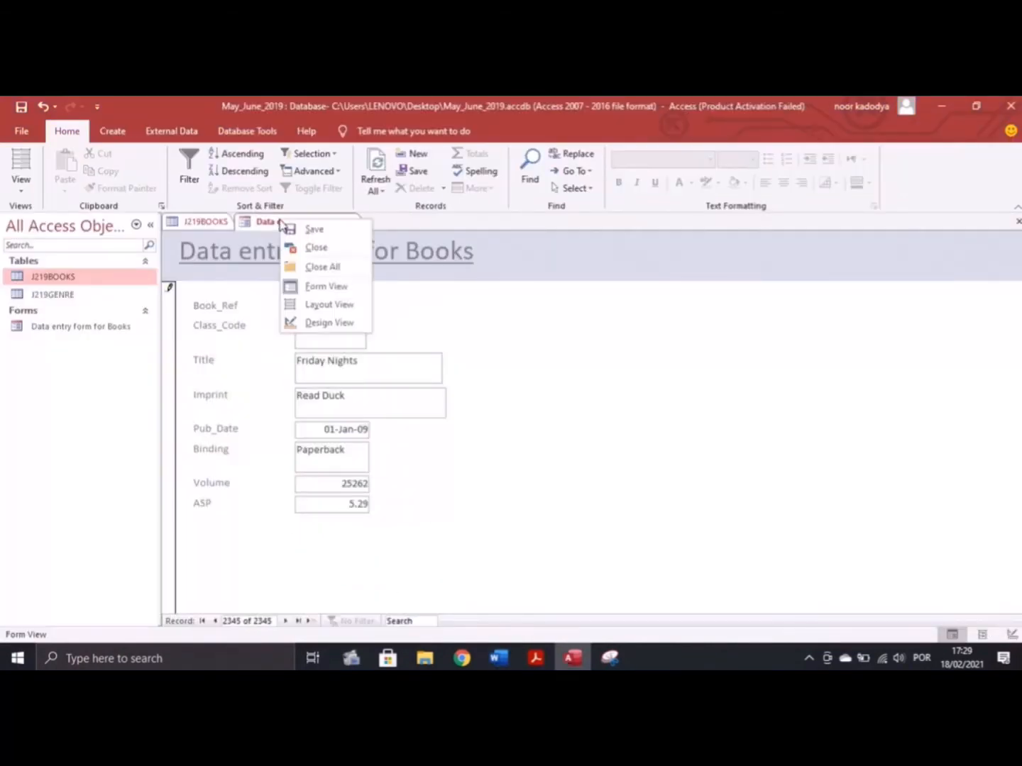
click(332, 275)
click(458, 419)
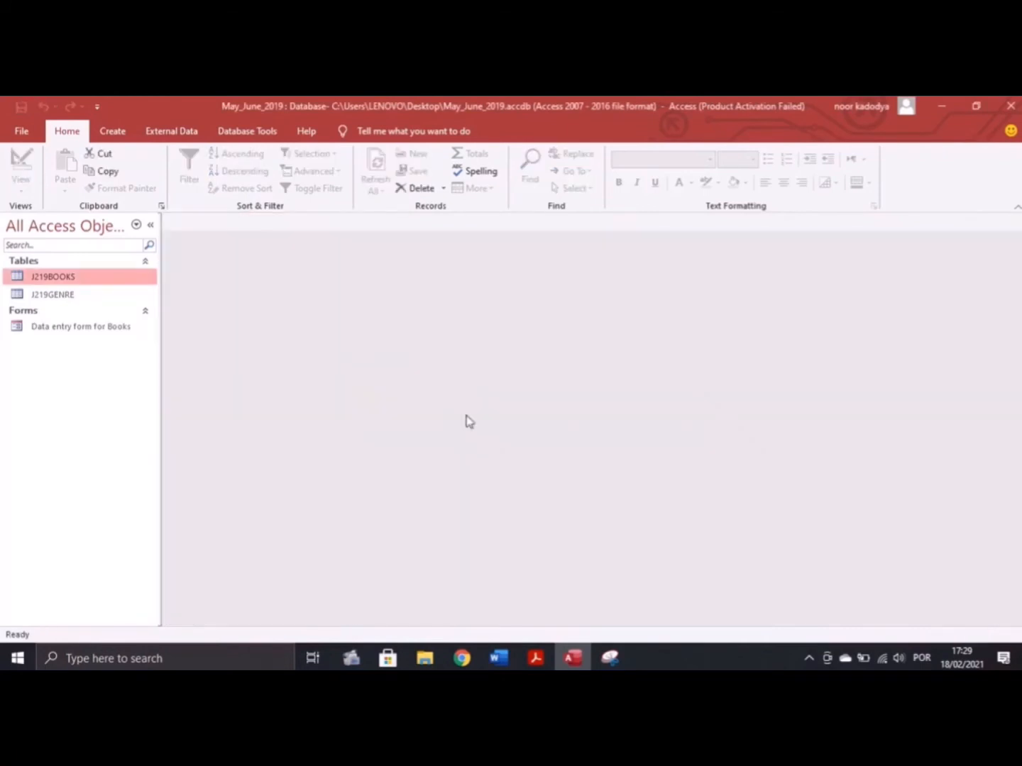
Highlight question 25's record-selection and new-field bullets in the exam PDF, then return to Access
click(535, 657)
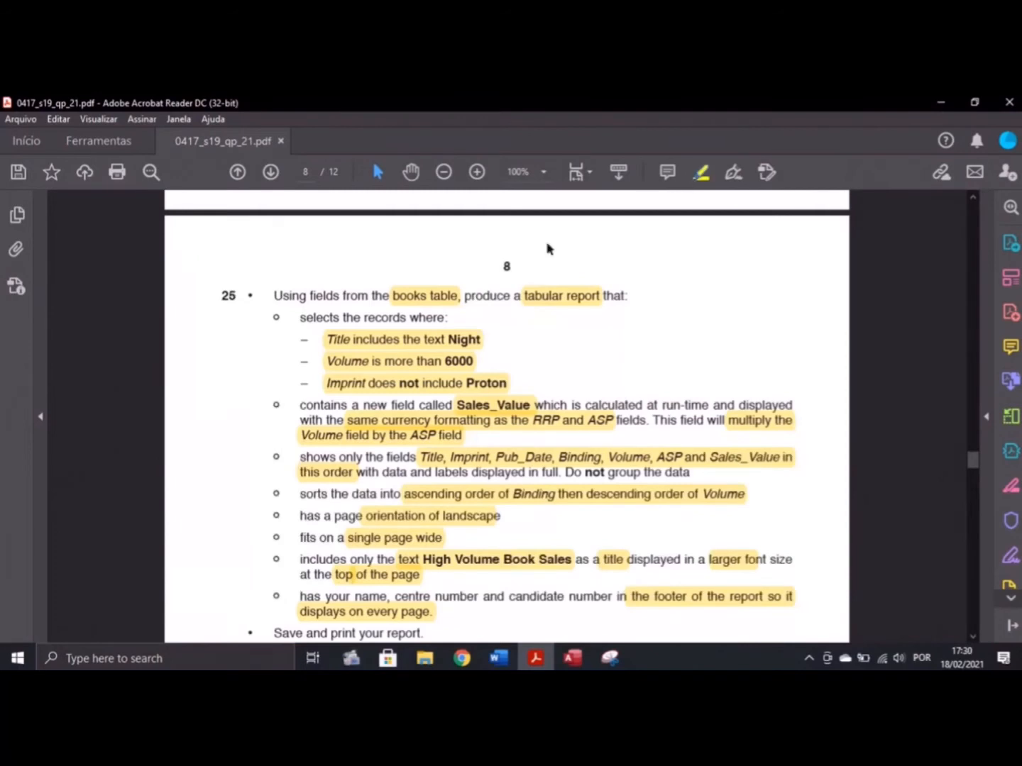
drag(276, 315, 281, 319)
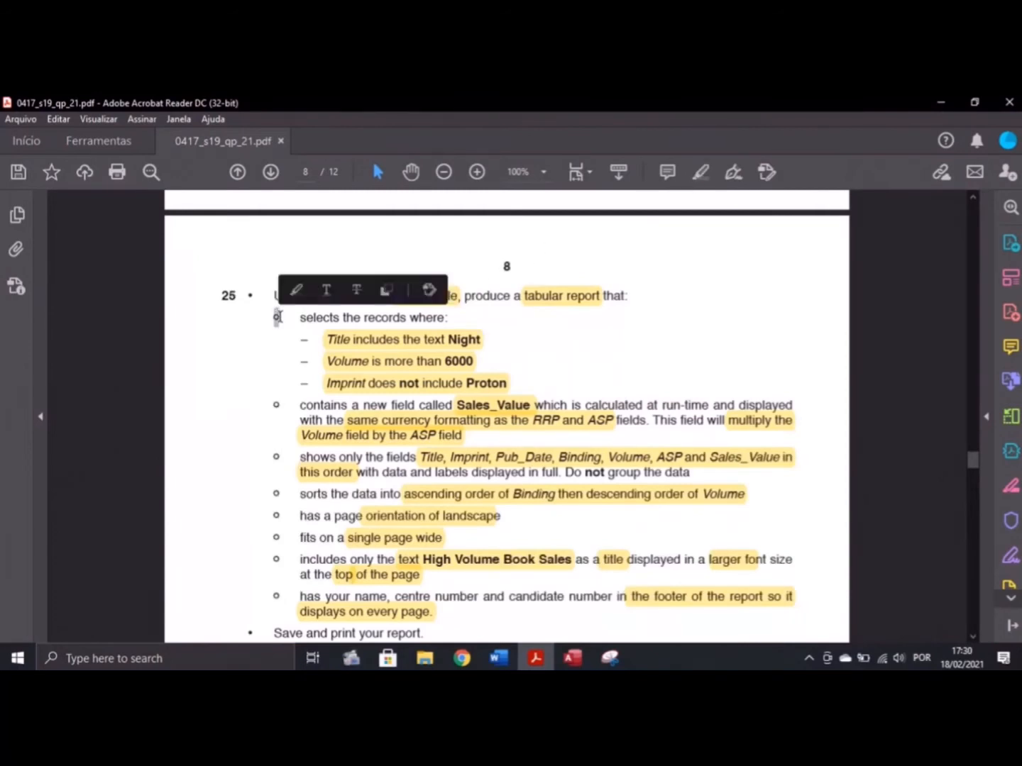
click(295, 290)
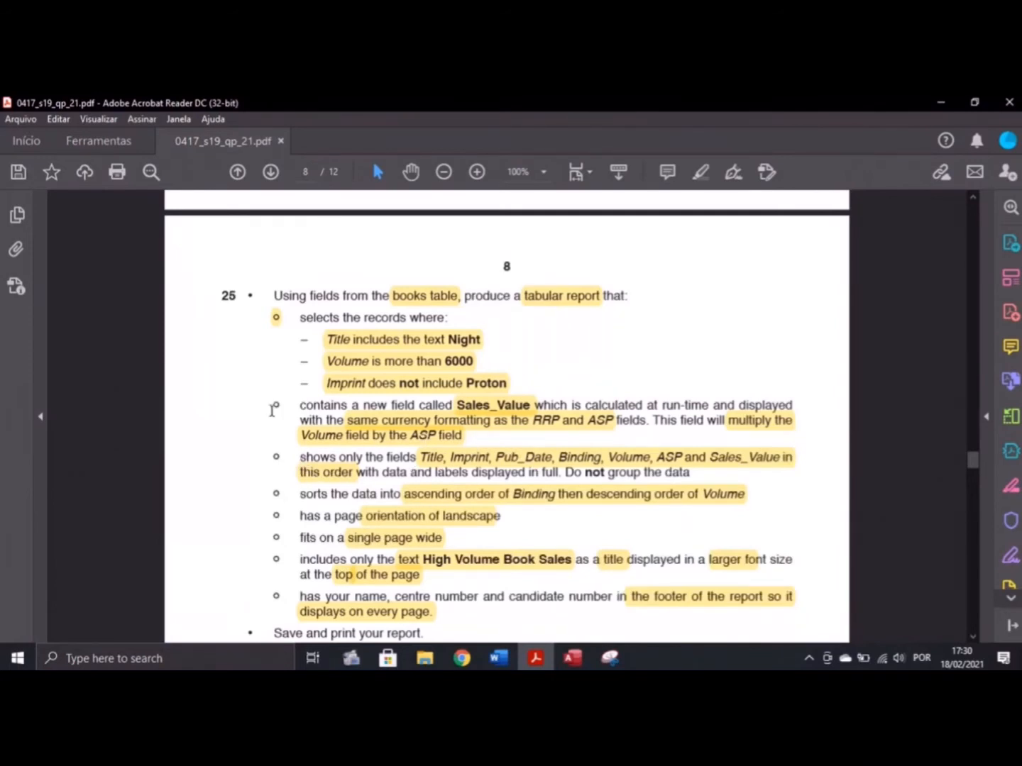
drag(274, 403, 281, 405)
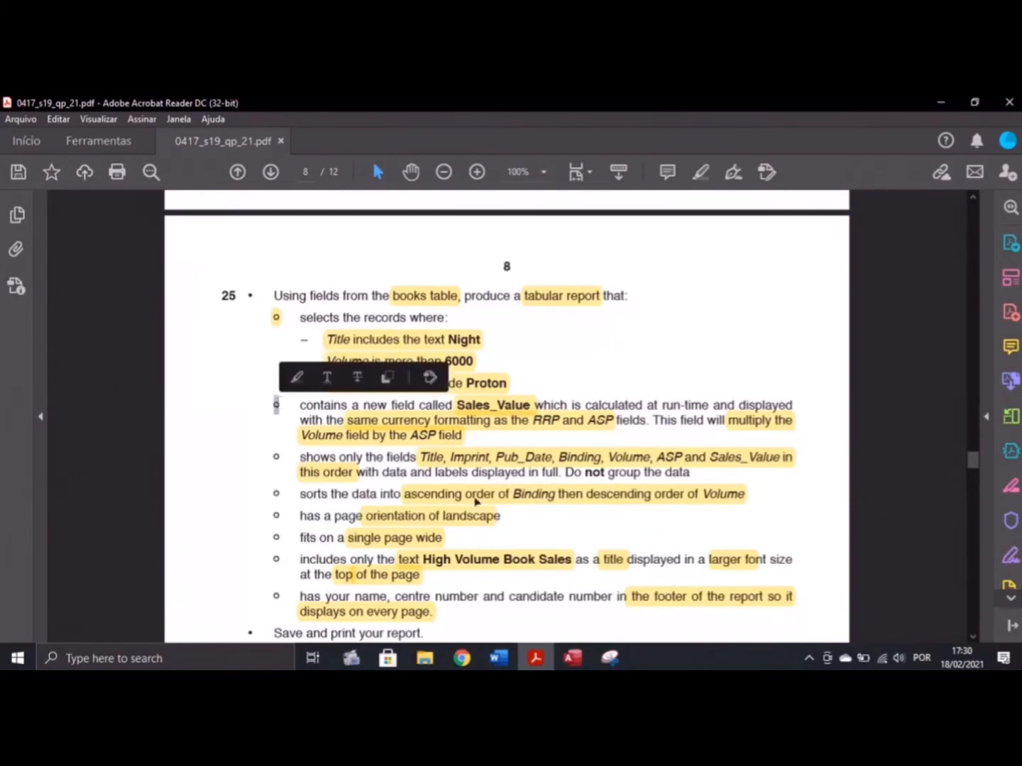
click(297, 376)
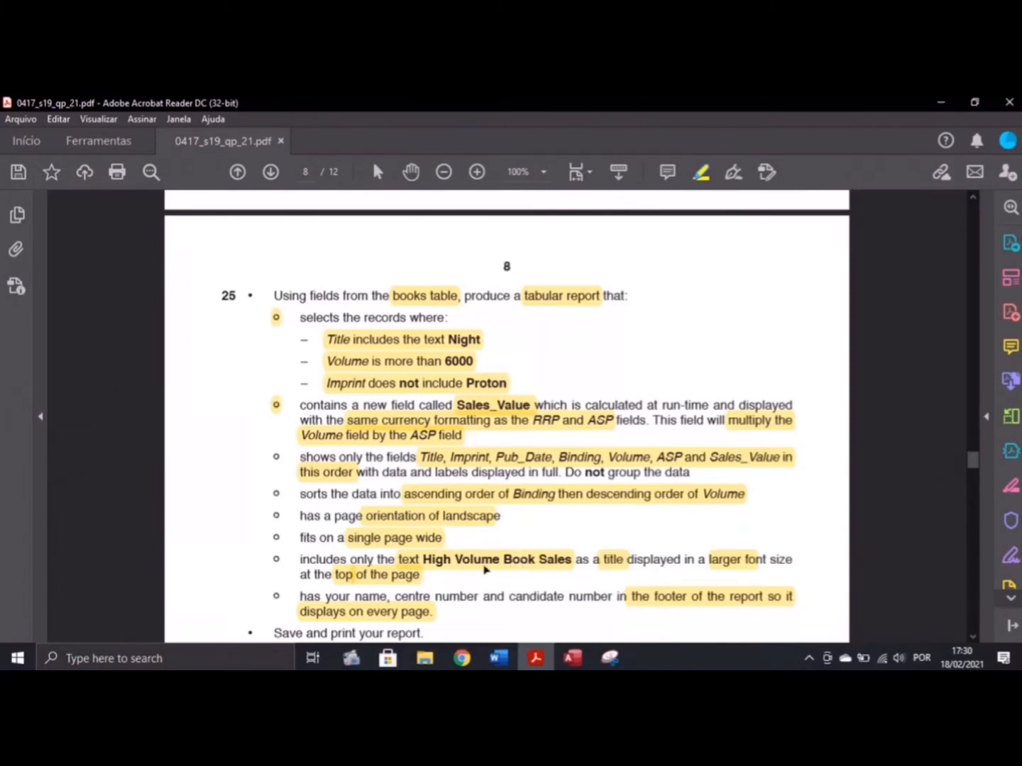
scroll(437, 574, down, 1)
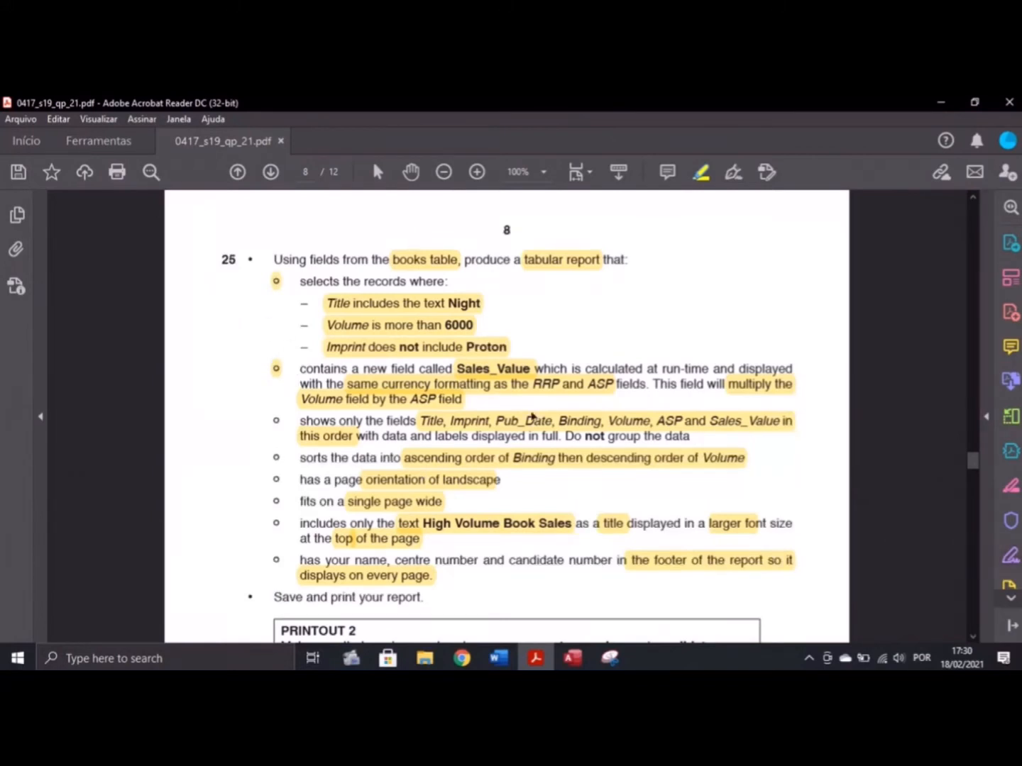
click(573, 657)
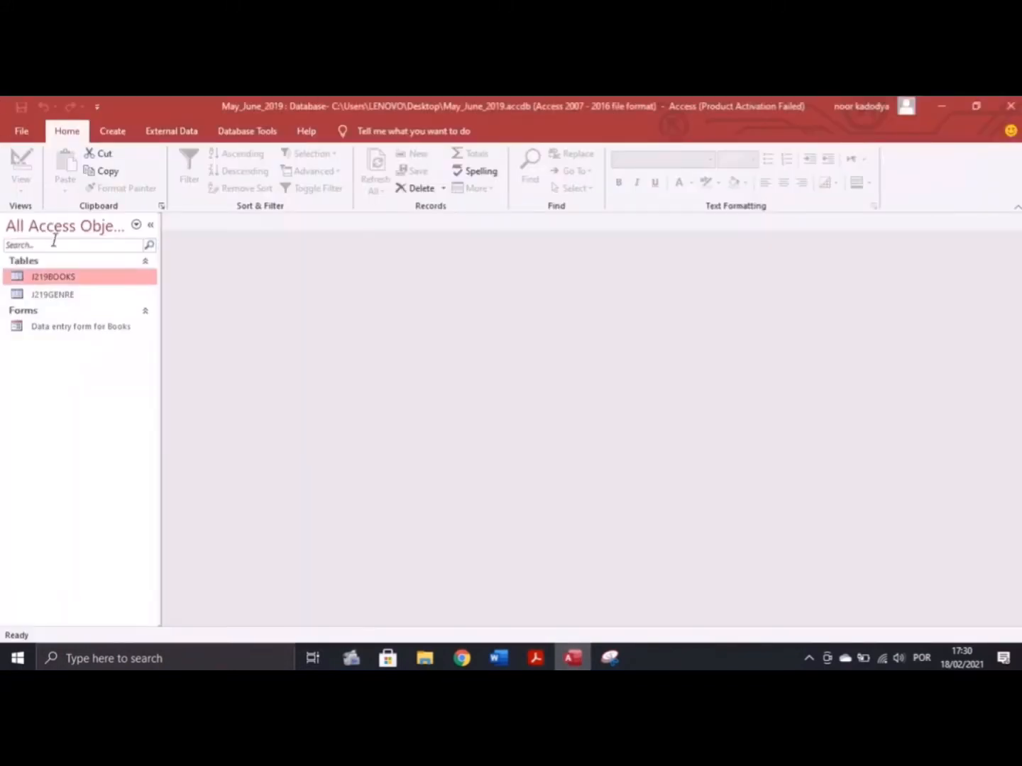
Start a new query with the Simple Query Wizard
click(113, 131)
click(205, 167)
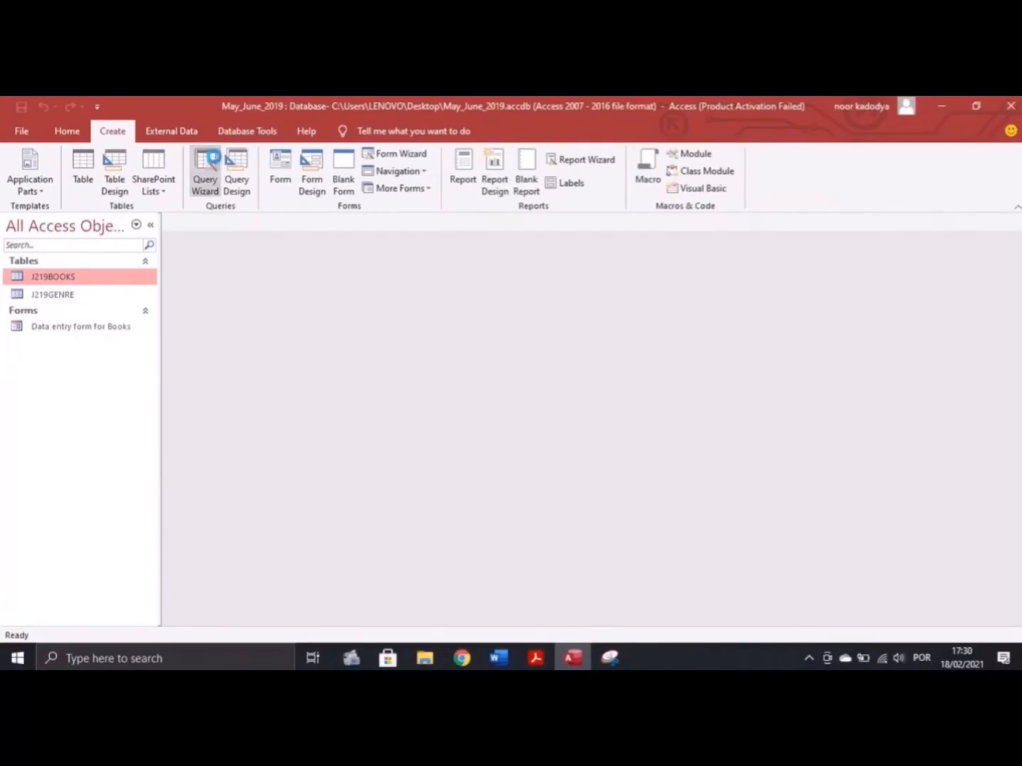
click(575, 450)
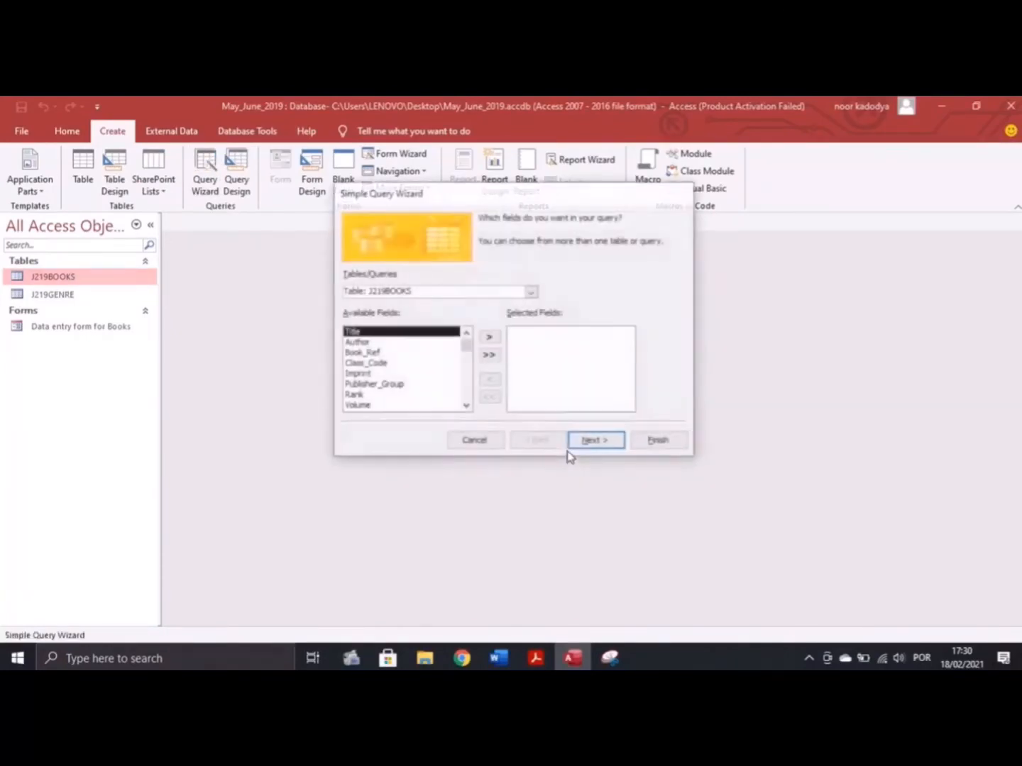
click(535, 658)
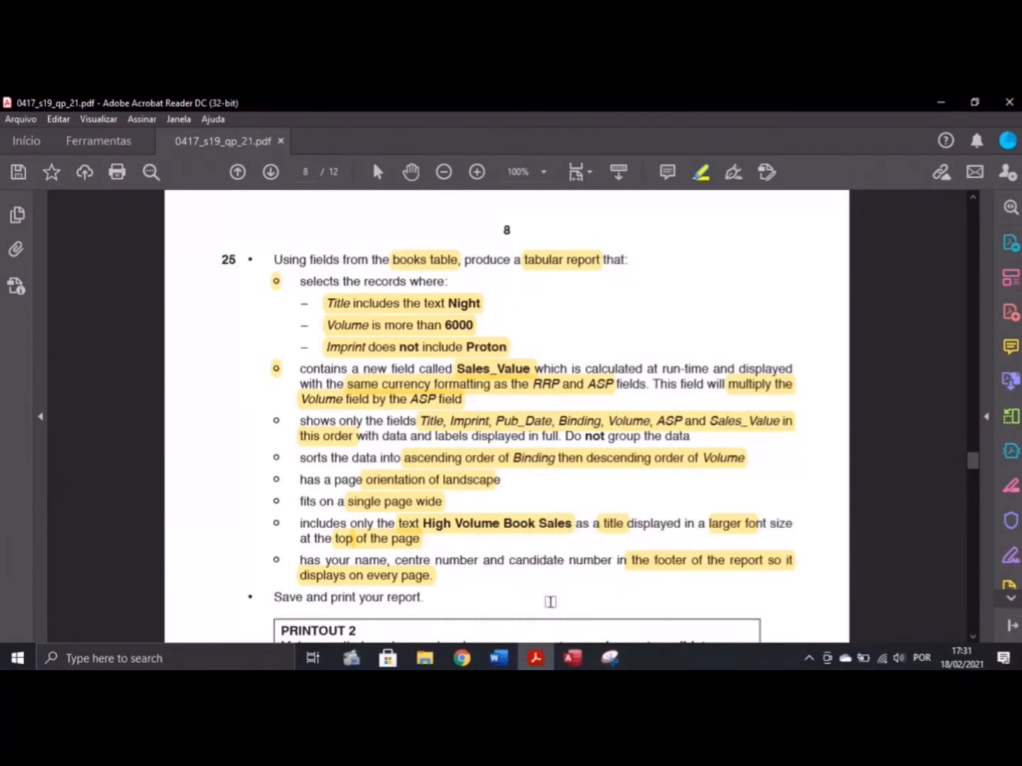
click(572, 658)
Add Title, Imprint, Pub_Date and Binding to the query's selected fields
click(489, 336)
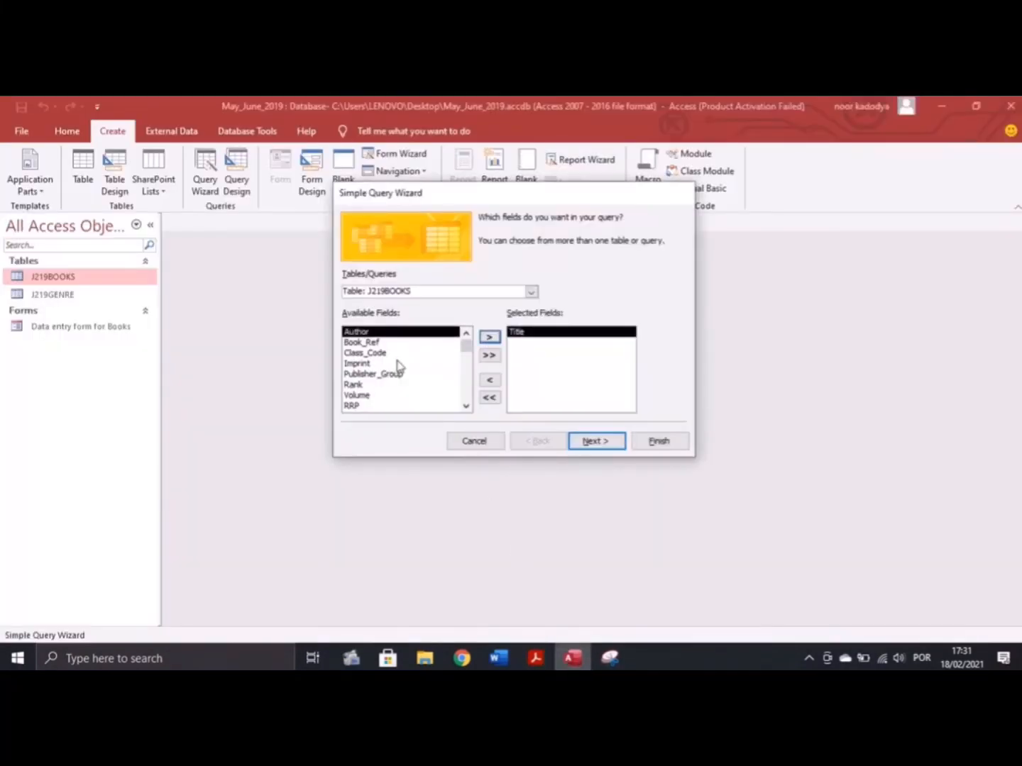
click(394, 364)
click(488, 337)
click(543, 656)
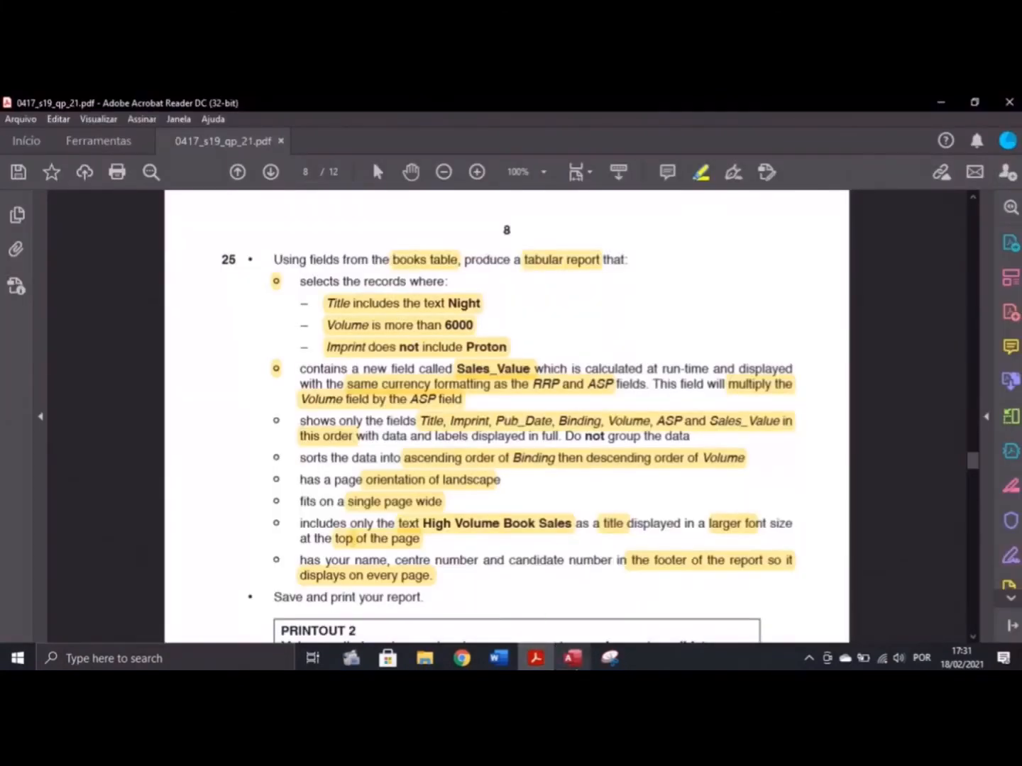
click(572, 658)
click(362, 406)
click(489, 337)
click(489, 337)
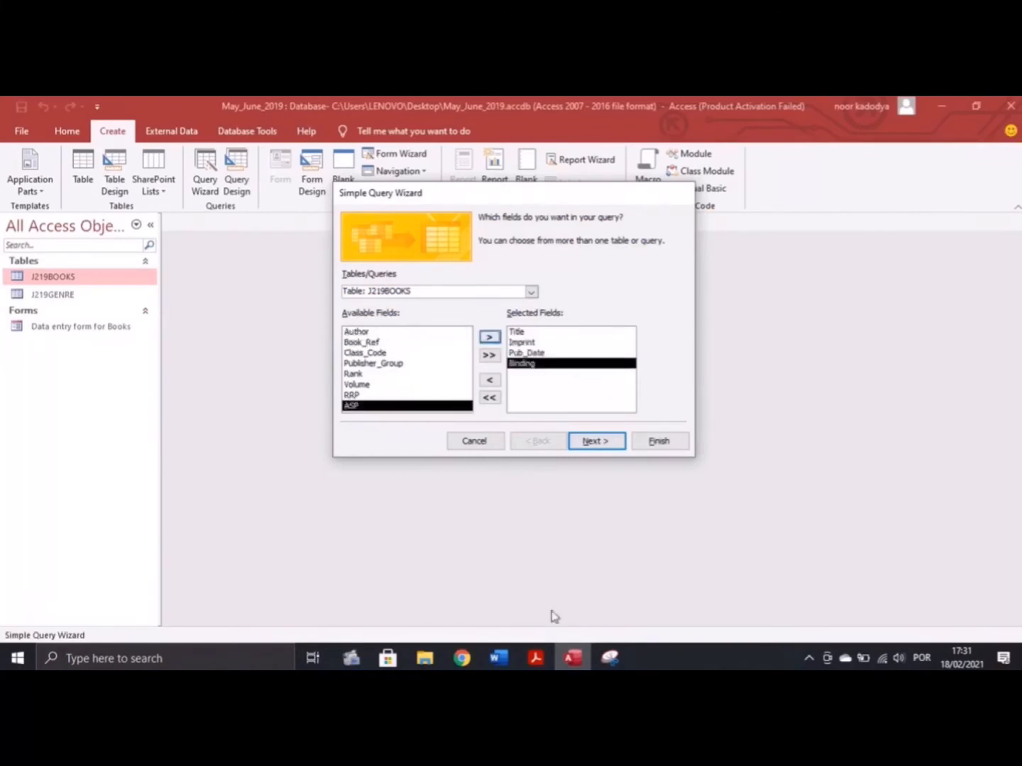
click(536, 659)
click(573, 658)
Add Volume and ASP to the selected fields, checking the required field order
click(397, 384)
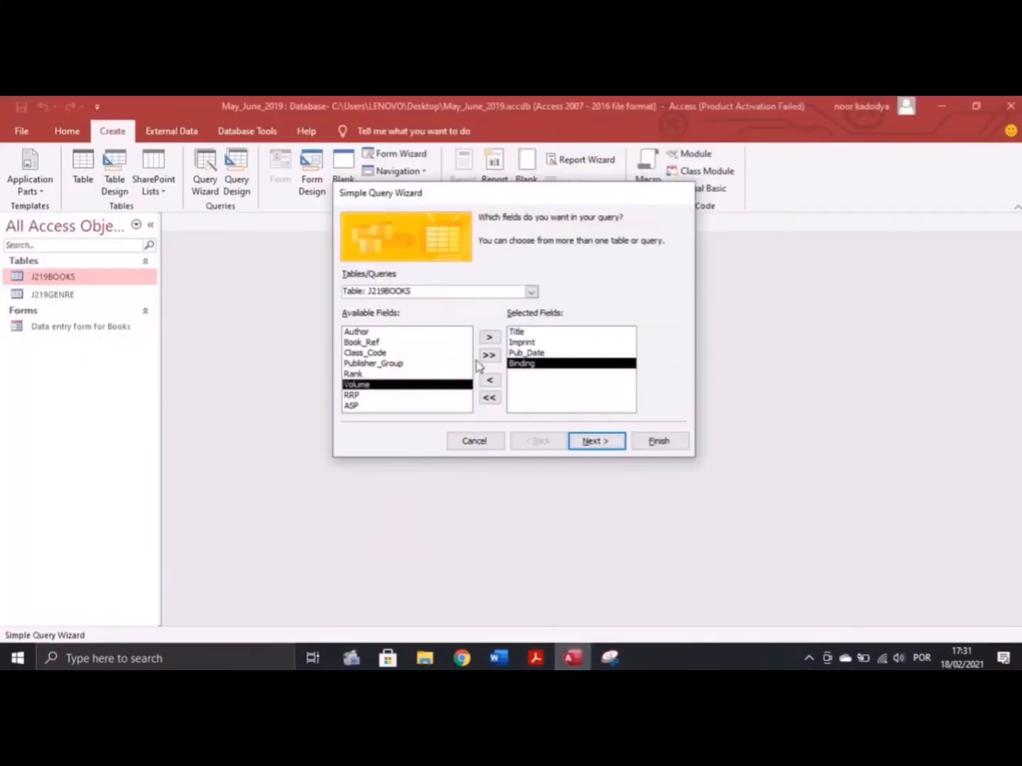
click(489, 337)
click(436, 396)
click(489, 337)
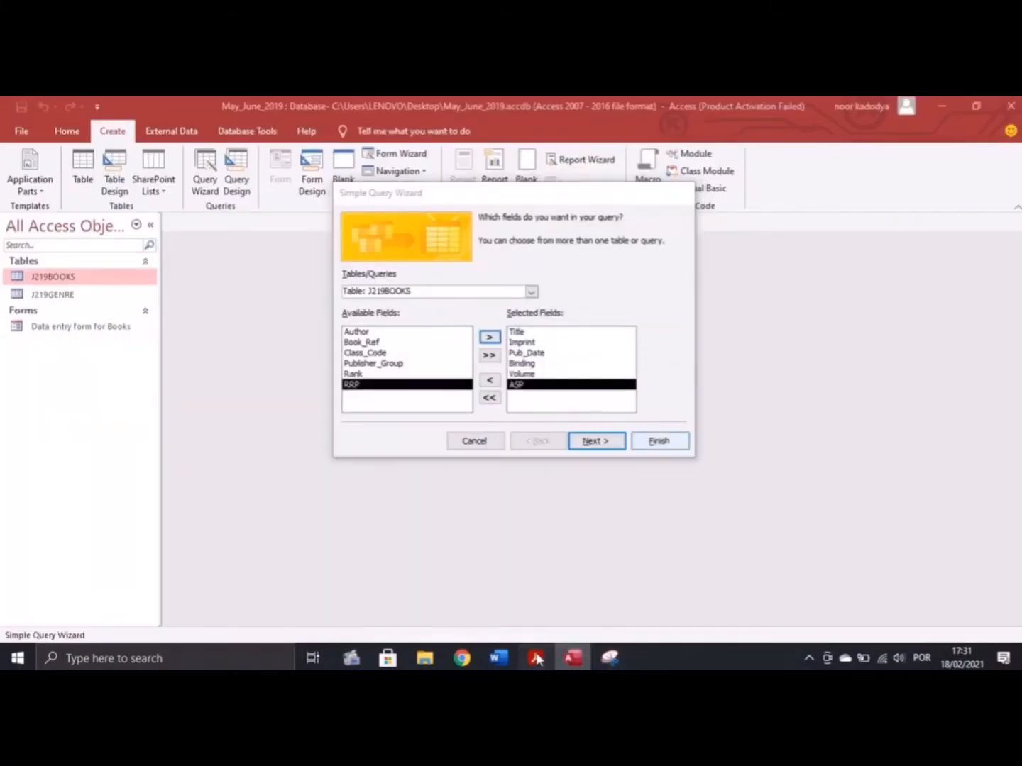
click(536, 658)
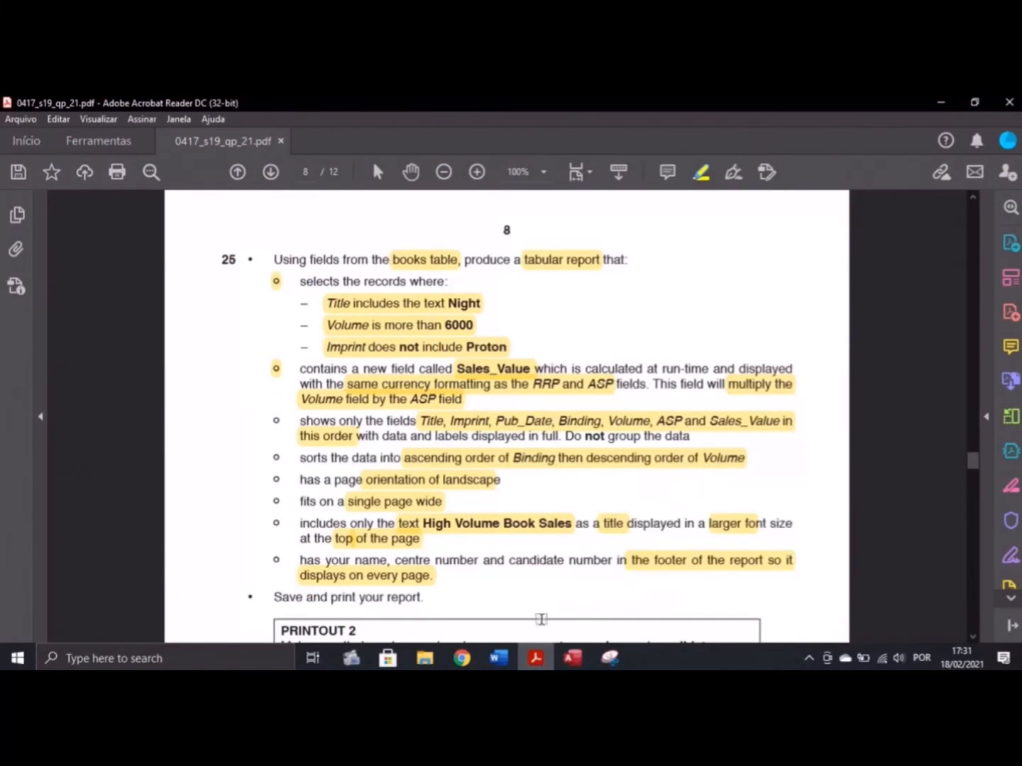
click(573, 658)
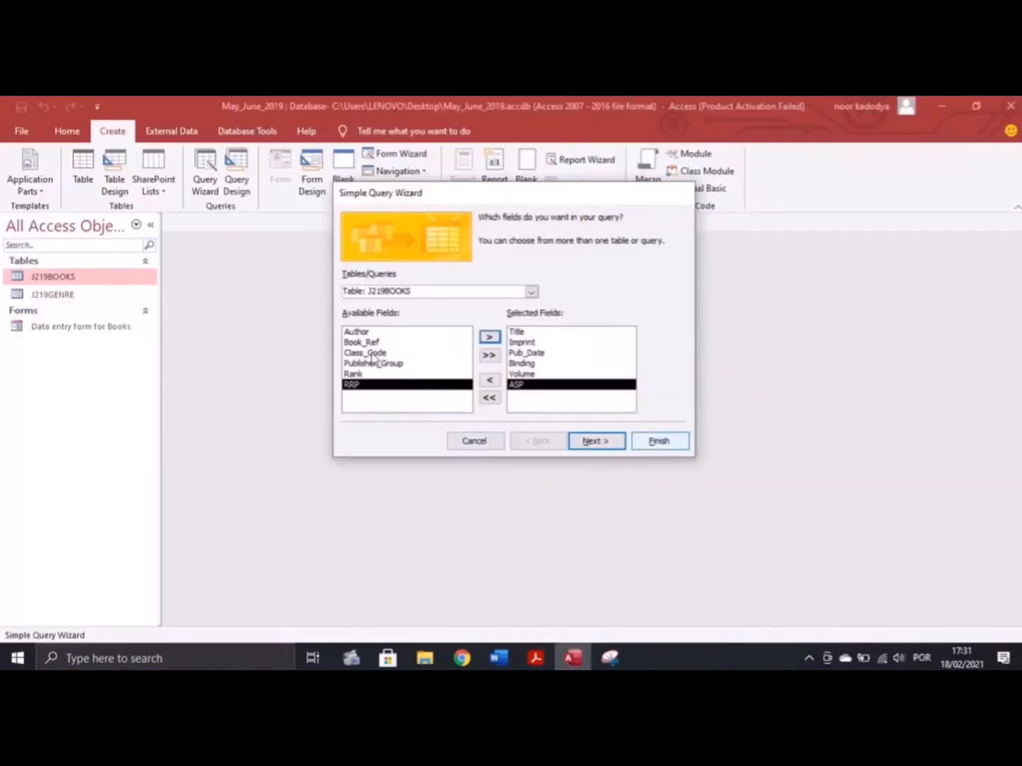
click(540, 661)
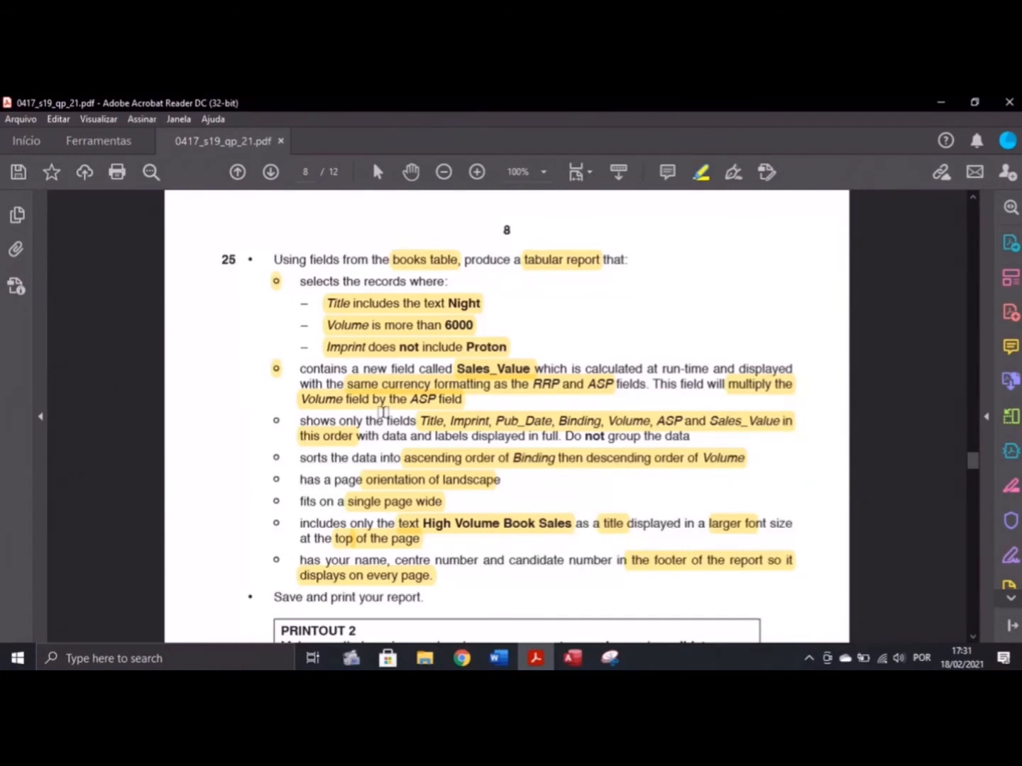
click(573, 658)
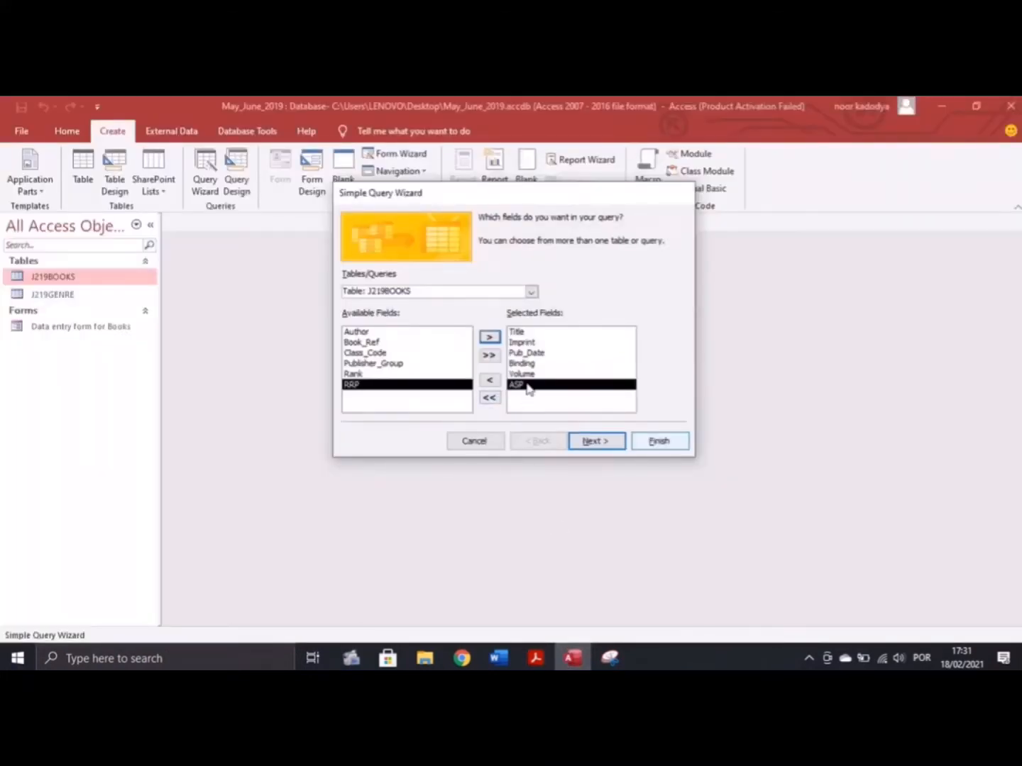
Keep a detail query and finish the wizard to list all 2345 books
click(605, 445)
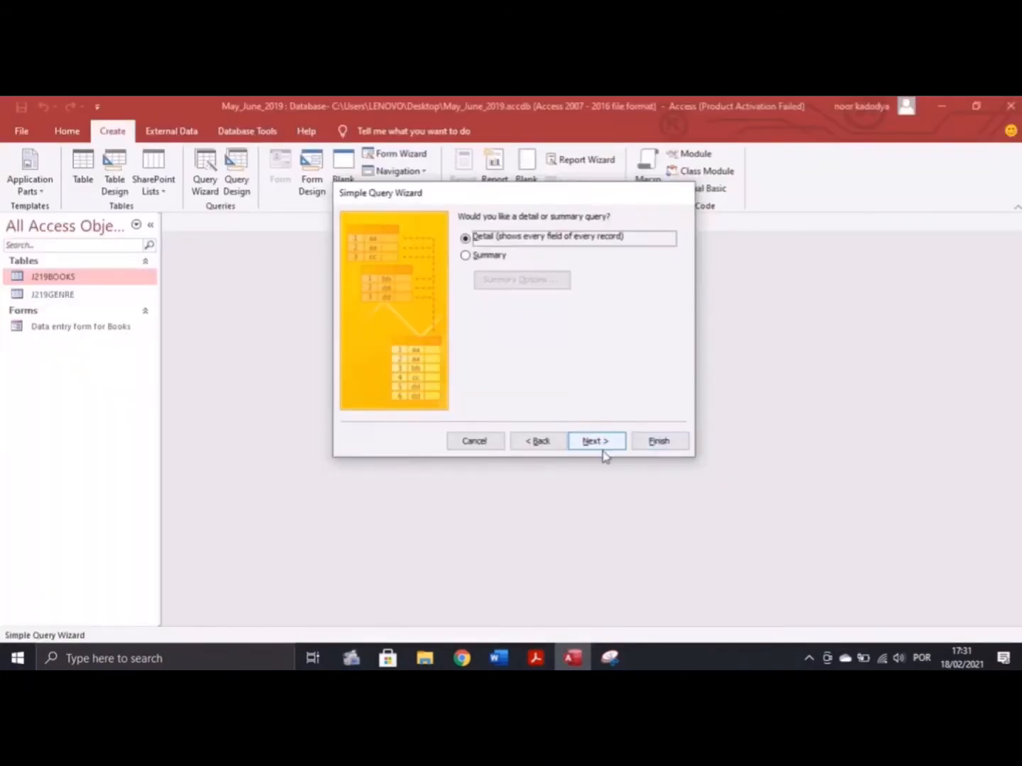
click(589, 445)
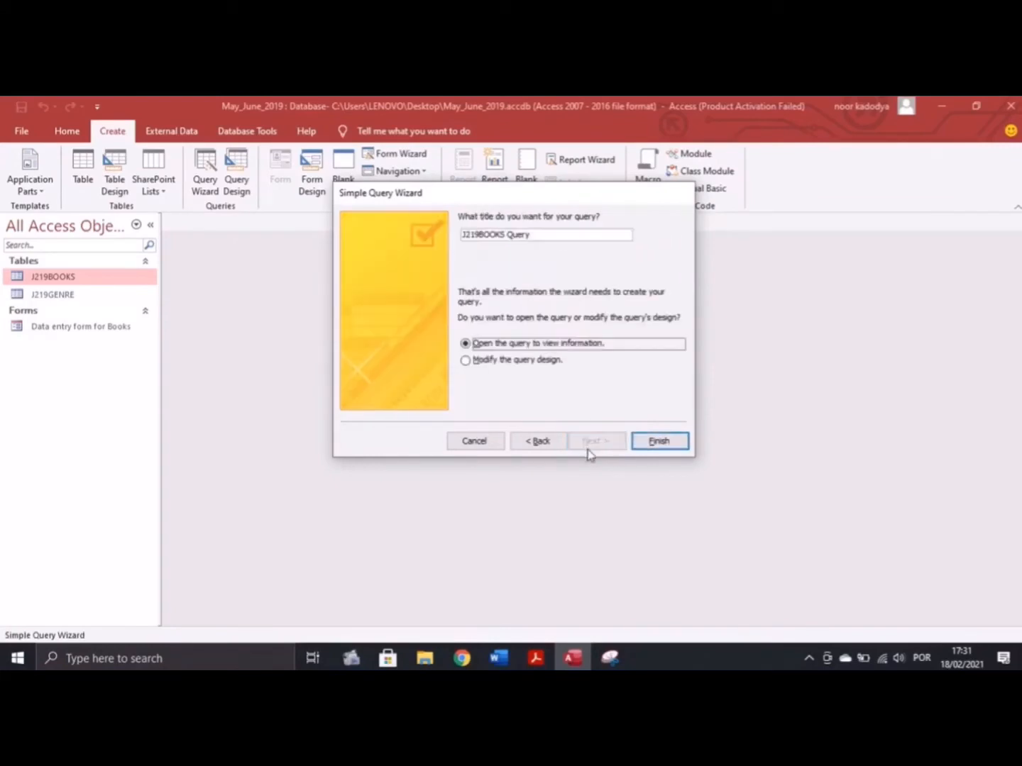
key(Return)
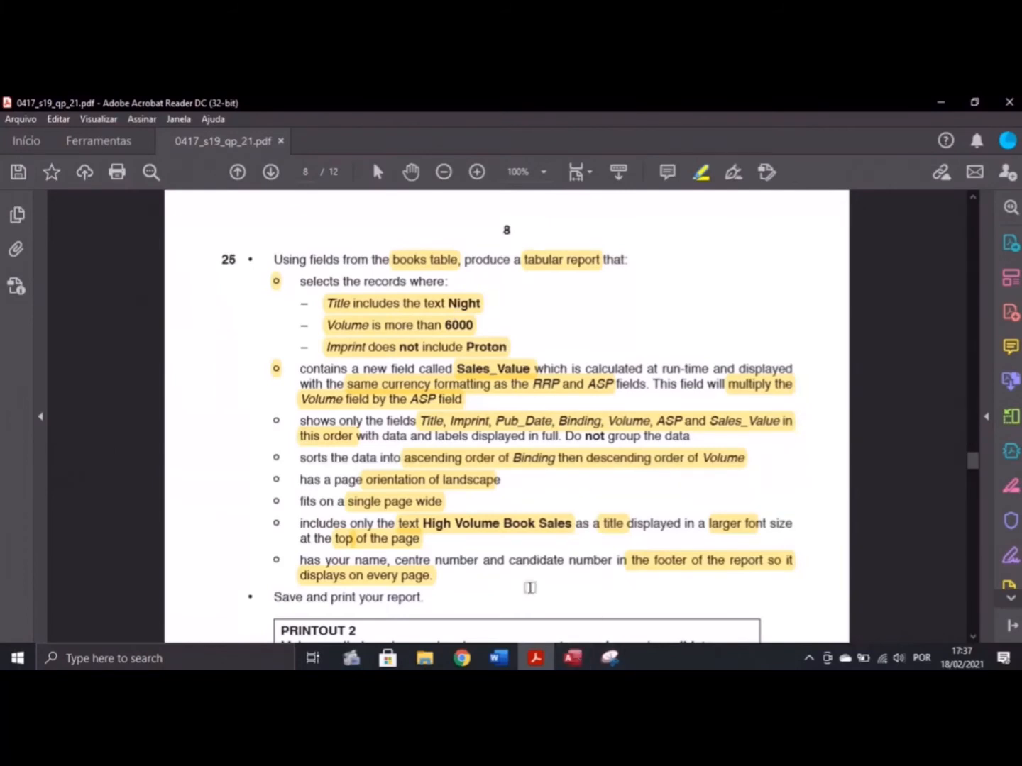
click(573, 658)
click(21, 186)
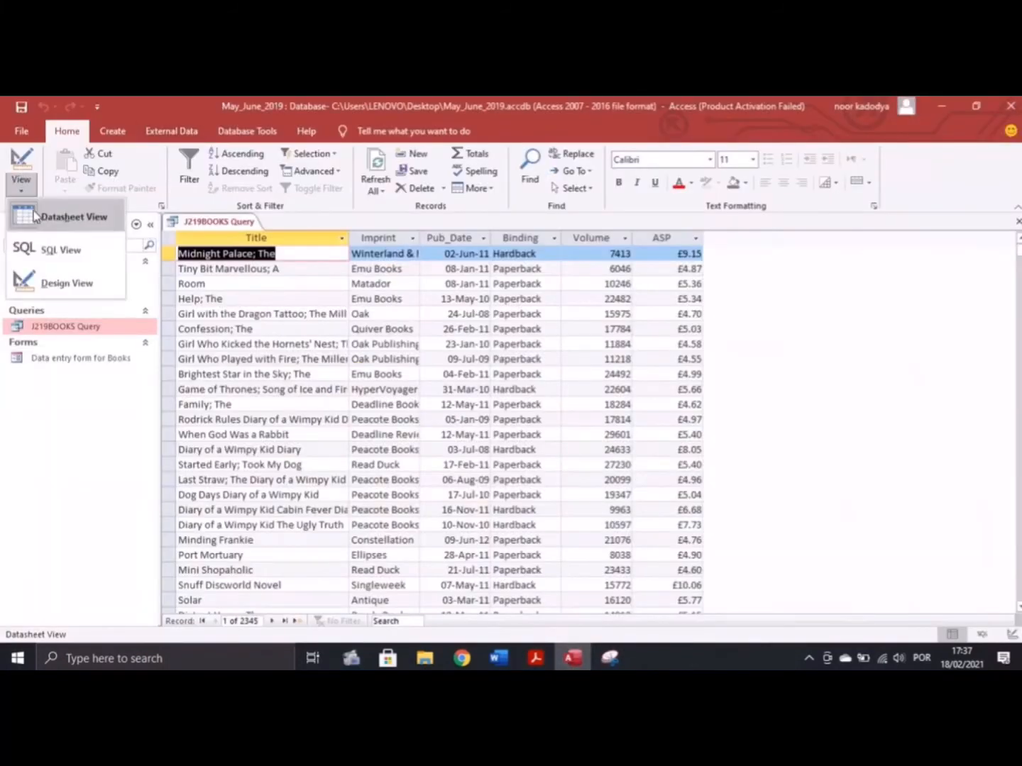
Filter the query with Like "*night*" on Title, >6000 on Volume, <>"proton" on Imprint, and run it
click(64, 281)
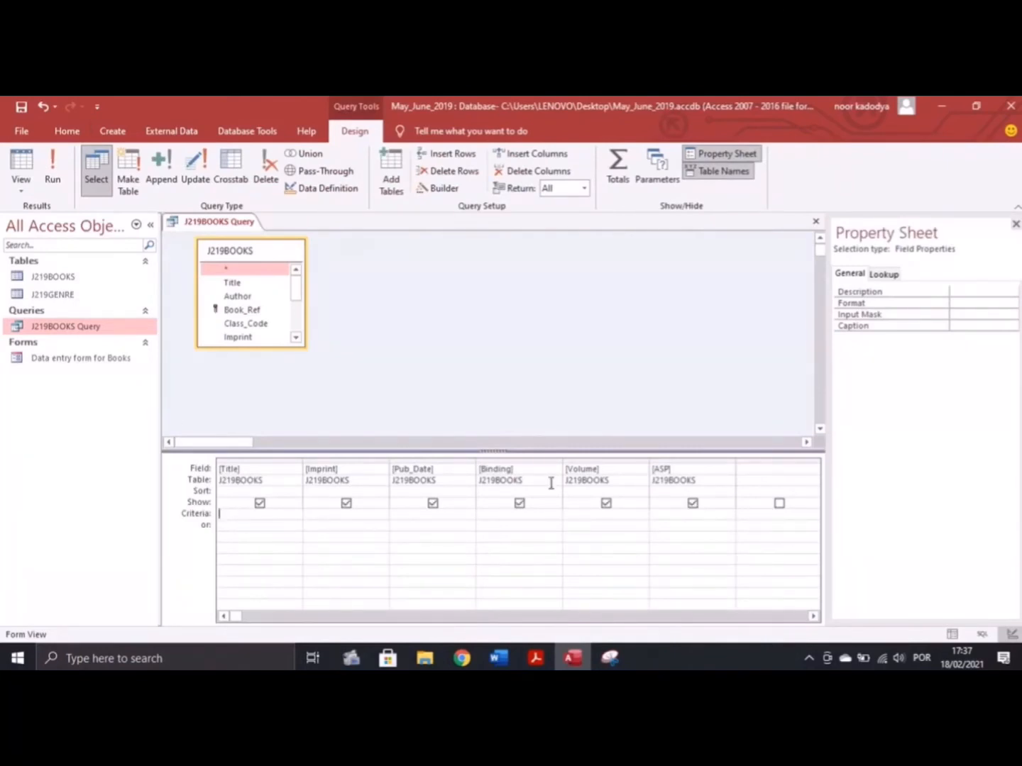
text(Like "*night*)
click(535, 658)
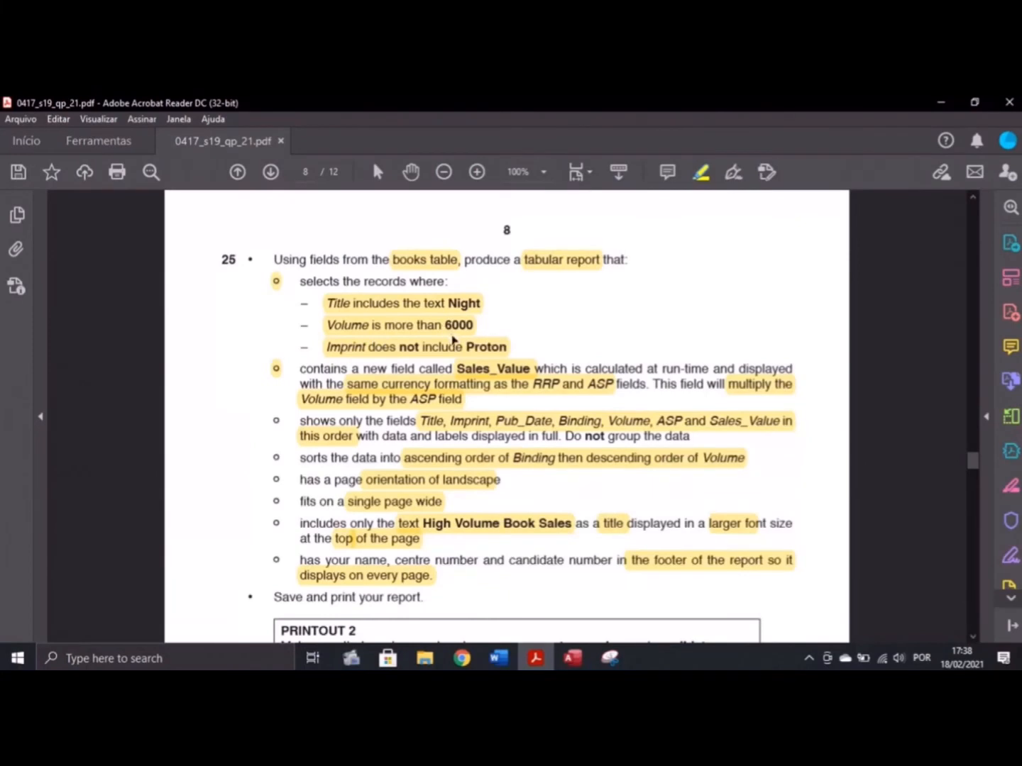
click(572, 657)
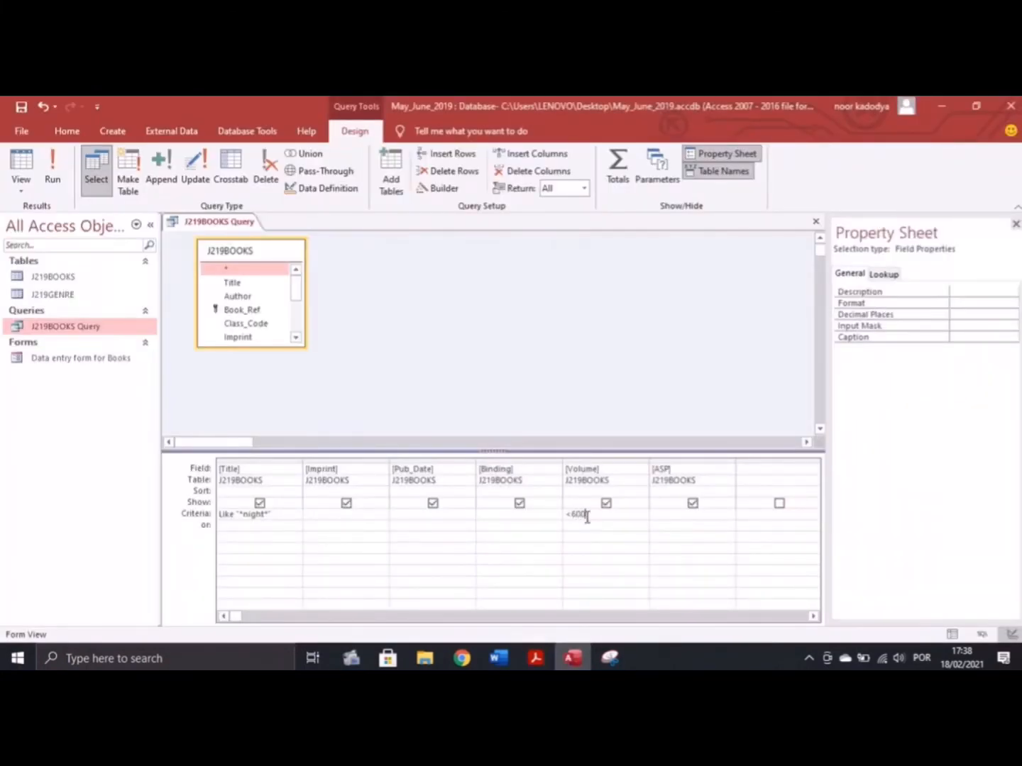
key(alt+Tab)
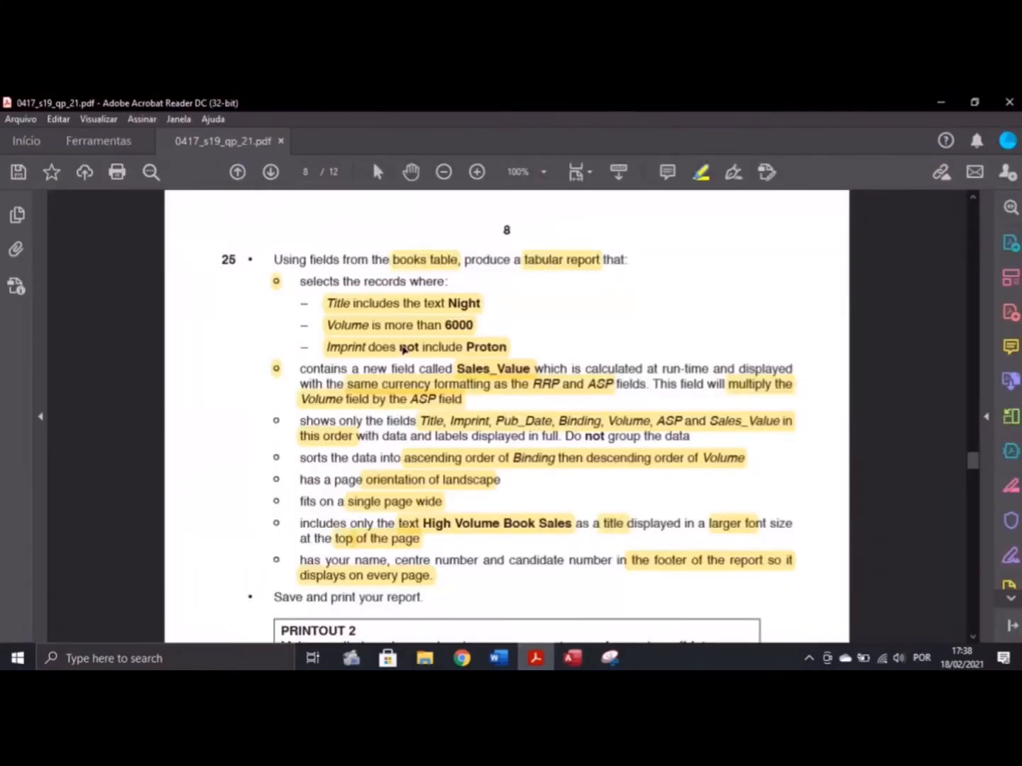
click(573, 658)
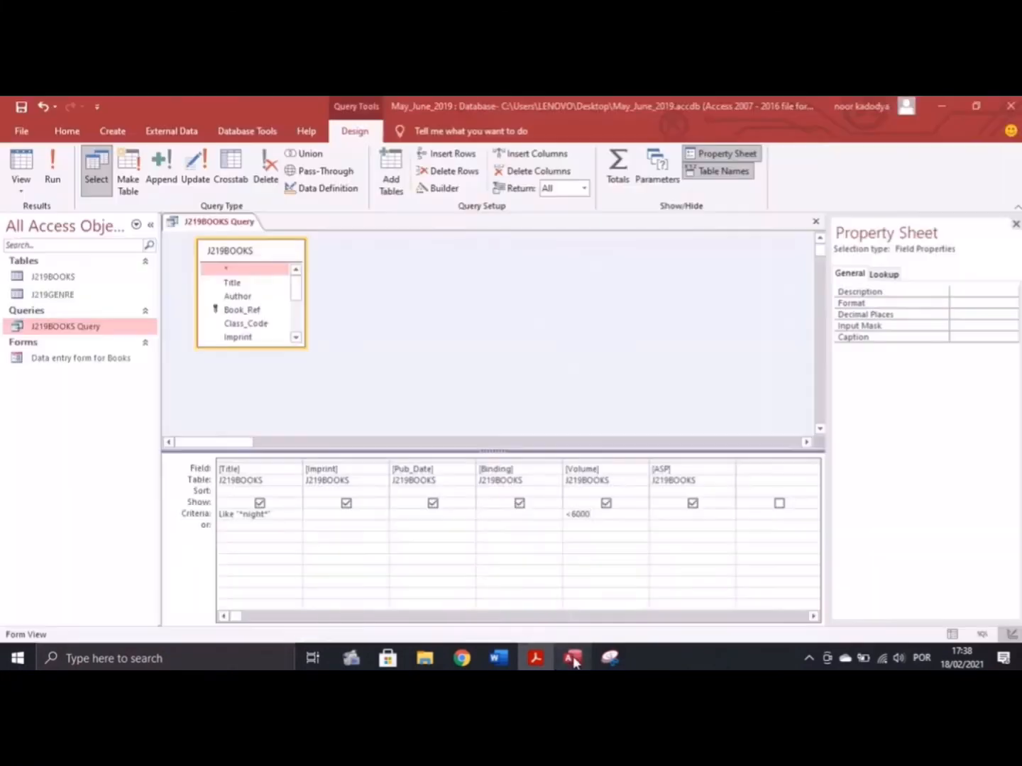
click(321, 513)
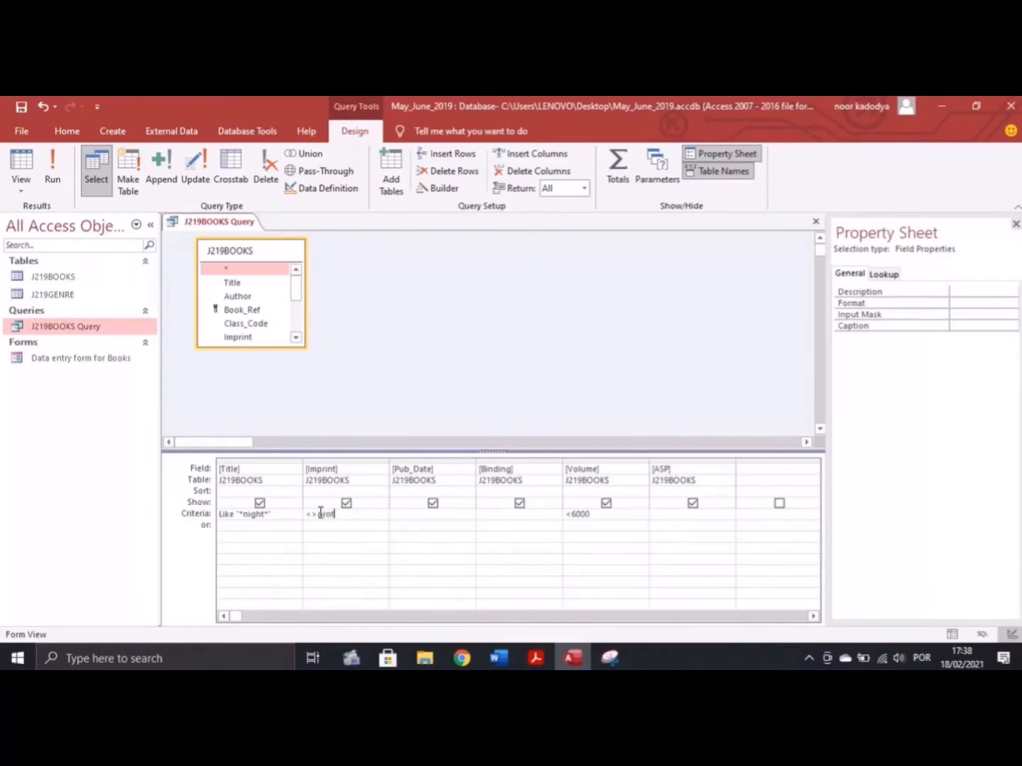
click(51, 174)
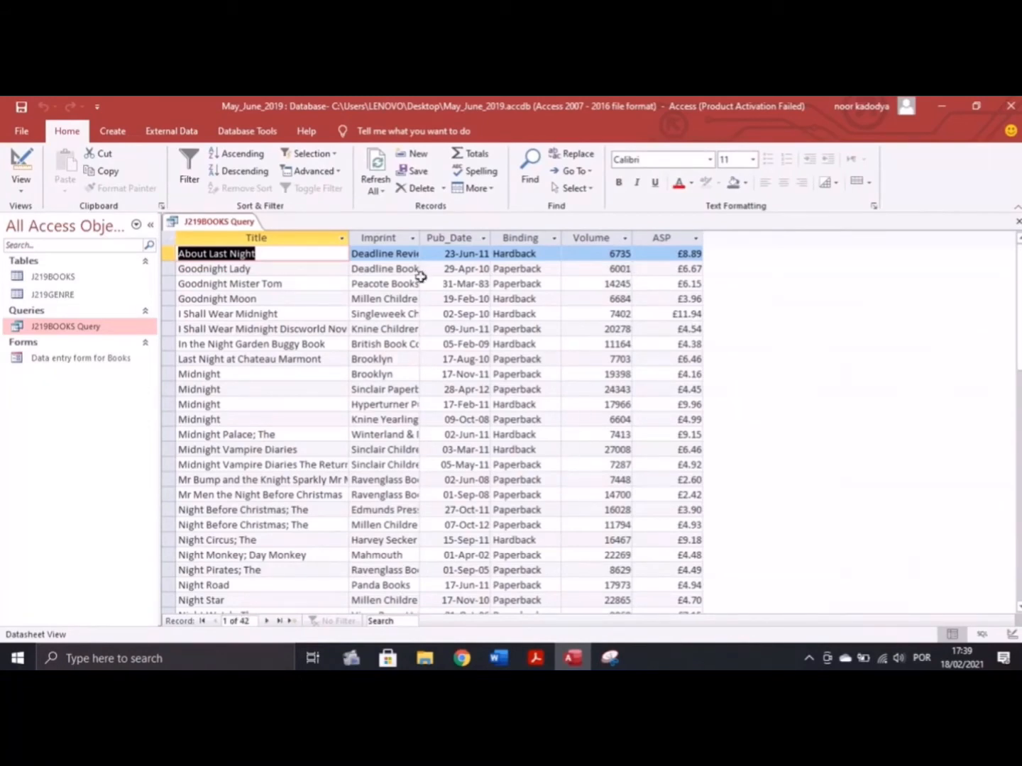
Autofit the Imprint column so the full publisher names show
scroll(277, 265, down, 1)
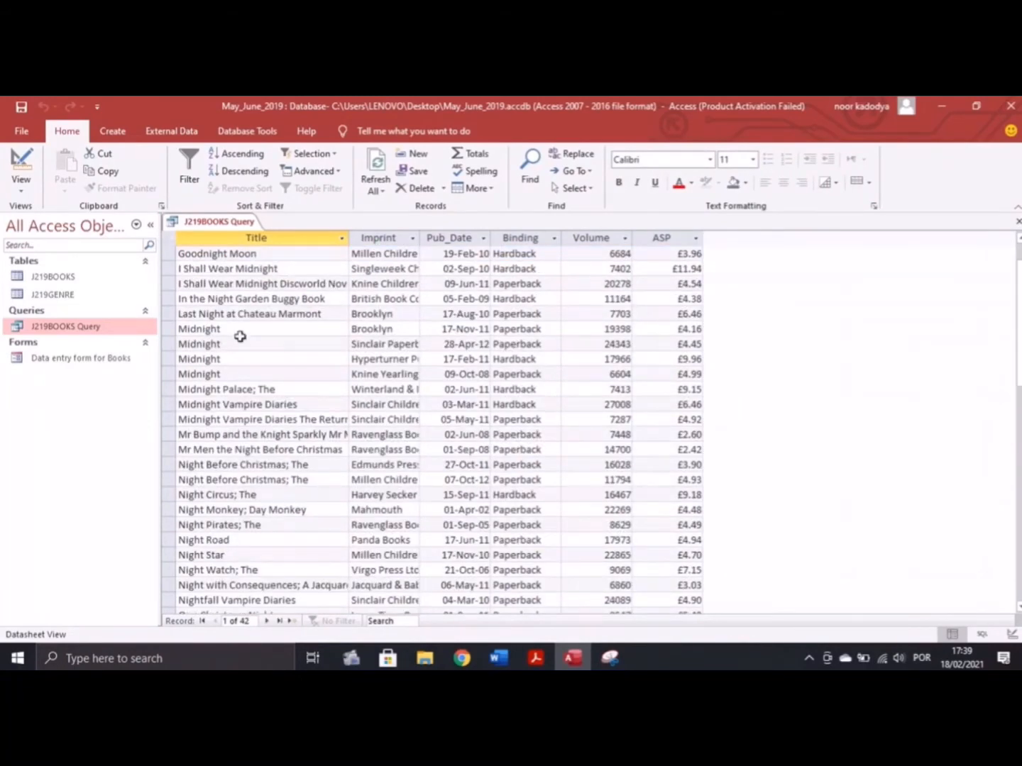
scroll(241, 341, down, 10)
scroll(270, 319, up, 11)
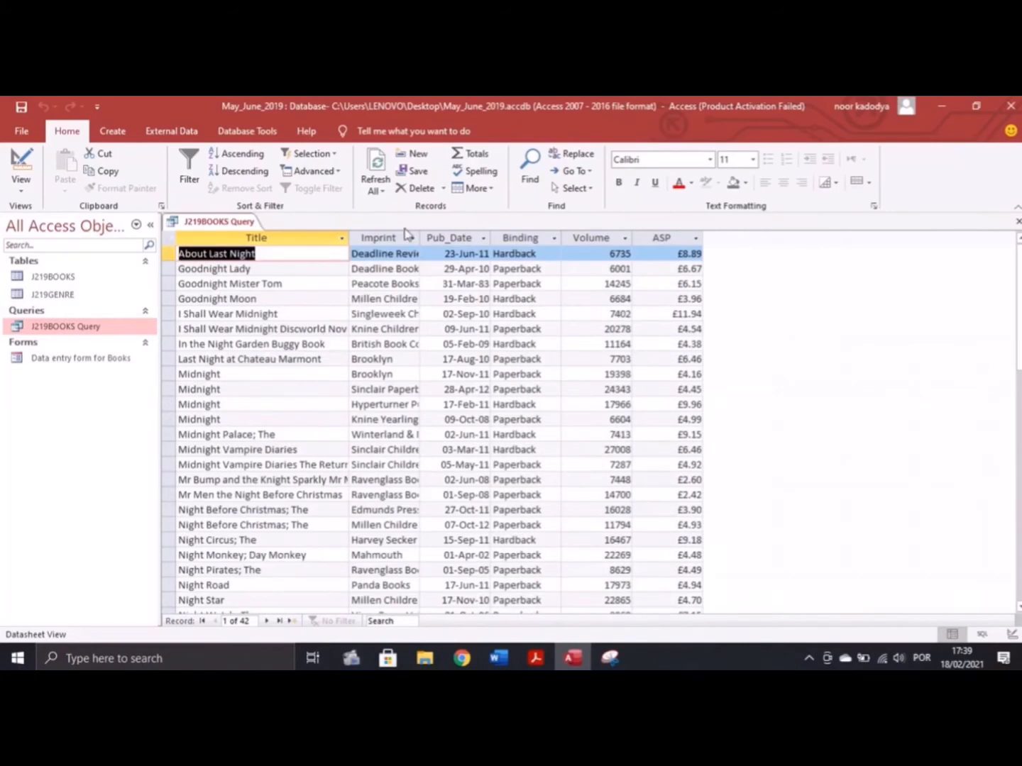
double_click(419, 239)
scroll(432, 273, down, 12)
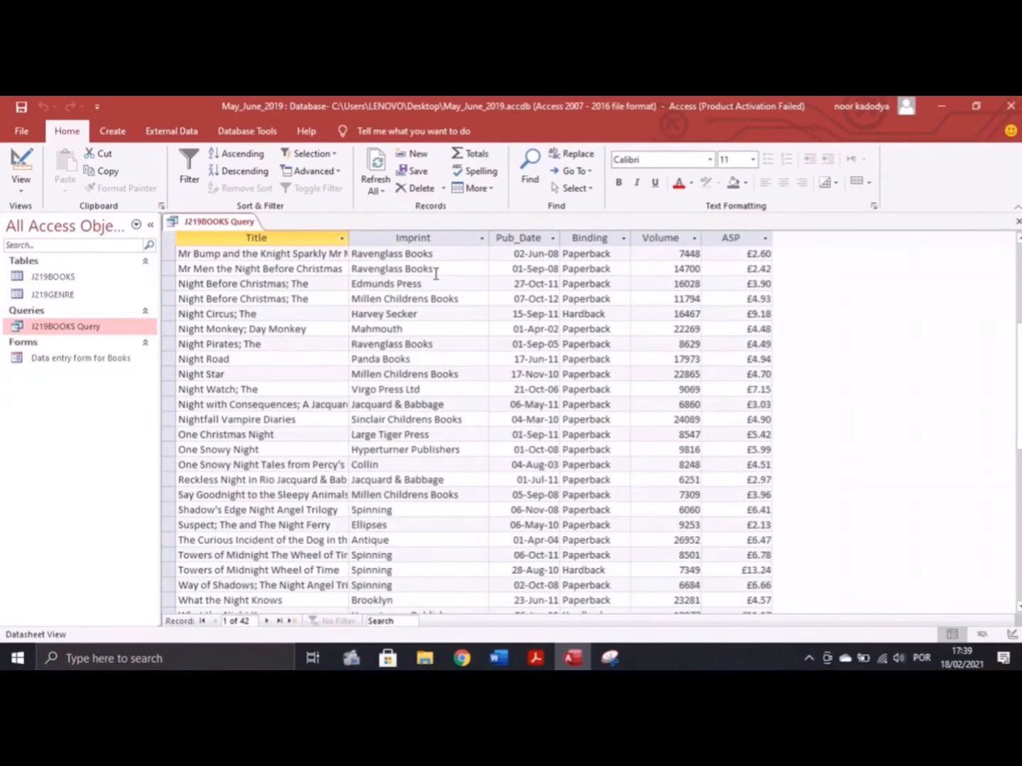
scroll(430, 272, up, 5)
scroll(433, 287, up, 7)
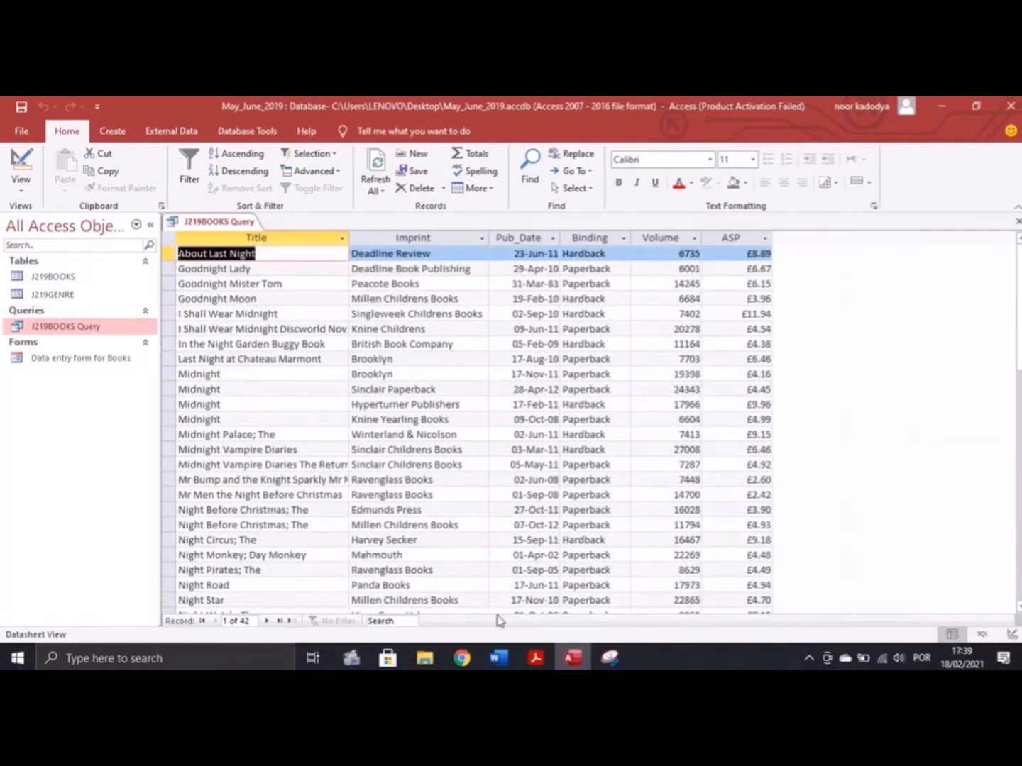
Return the query to Design view and pick the first empty field column
click(535, 659)
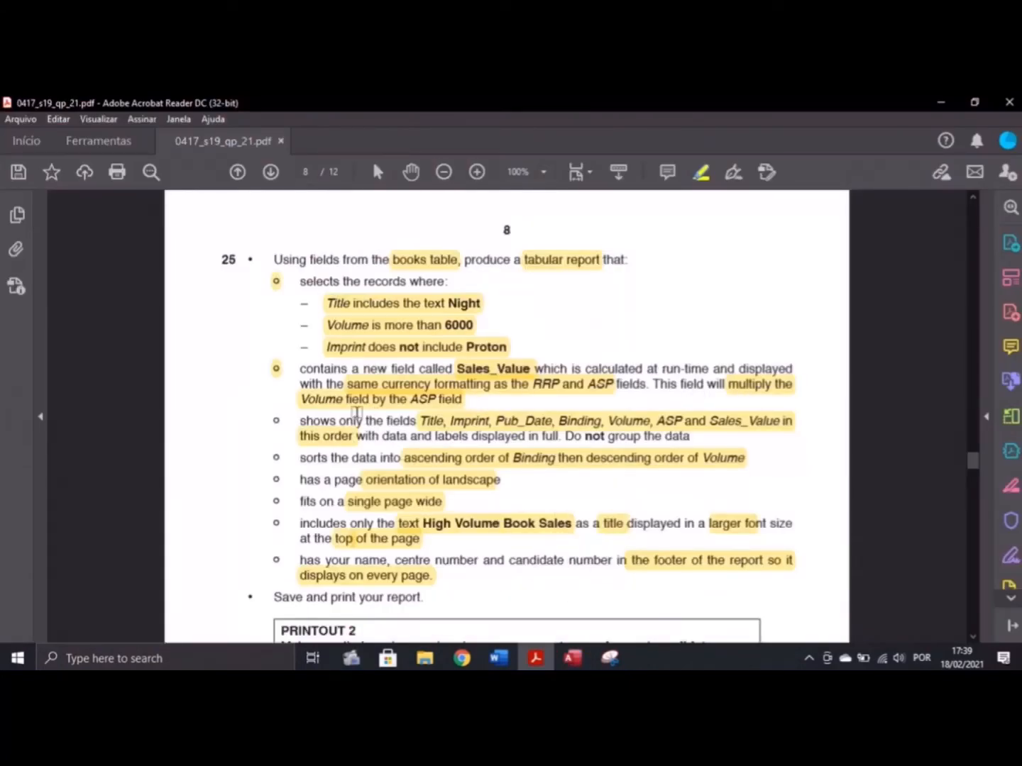
click(573, 658)
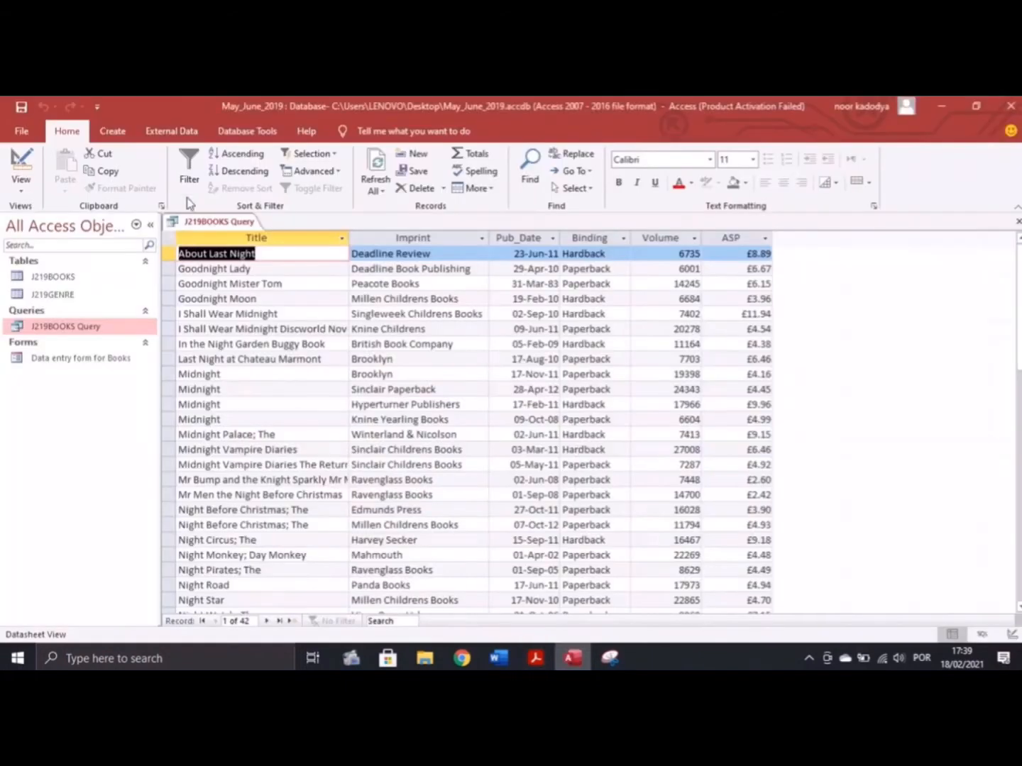
click(21, 185)
click(82, 284)
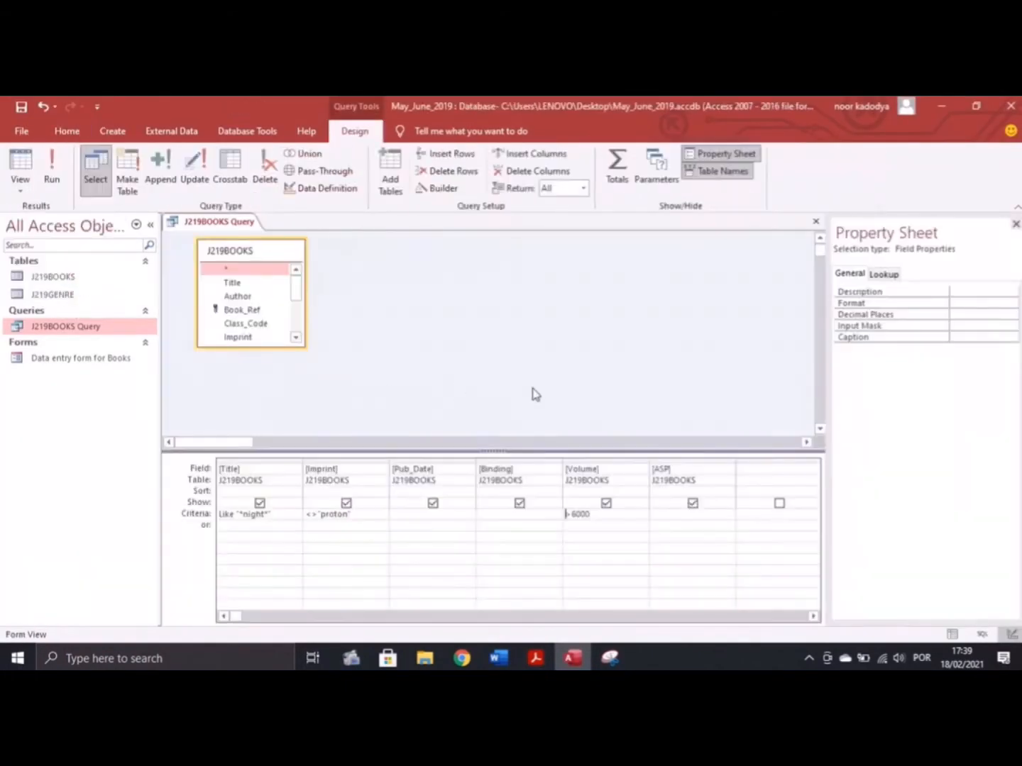
click(750, 471)
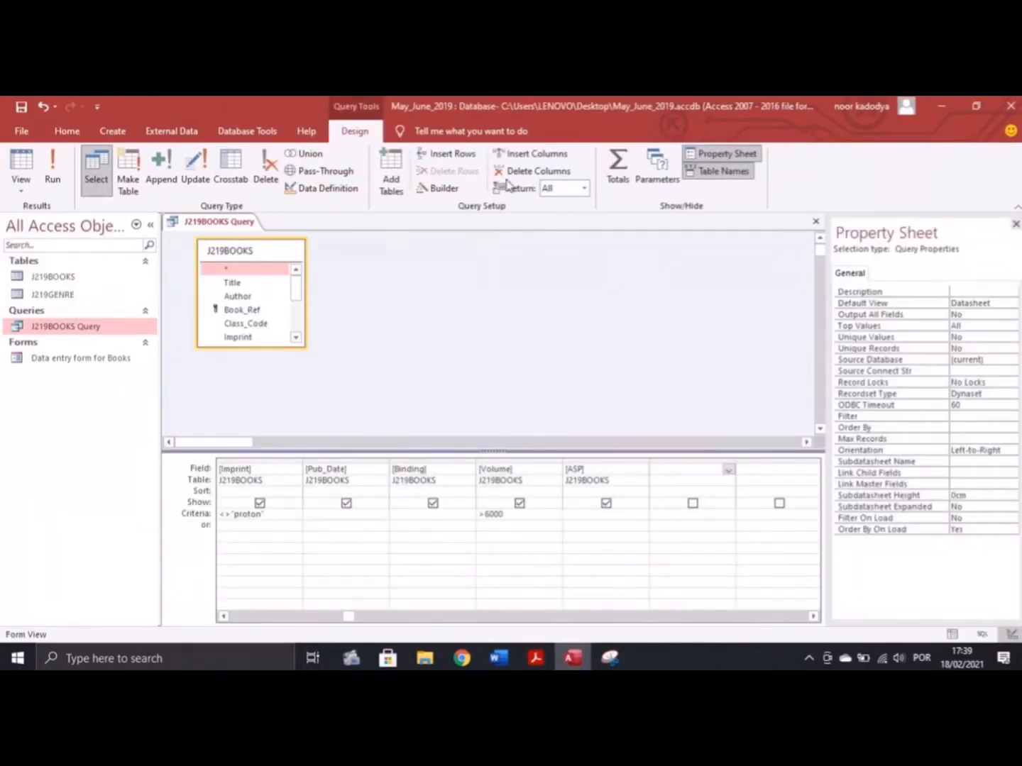
Build the expression Volume * ASP in the Expression Builder for the new column
click(437, 190)
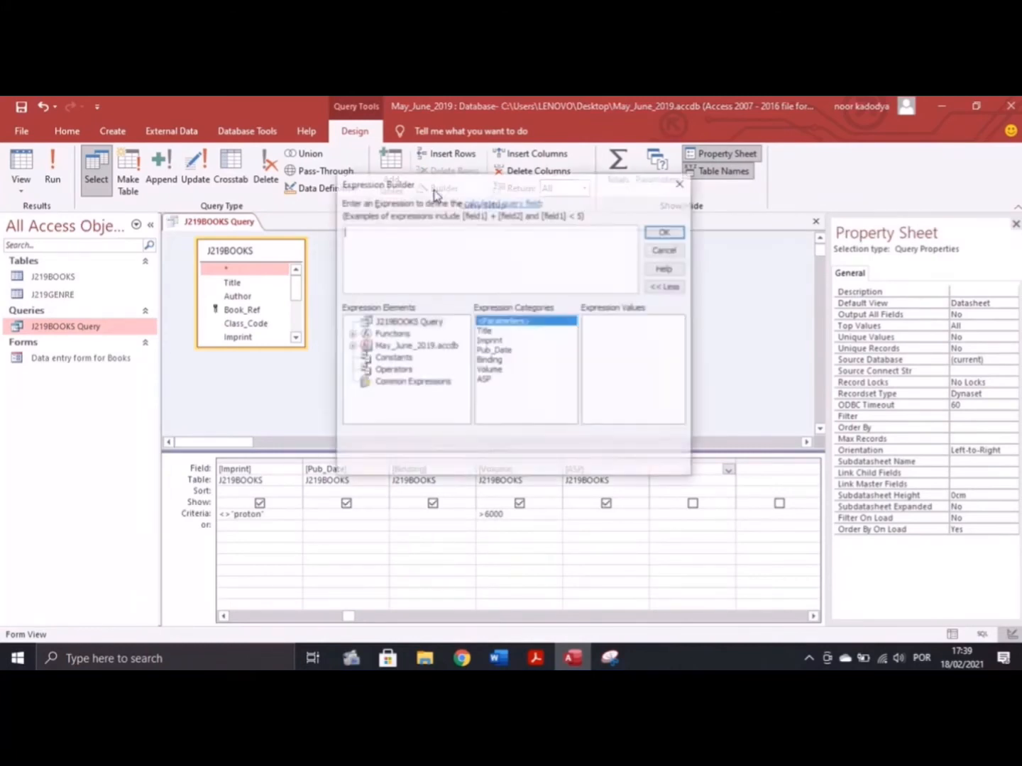
click(489, 370)
double_click(488, 370)
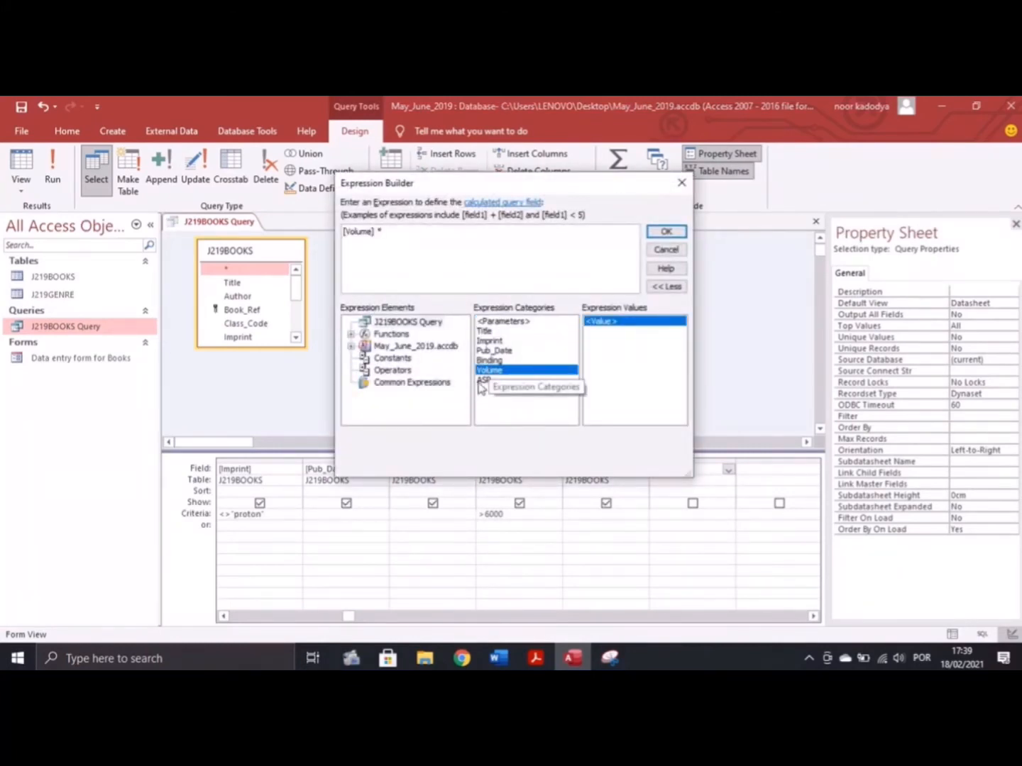
text(*)
double_click(483, 379)
click(653, 236)
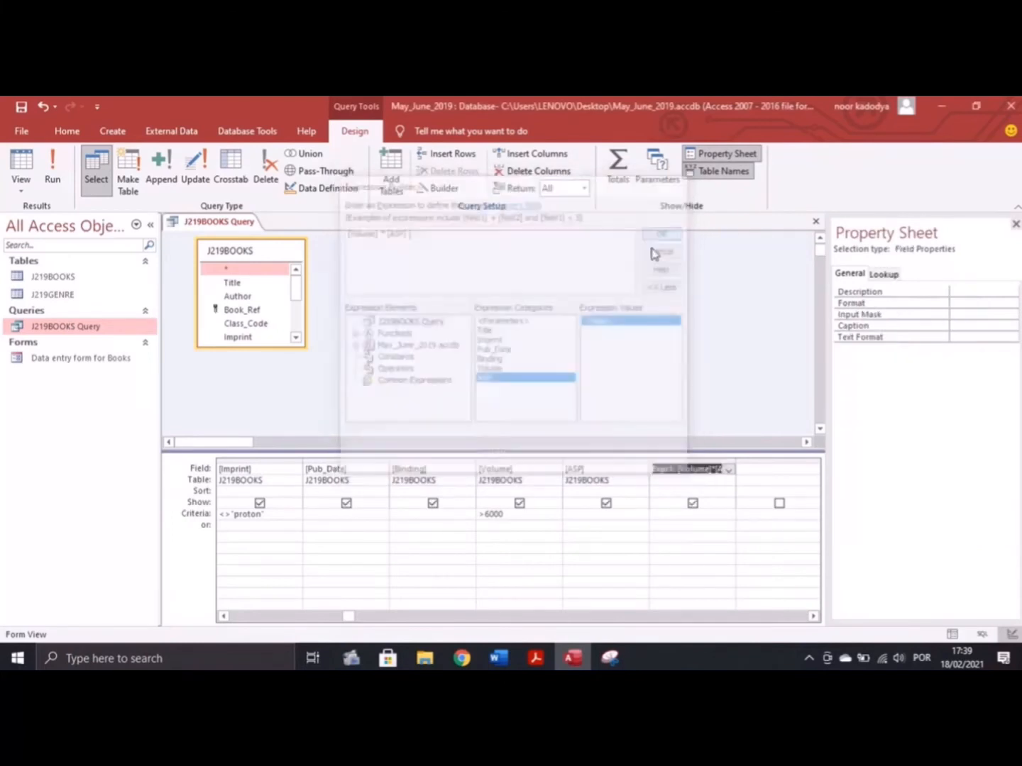
Rename the calculated field Sales_Value and run the query to show its values
drag(675, 475, 646, 477)
key(Delete)
key(Delete)
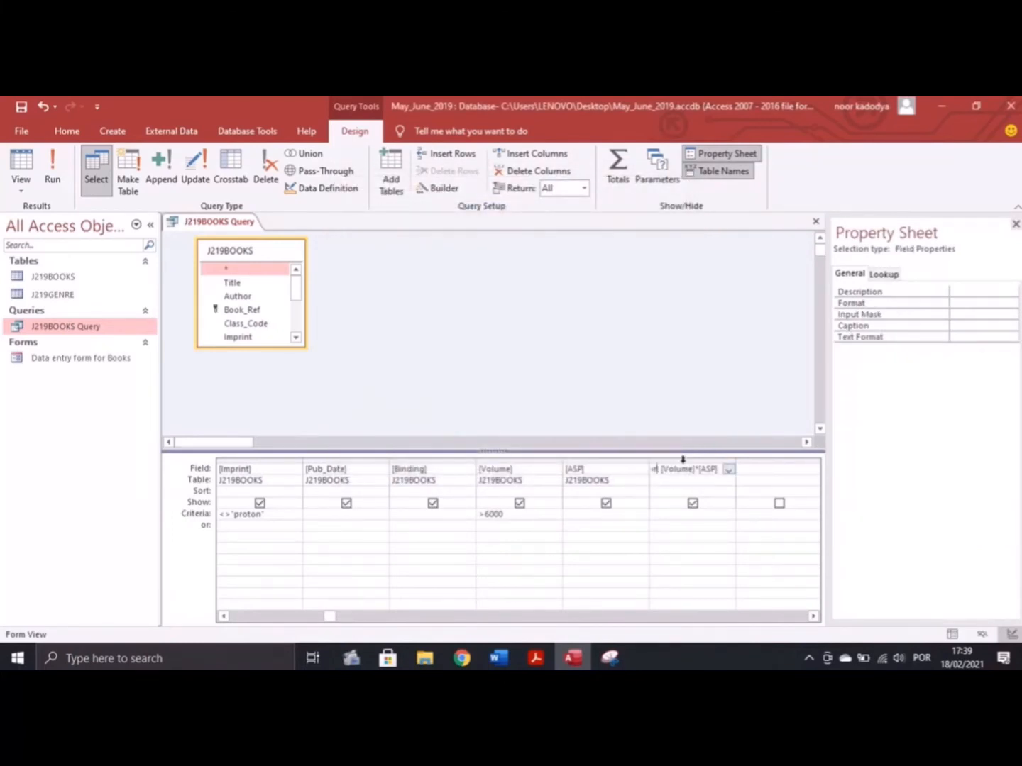
text(Sales_Value: [Volu)
click(53, 167)
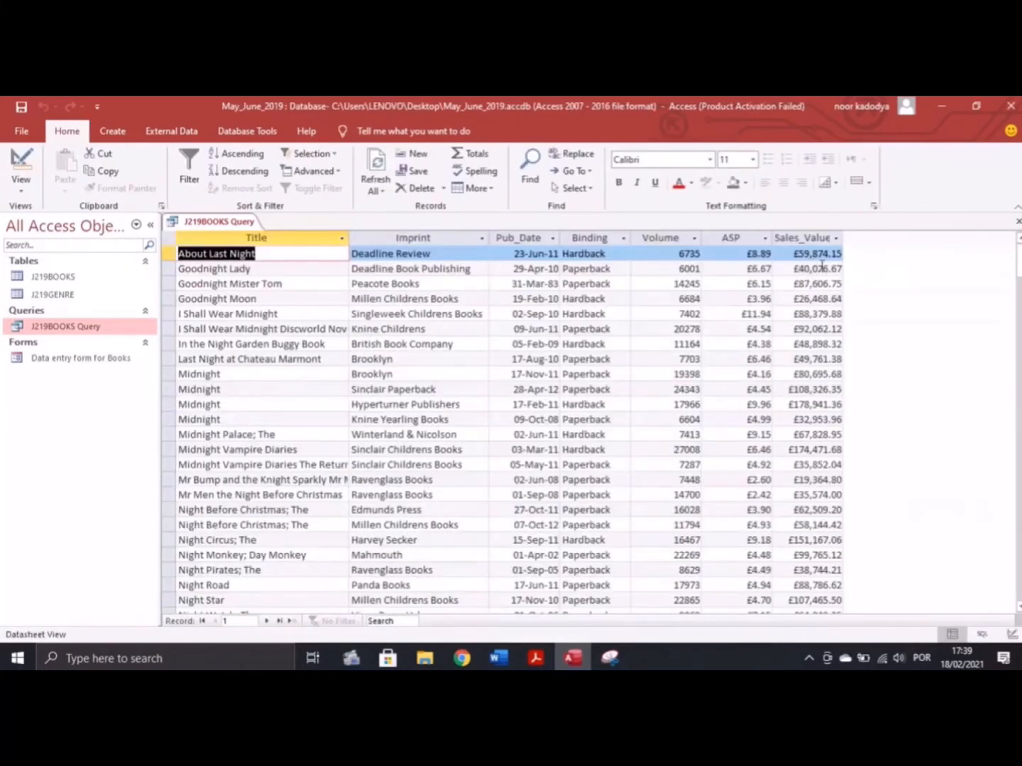
mouse_move(535, 658)
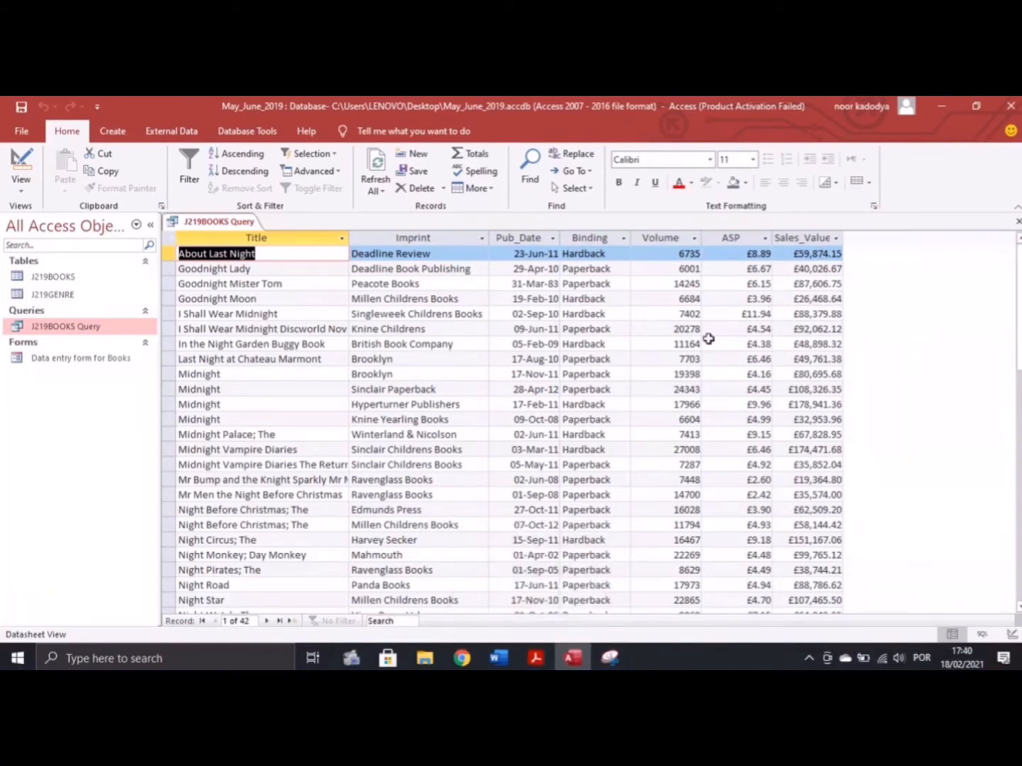
Set Sales_Value's Decimal Places to 2 in the Property Sheet and run the query
click(801, 240)
click(22, 182)
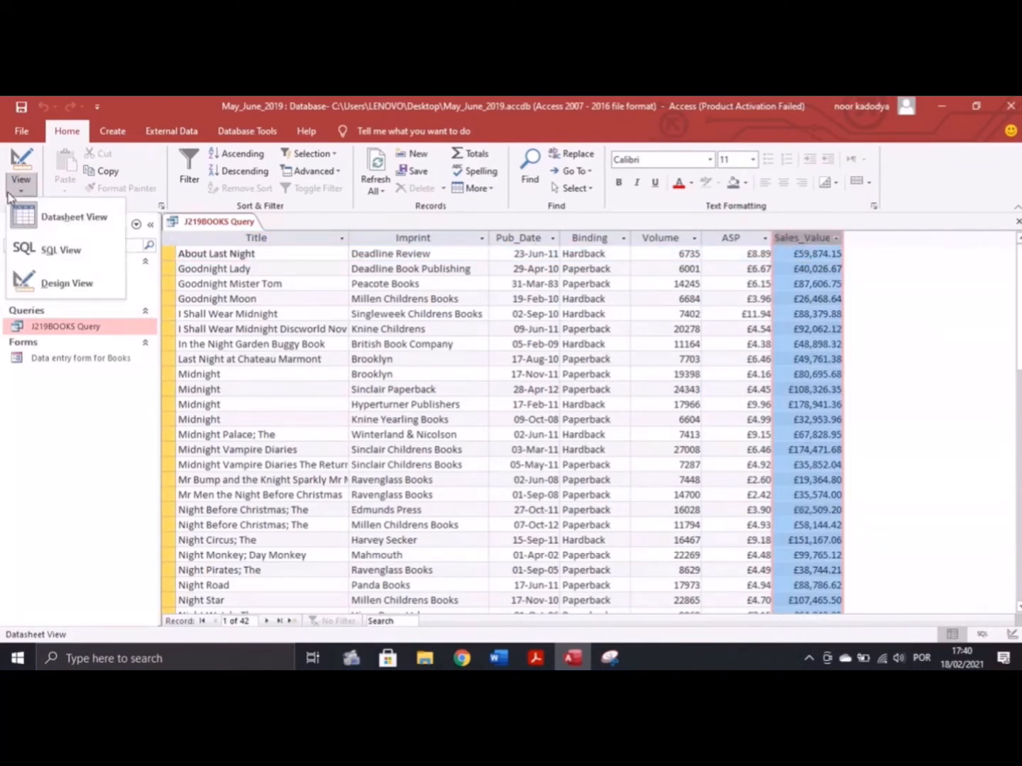
click(41, 280)
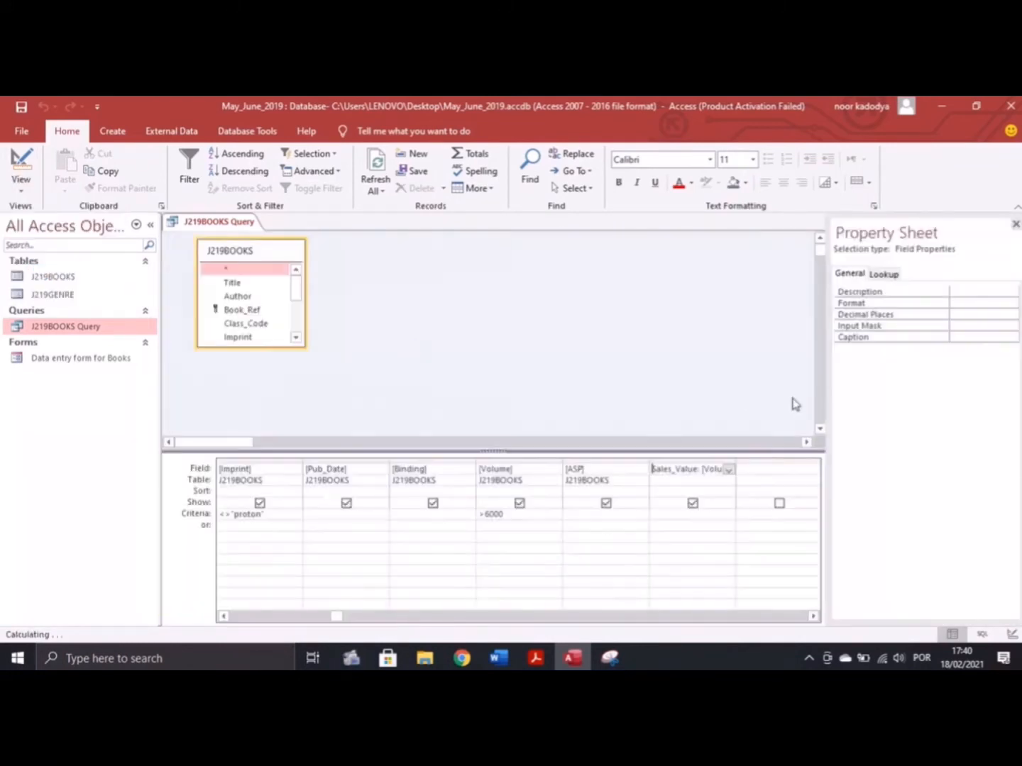
click(693, 470)
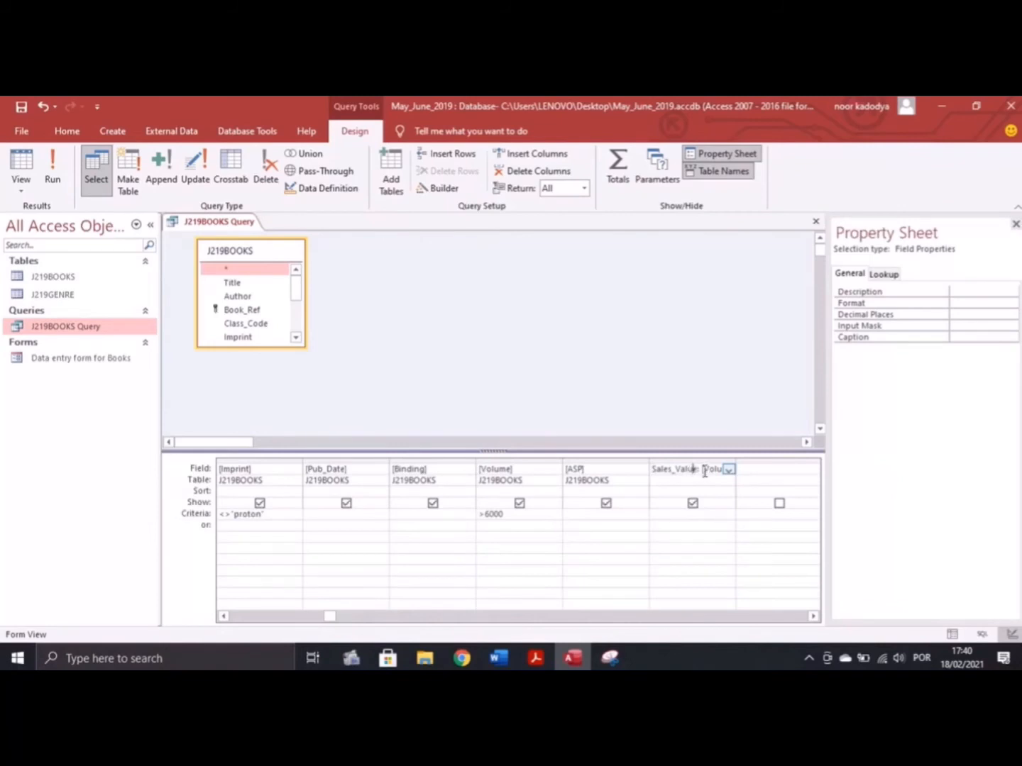
click(990, 315)
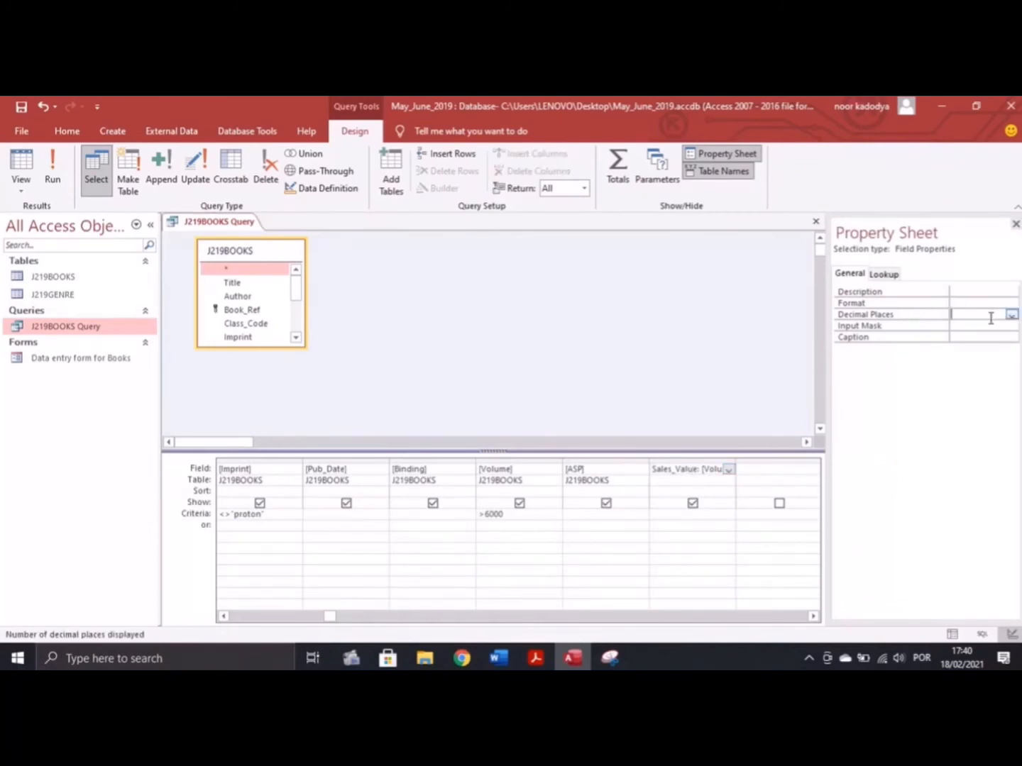
click(1012, 315)
click(961, 356)
click(54, 170)
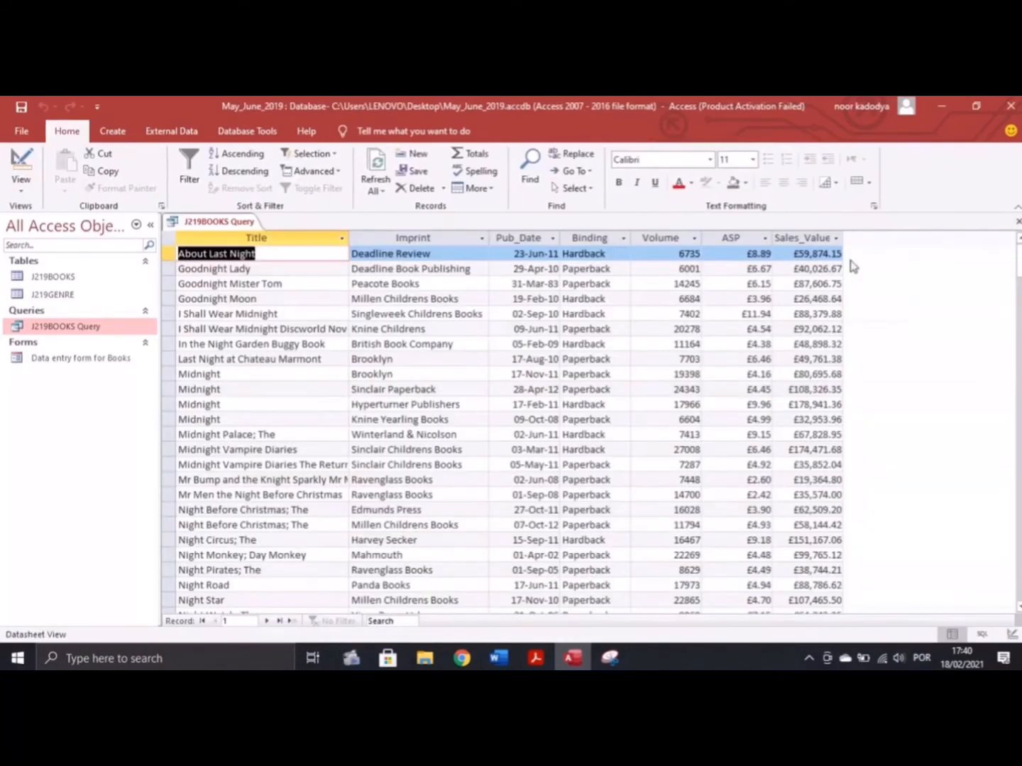
Back in Design view, reapply 2 decimal places to Sales_Value and rerun the query
click(21, 187)
click(49, 284)
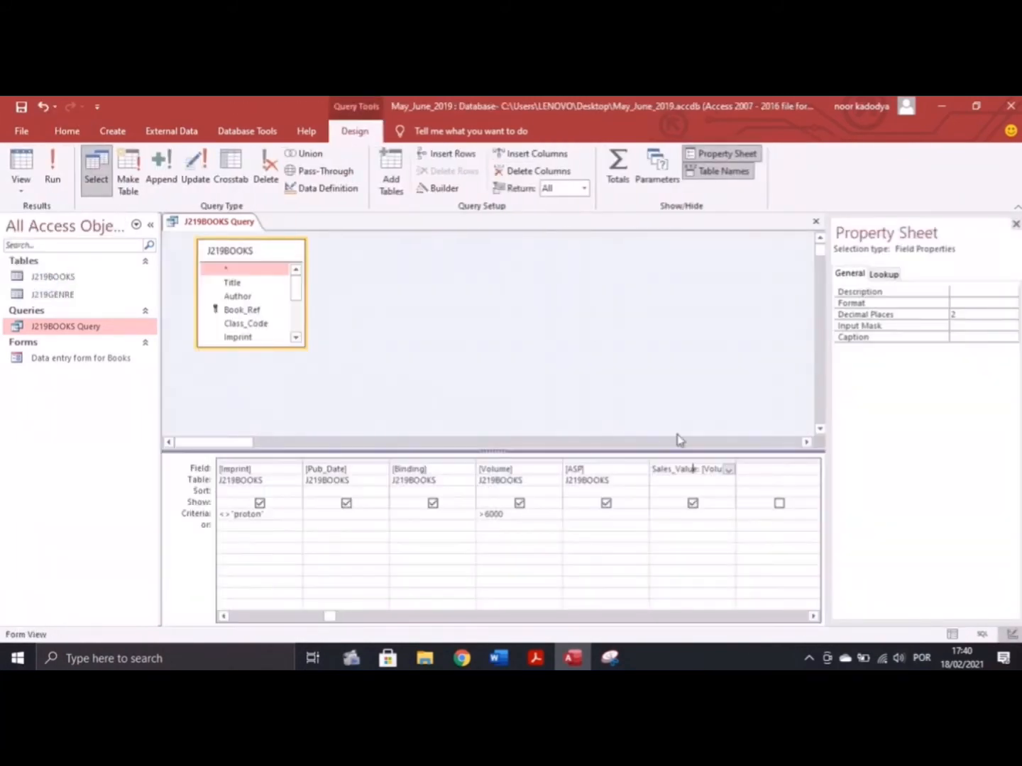
click(619, 469)
click(1013, 326)
click(560, 419)
click(1013, 314)
click(954, 357)
click(48, 177)
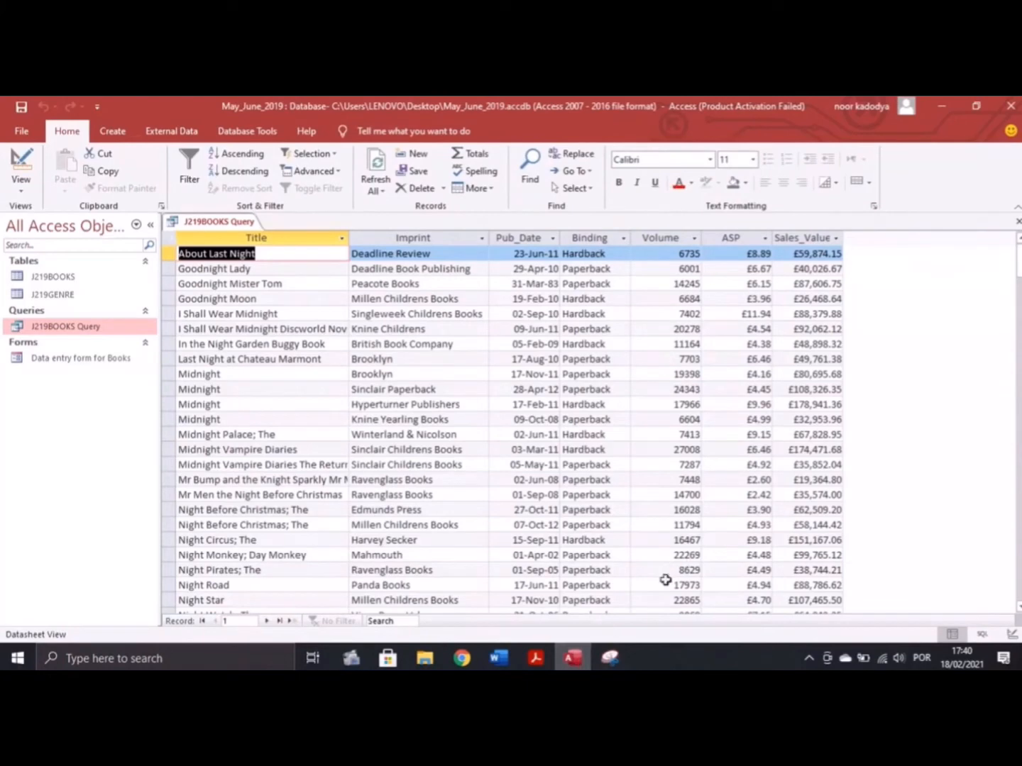
Review the exam task, then launch the Report Wizard for the J219BOOKS Query
click(537, 660)
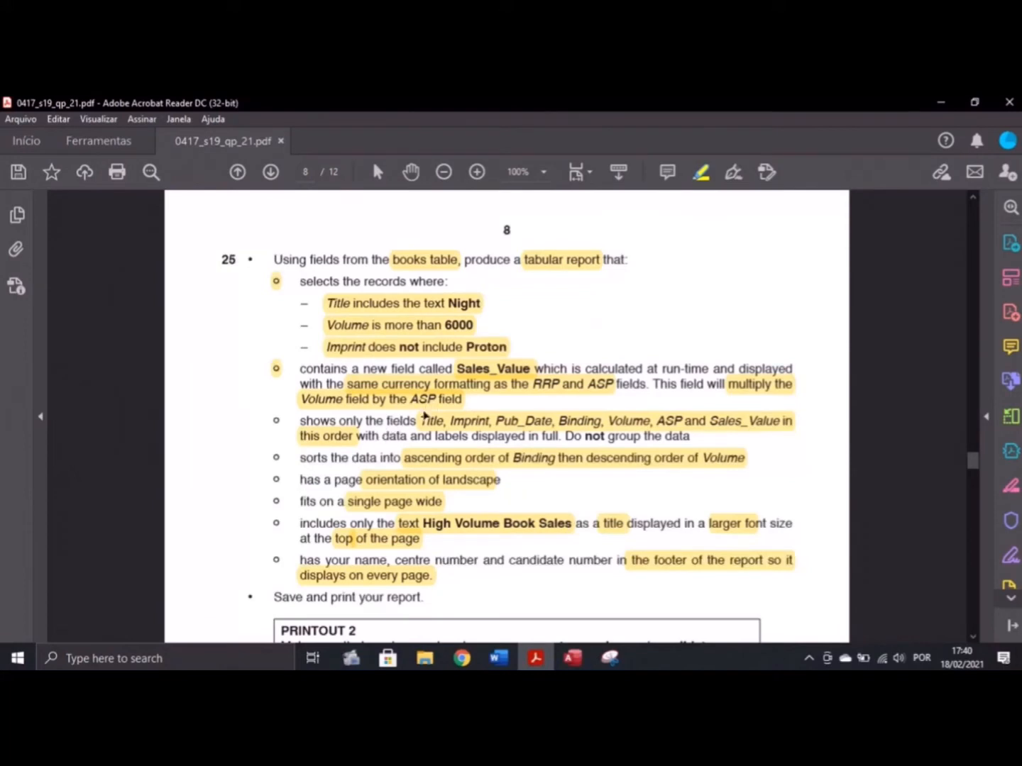
click(573, 659)
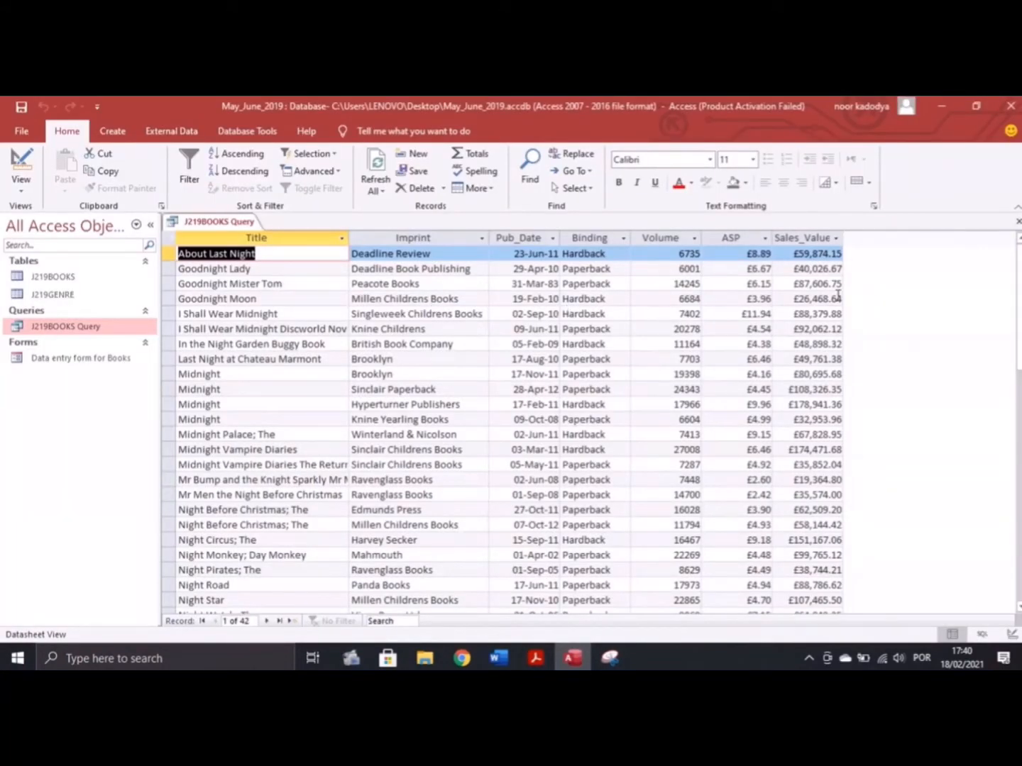
click(536, 659)
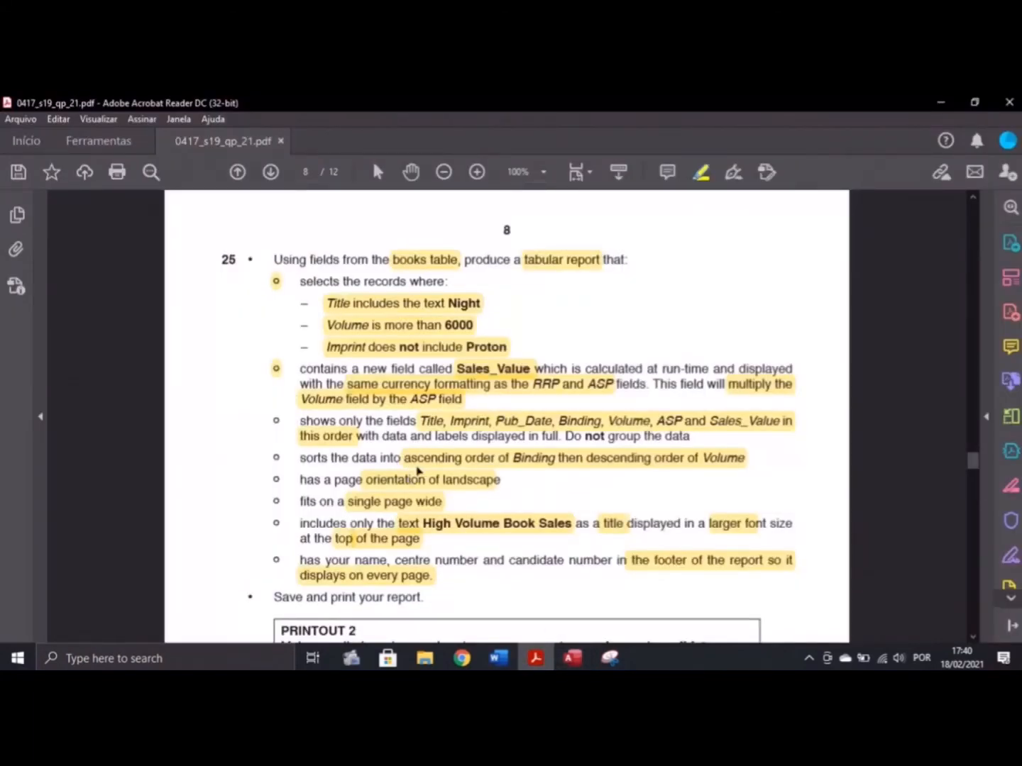
click(573, 658)
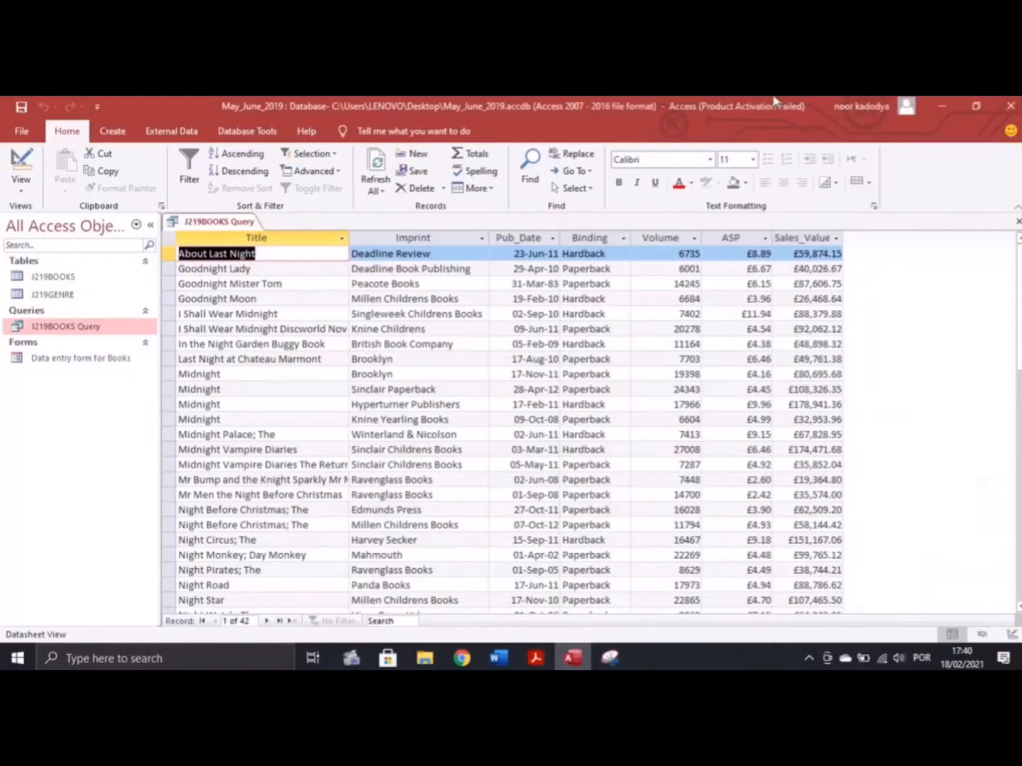
click(113, 135)
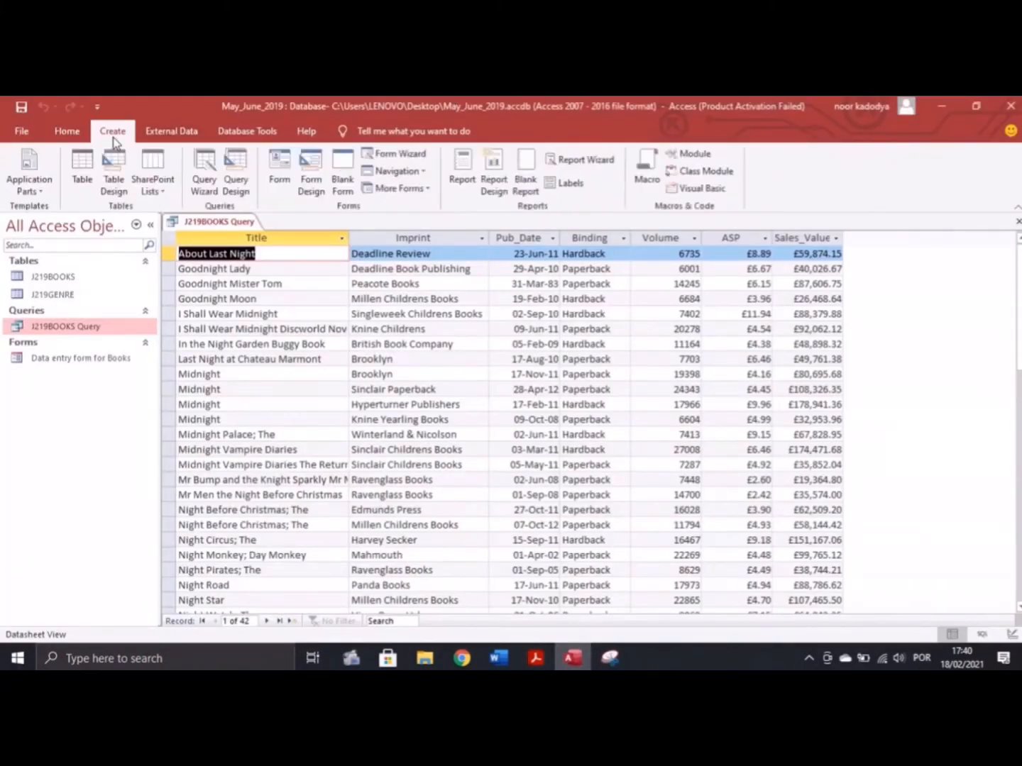
click(580, 161)
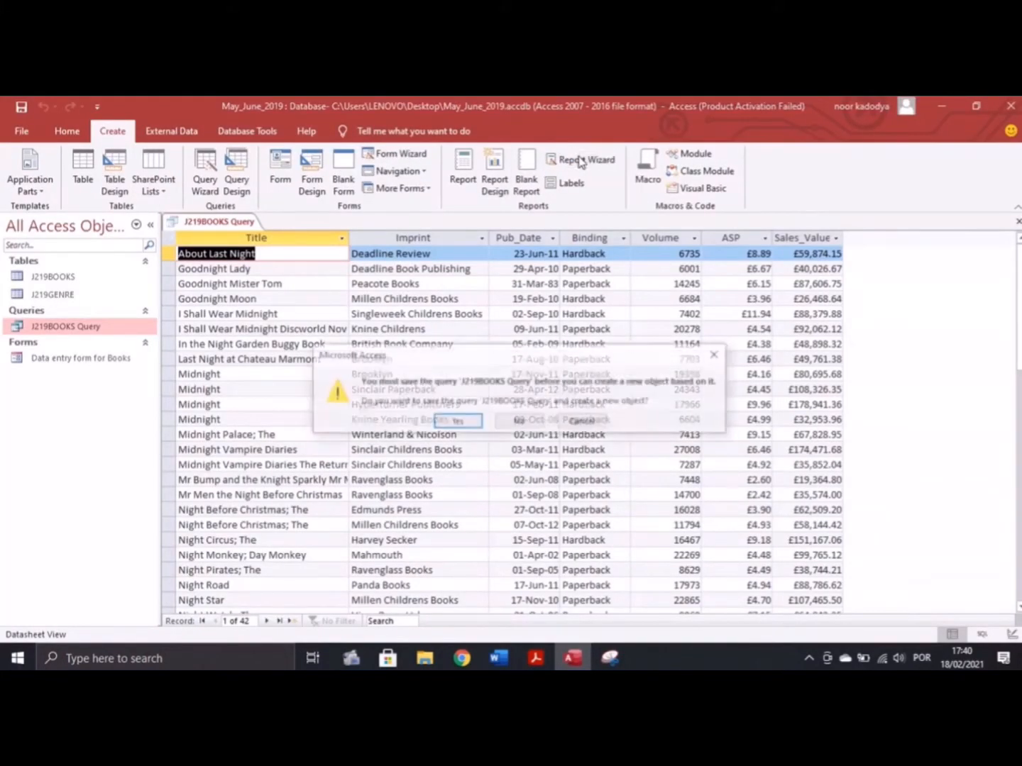
Save the query and add all its fields to the report without grouping
click(455, 421)
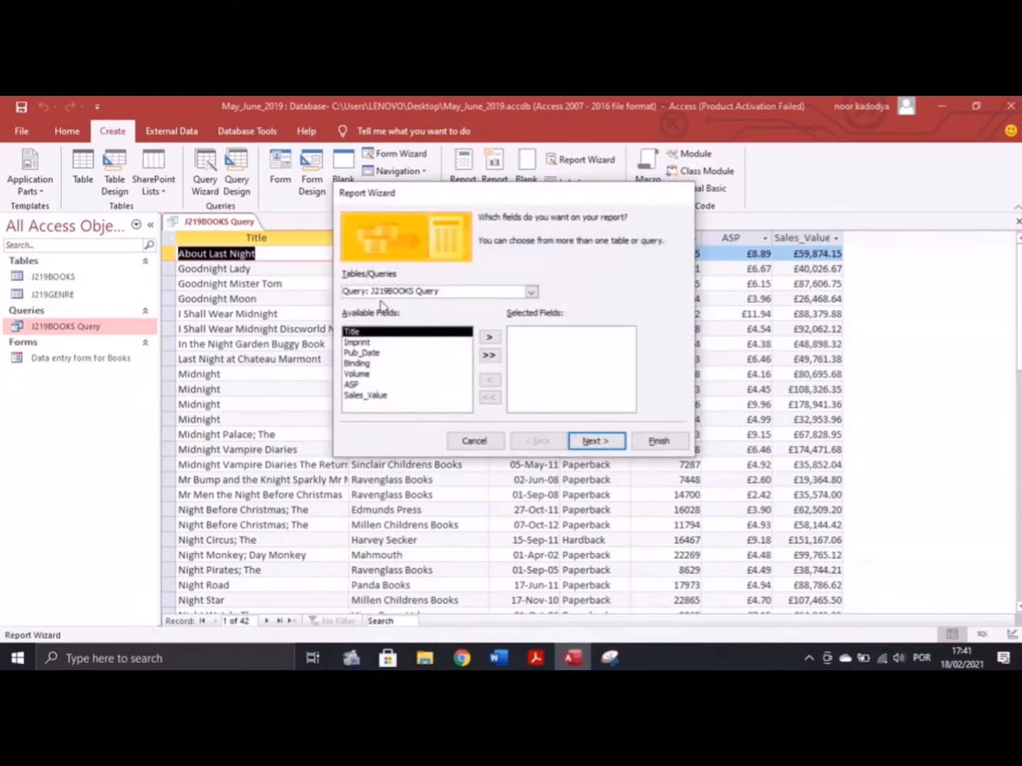
click(489, 338)
click(489, 337)
click(489, 338)
click(489, 338)
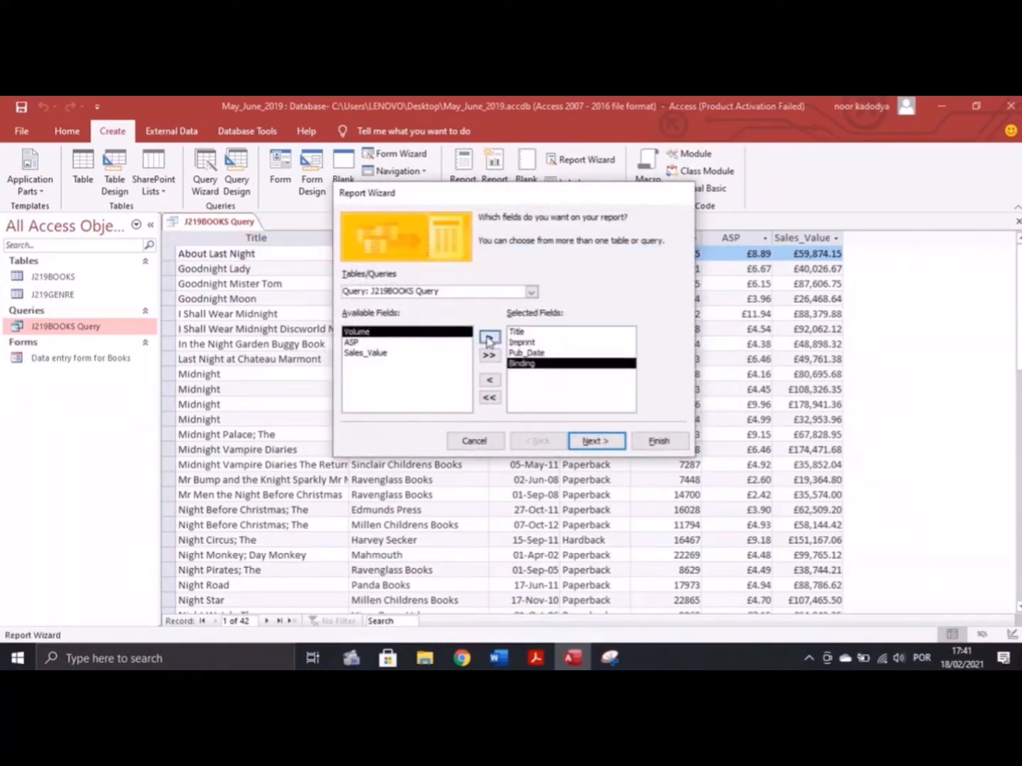
click(489, 338)
click(489, 337)
click(489, 337)
click(590, 441)
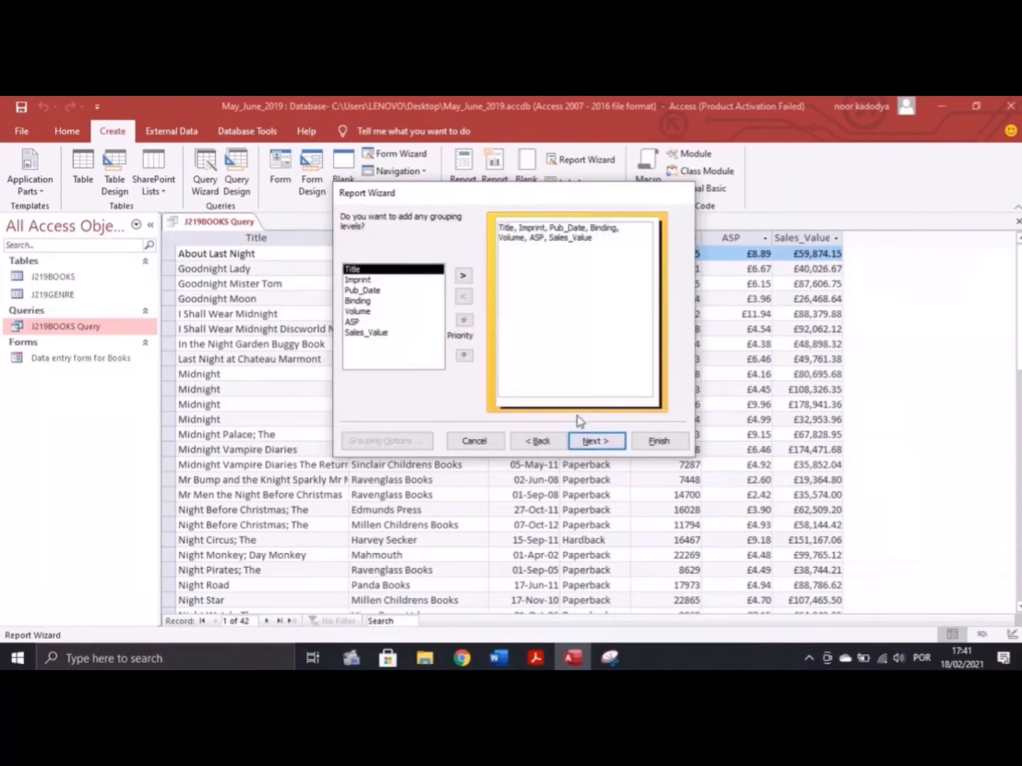
click(602, 442)
Sort the report by Binding, then by Volume descending
click(536, 659)
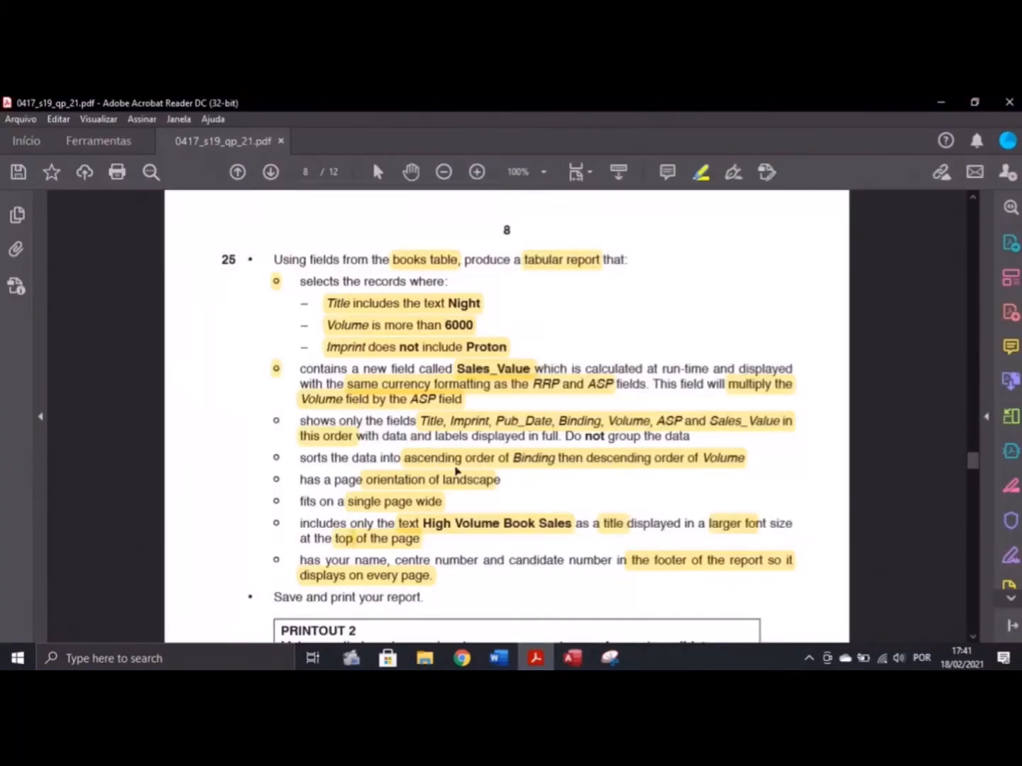
click(573, 658)
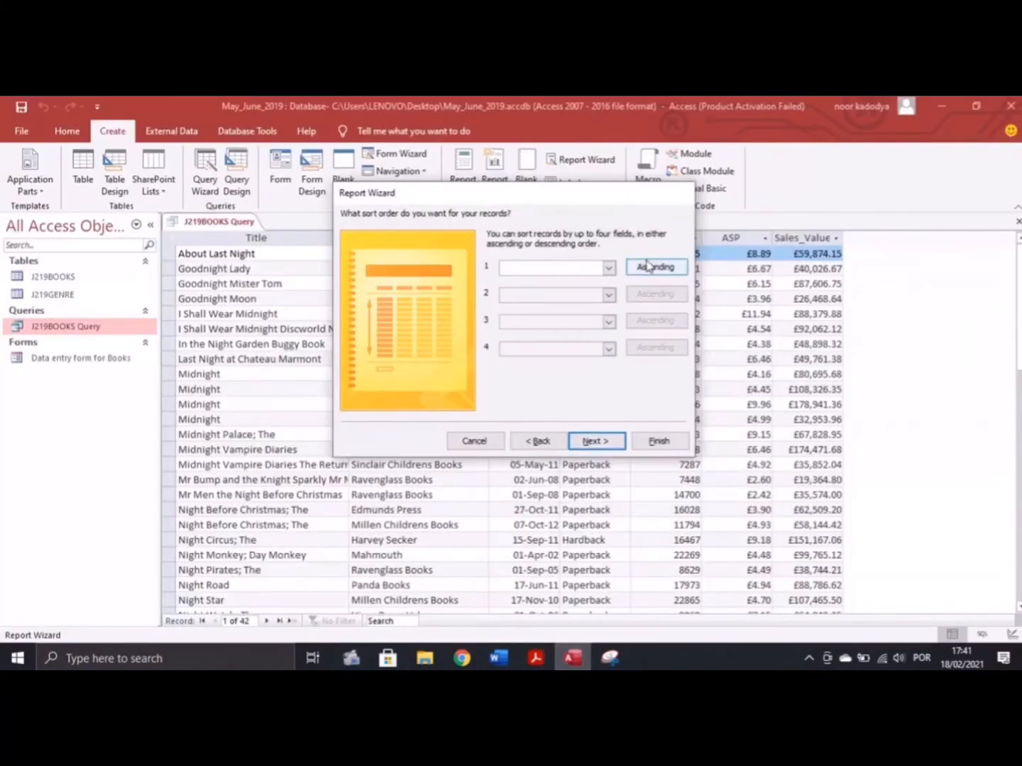
click(609, 267)
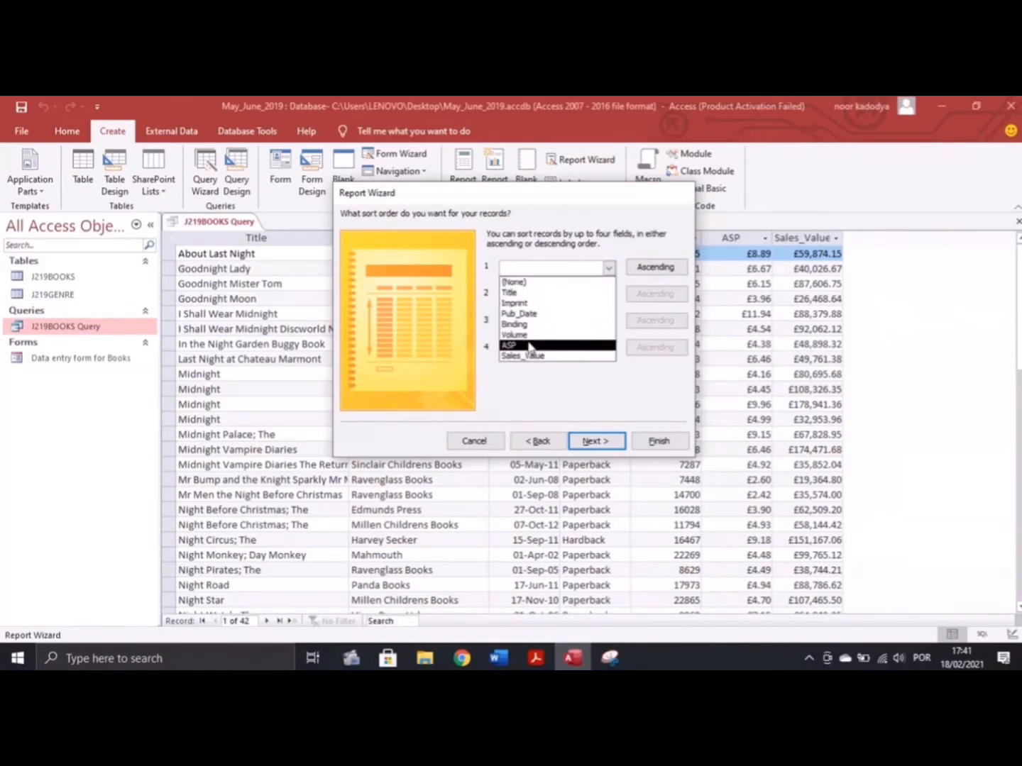
click(513, 323)
click(535, 658)
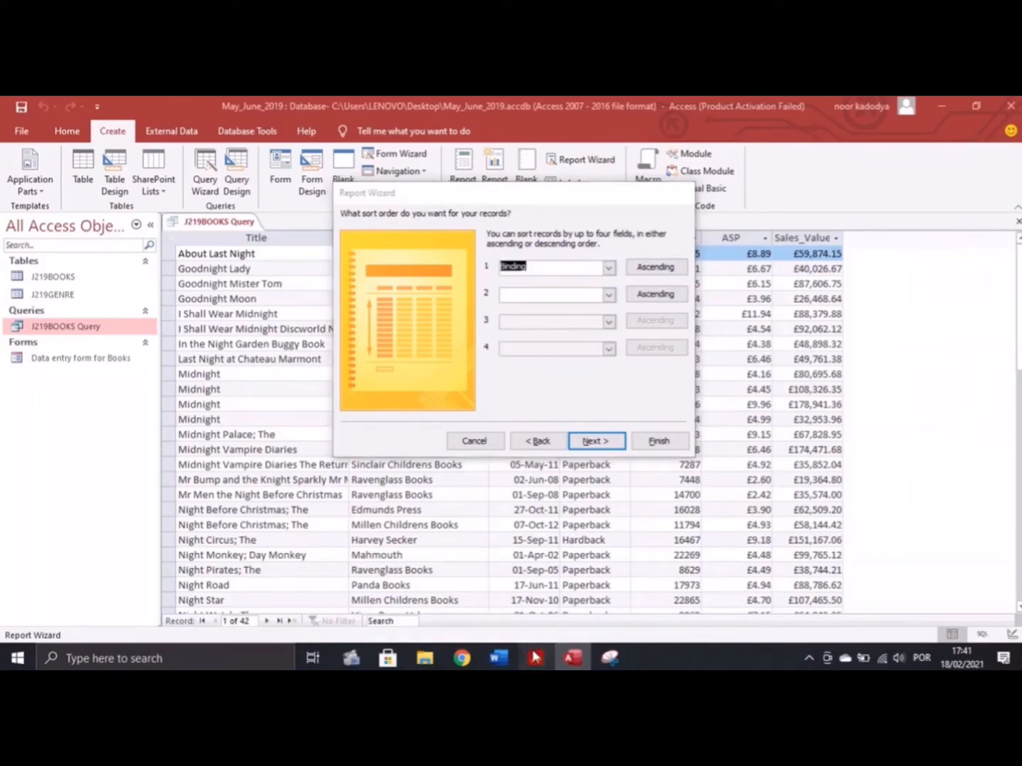
click(581, 661)
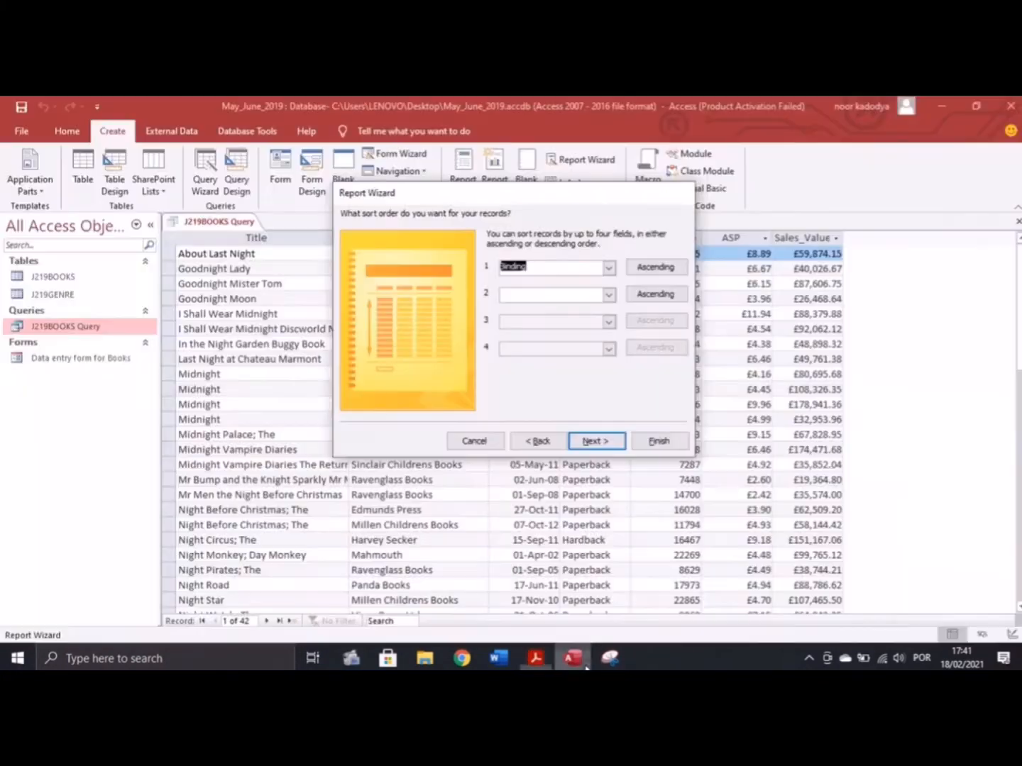
click(656, 295)
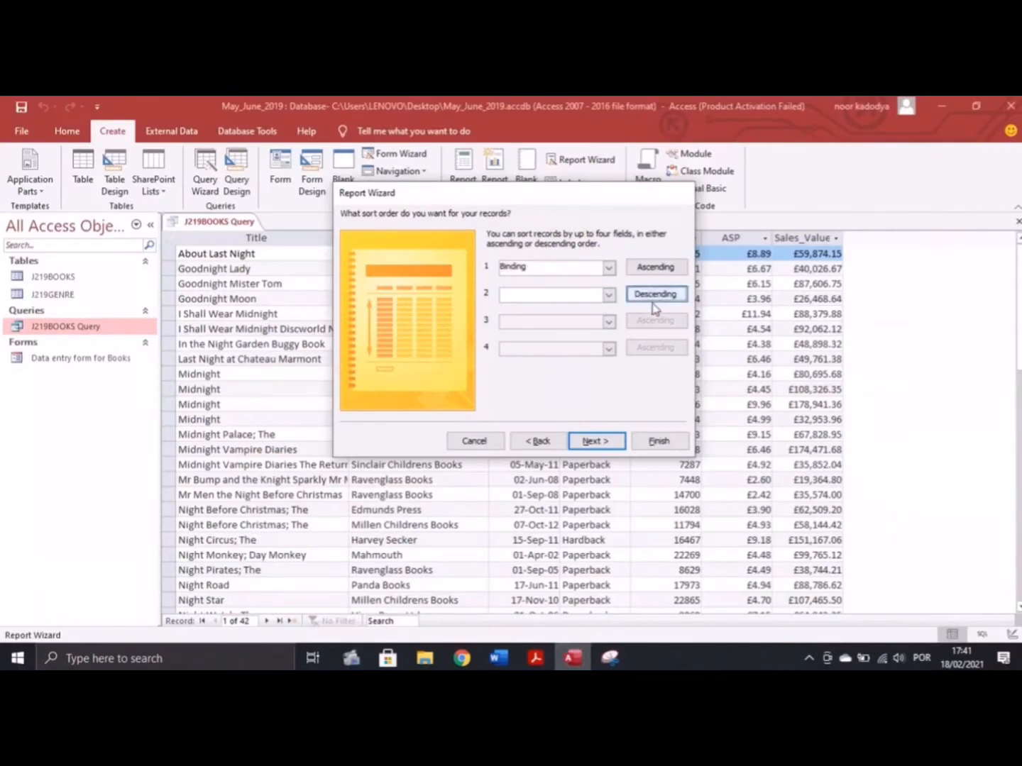
click(609, 296)
click(519, 356)
click(535, 658)
click(573, 658)
Choose a tabular report layout in landscape orientation
click(595, 444)
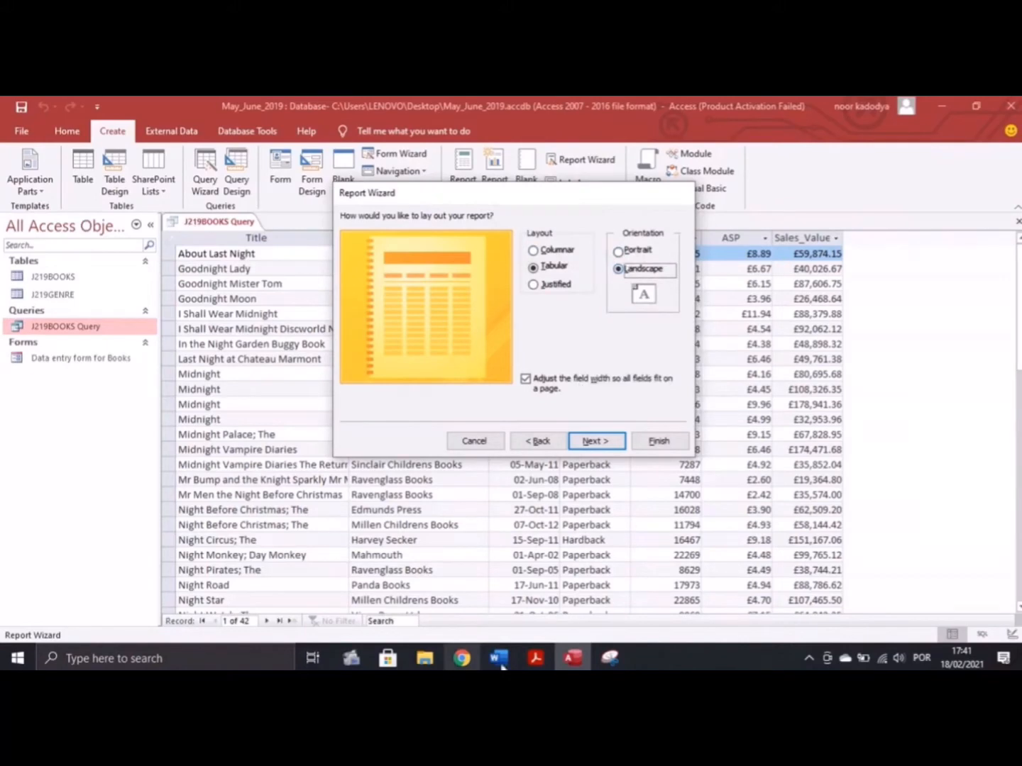
click(535, 658)
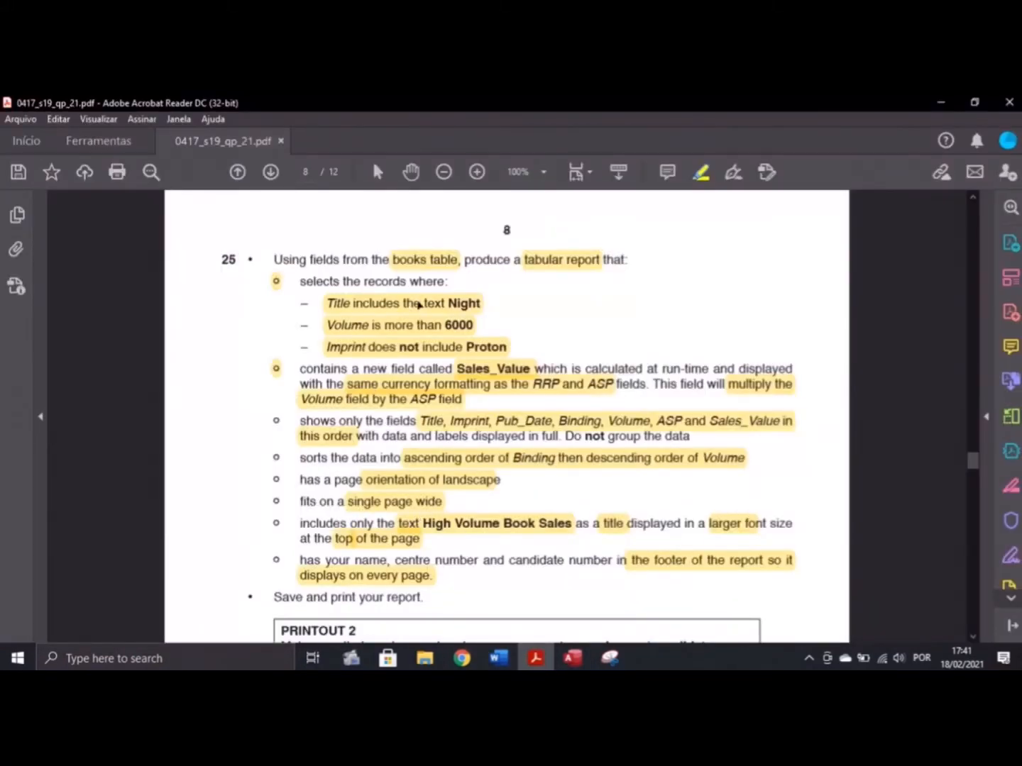
click(587, 663)
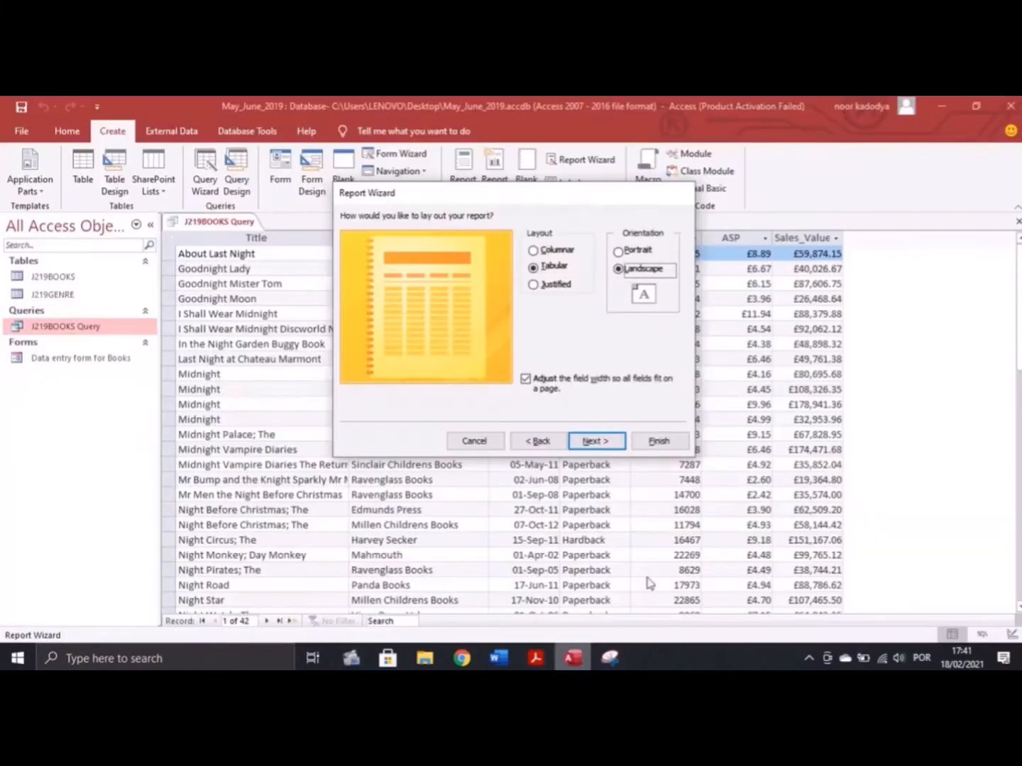
click(595, 442)
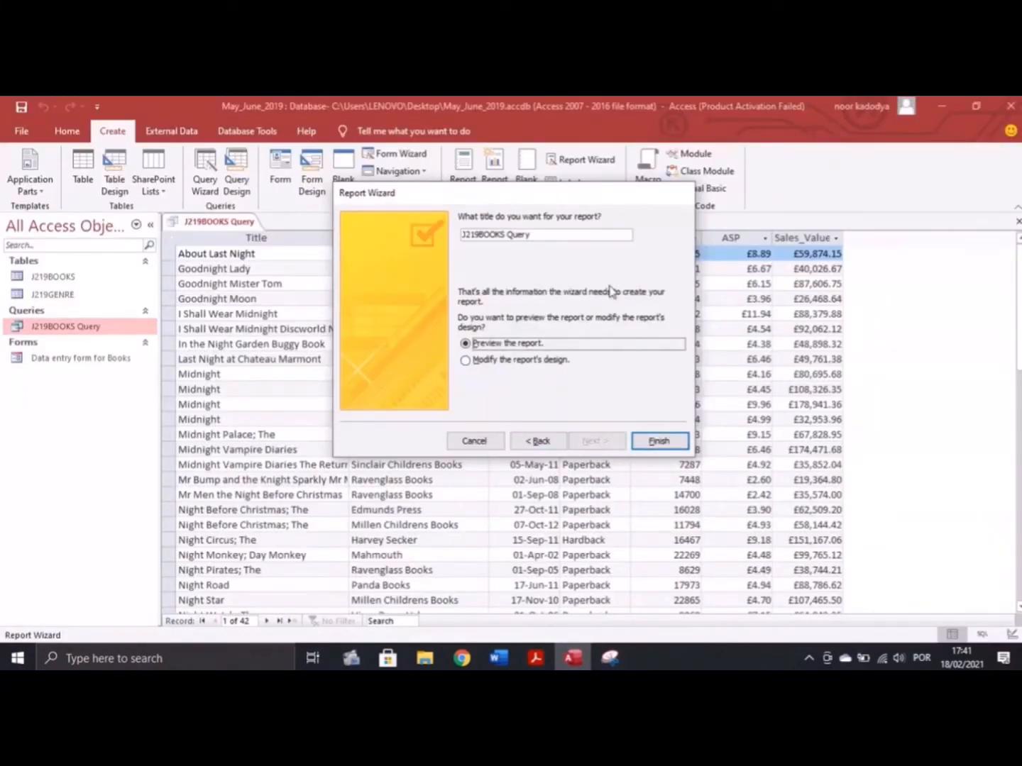
Title the report 'High Volume Book Sales' and finish to open its print preview
key(alt+Tab)
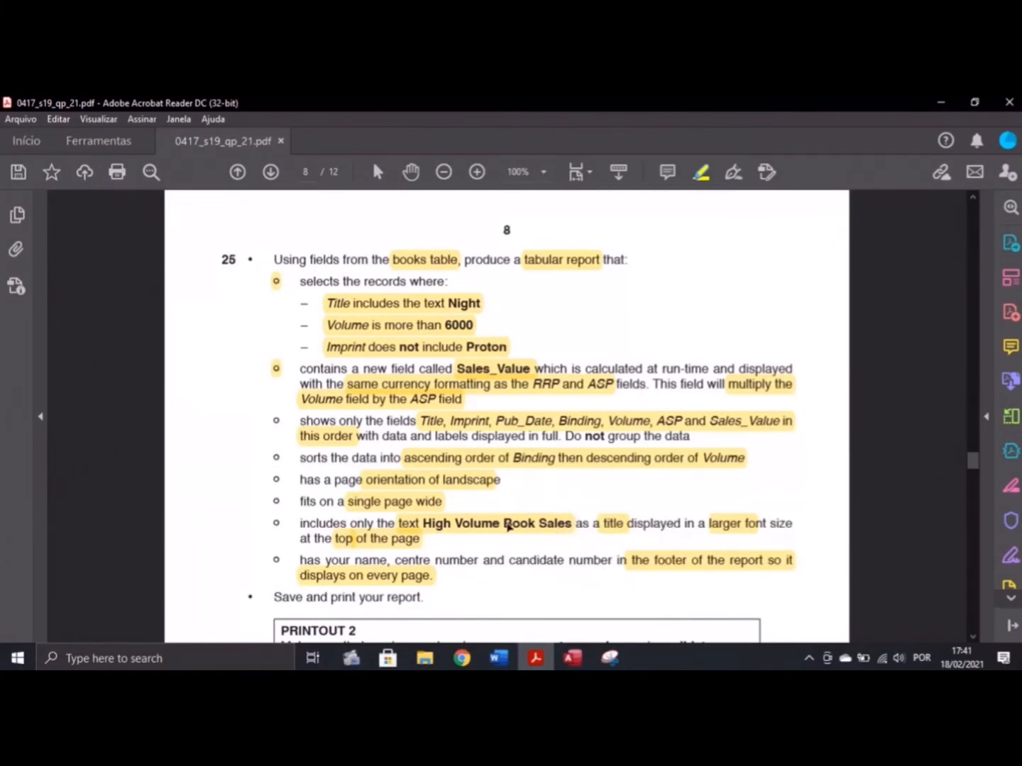
click(507, 526)
right_click(508, 528)
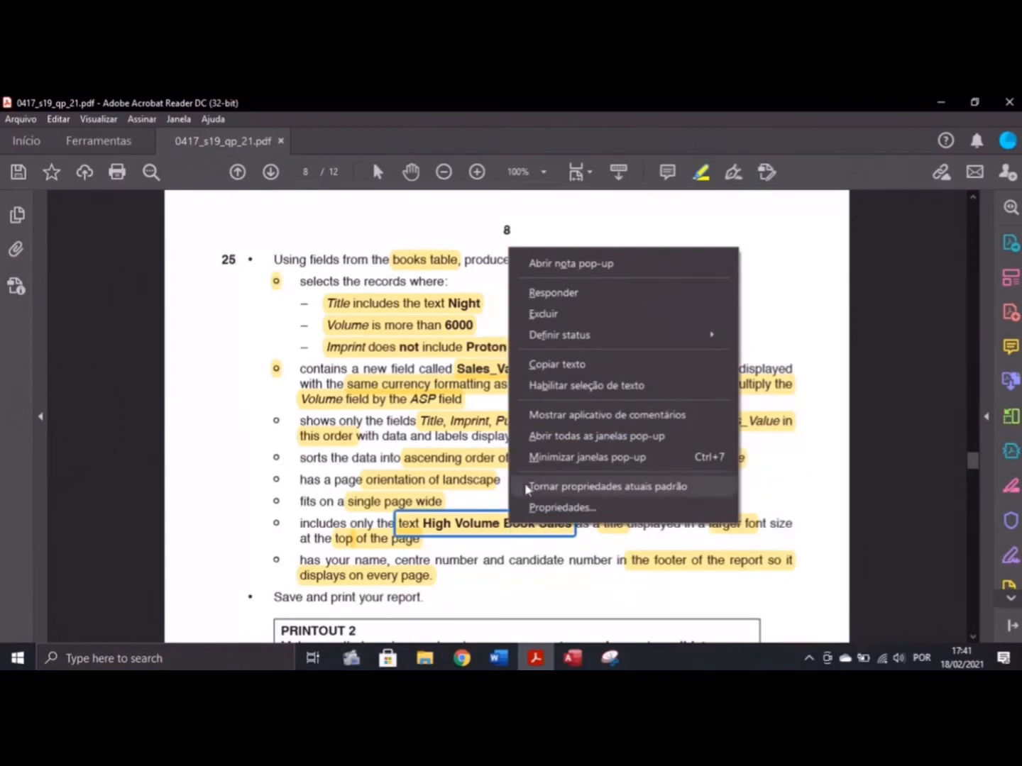
click(555, 386)
key(alt+Tab)
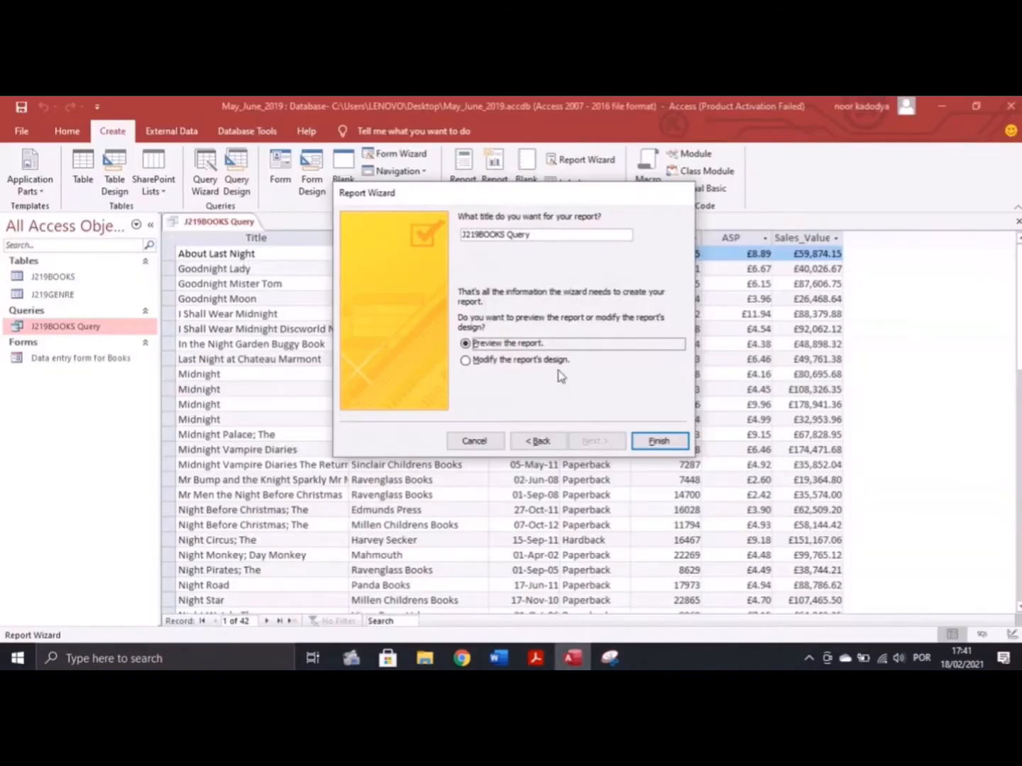
drag(540, 239, 434, 230)
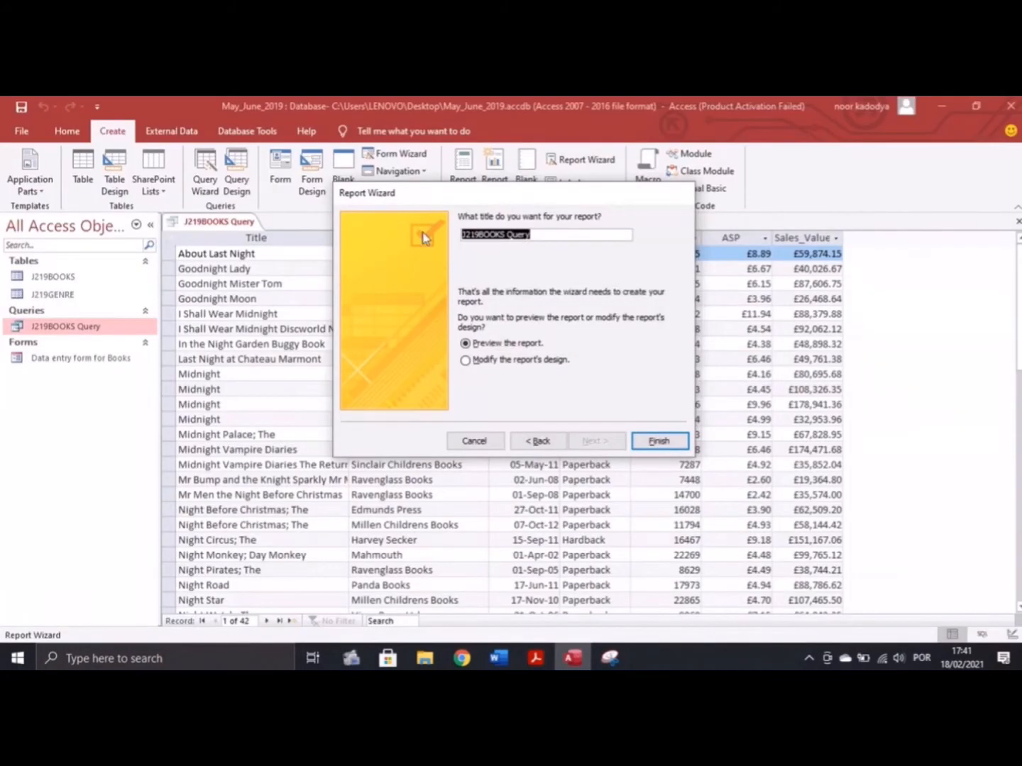
text(High Volume Book Sales)
click(658, 441)
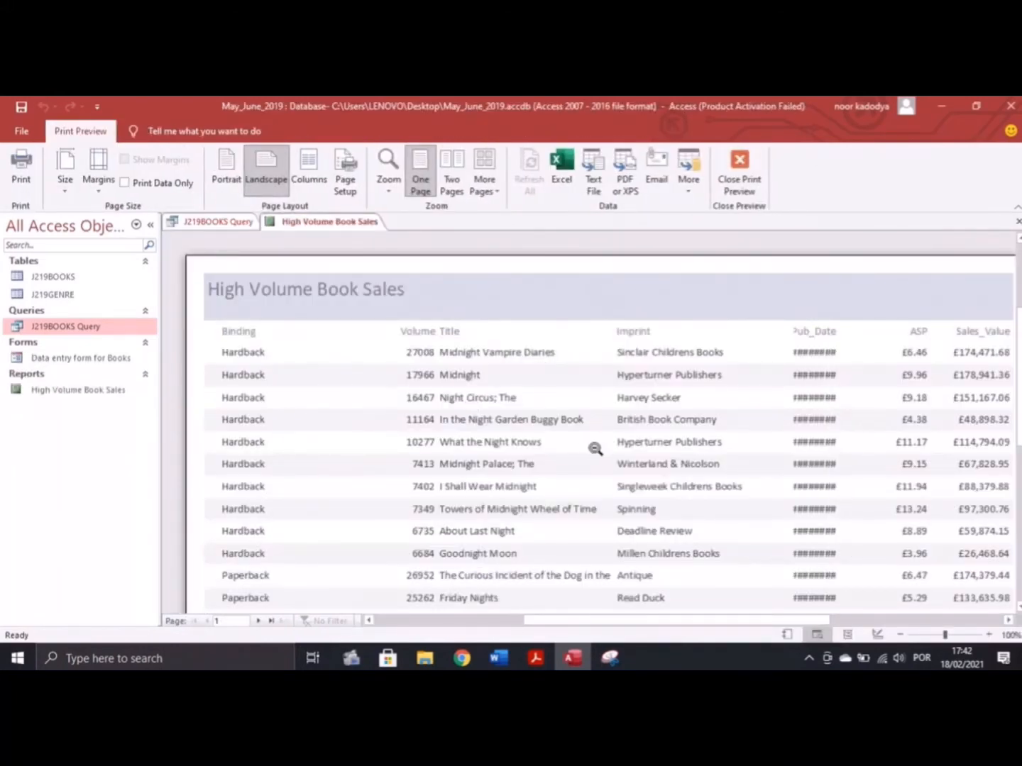
Close the print preview and show the report in Layout View
click(739, 174)
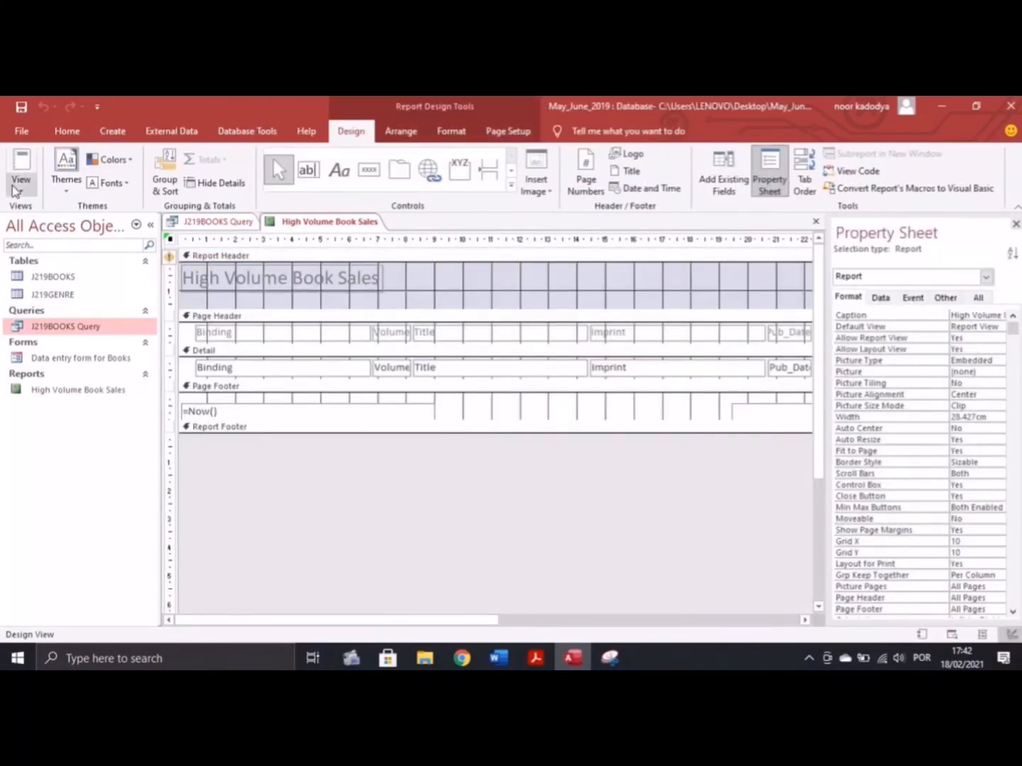
click(22, 187)
click(64, 281)
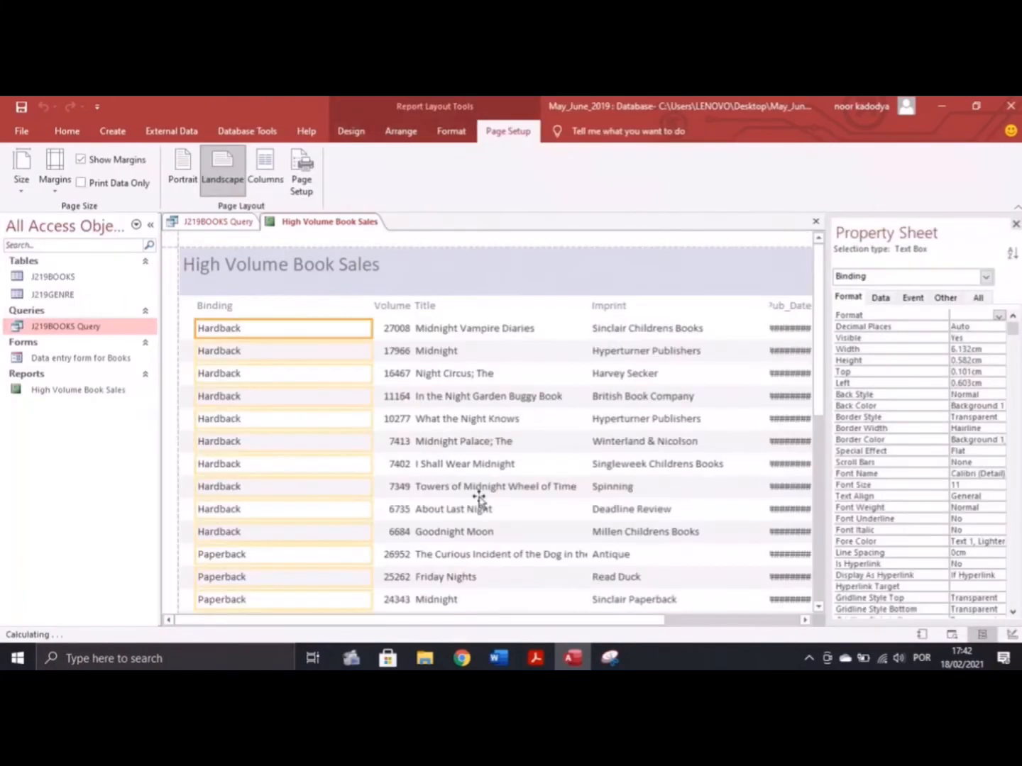
key(alt+Tab)
click(573, 659)
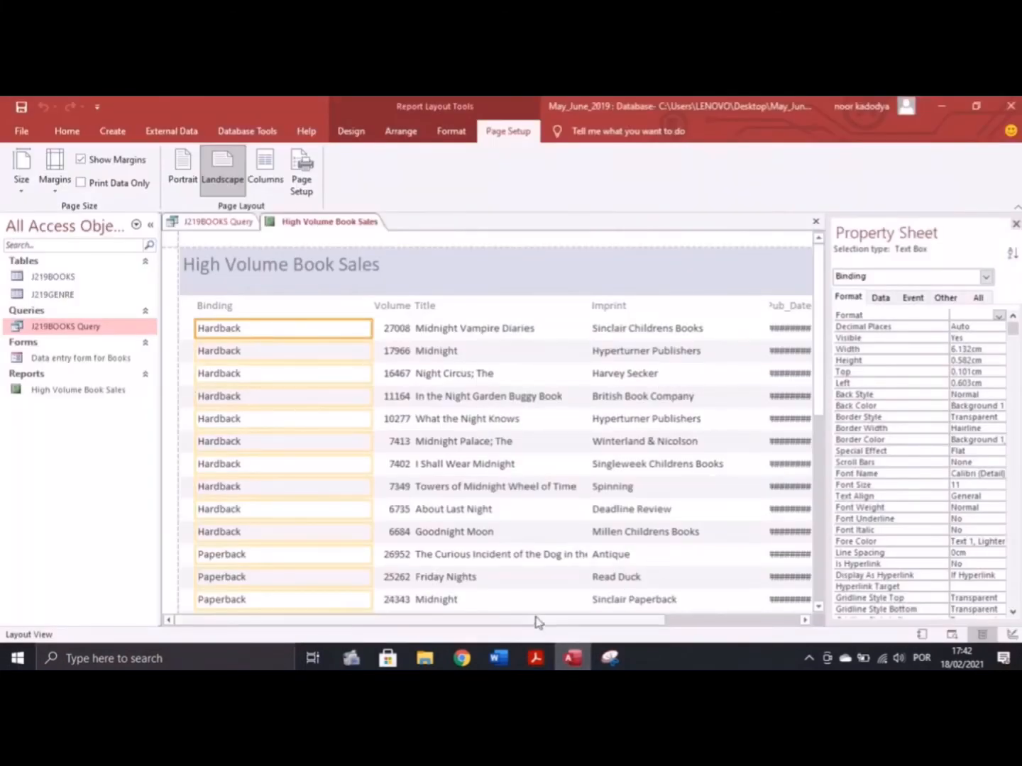
Narrow the Binding column and move the Volume column further left
drag(542, 621, 748, 641)
drag(687, 621, 553, 631)
click(272, 309)
shift+click(272, 328)
drag(365, 329, 256, 329)
click(393, 288)
shift+click(393, 308)
drag(394, 309, 278, 309)
Shift Title left and widen Title and Pub_Date so their contents show in full
click(425, 289)
shift+click(437, 309)
drag(436, 309, 373, 308)
drag(526, 308, 554, 310)
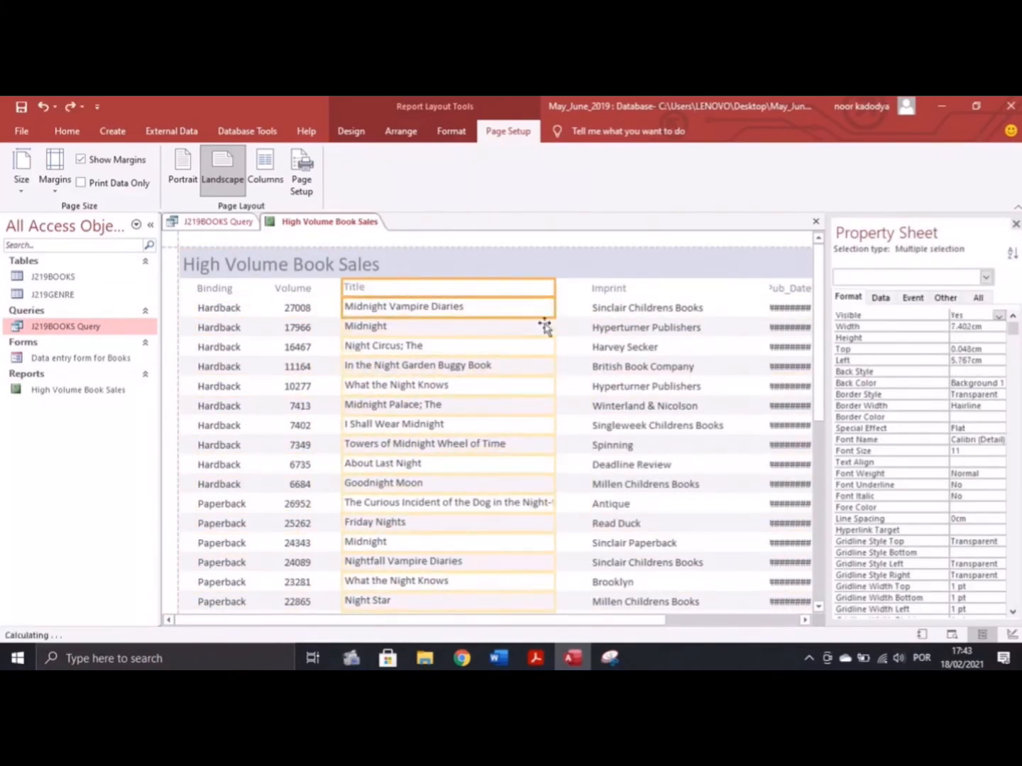
click(610, 289)
drag(418, 620, 554, 631)
click(614, 289)
click(775, 289)
Check the exam paper, then switch the report to Design View
click(536, 658)
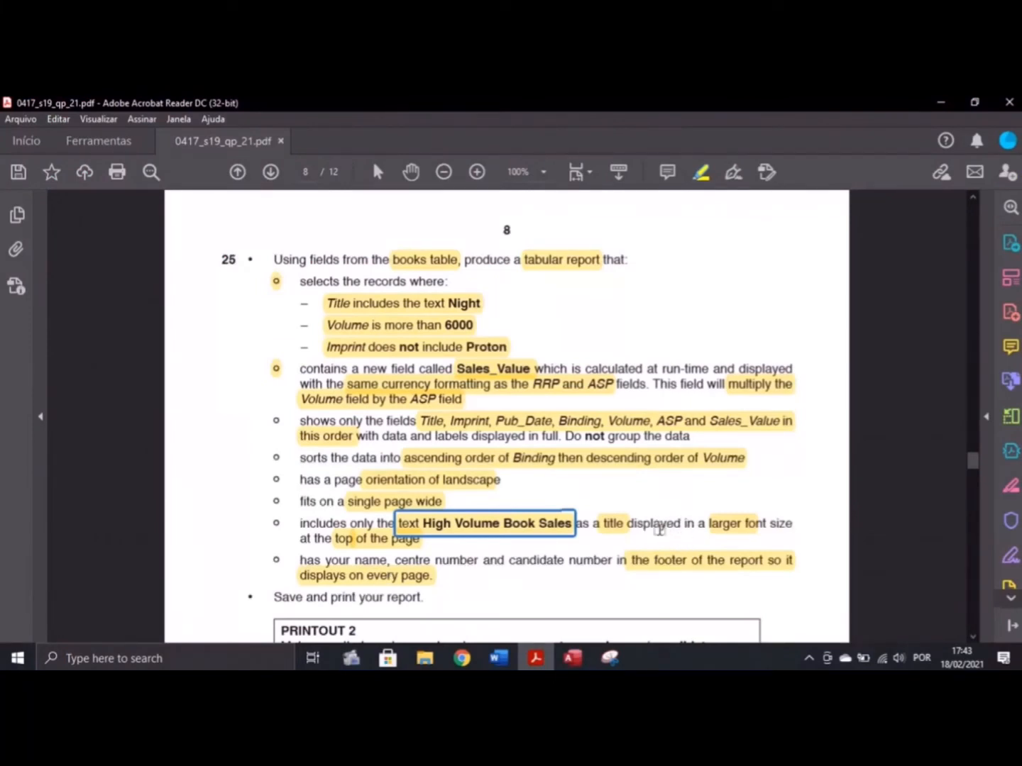
click(573, 658)
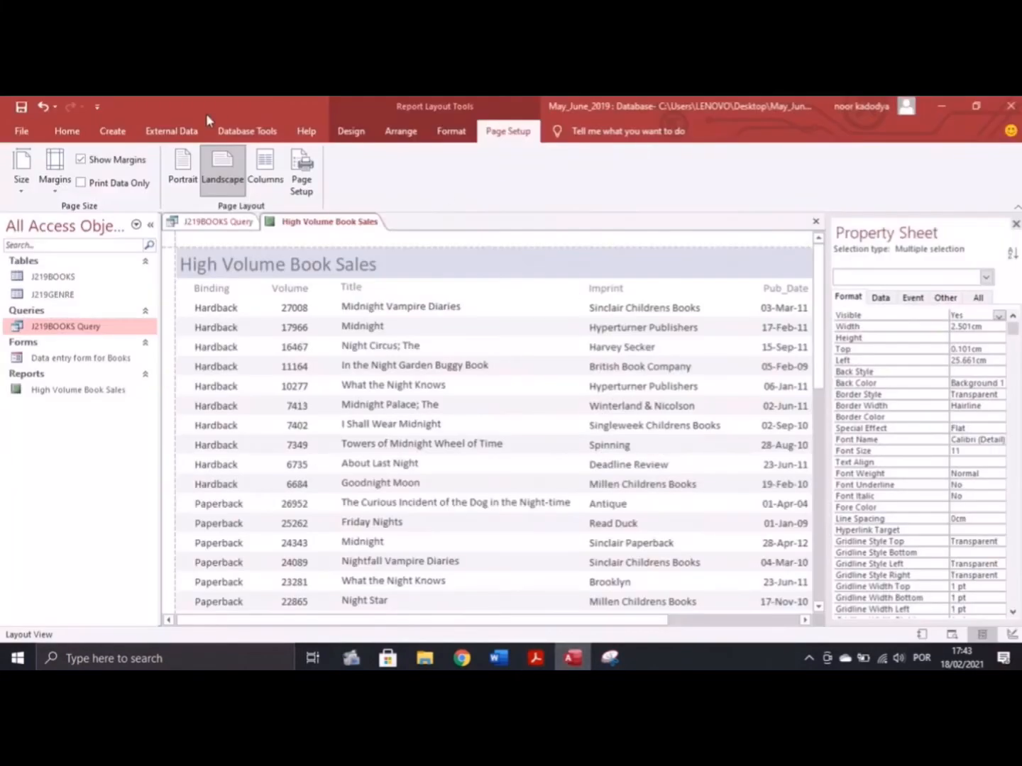
click(351, 132)
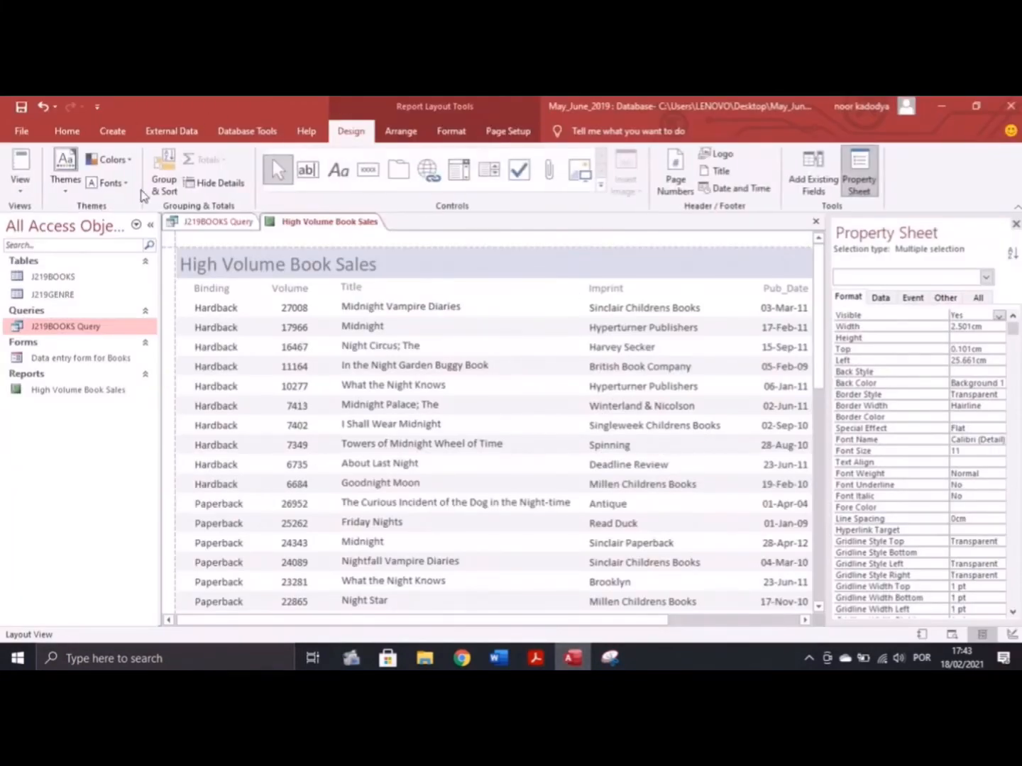
click(21, 181)
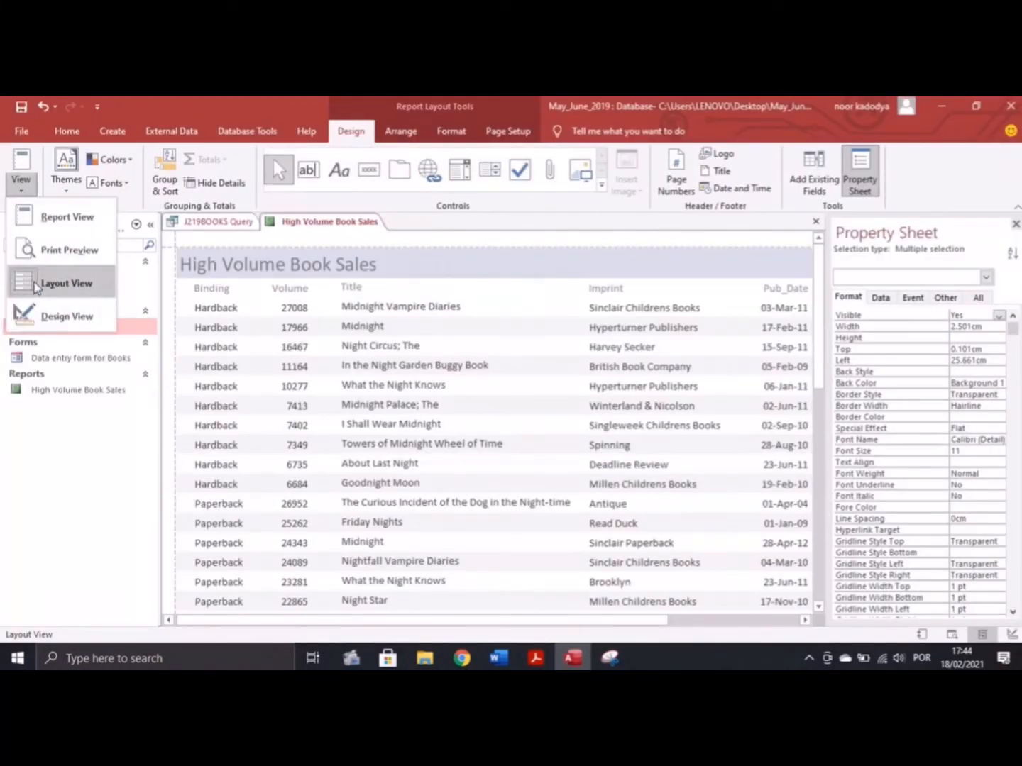
click(42, 316)
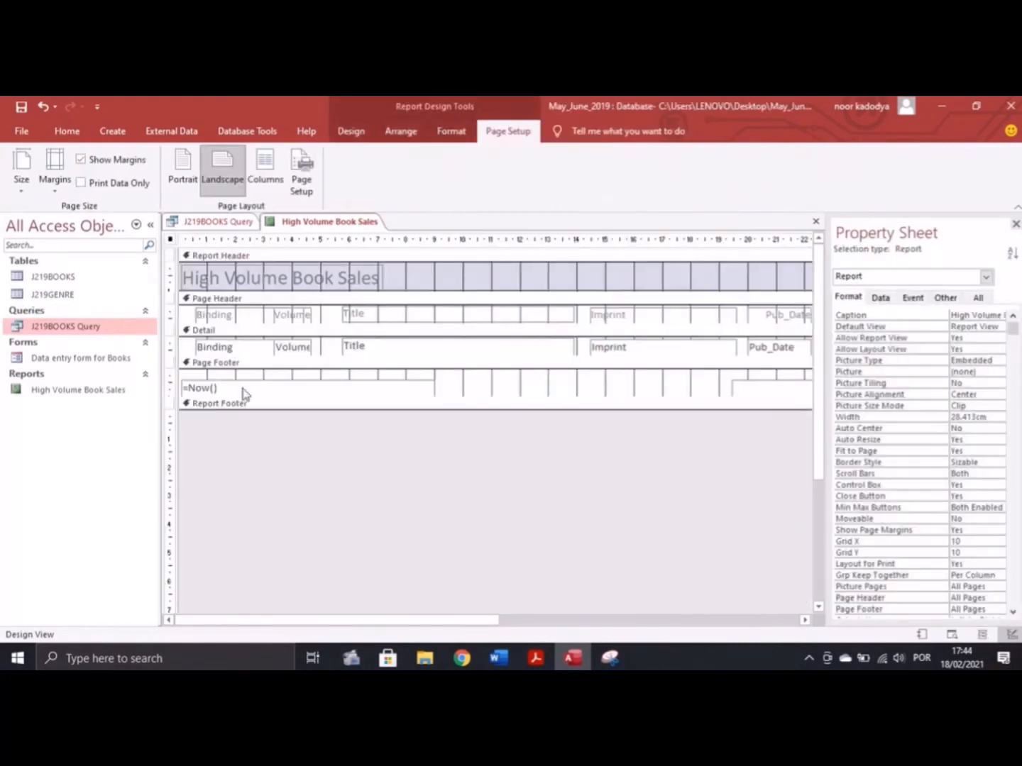
Make the Page Footer taller and draw a new label beneath the =Now() date box
click(236, 366)
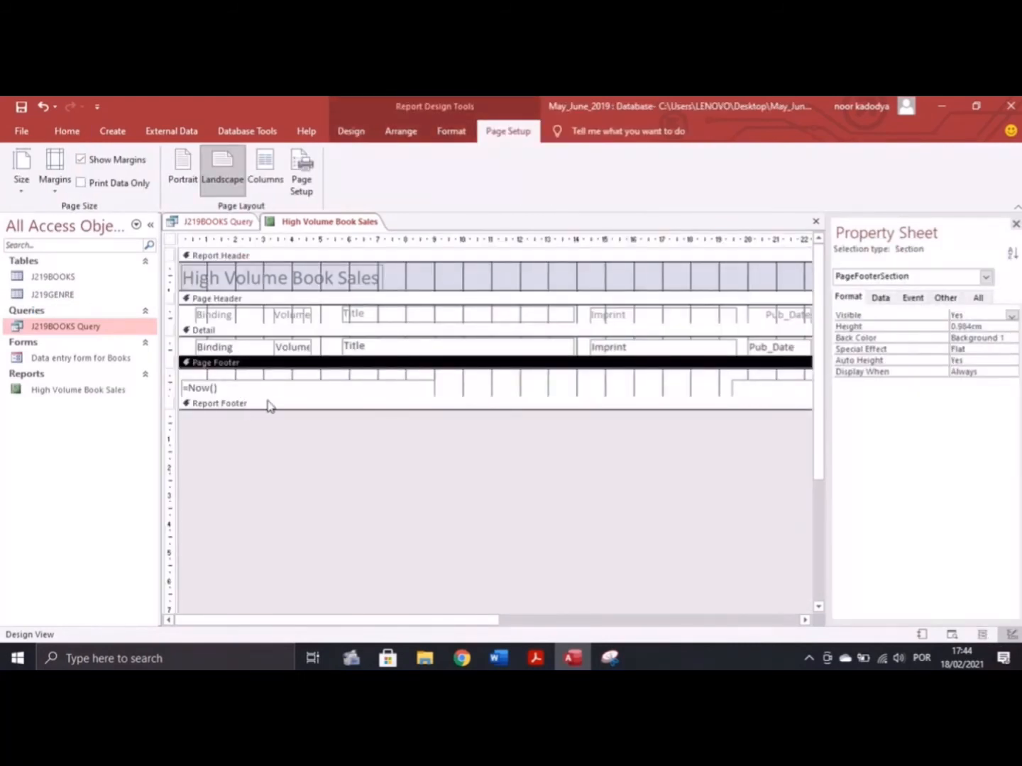
click(235, 390)
drag(292, 410, 282, 446)
click(351, 137)
click(339, 170)
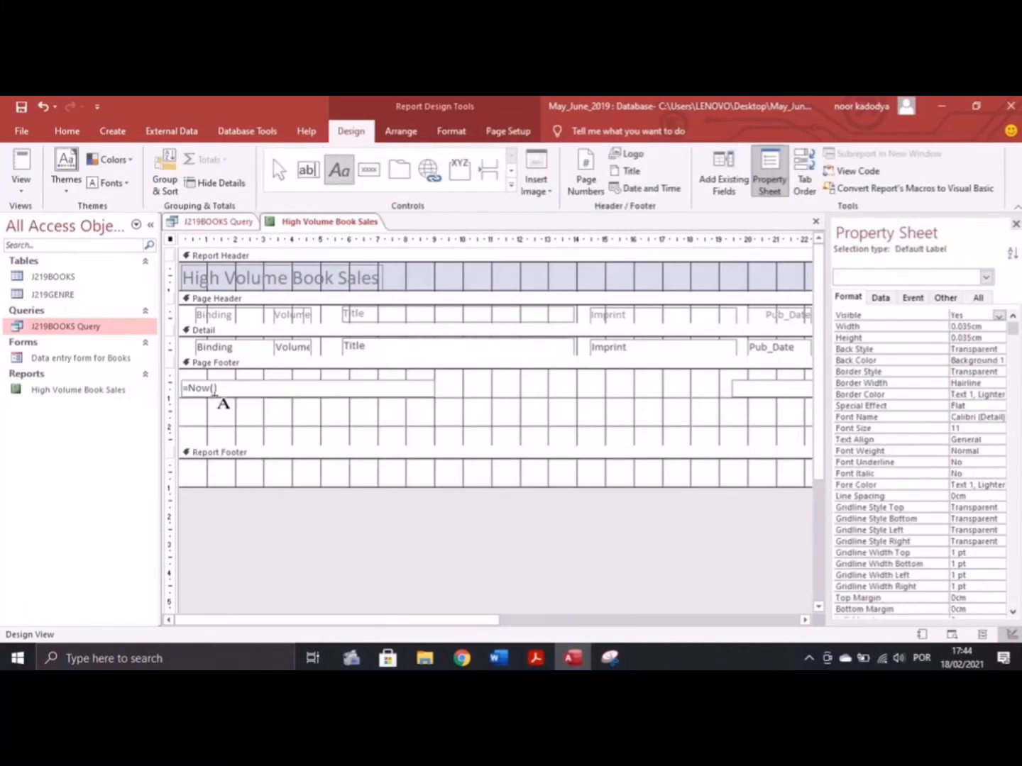
drag(190, 412, 454, 427)
Enter the candidate's name, centre number and candidate number in the footer label
key(alt+Tab)
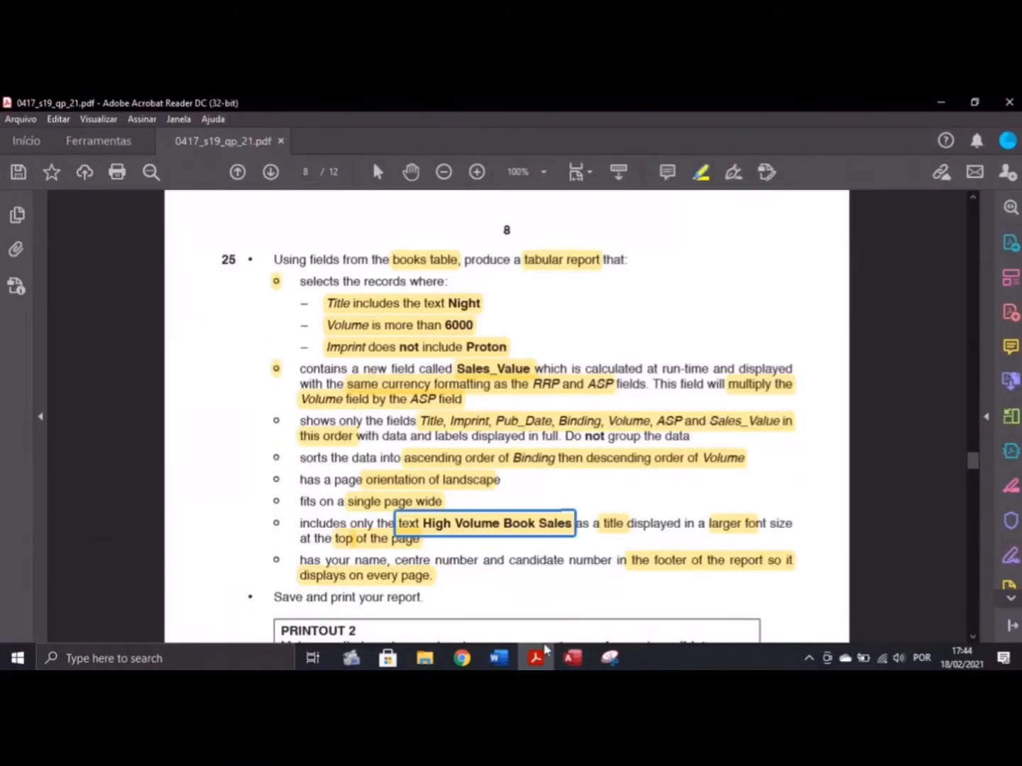
mouse_move(572, 657)
click(572, 588)
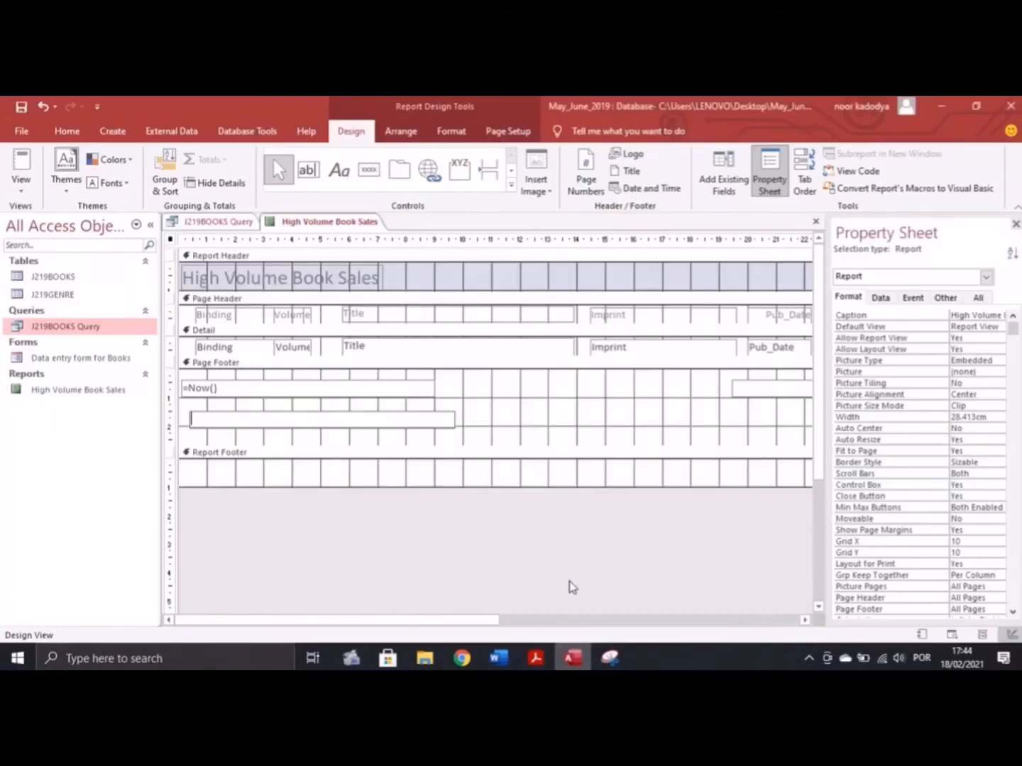
key(Caps_Lock)
key(Caps_Lock)
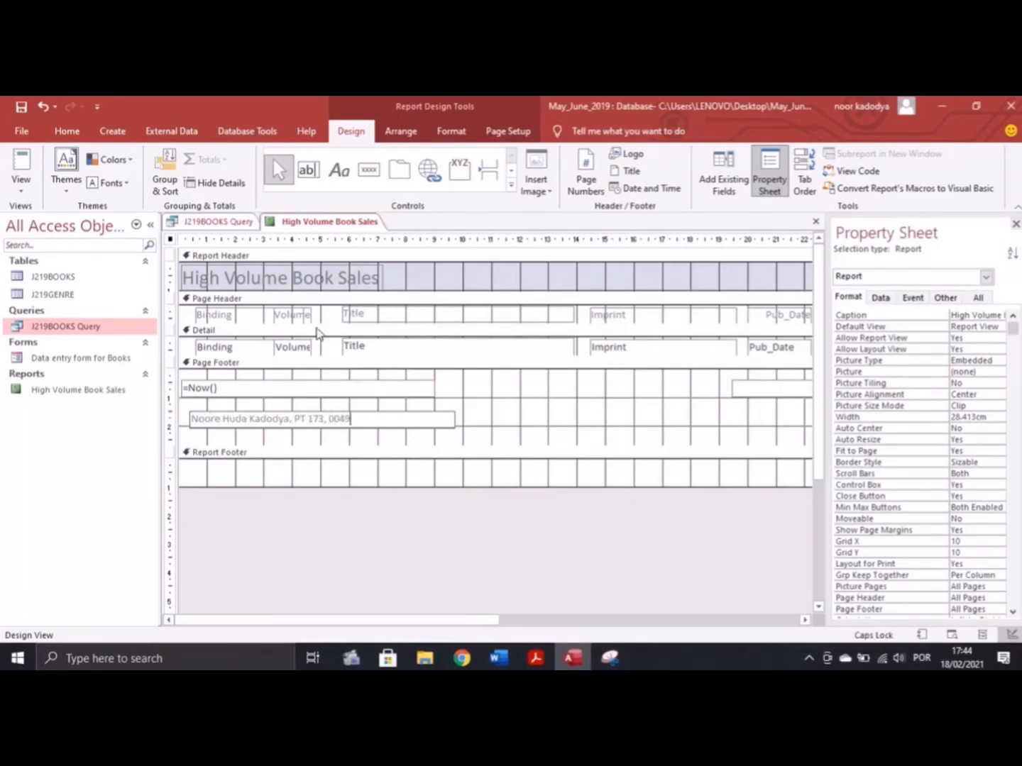
click(206, 412)
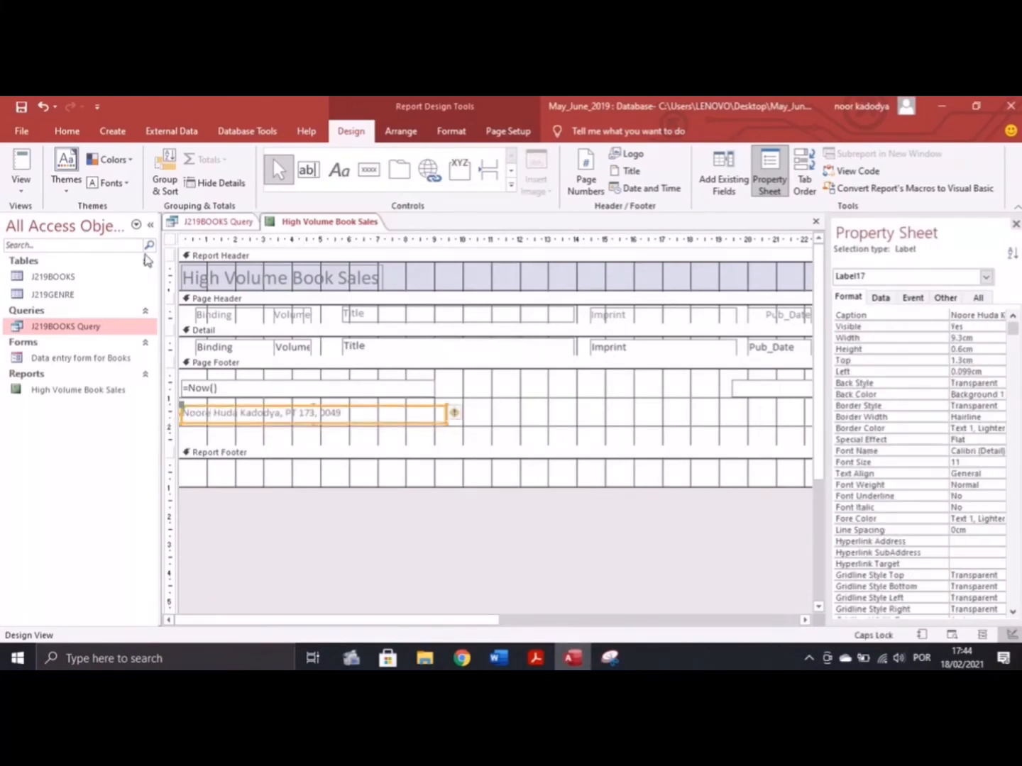
Switch the report to Layout View and scroll down to review the footer
click(21, 183)
click(42, 279)
scroll(338, 374, down, 7)
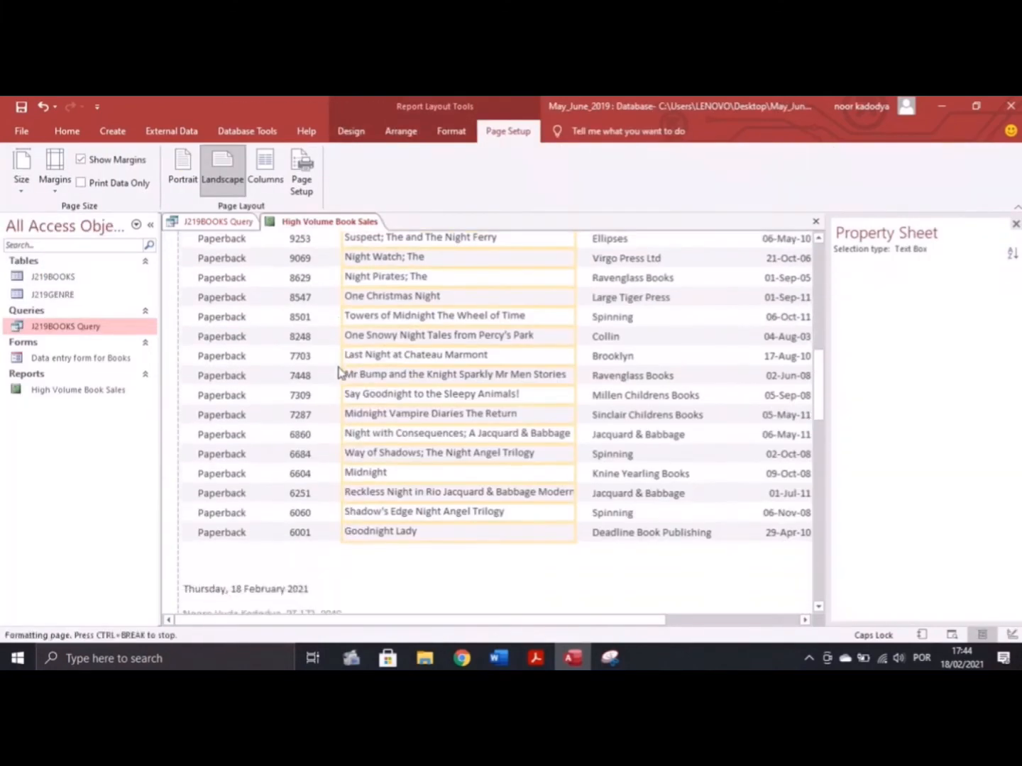
Check the exam paper, then open the report in Print Preview
scroll(328, 539, up, 6)
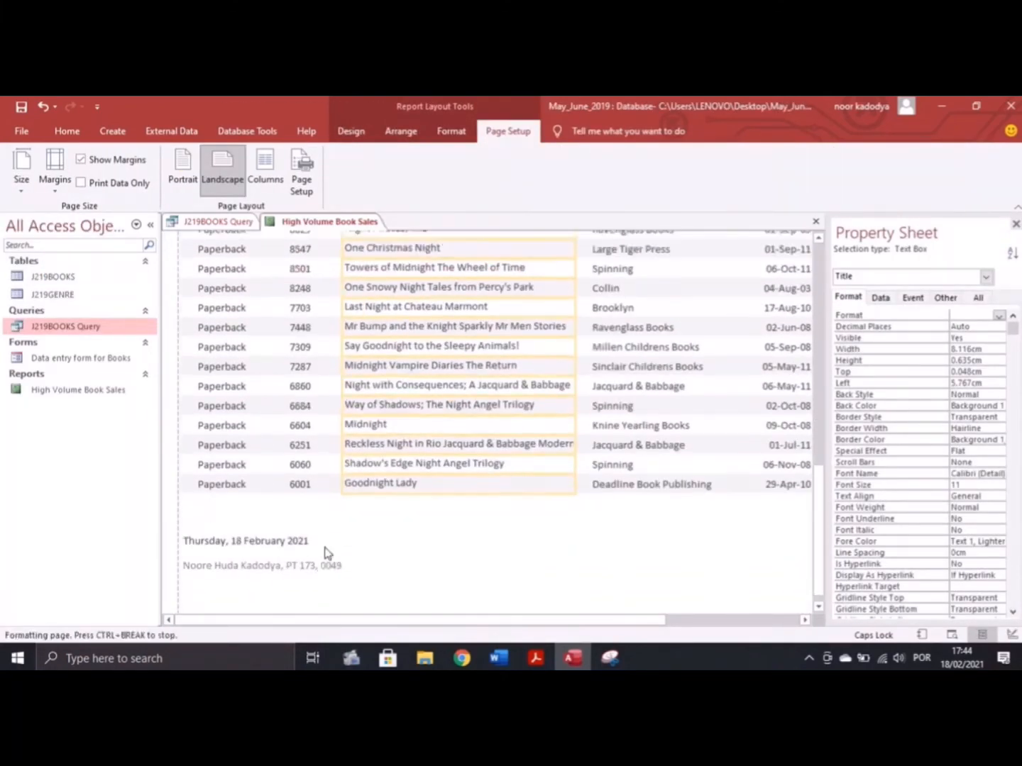
click(536, 658)
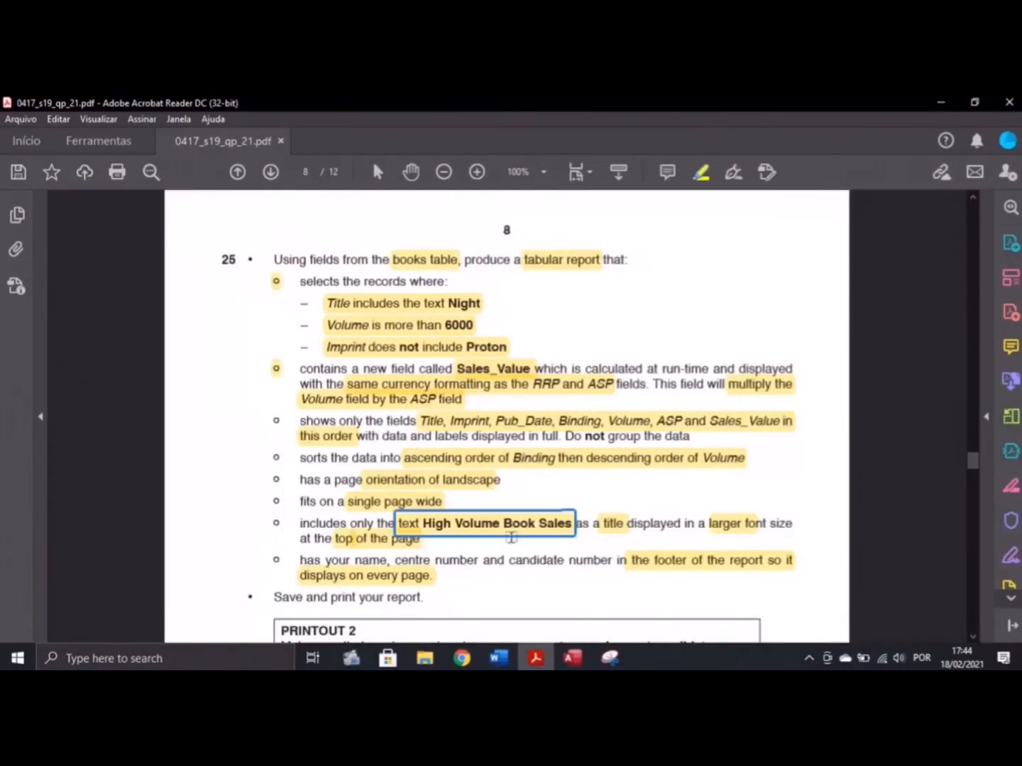
scroll(500, 483, down, 5)
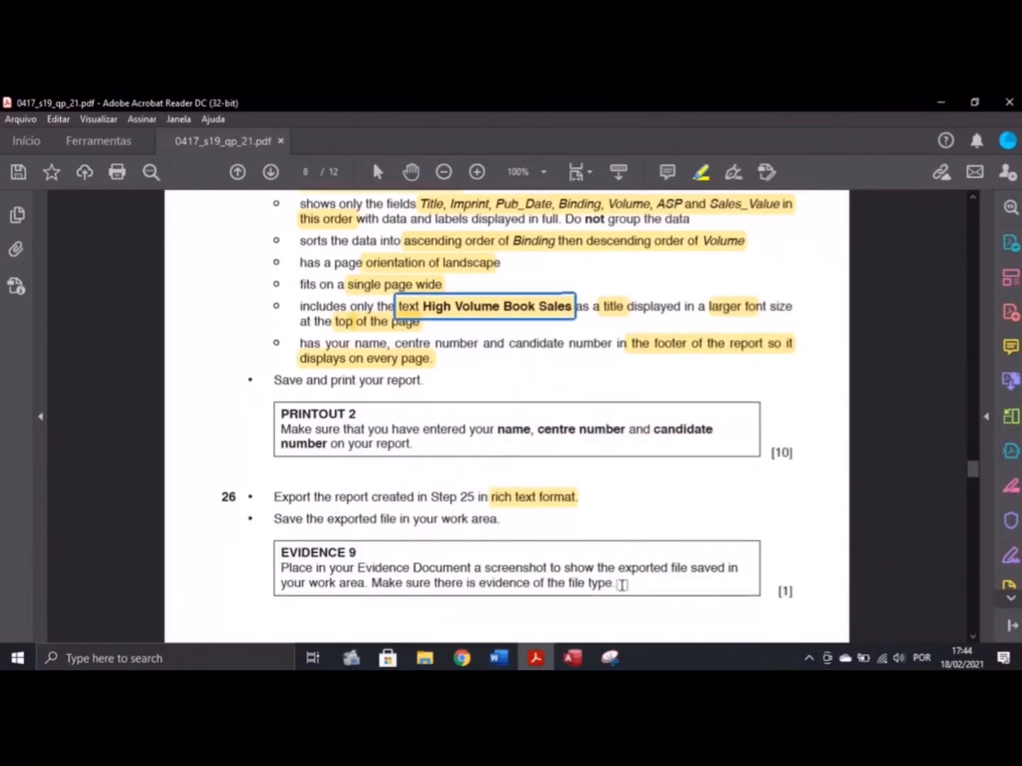
click(571, 657)
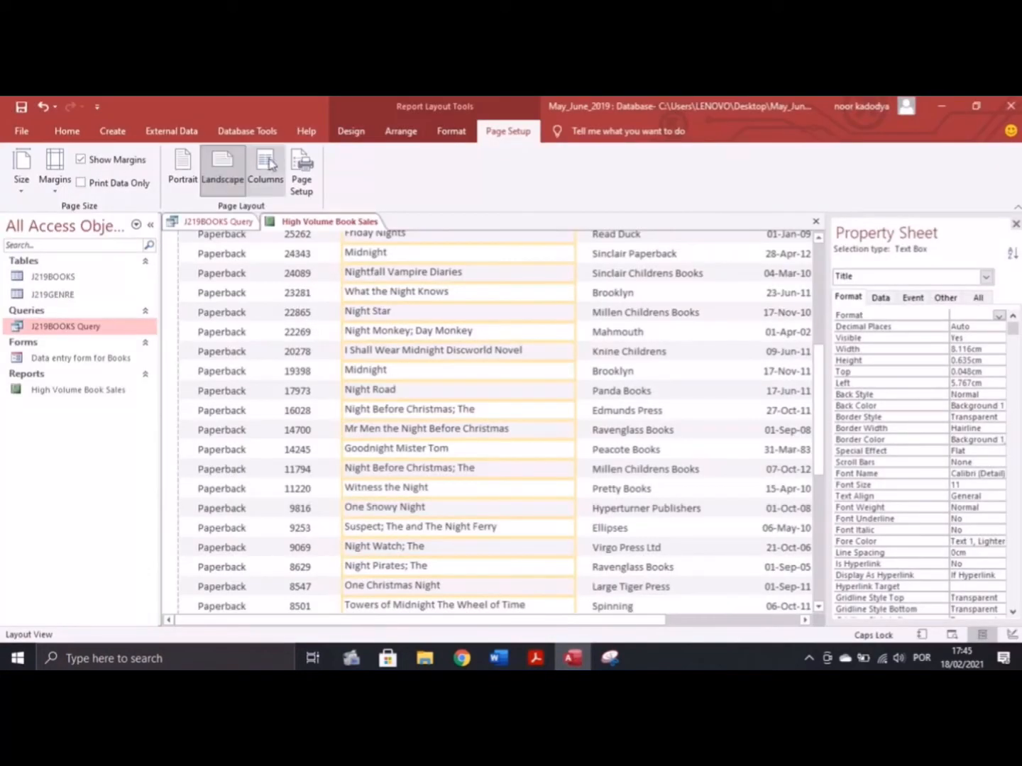
click(350, 131)
click(22, 181)
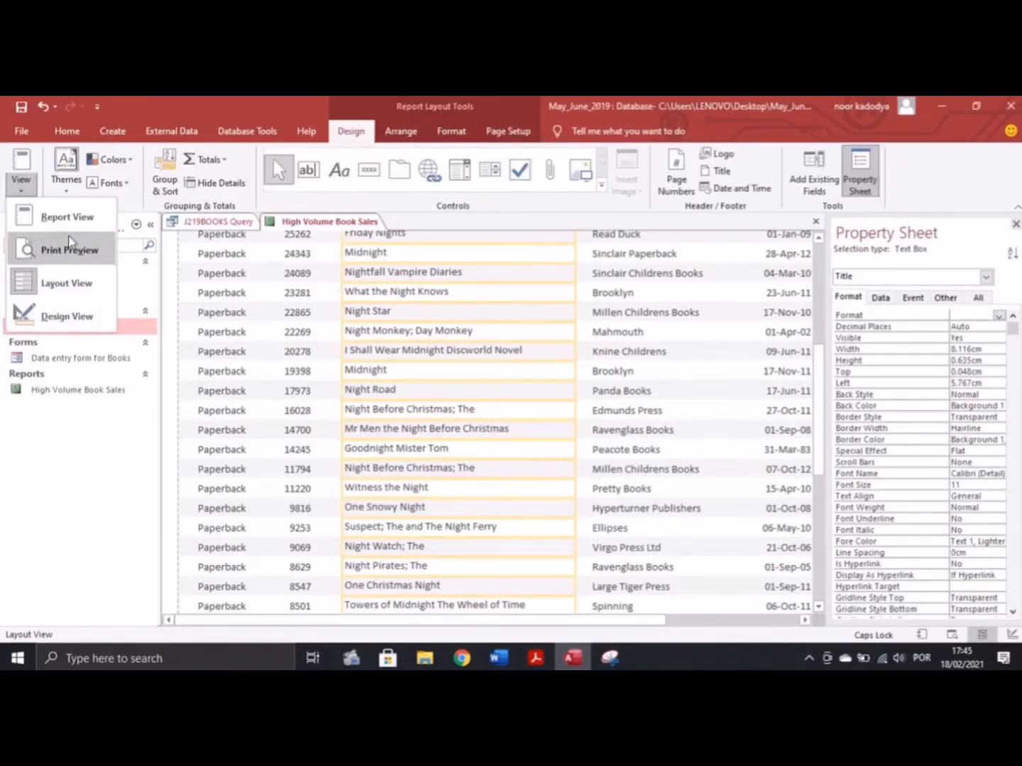
click(69, 251)
Print the report to PDF with Microsoft Print to PDF, saved as 'Printout 2'
click(21, 170)
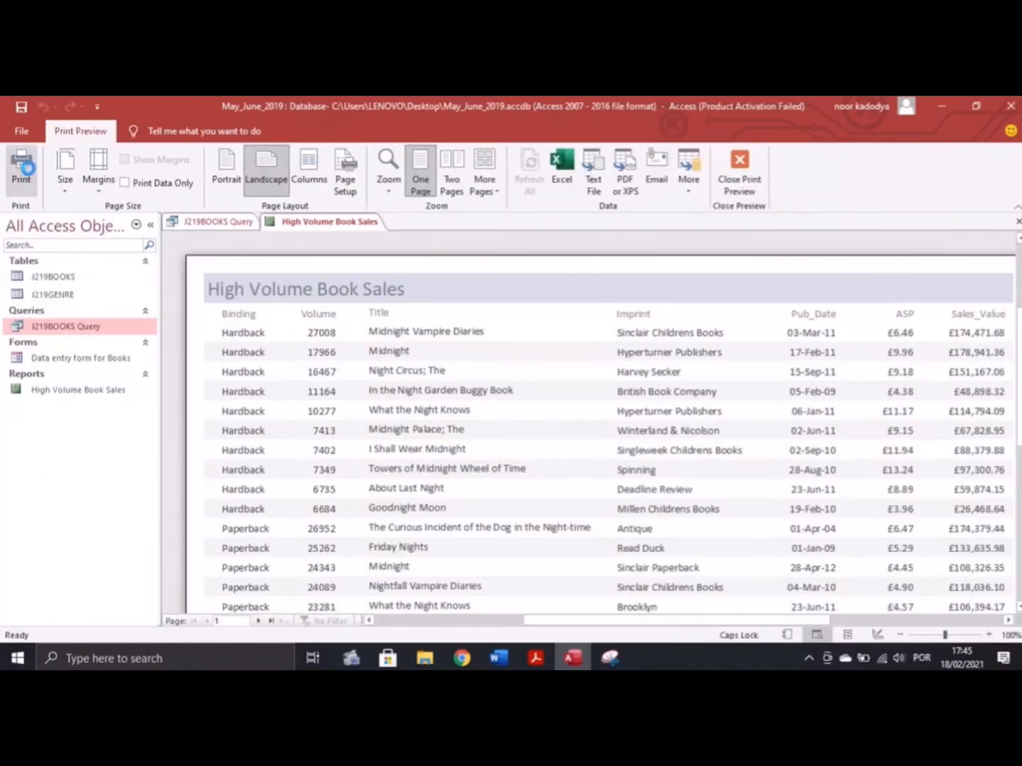
click(584, 414)
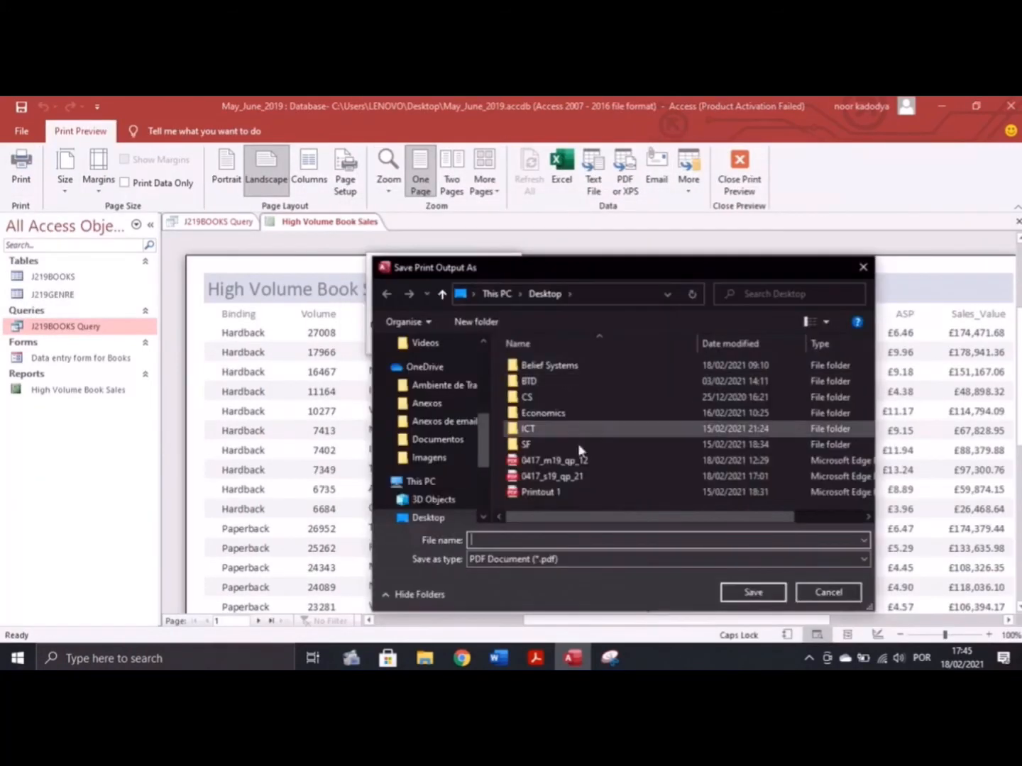
click(535, 658)
click(573, 658)
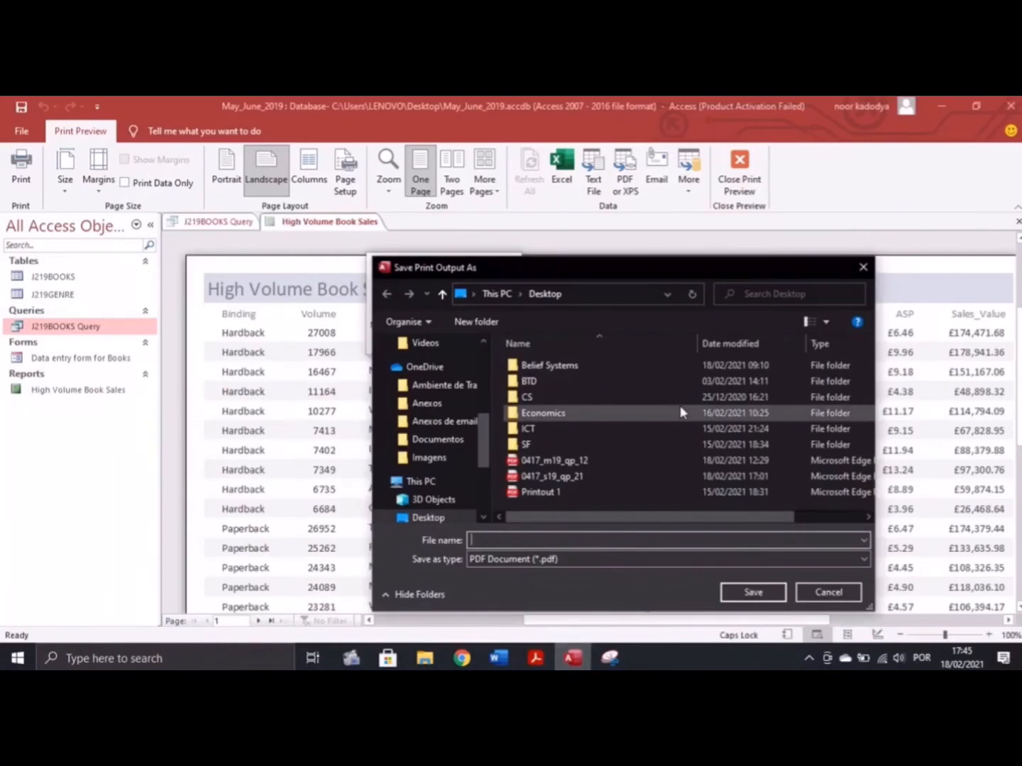
text(Printout 2)
key(Return)
Close the print preview and scroll the exam paper to the next task
click(756, 187)
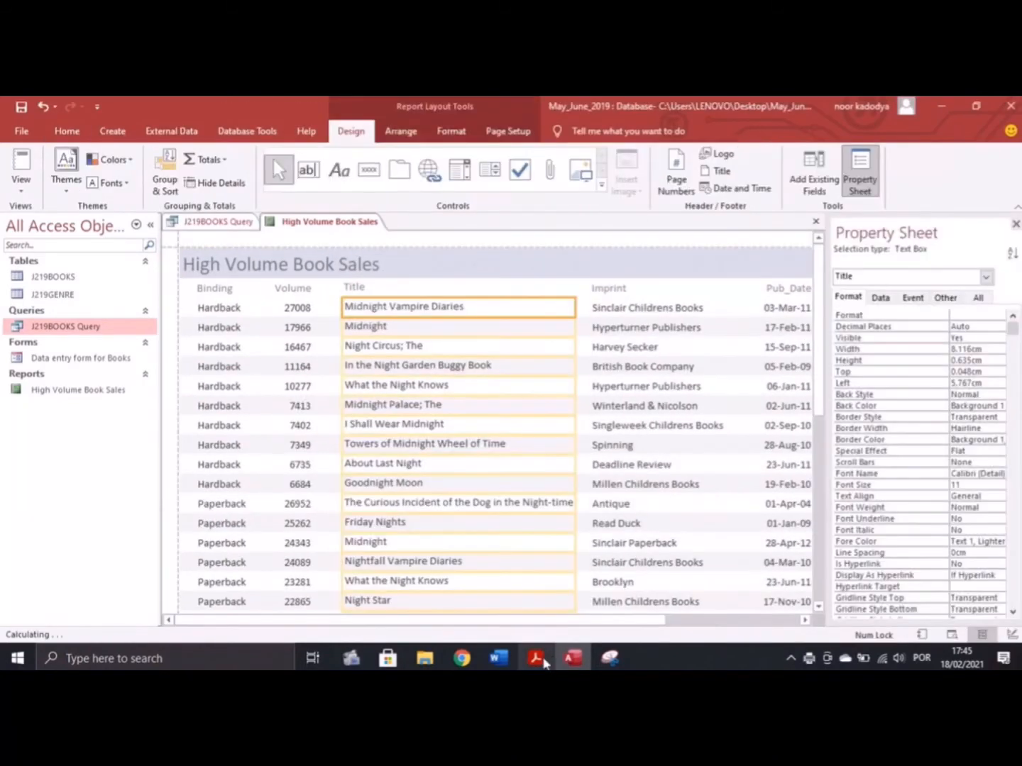
key(alt+Tab)
scroll(443, 419, down, 3)
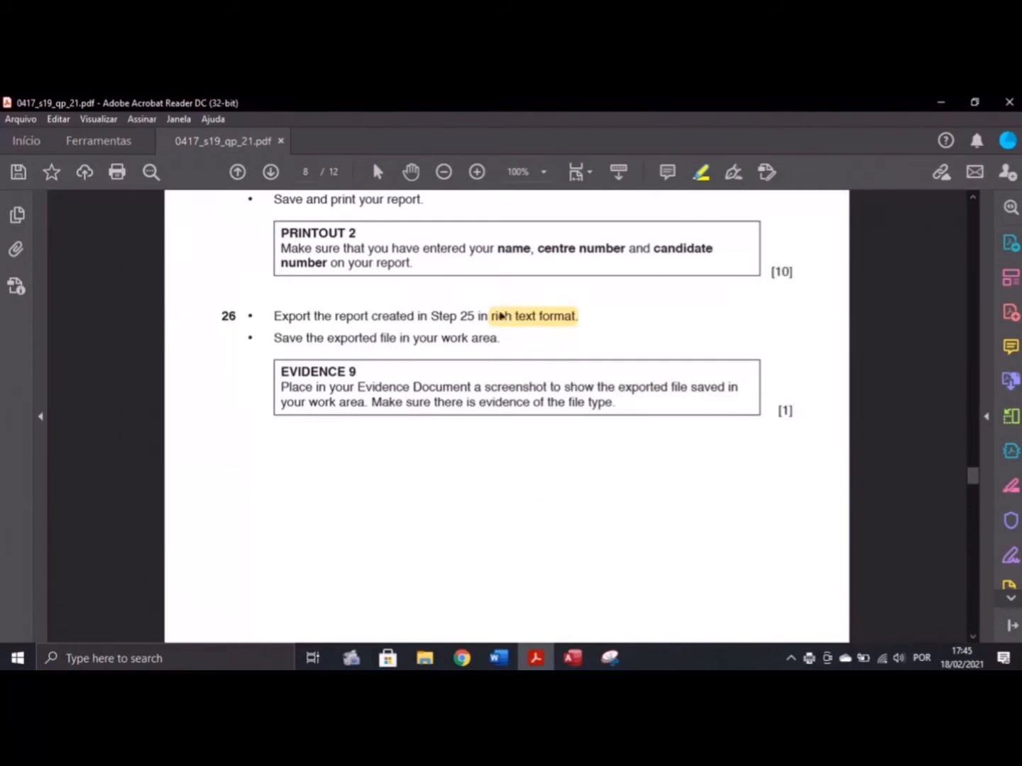
Scroll the exam paper back up to Step 25, then return to the High Volume Book Sales report in Access
scroll(399, 404, up, 3)
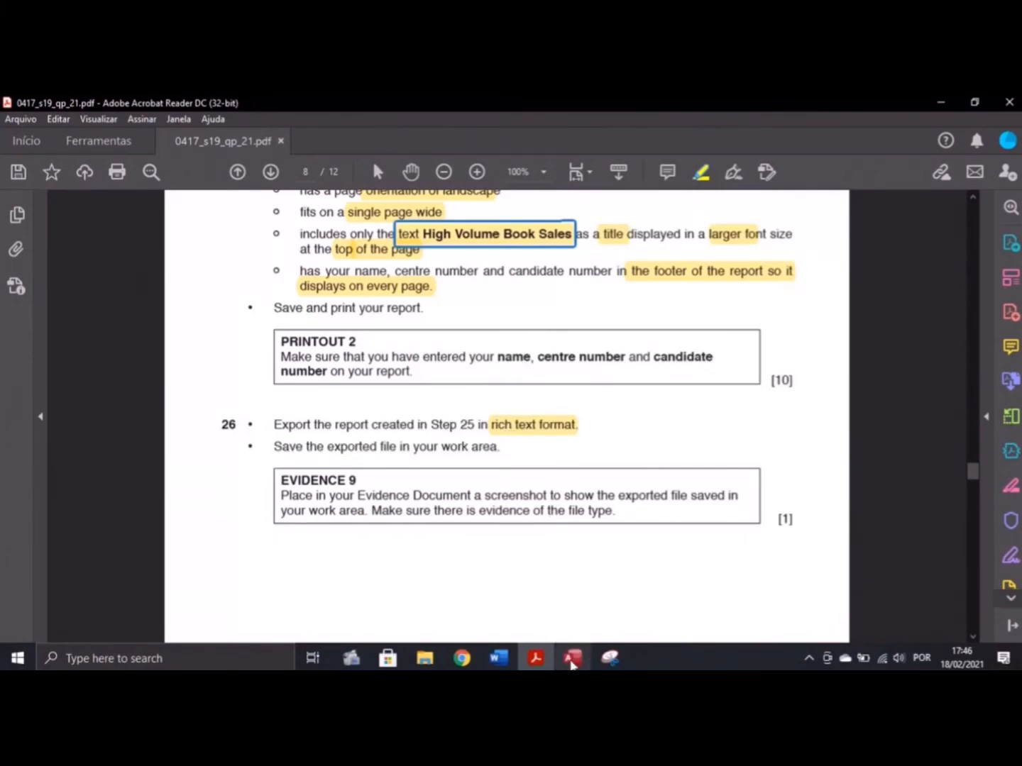
click(572, 657)
click(168, 135)
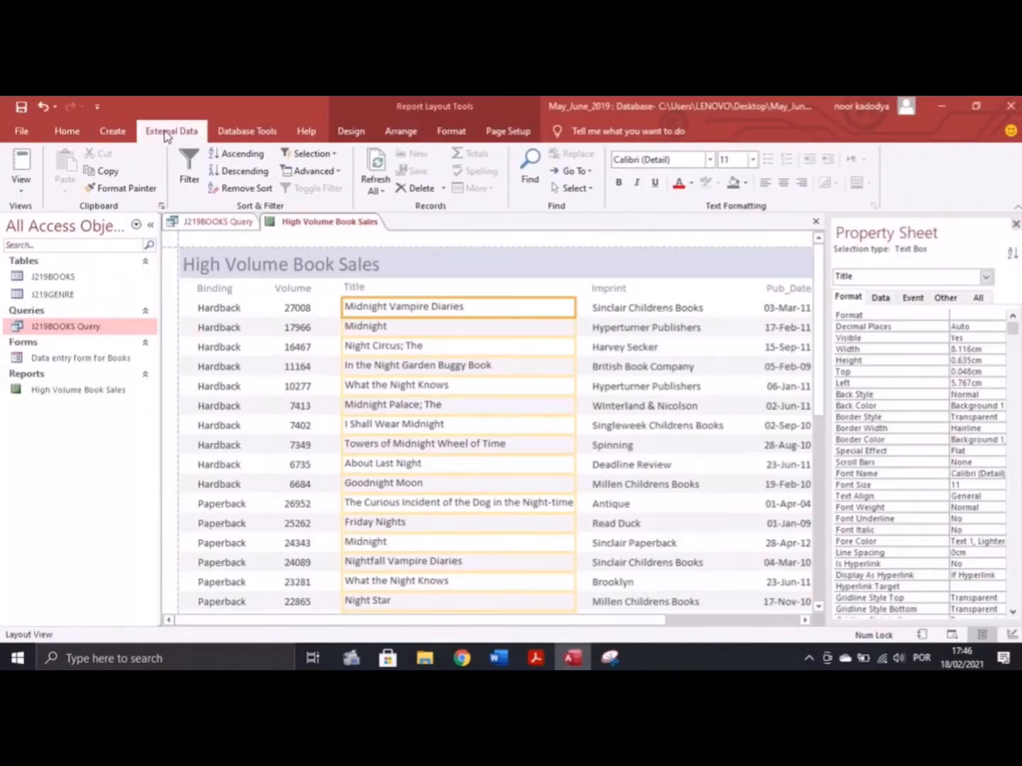
Export the High Volume Book Sales report as Word RTF to the Desktop as High Volume Book Sales.rtf
click(389, 188)
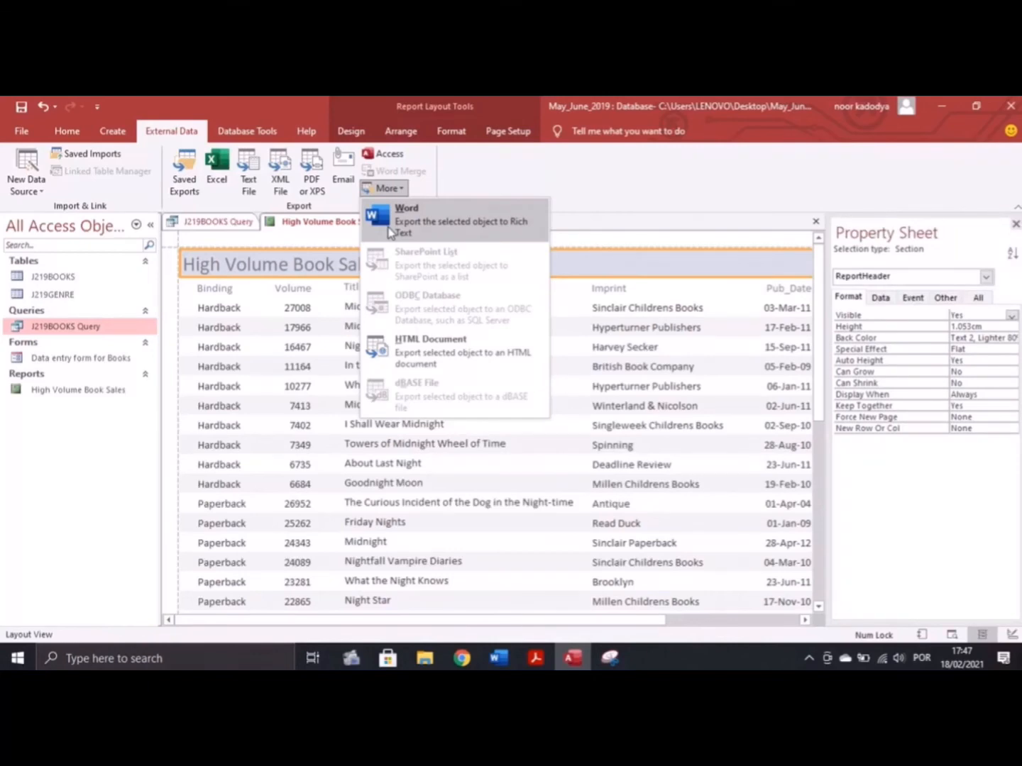
click(398, 216)
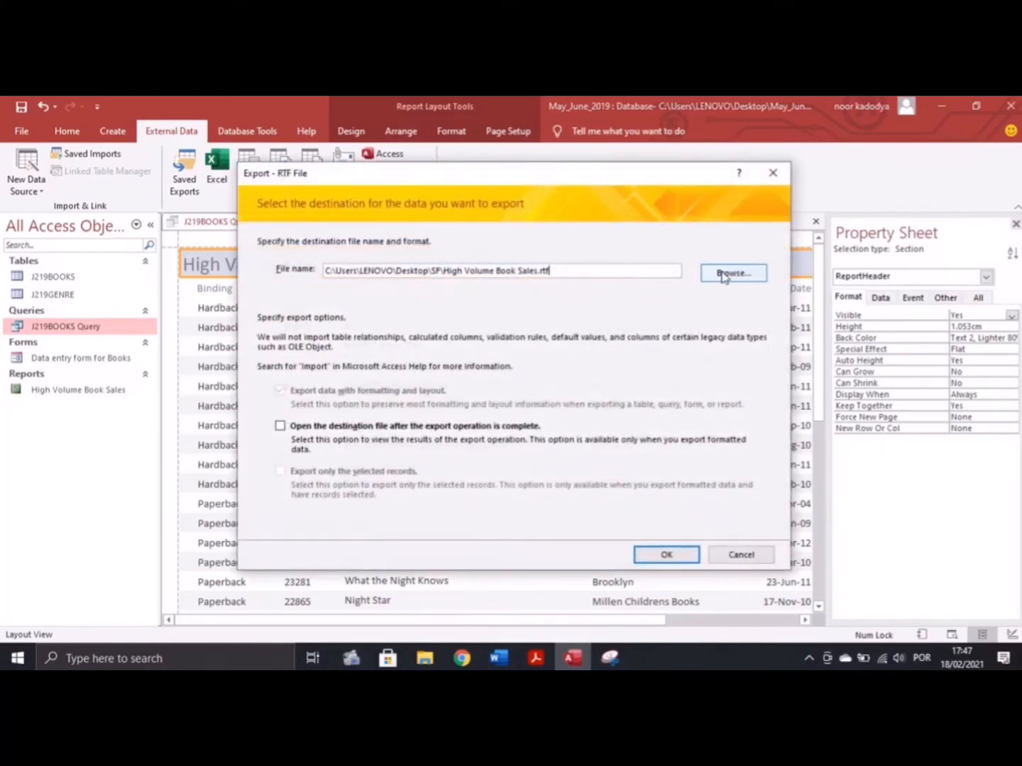
click(732, 273)
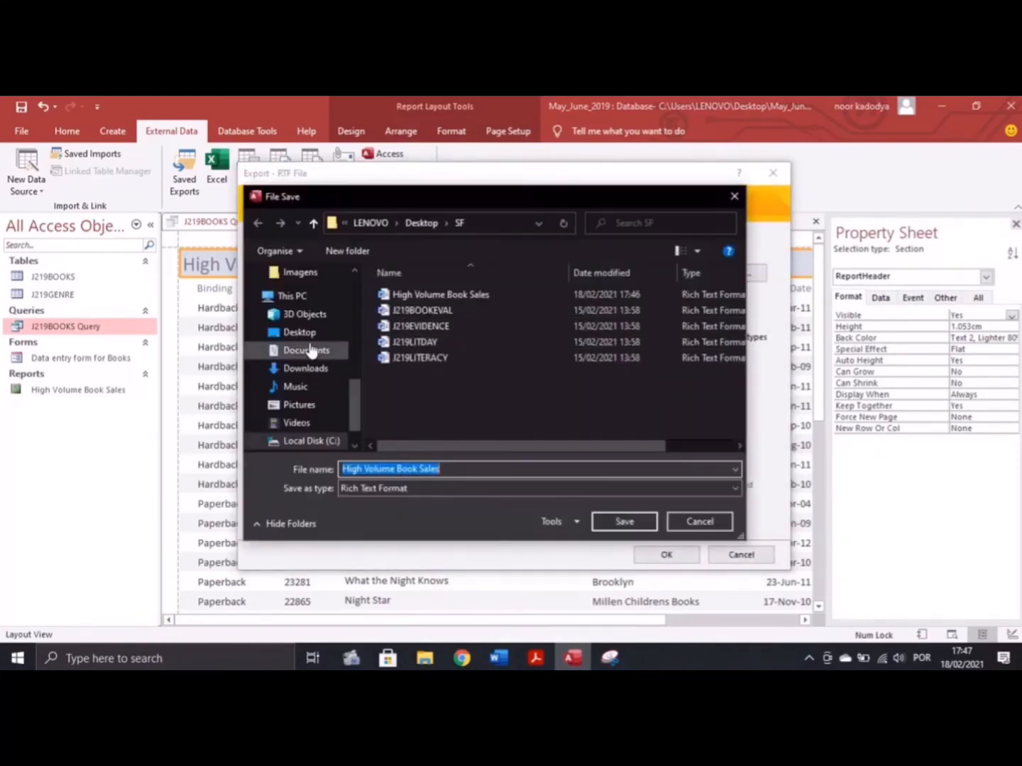
scroll(310, 350, up, 5)
scroll(309, 350, up, 4)
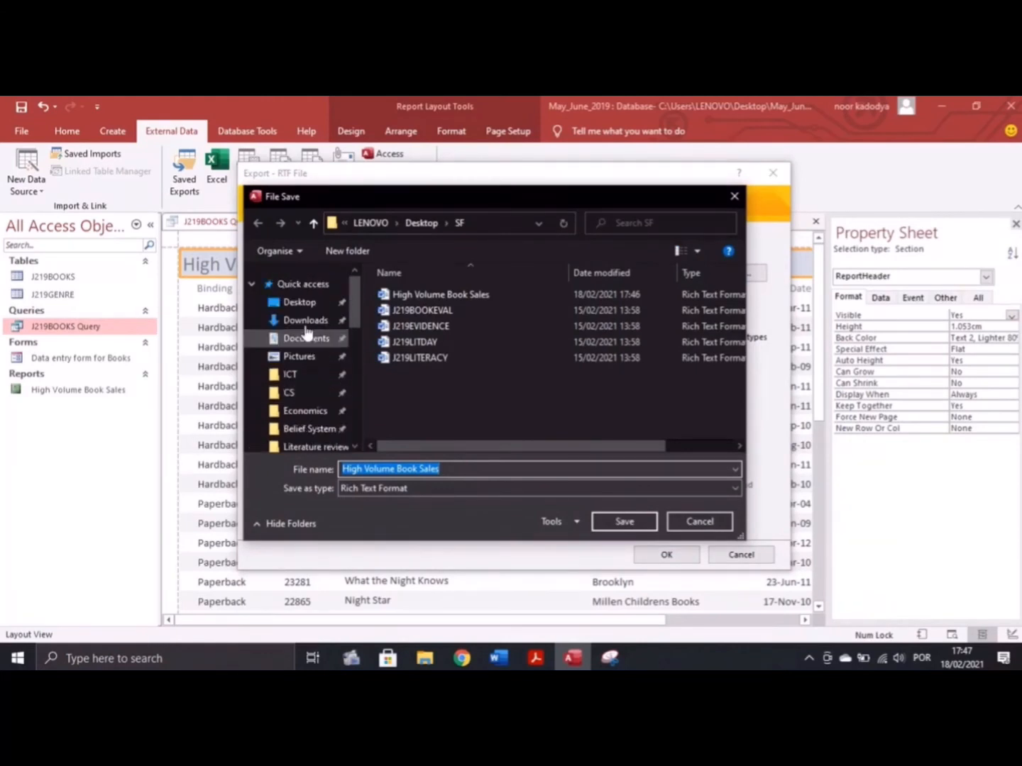
click(299, 303)
click(489, 469)
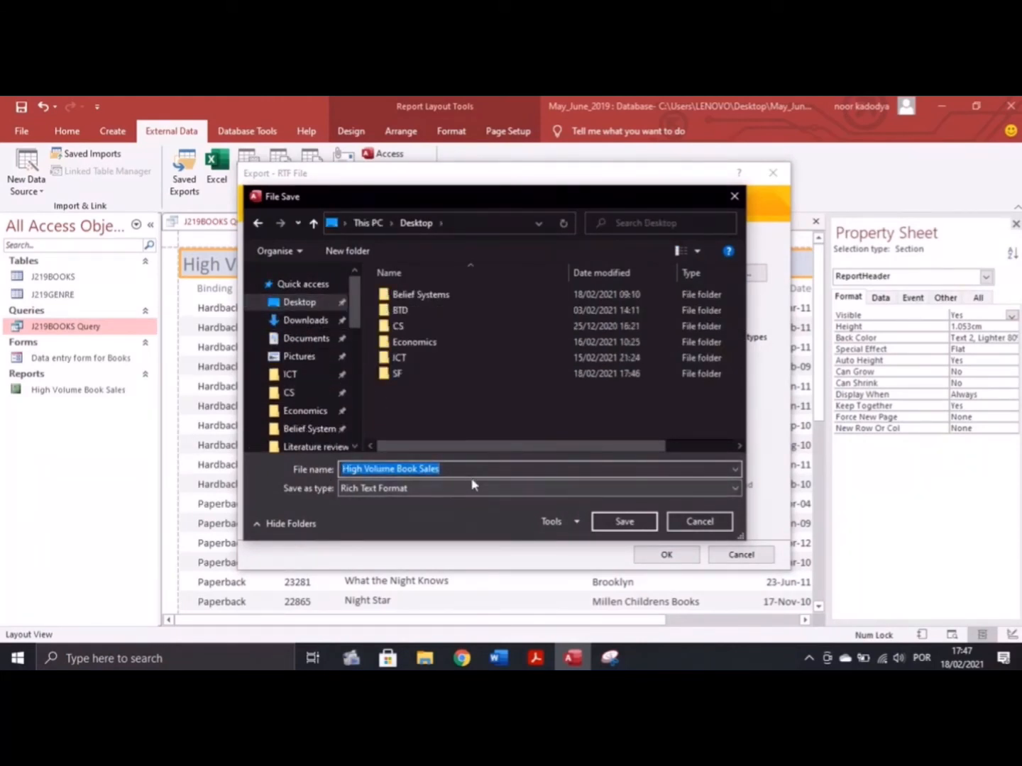
click(616, 521)
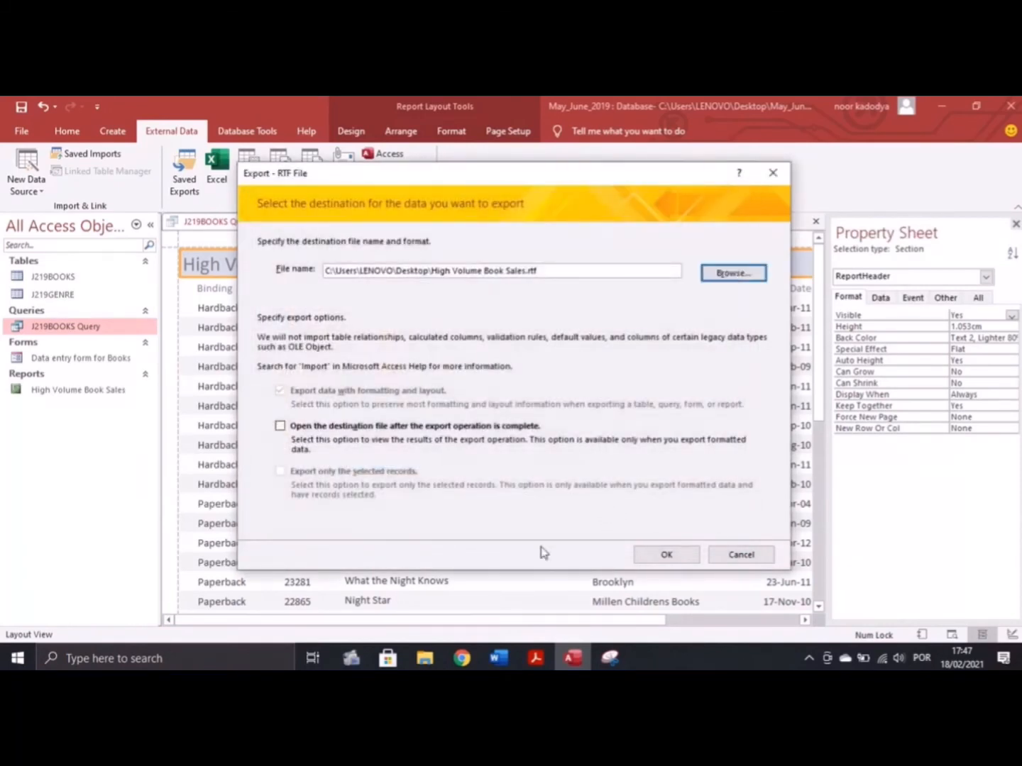
click(667, 555)
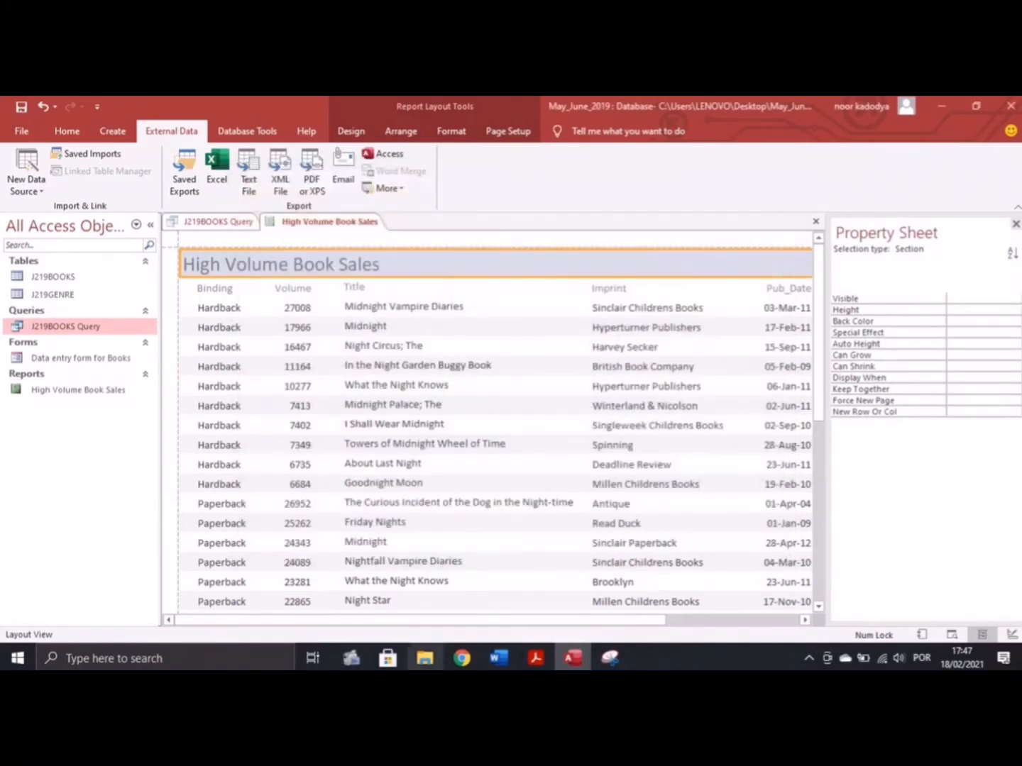
Select High Volume Book Sales.rtf on the Desktop and snip its row showing the Rich Text Format type
click(425, 659)
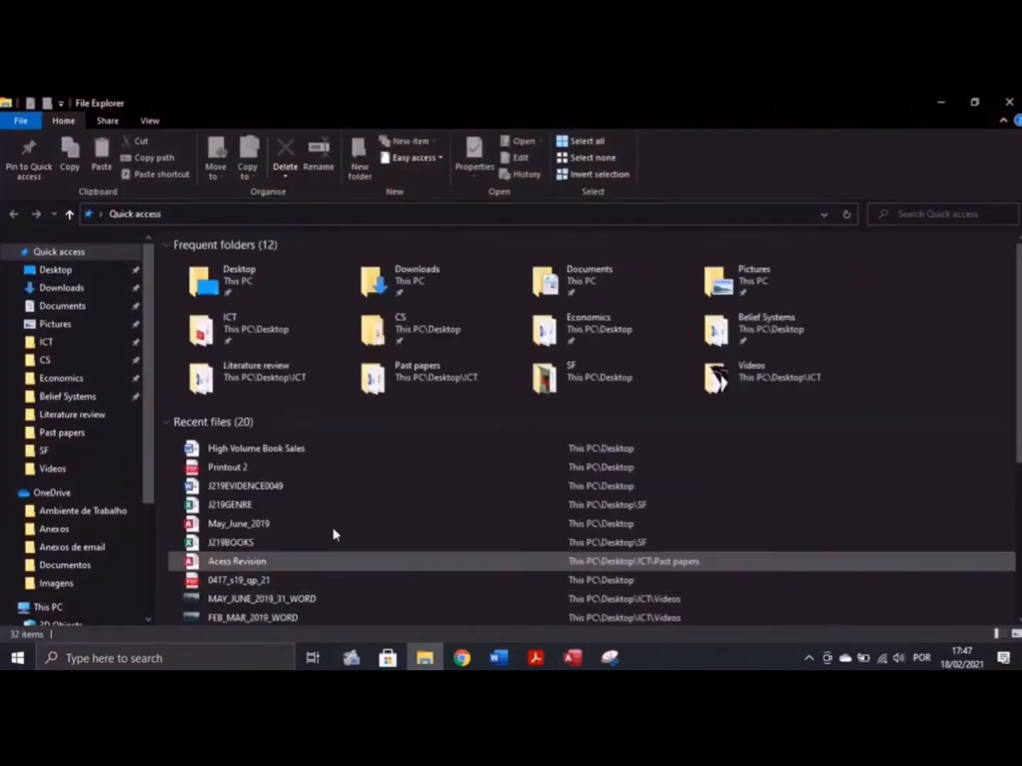
click(53, 269)
click(246, 410)
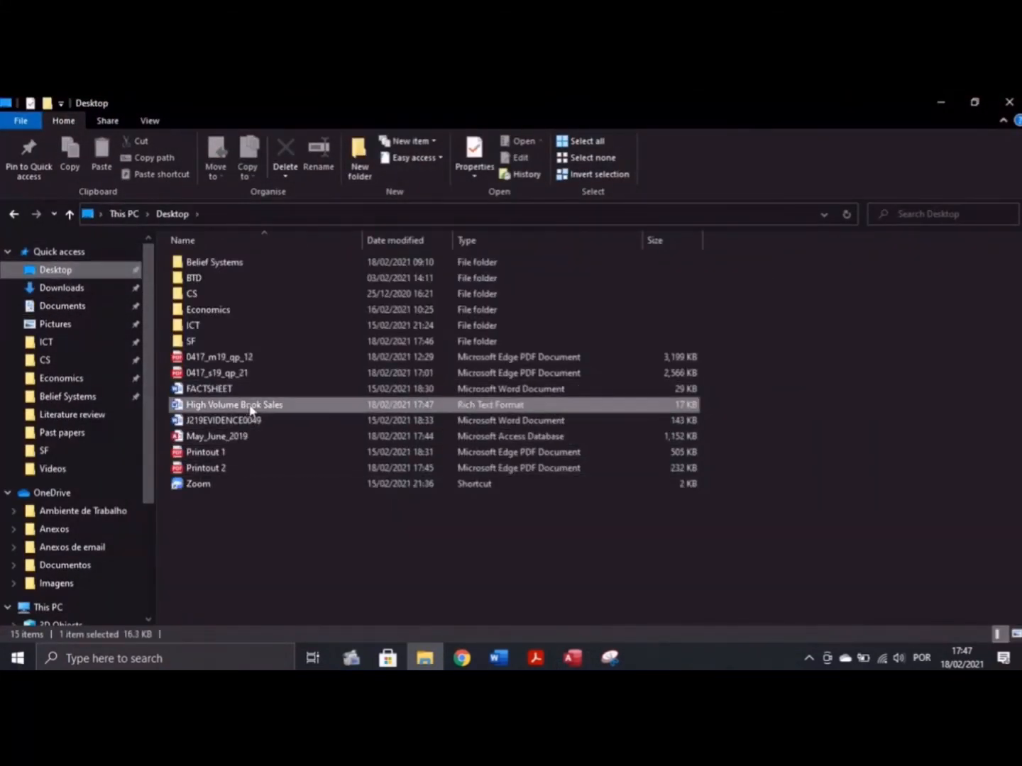
click(610, 658)
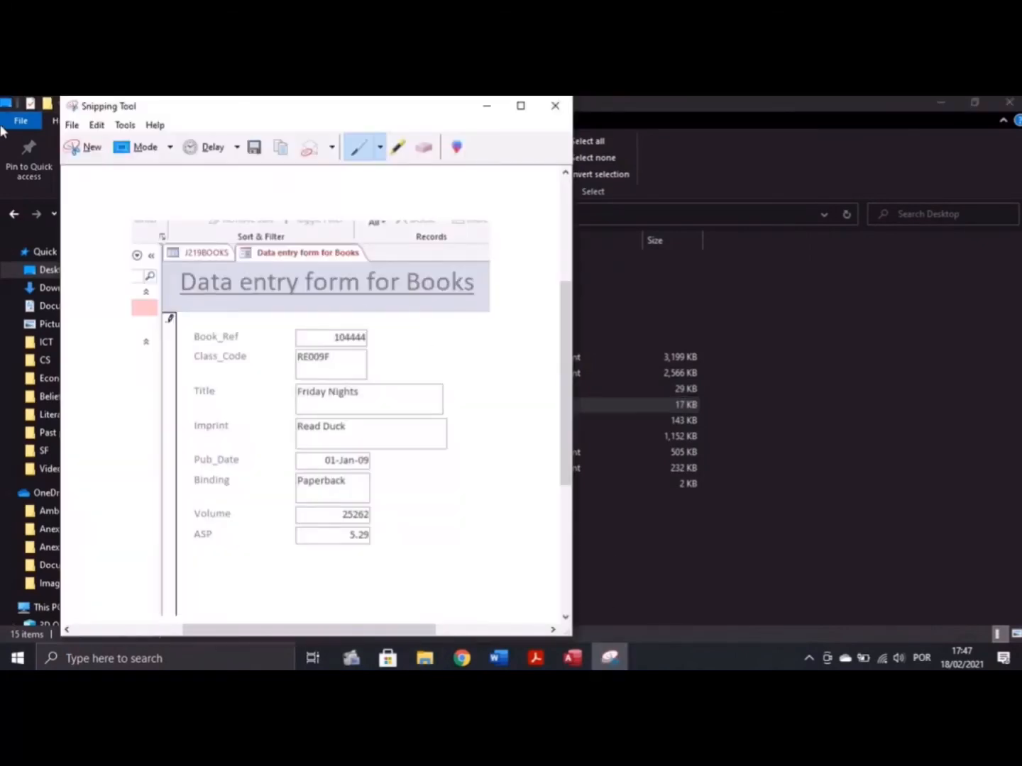
click(91, 147)
drag(157, 383, 716, 420)
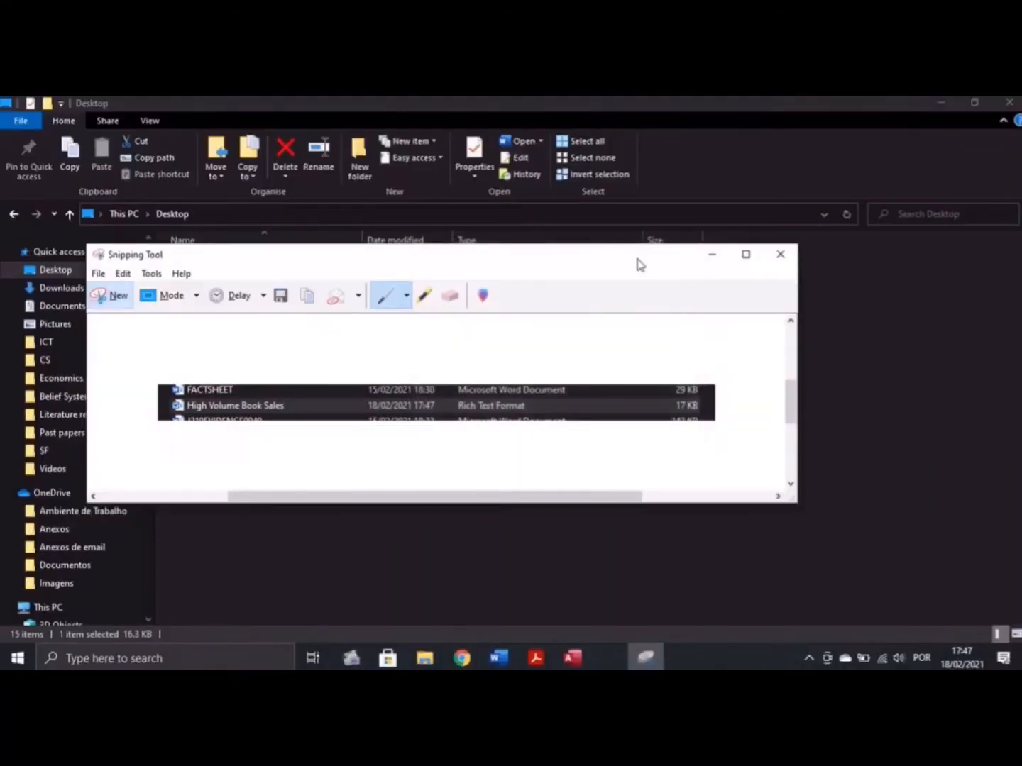
Paste the snip under Step 26 Evidence 9 in Word and close Access's export wizard
click(498, 658)
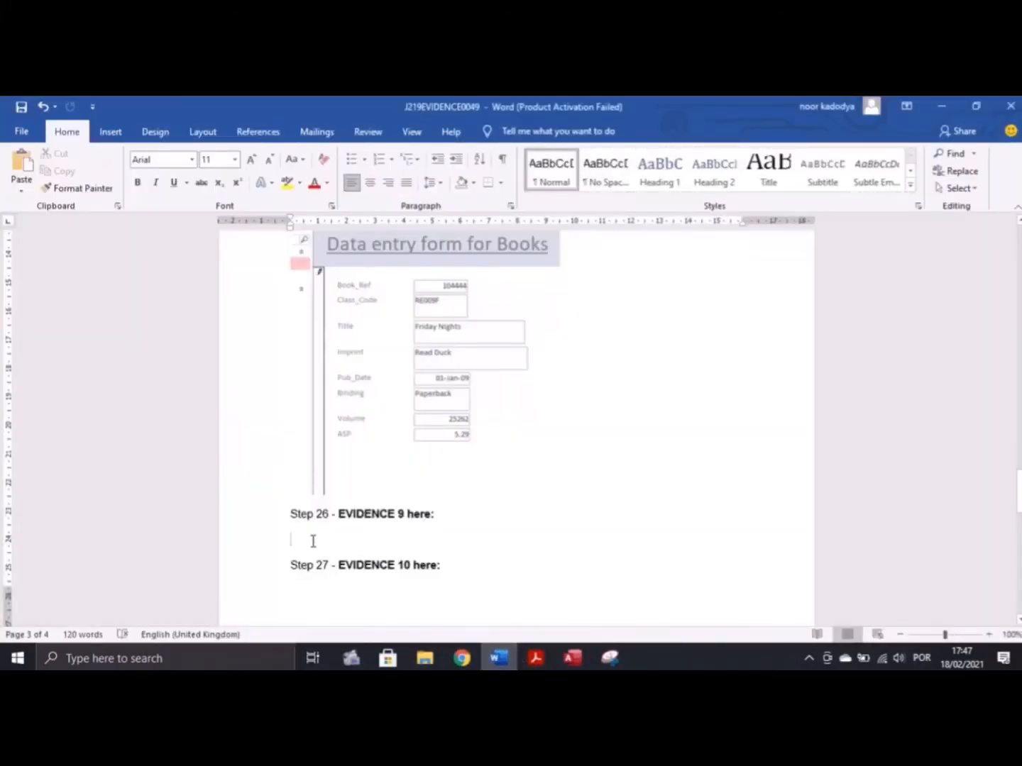
key(ctrl+v)
scroll(423, 539, down, 6)
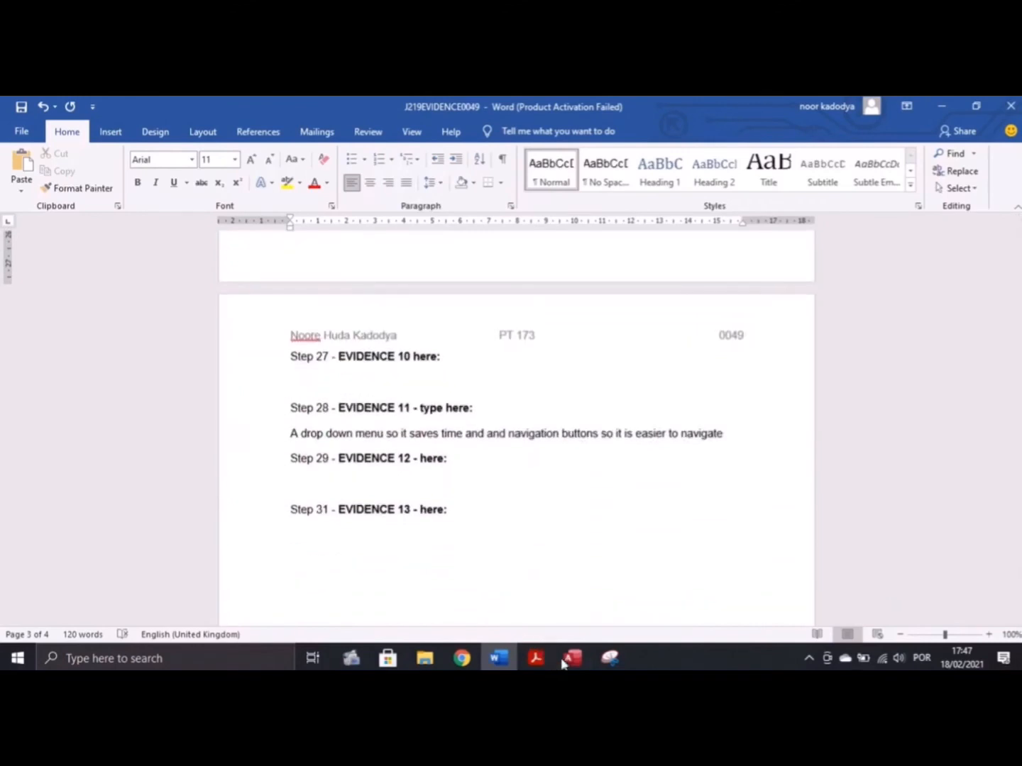
click(566, 661)
click(741, 568)
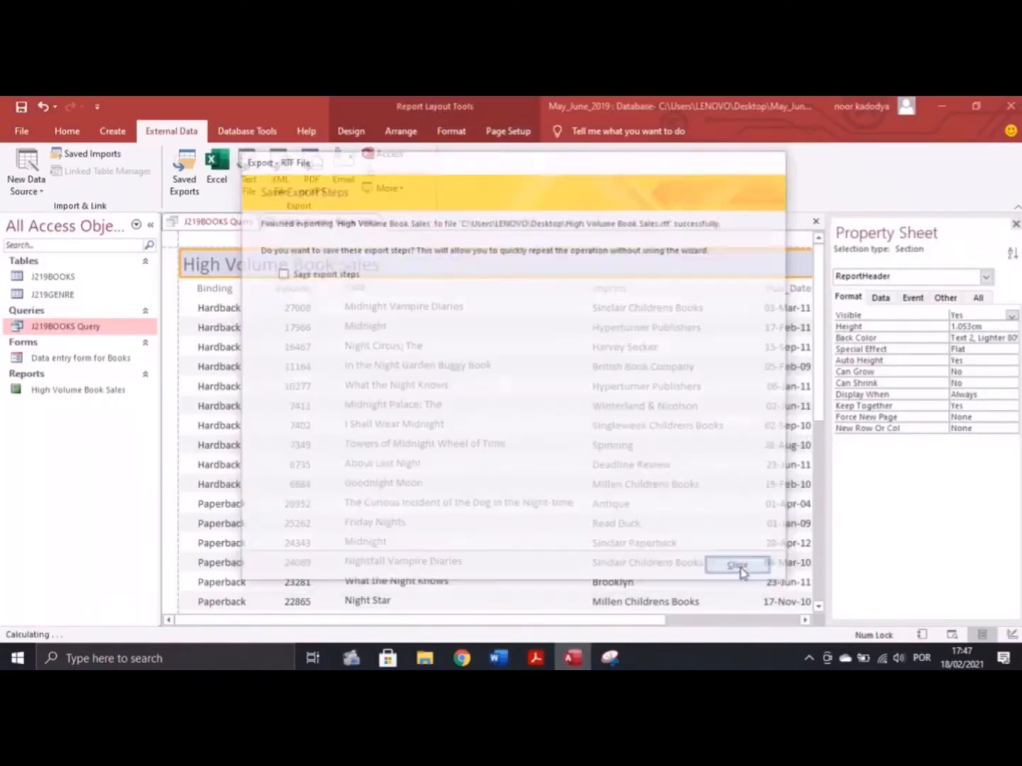
click(536, 658)
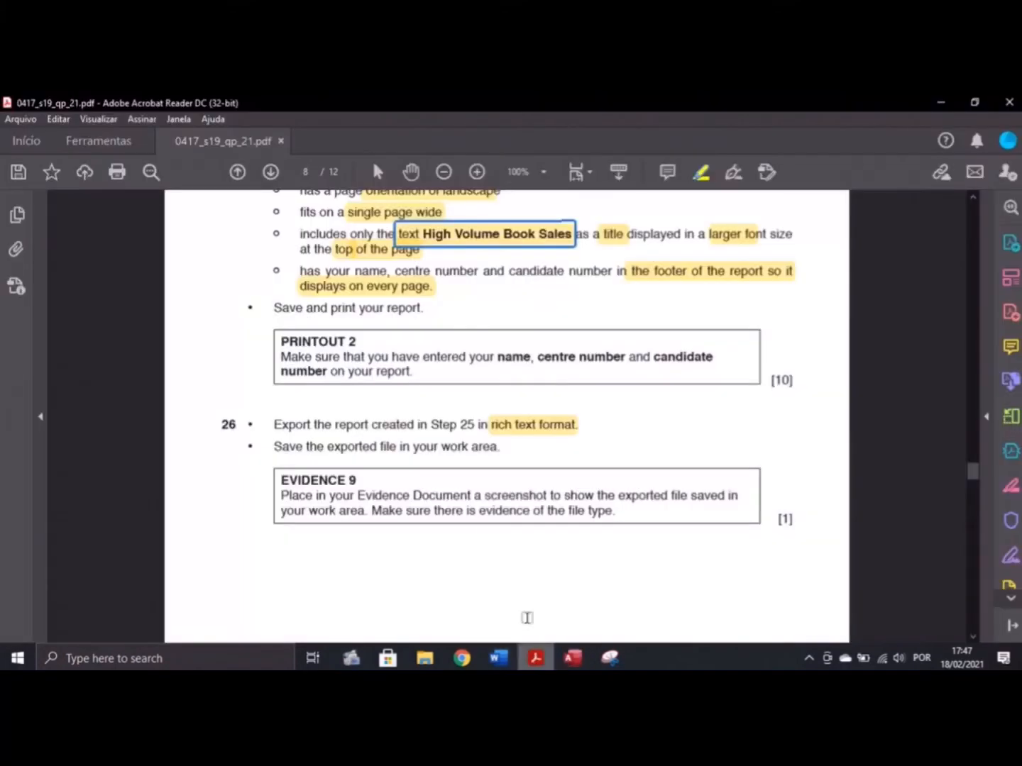
Read Step 27's Top Ranking Youth Fiction report brief in the PDF, then return to Access
scroll(456, 459, down, 8)
scroll(437, 427, down, 10)
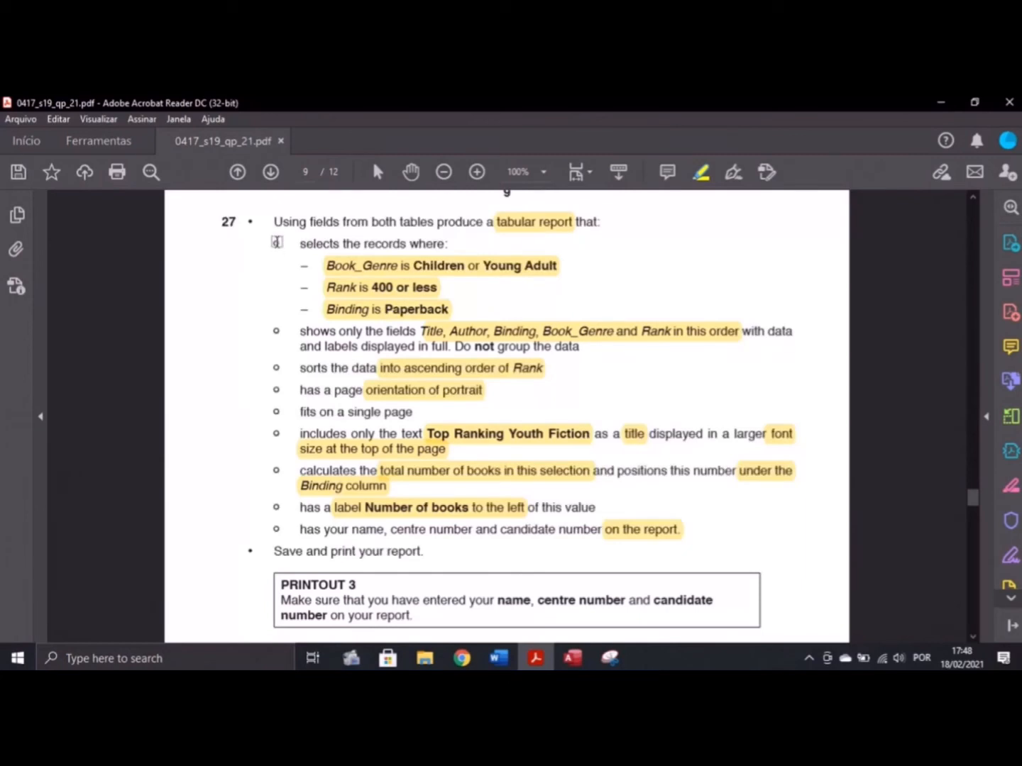
click(288, 274)
key(alt+Tab)
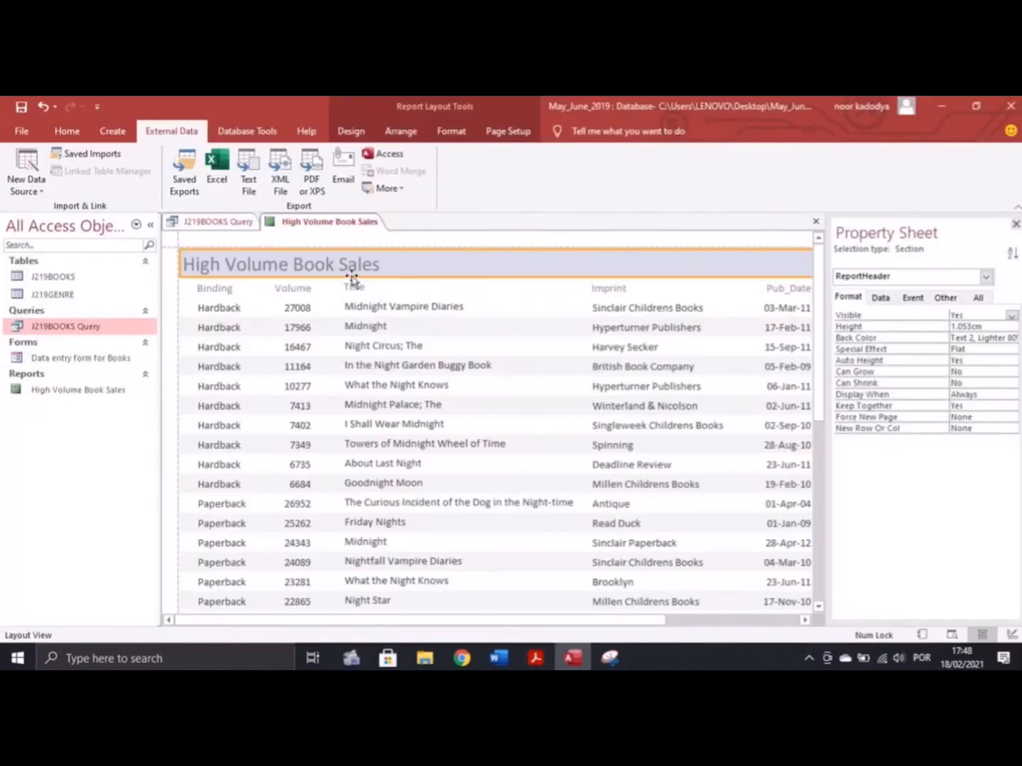
Enlarge the High Volume Book Sales report title to 22 pt font
click(380, 266)
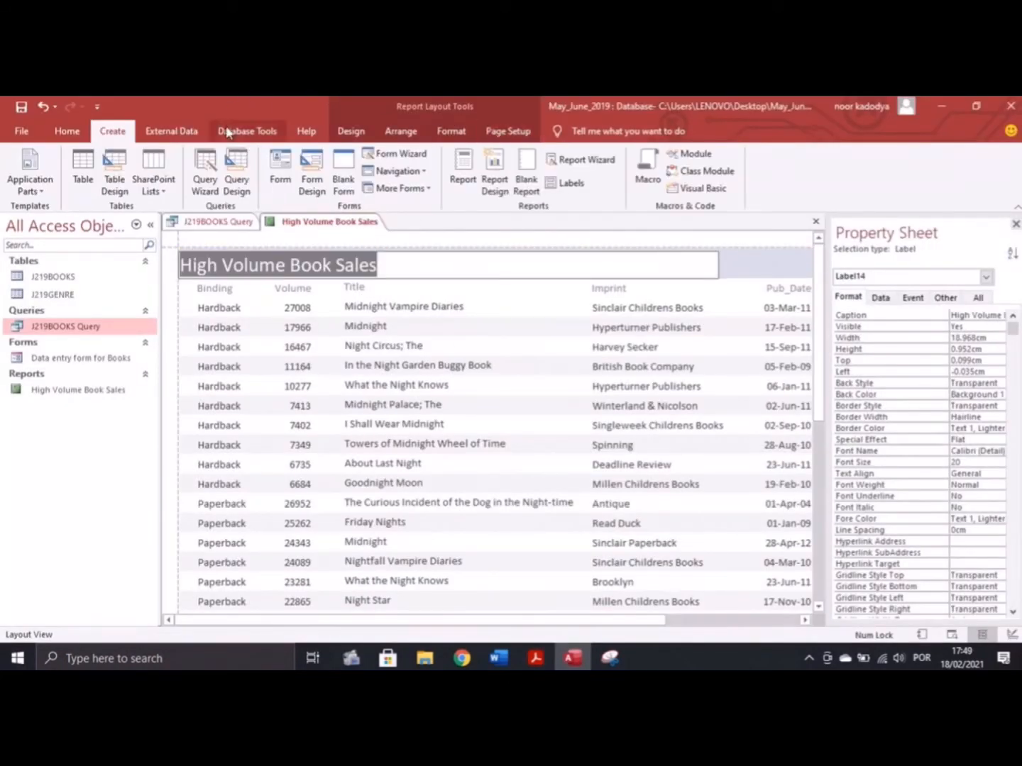
click(67, 132)
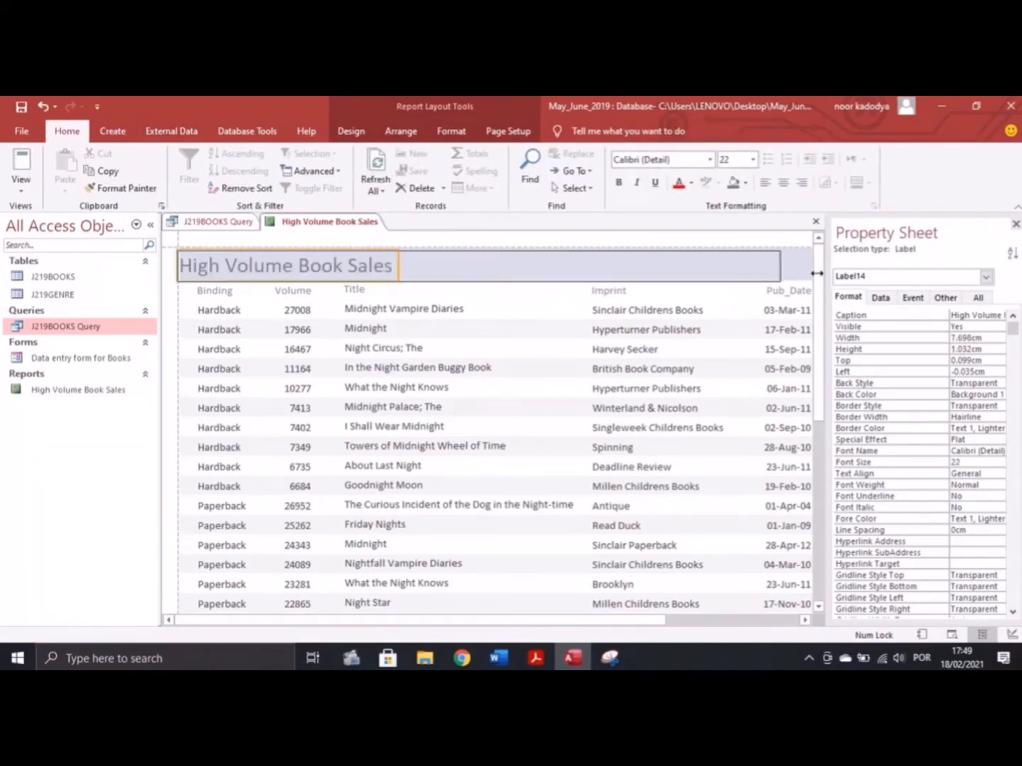
drag(307, 619, 321, 620)
Print the report to PDF again, replacing the existing Printout 2 file
click(405, 268)
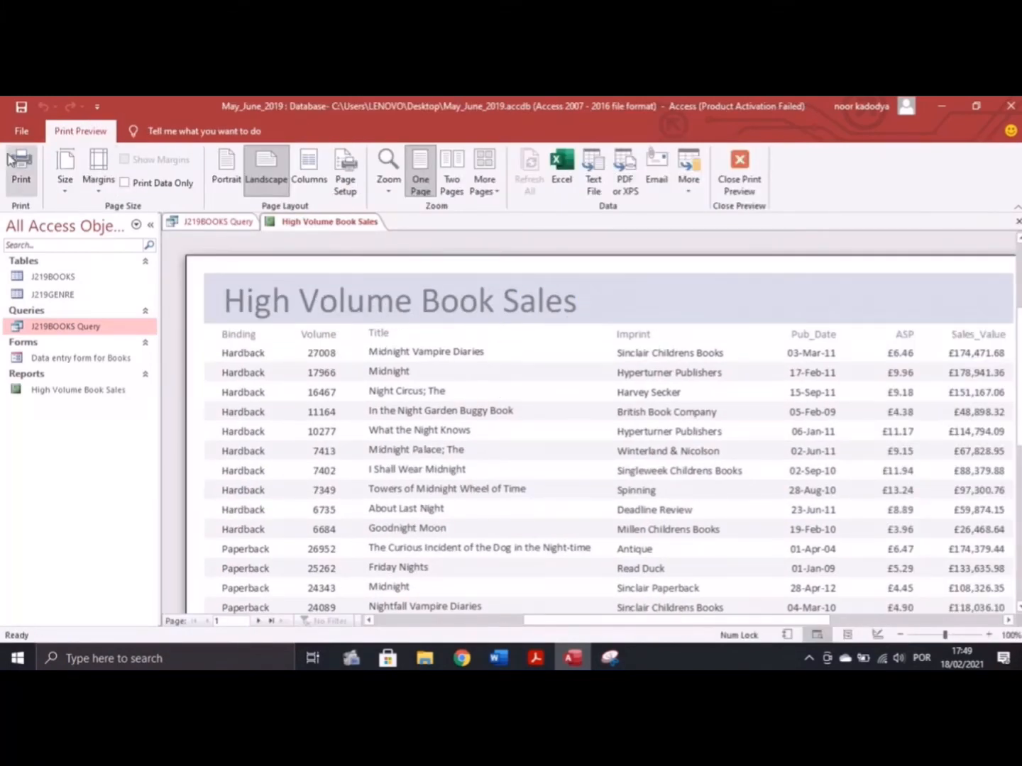
click(21, 170)
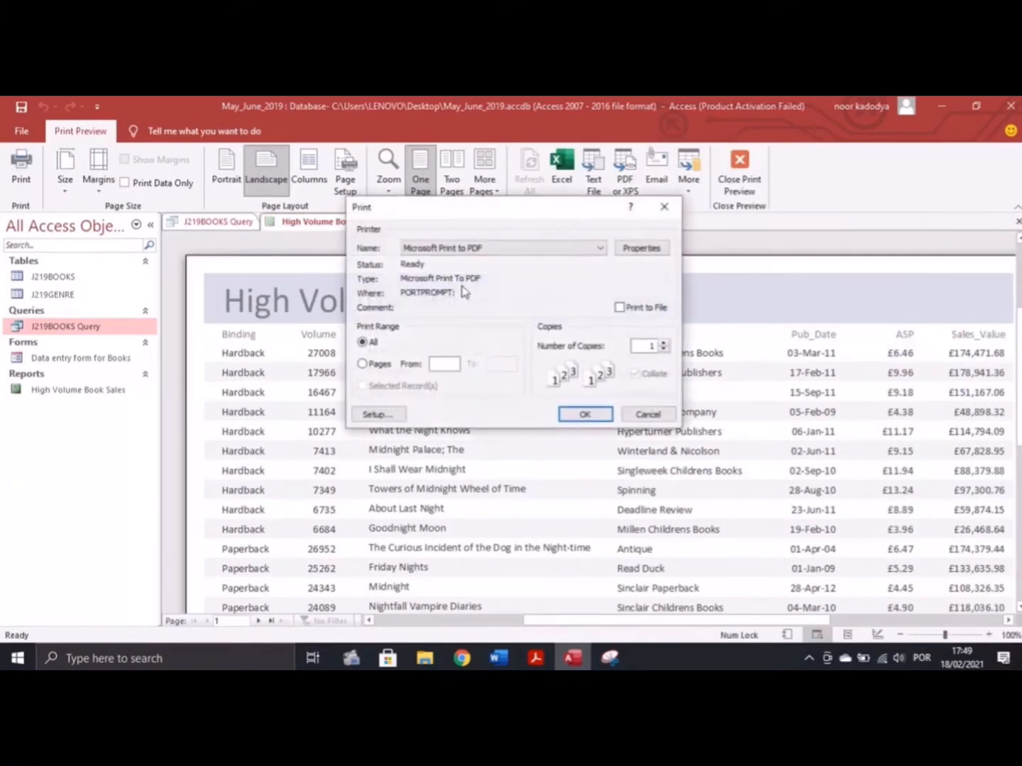
click(578, 413)
click(560, 509)
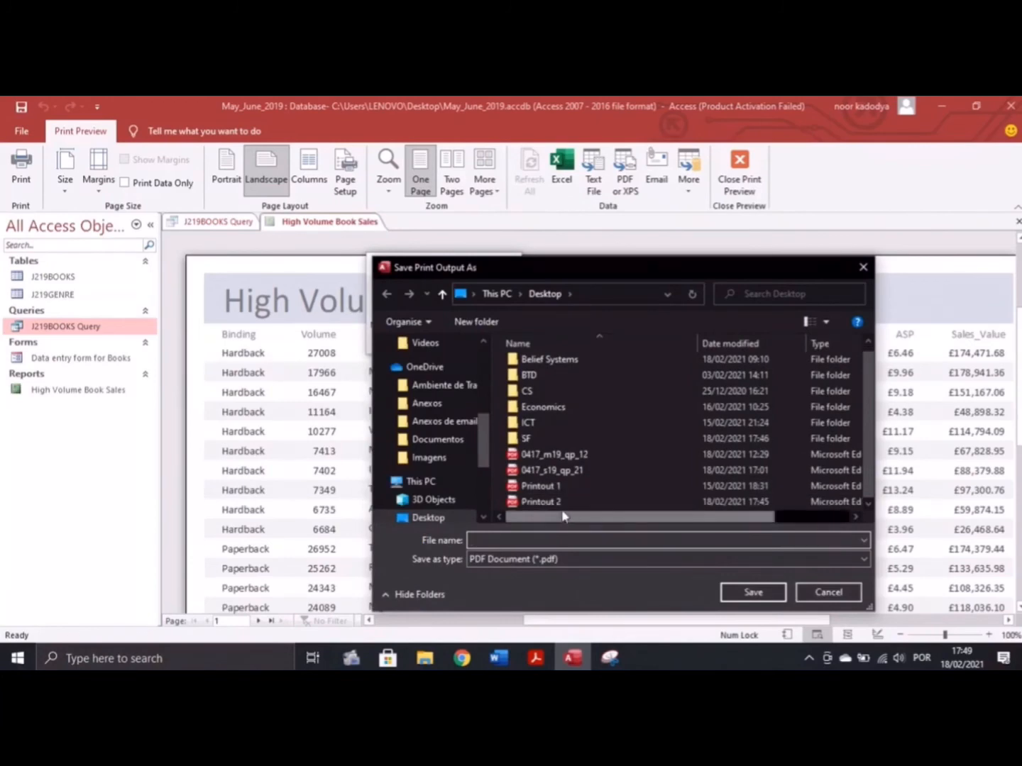
click(750, 597)
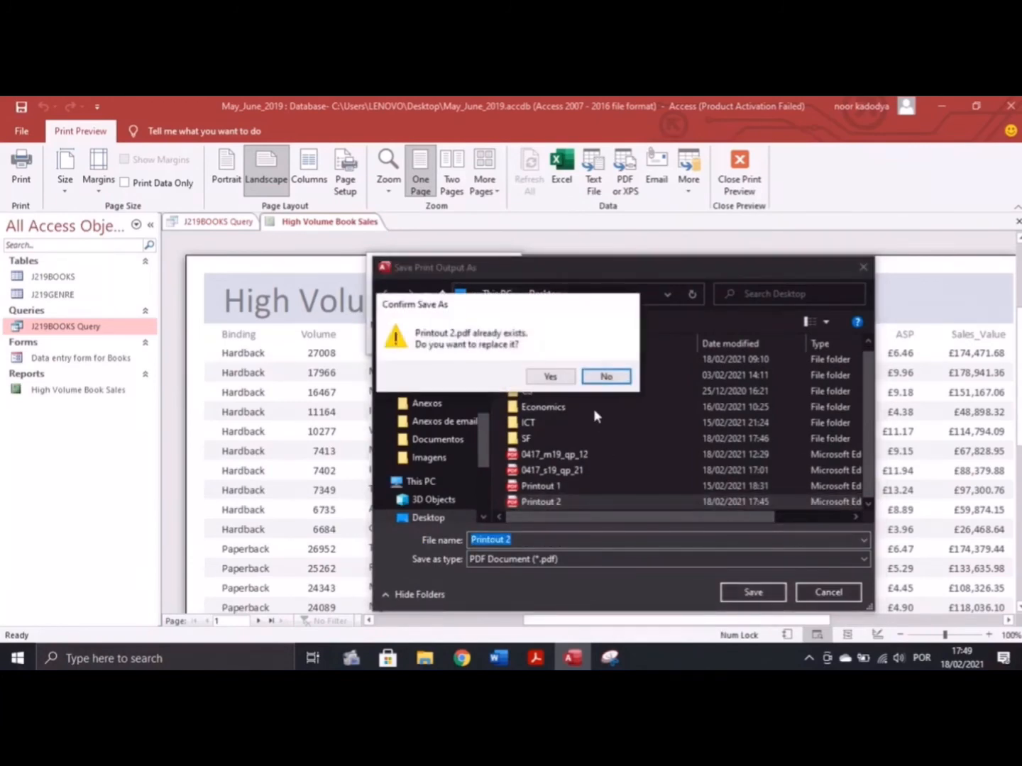
click(557, 379)
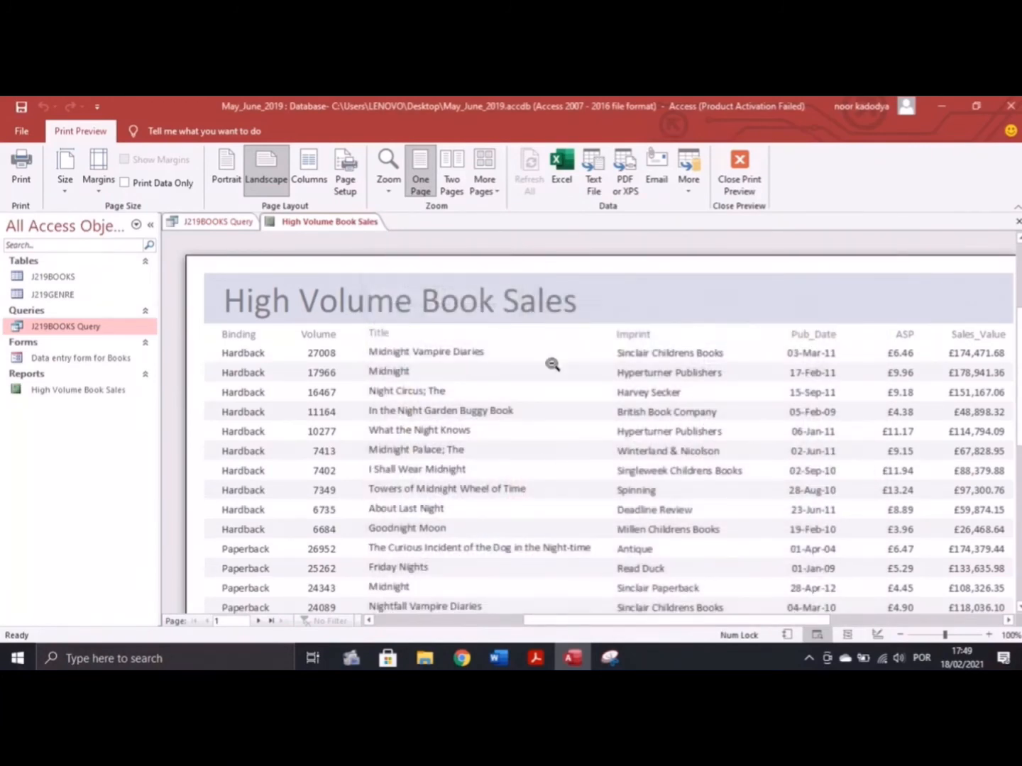
Re-read the Step 27 brief in the PDF and return to the report in Access Design View
key(alt+Tab)
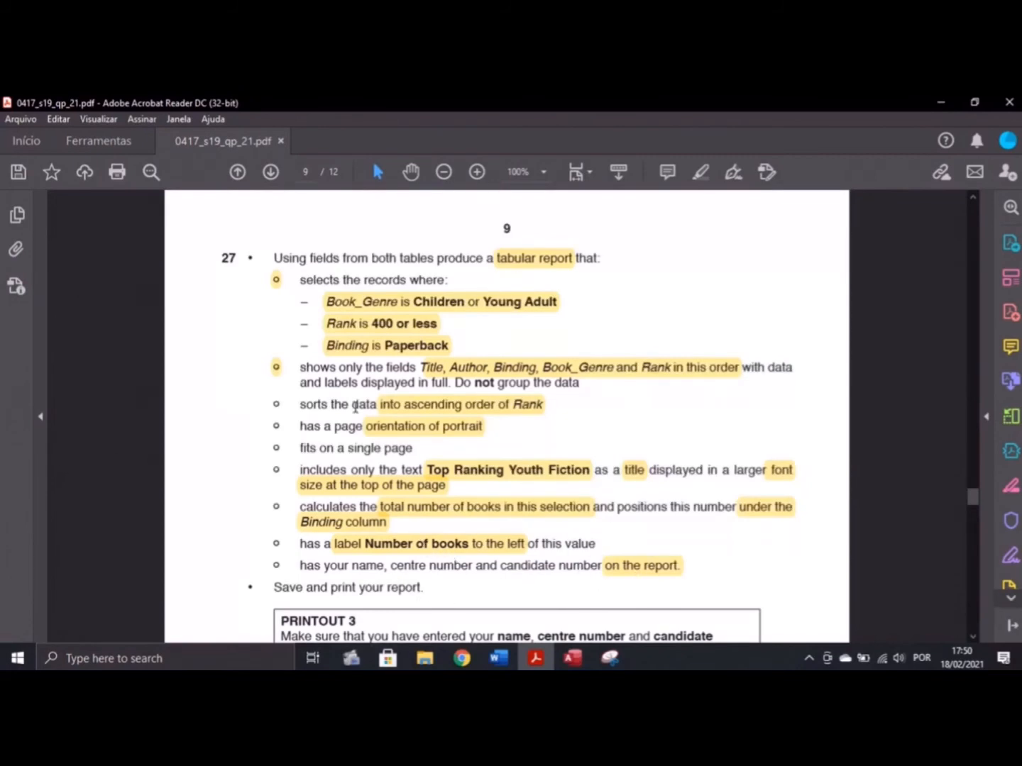
click(572, 658)
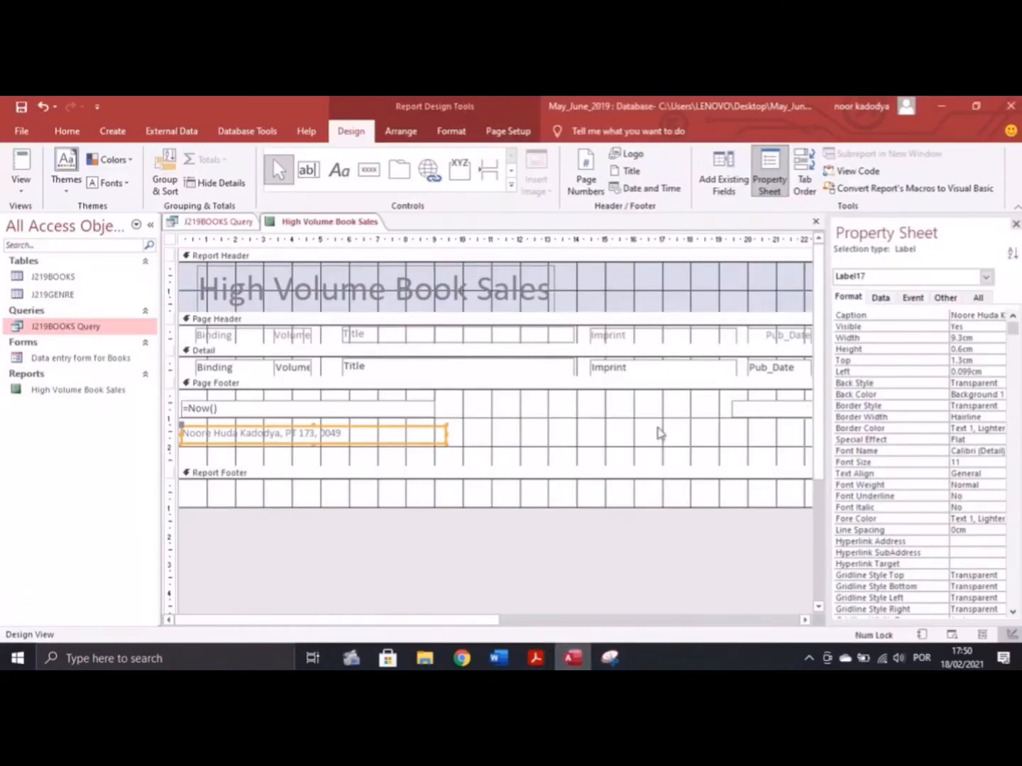
Start a Simple Query Wizard from the Create tab, checking the task in the PDF
click(67, 131)
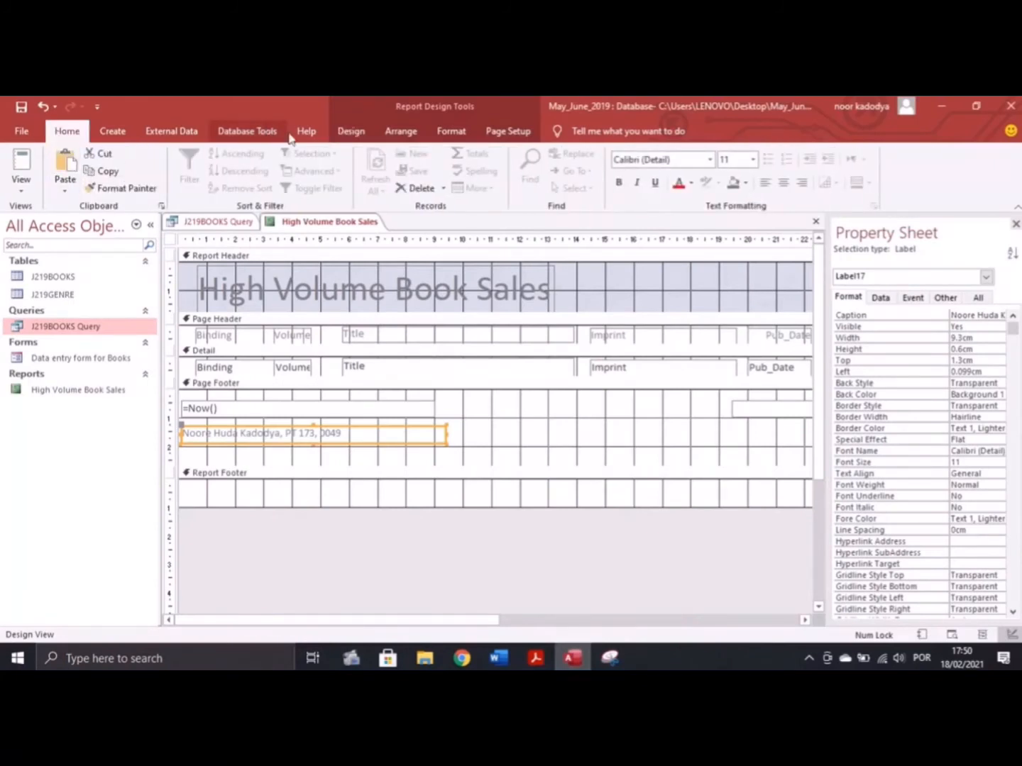
click(112, 130)
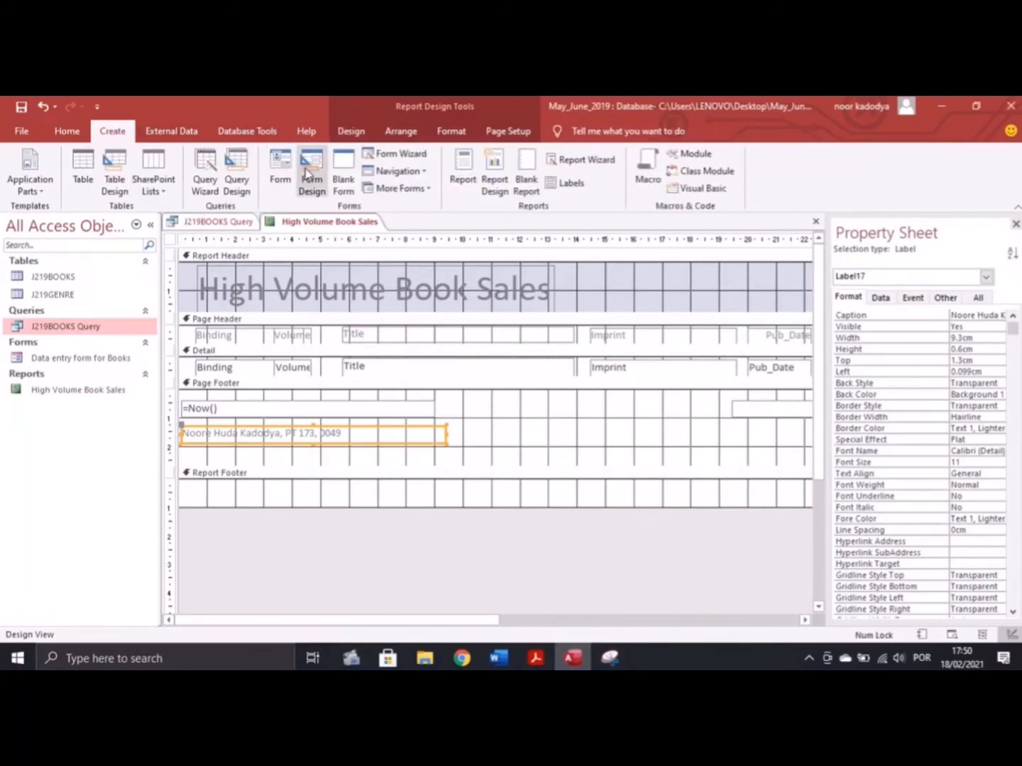
click(201, 186)
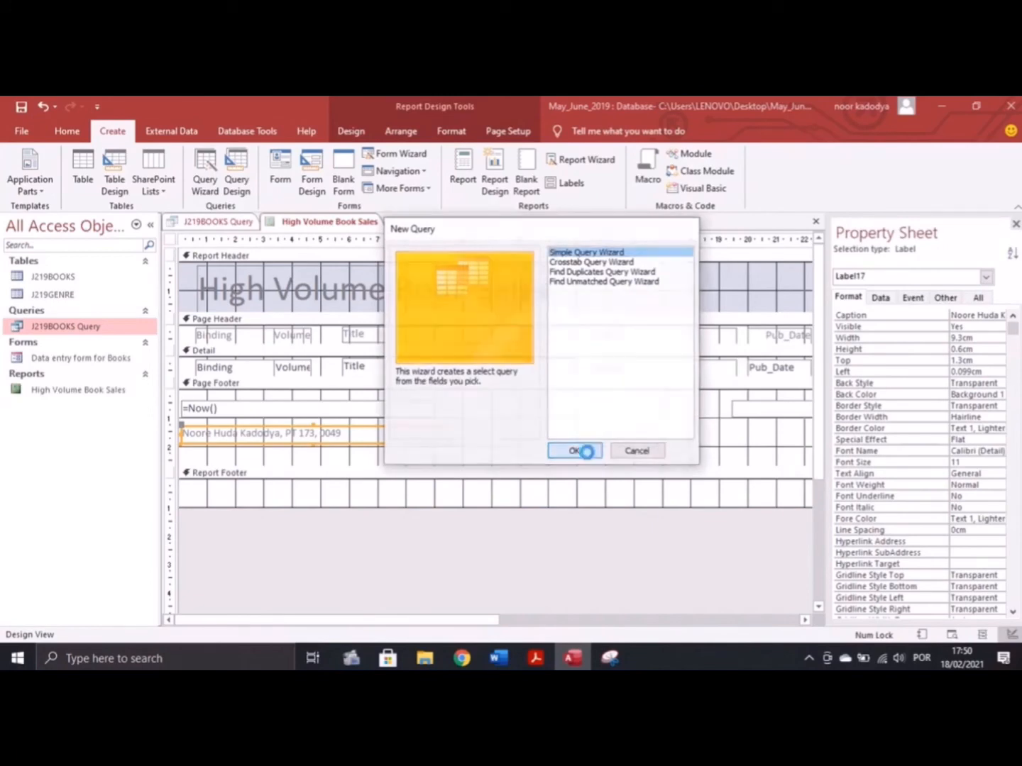
click(582, 450)
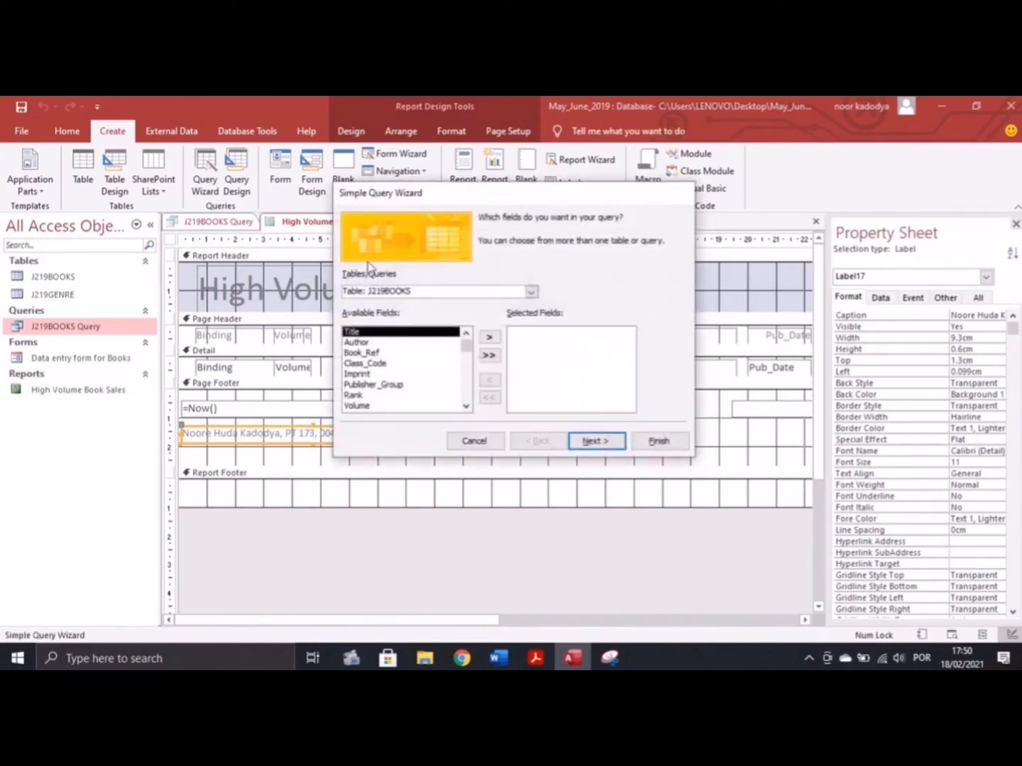
click(535, 658)
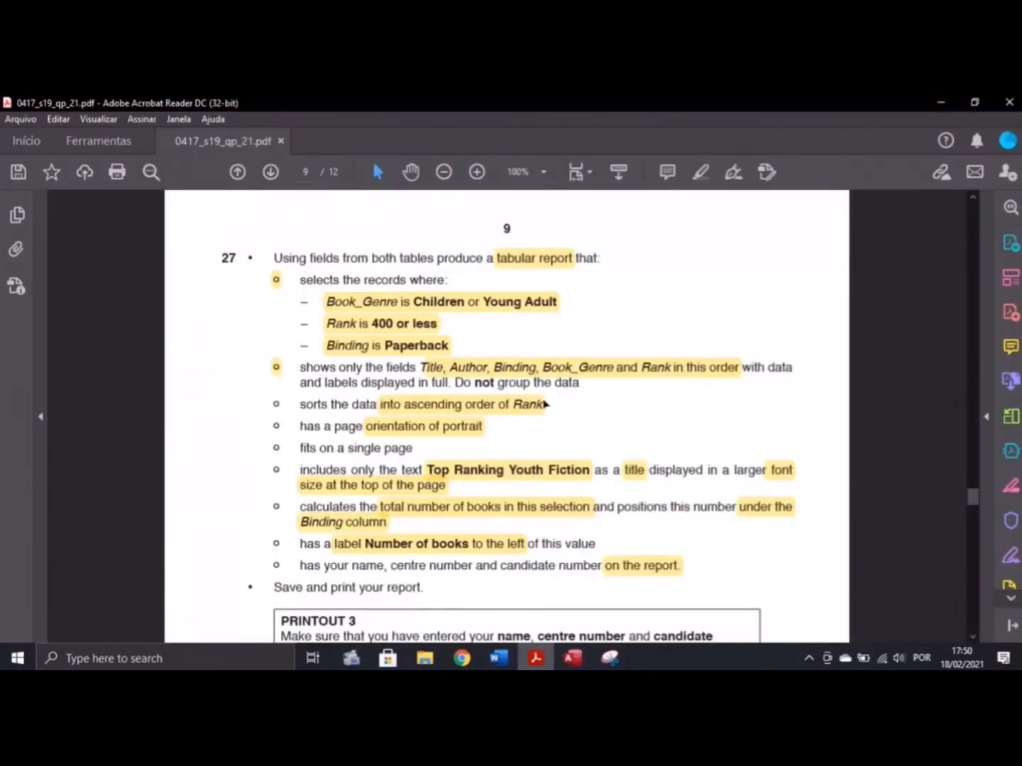
click(572, 658)
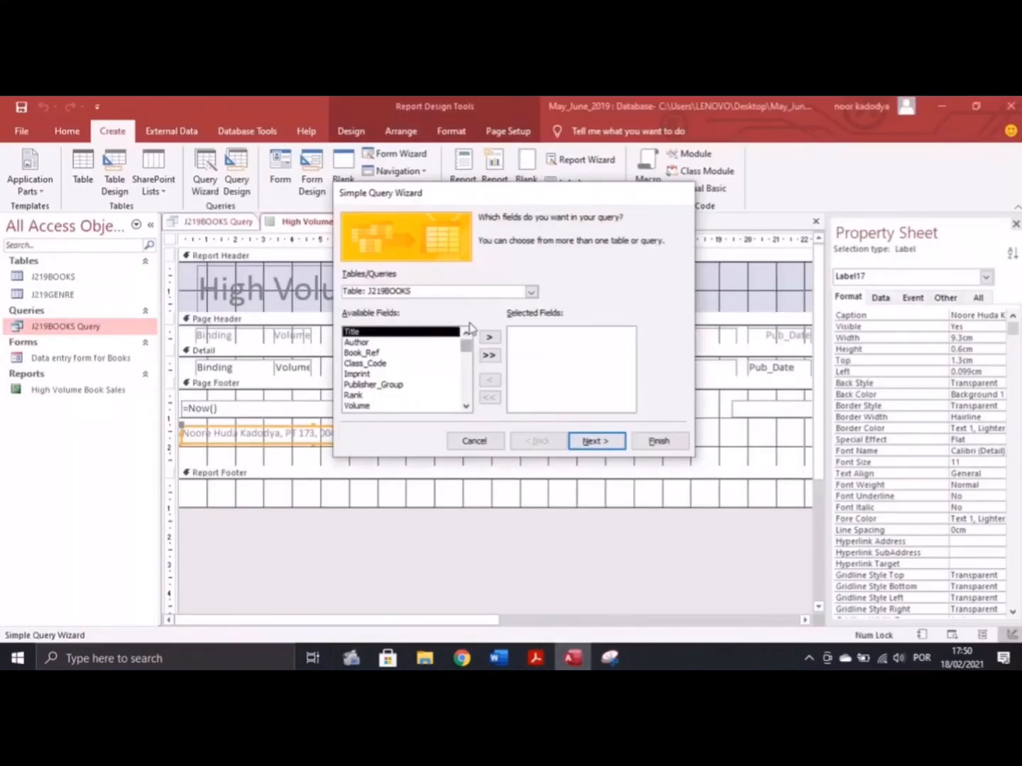
click(536, 659)
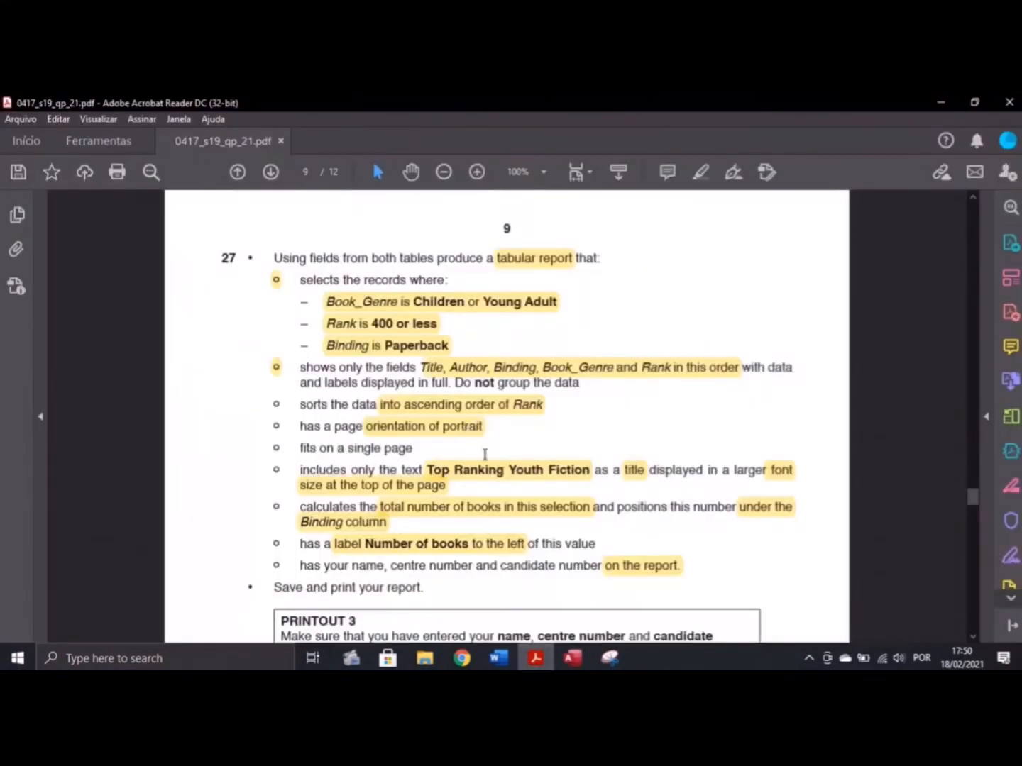
click(571, 659)
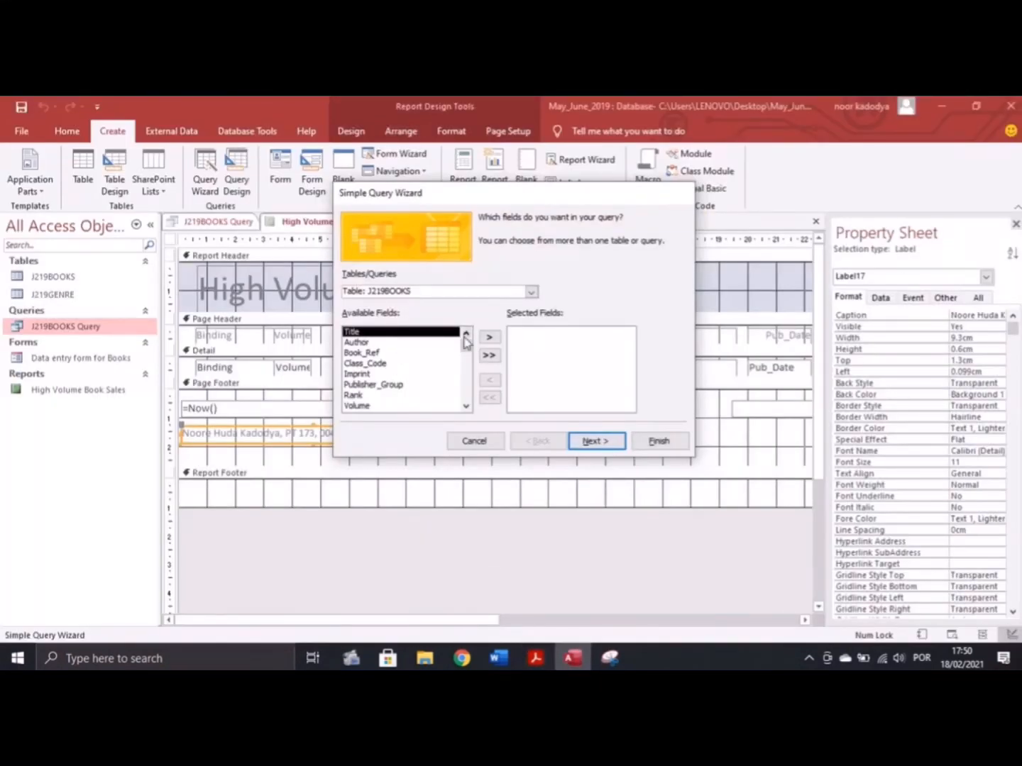
Add Title and Author from J219BOOKS and Book_Genre from J219GENRE to the query
click(489, 337)
click(488, 337)
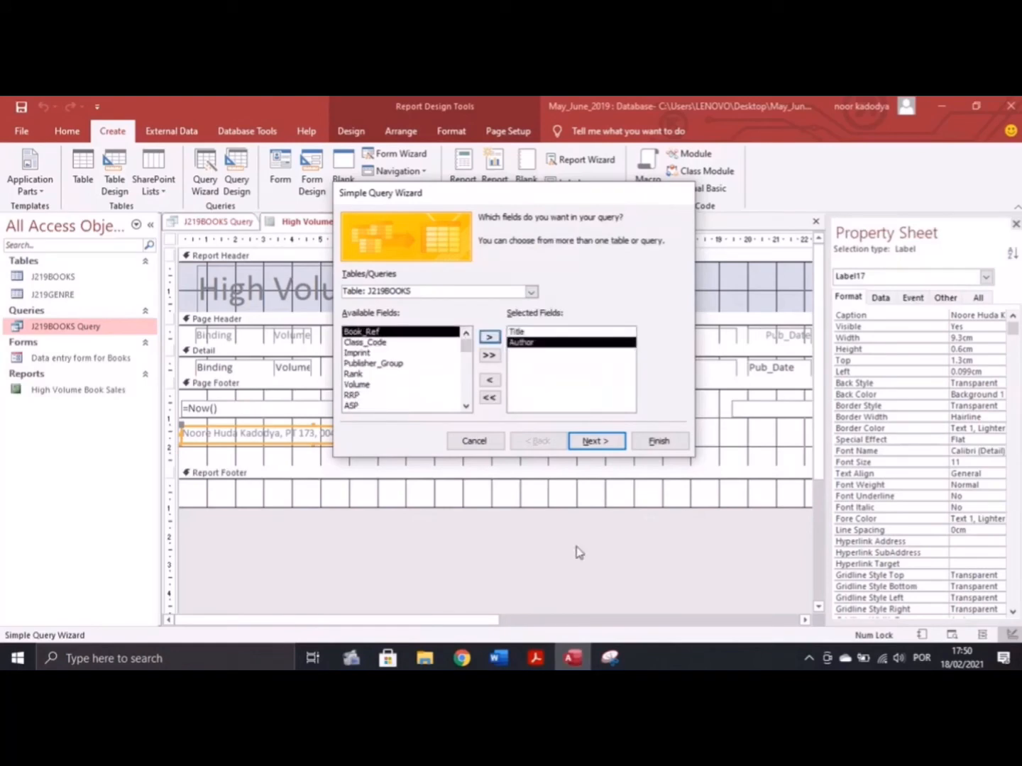
click(536, 661)
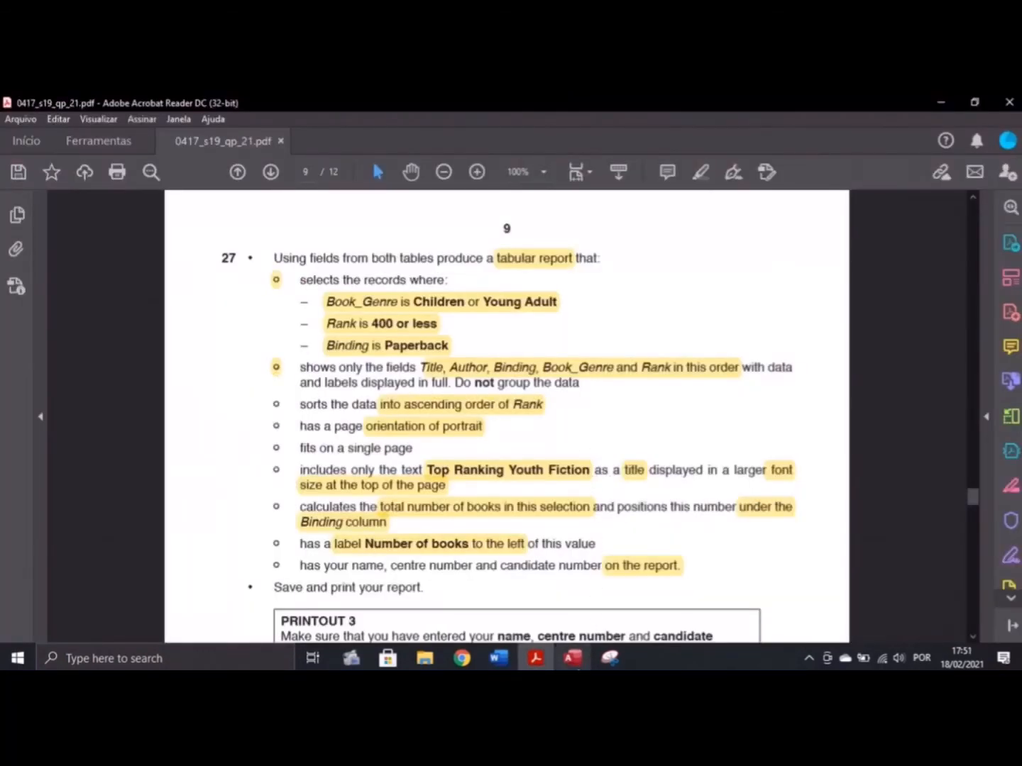
click(573, 658)
click(484, 292)
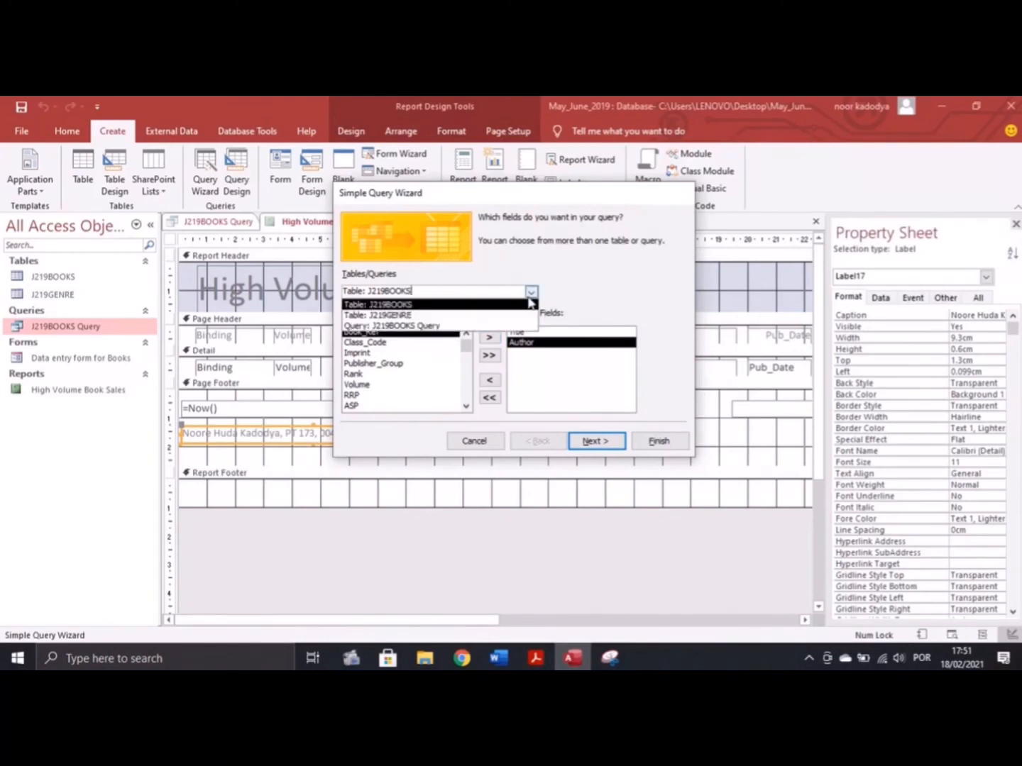
click(471, 307)
click(449, 344)
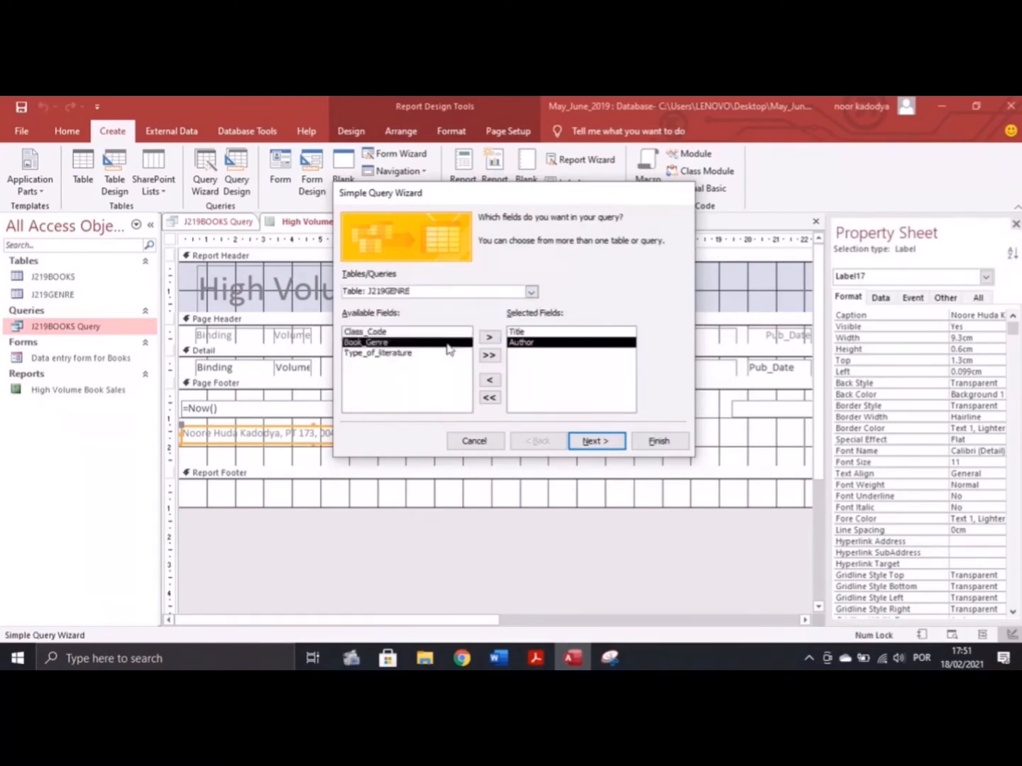
click(488, 337)
Add Rank from J219BOOKS and finish the query as J219BOOKS Query1
click(531, 292)
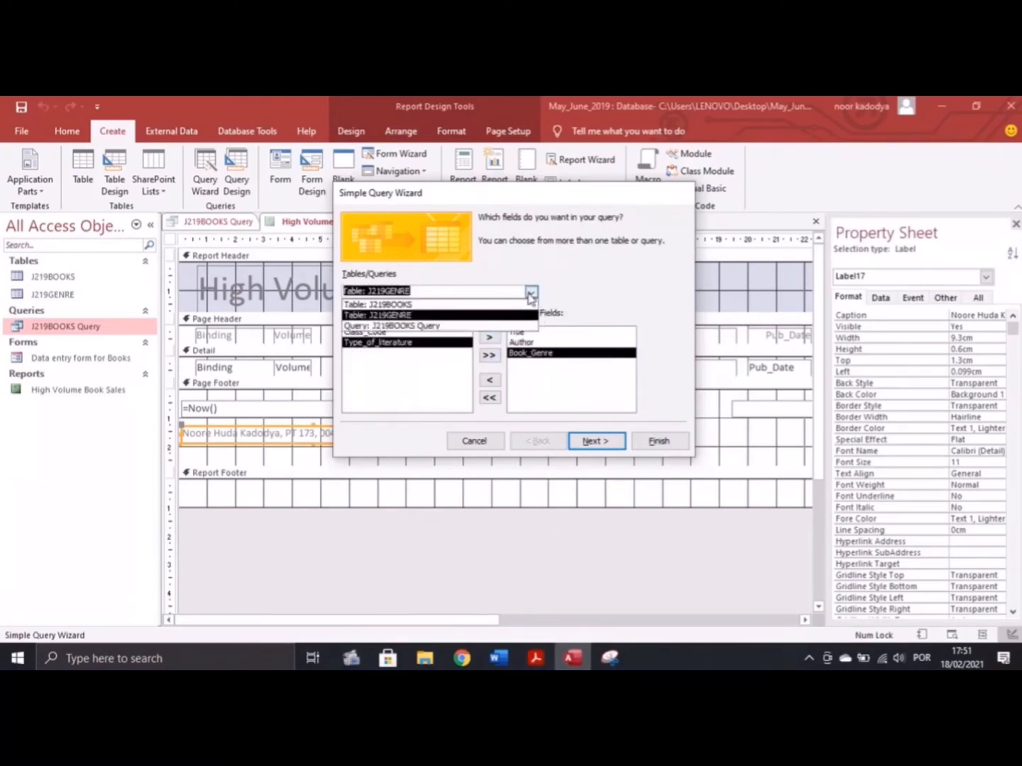
click(455, 313)
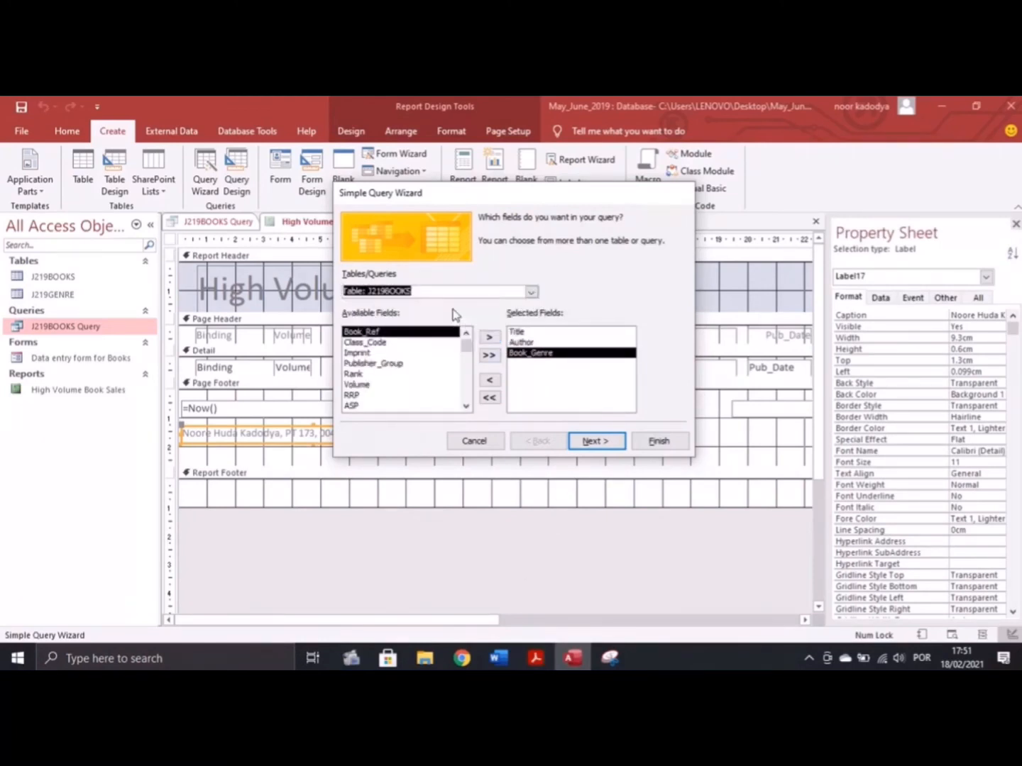
click(379, 374)
click(489, 337)
click(592, 441)
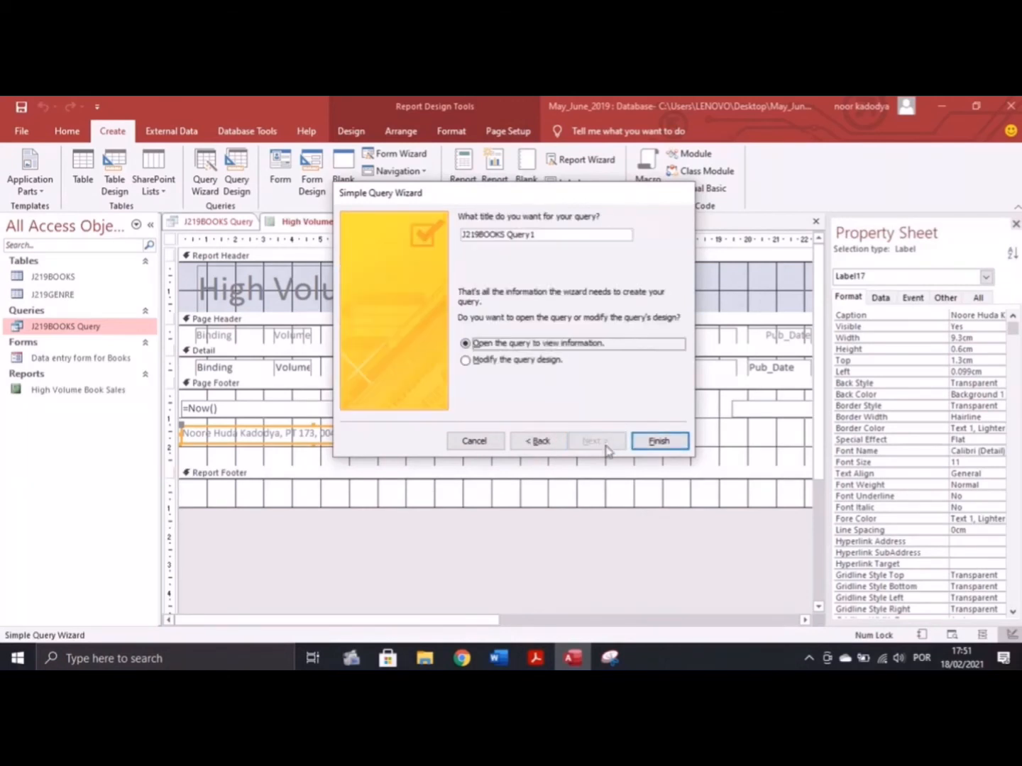
click(657, 441)
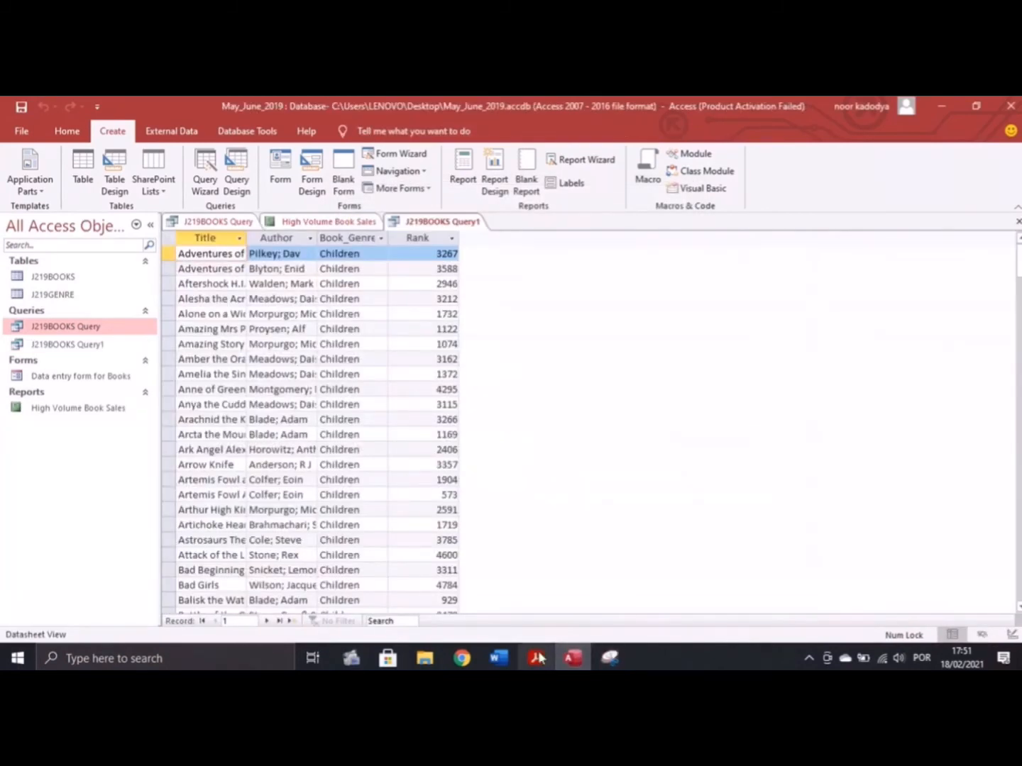
Check the selection criteria in the PDF and open J219BOOKS Query1 in Design View
click(538, 657)
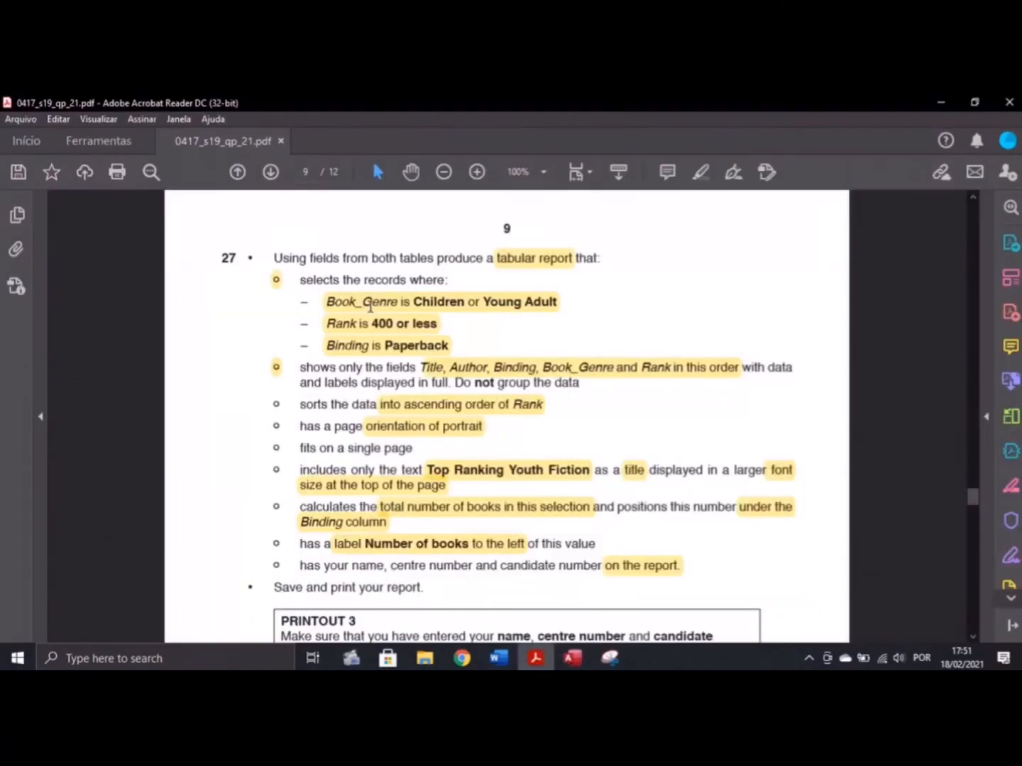
click(572, 658)
click(63, 139)
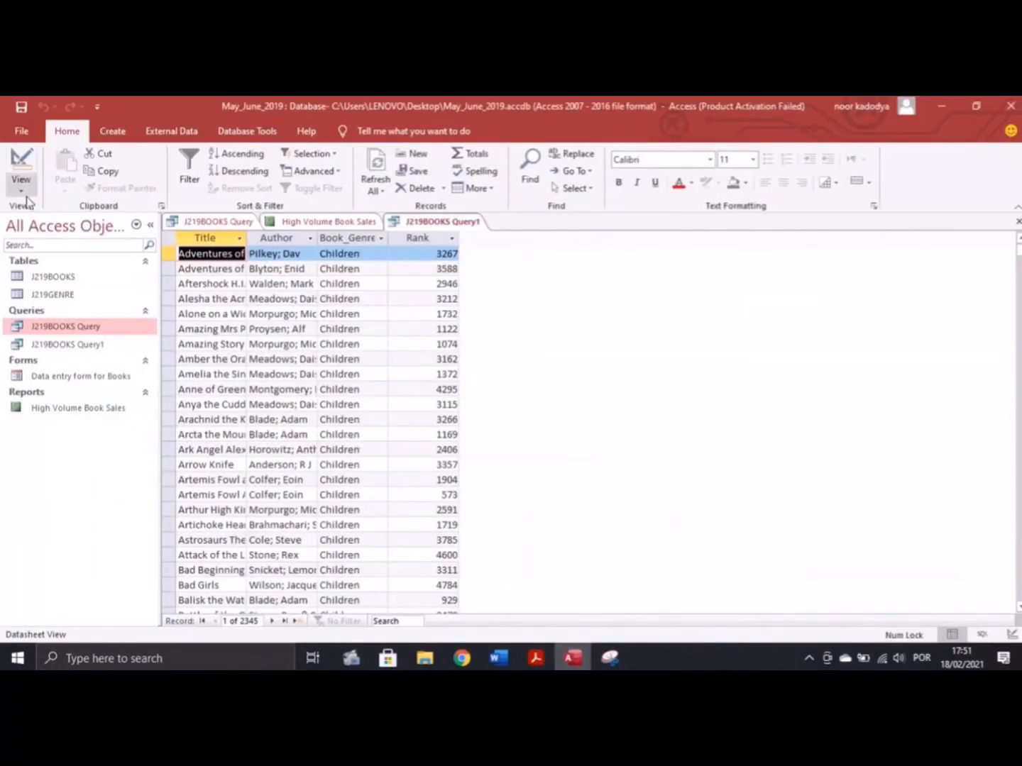
click(22, 186)
click(86, 281)
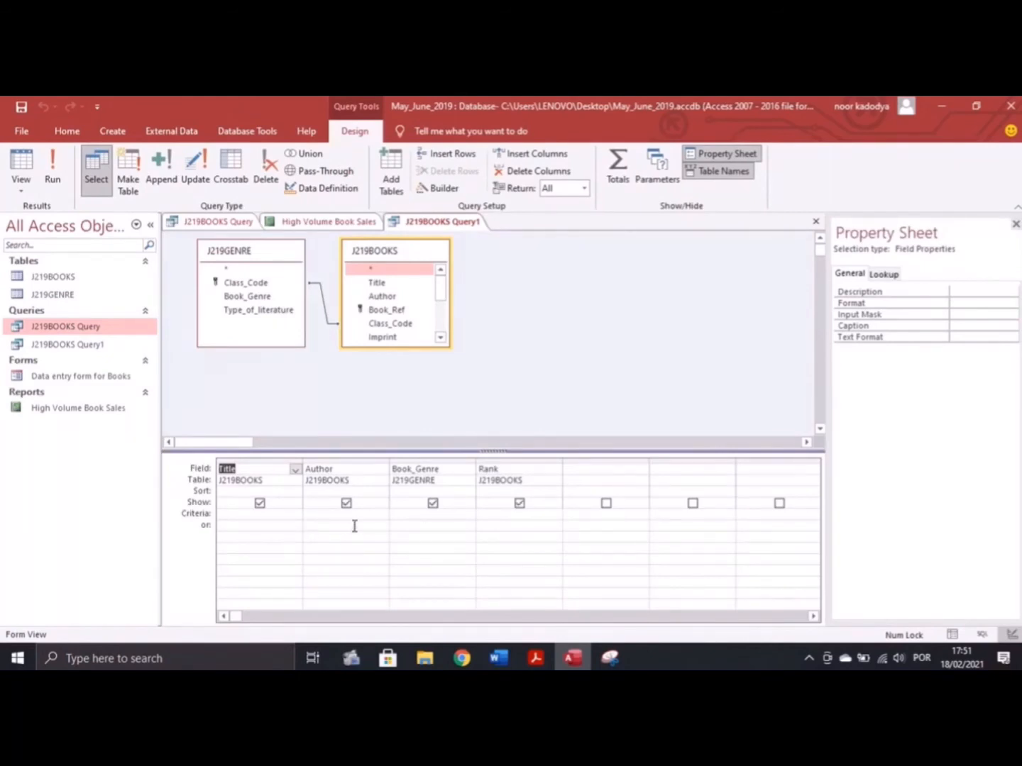
Set the Book_Genre criterion to "children" Or "young adult" and run it, returning 589 records
click(434, 516)
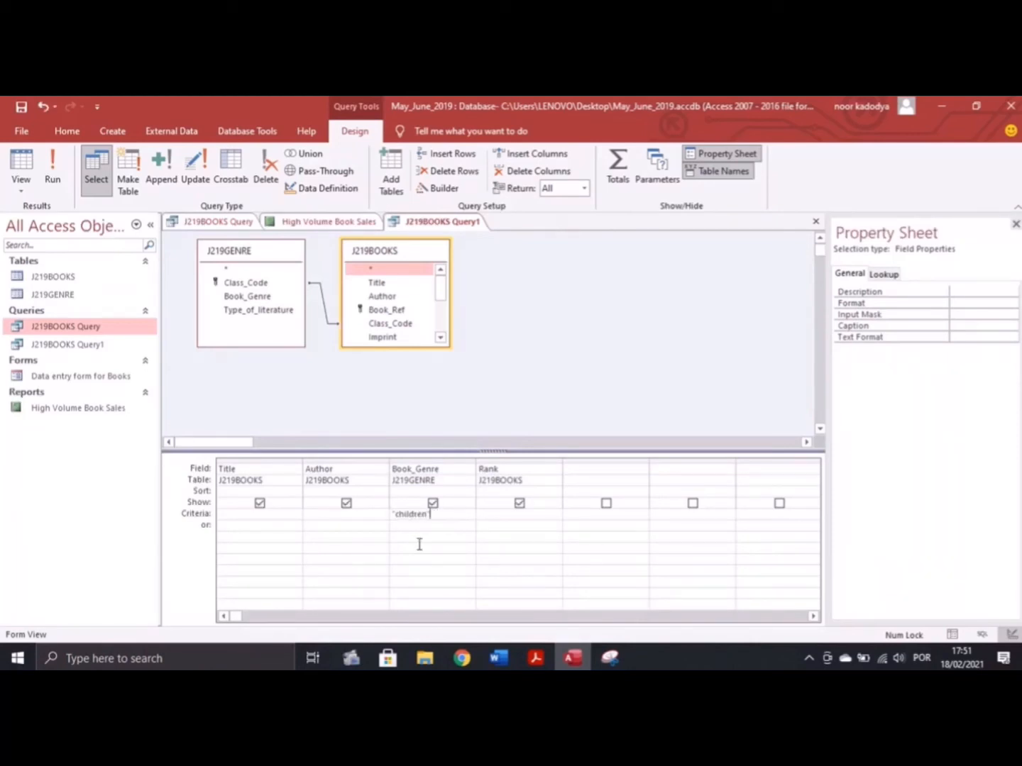
text("children" Or )
text("young)
text( adult)
click(54, 170)
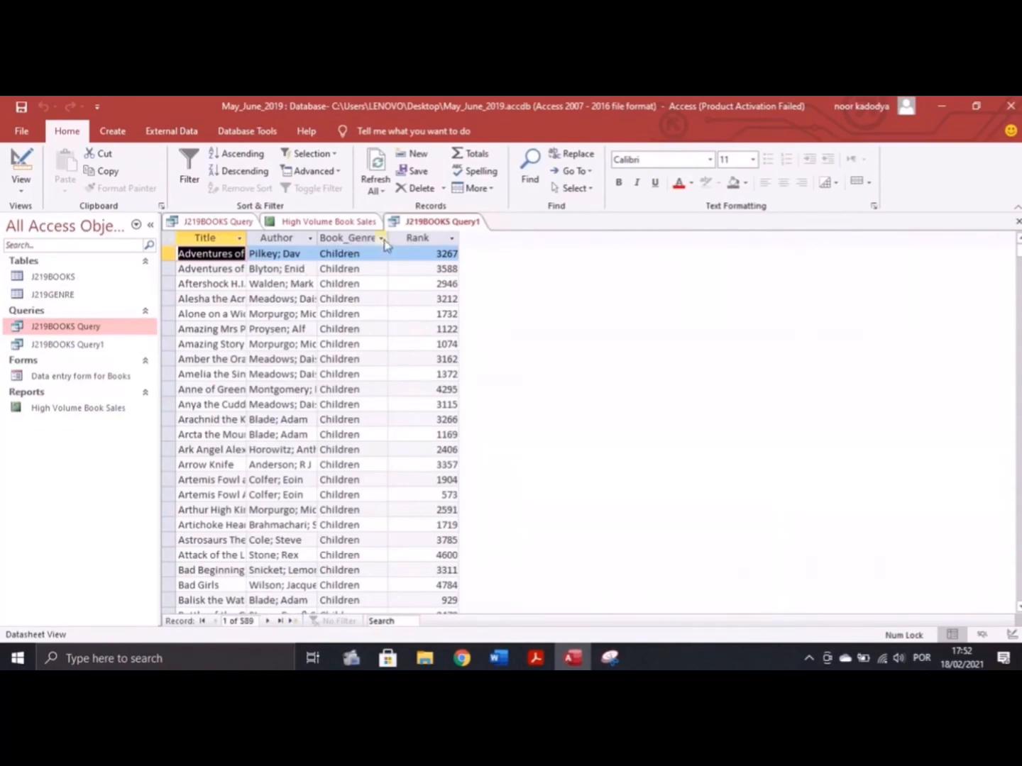
scroll(365, 308, down, 20)
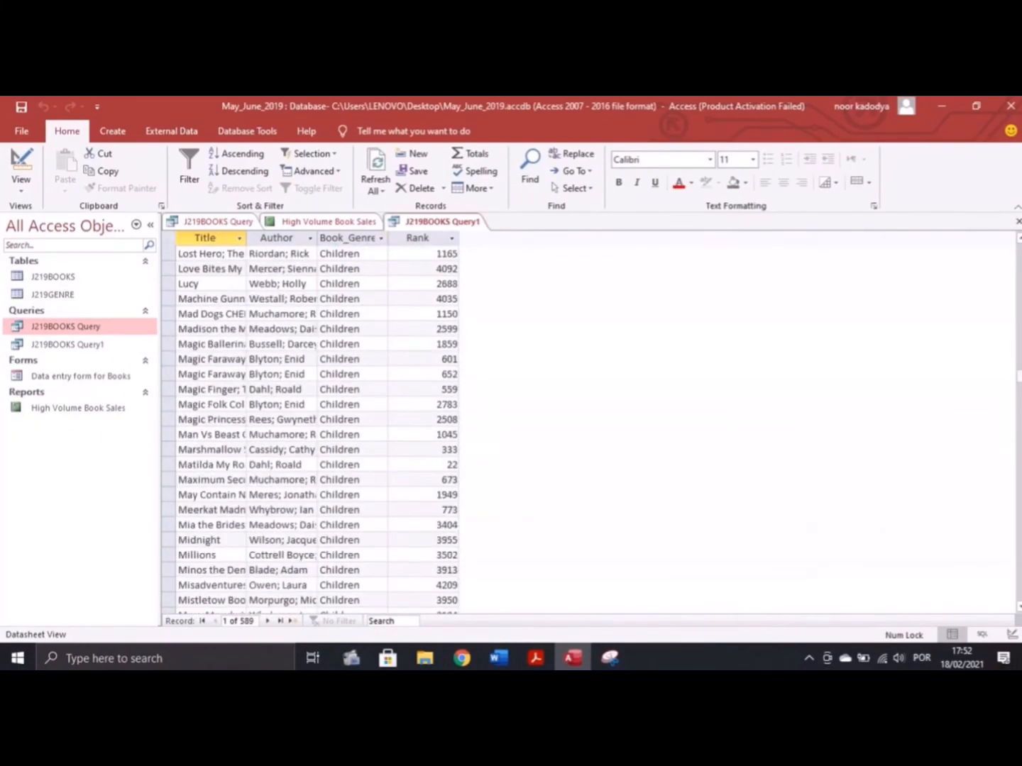
drag(1019, 460, 1019, 396)
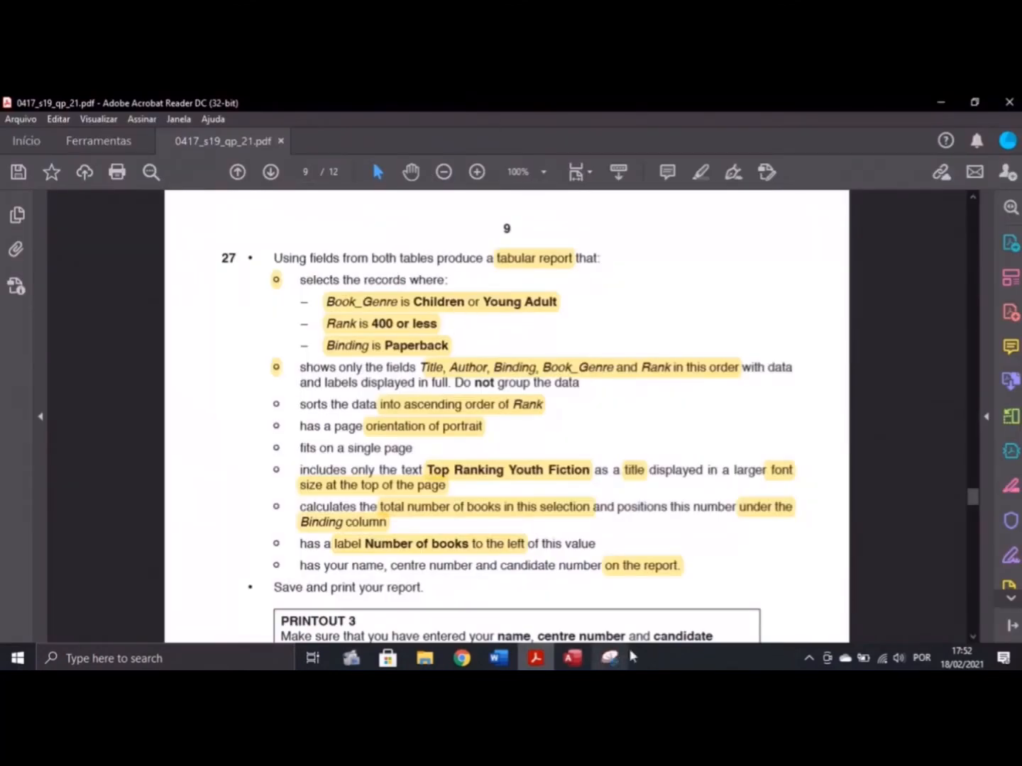
click(536, 657)
click(22, 186)
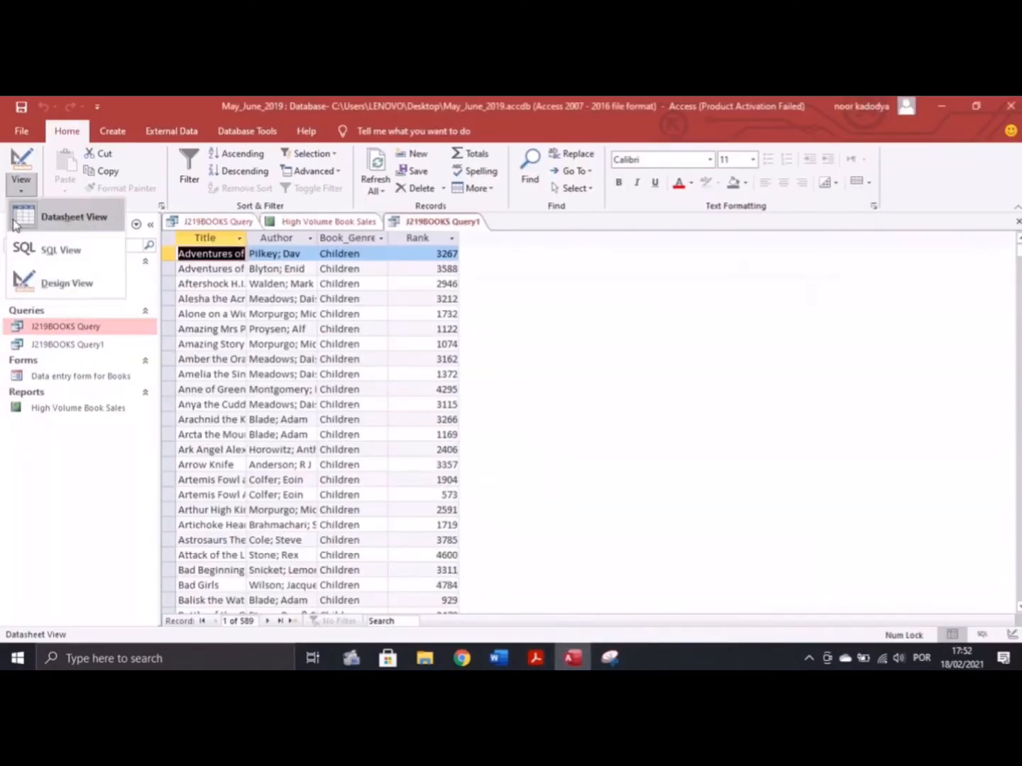
Add a Rank criterion of <=400 and run the query, returning 62 records
click(68, 282)
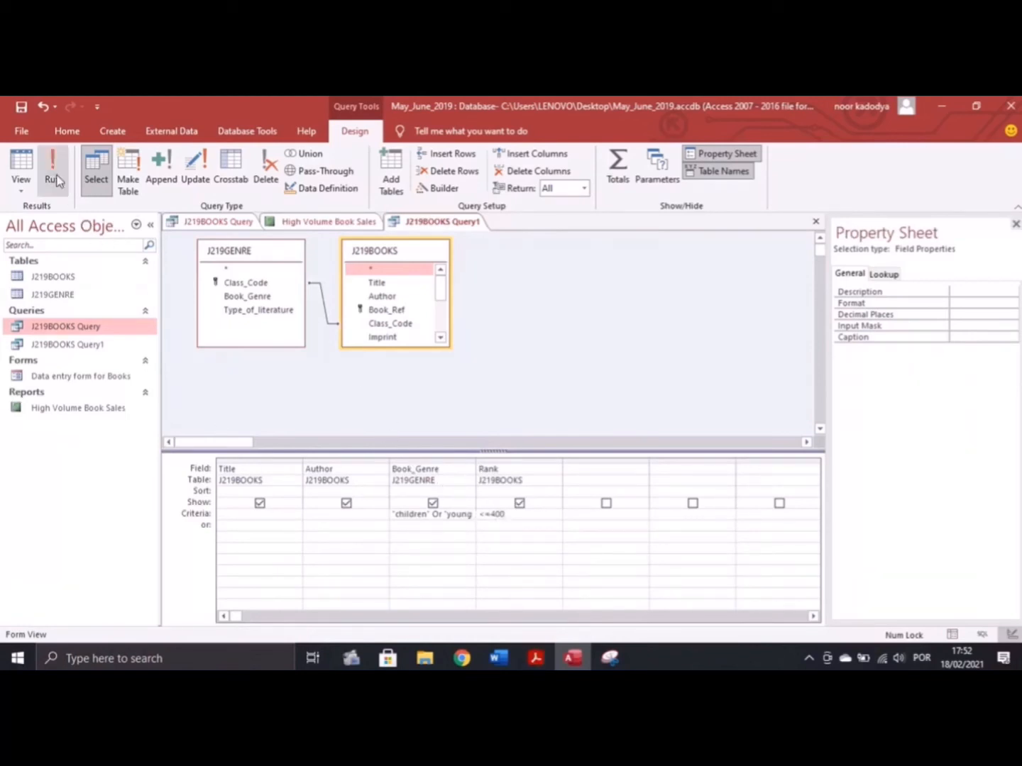
click(40, 156)
scroll(426, 298, down, 10)
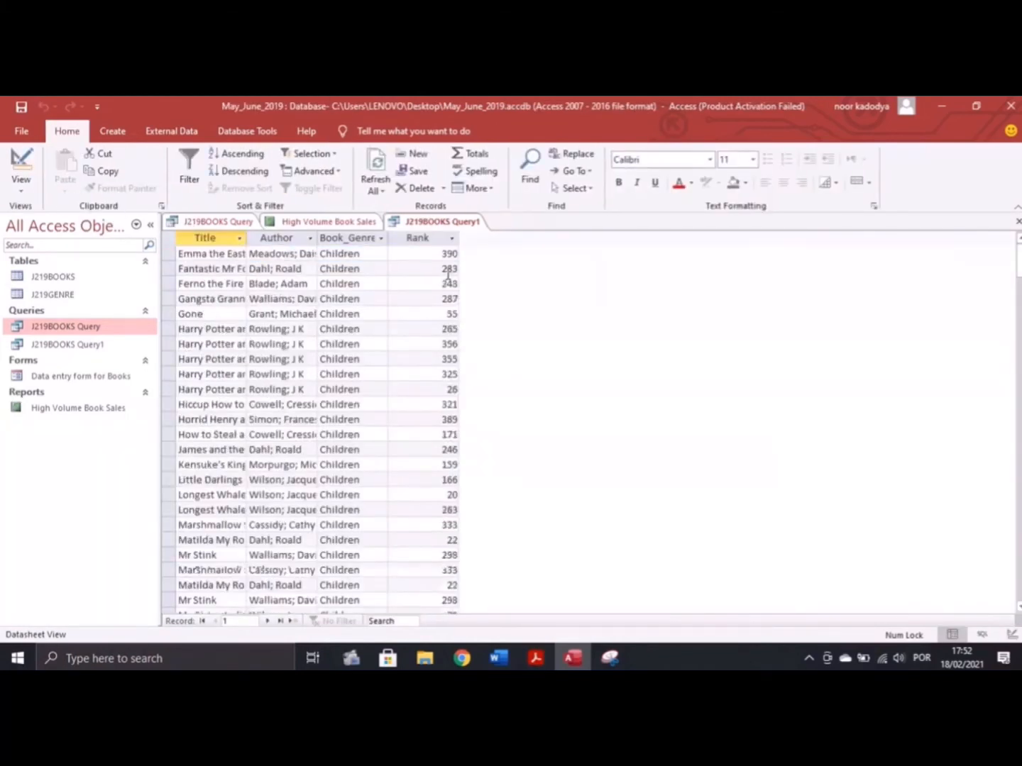
scroll(444, 281, down, 10)
scroll(450, 301, up, 17)
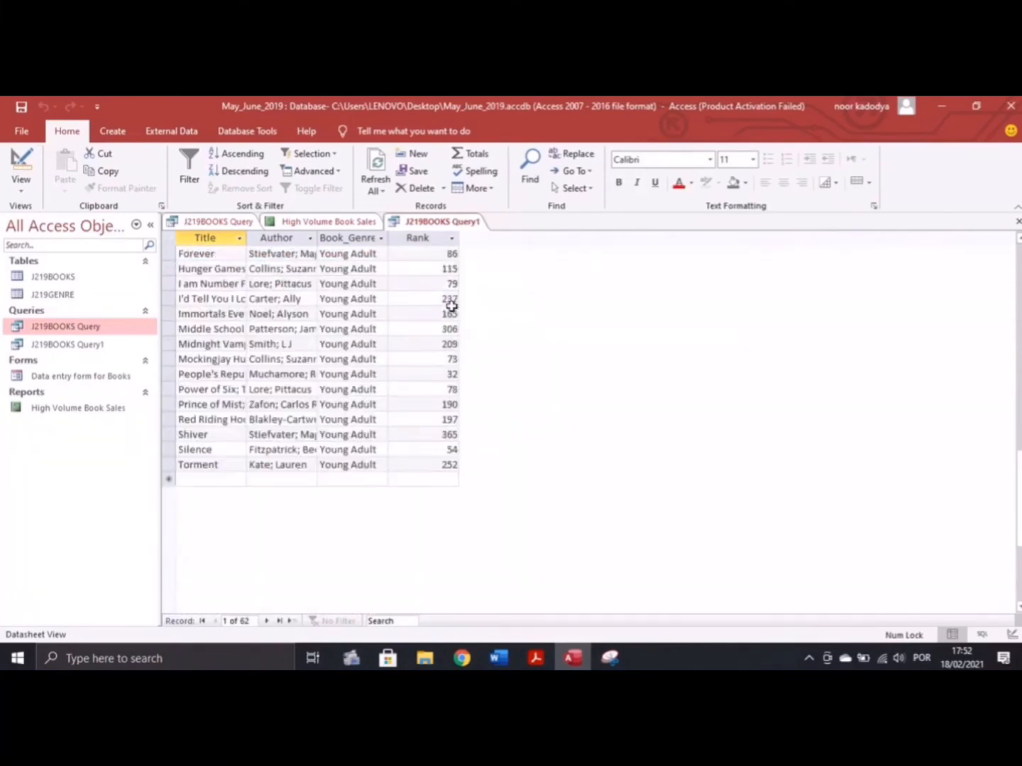
scroll(450, 304, up, 4)
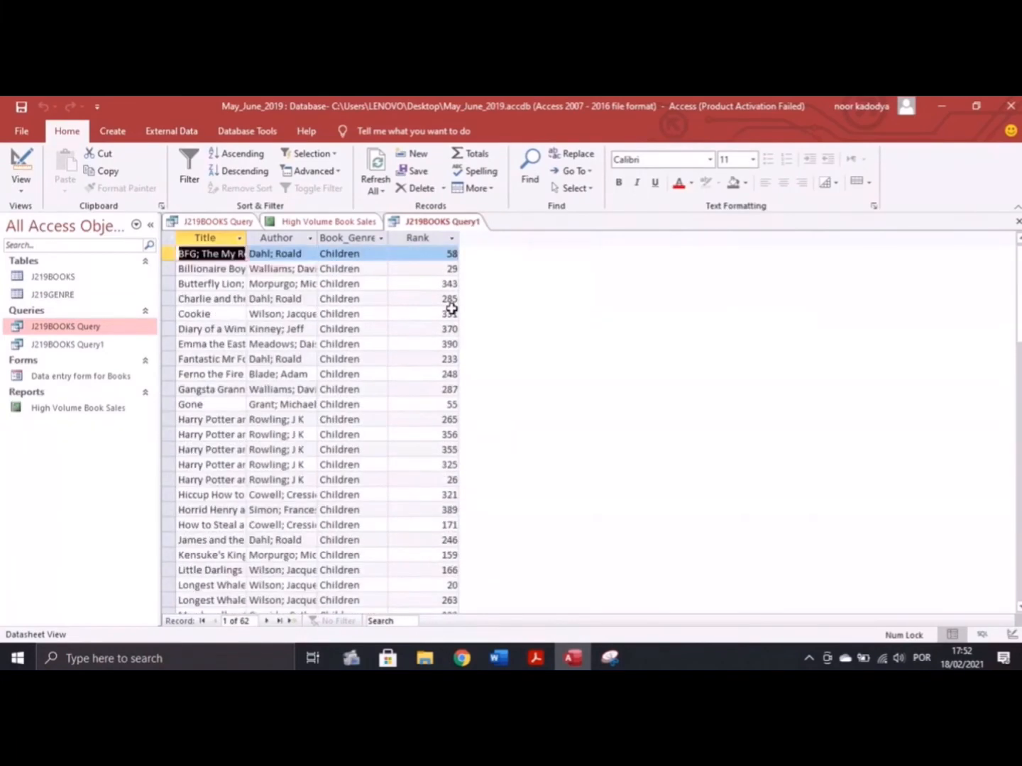
Return the query to Design View and re-read the Step 27 requirements in the PDF
click(21, 186)
click(78, 284)
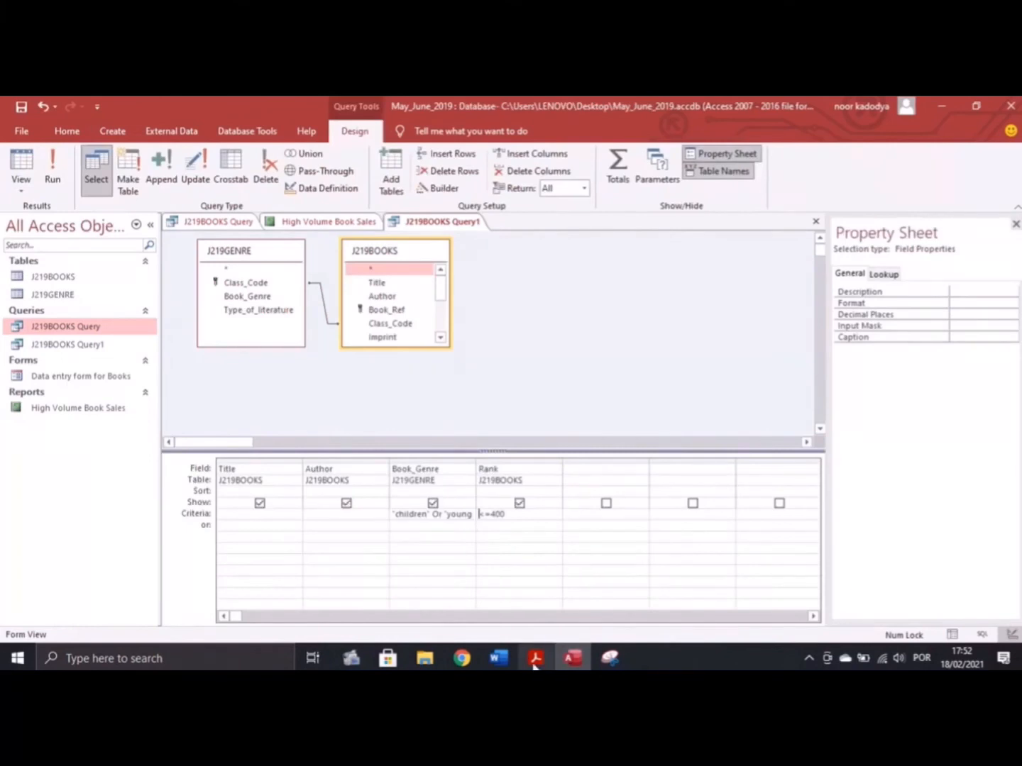
click(536, 658)
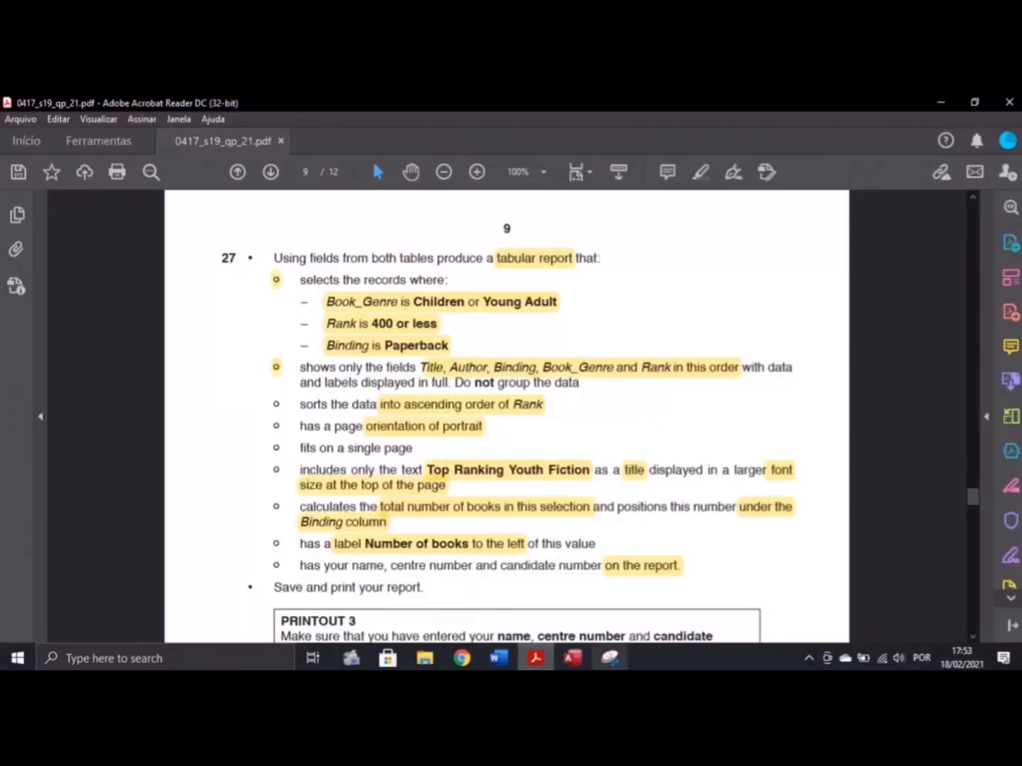
click(573, 658)
click(536, 658)
click(572, 658)
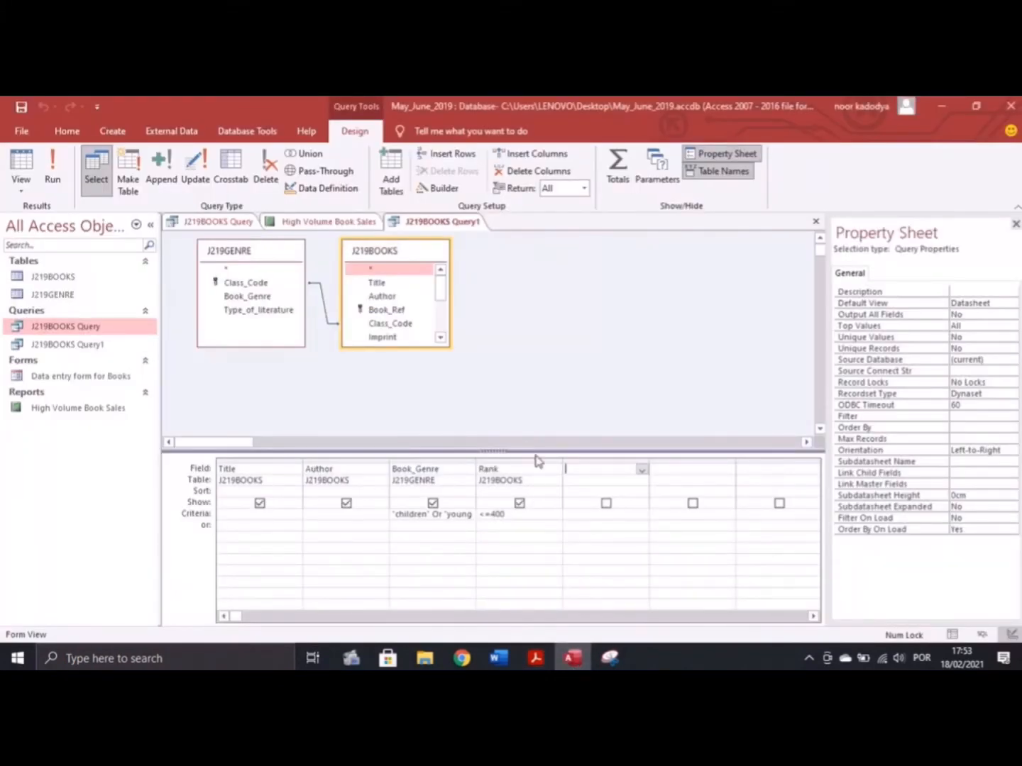
Add the J219BOOKS Binding field as the fifth column of the query grid
click(638, 463)
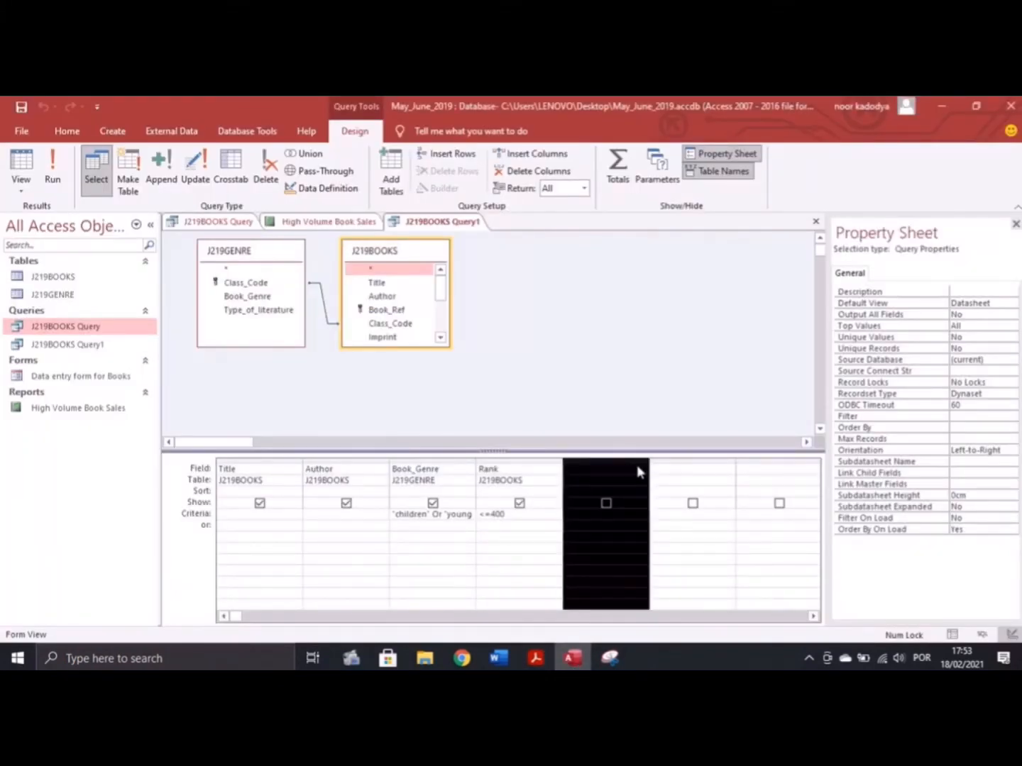
click(637, 466)
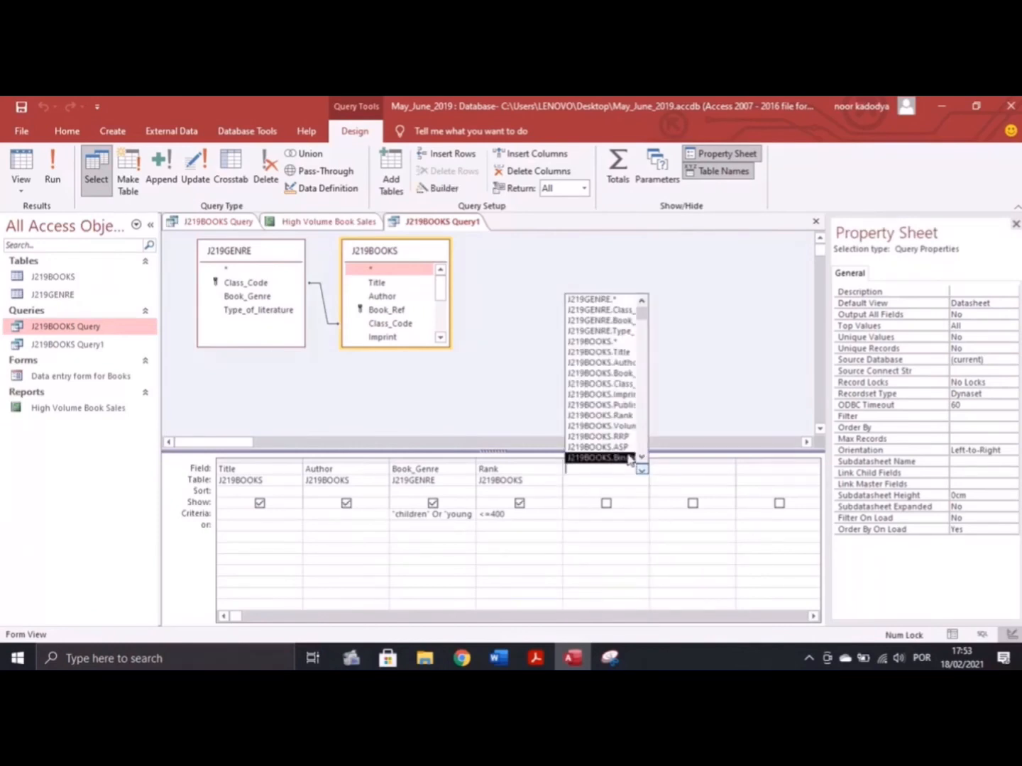
click(628, 460)
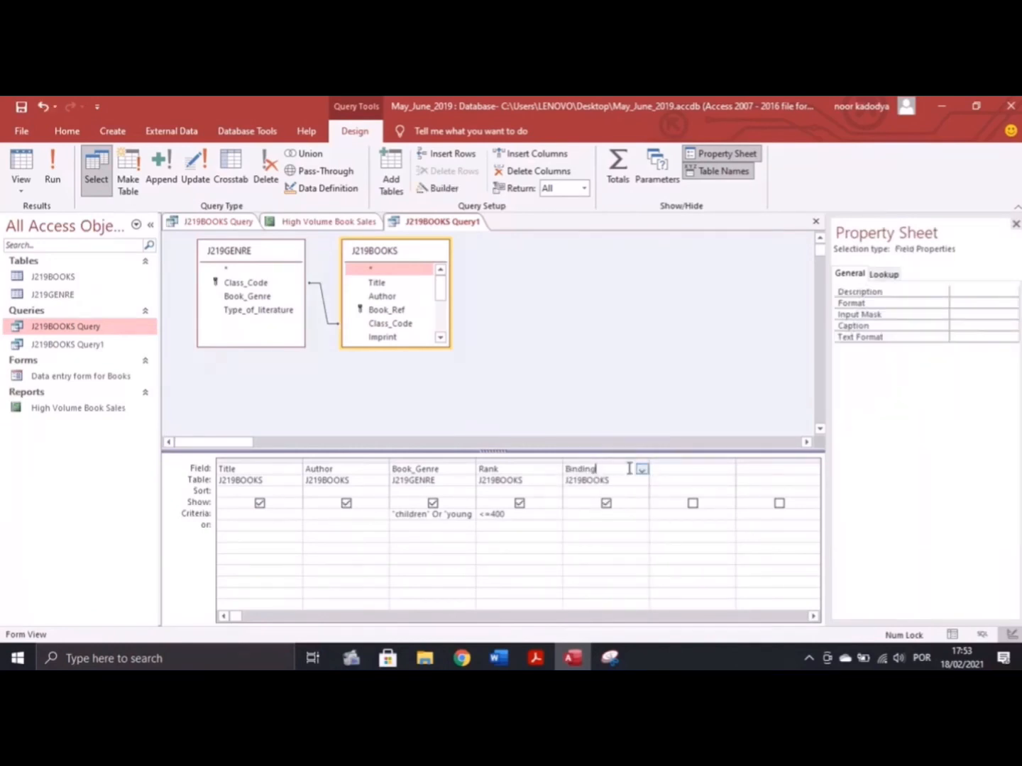
click(586, 512)
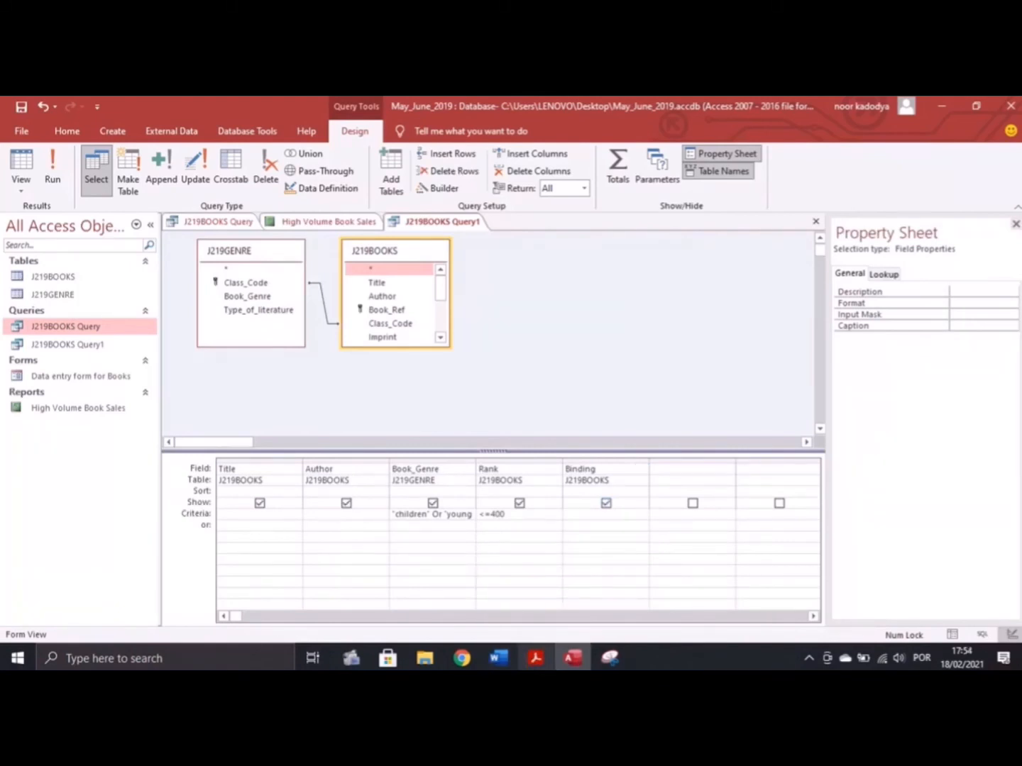
click(535, 658)
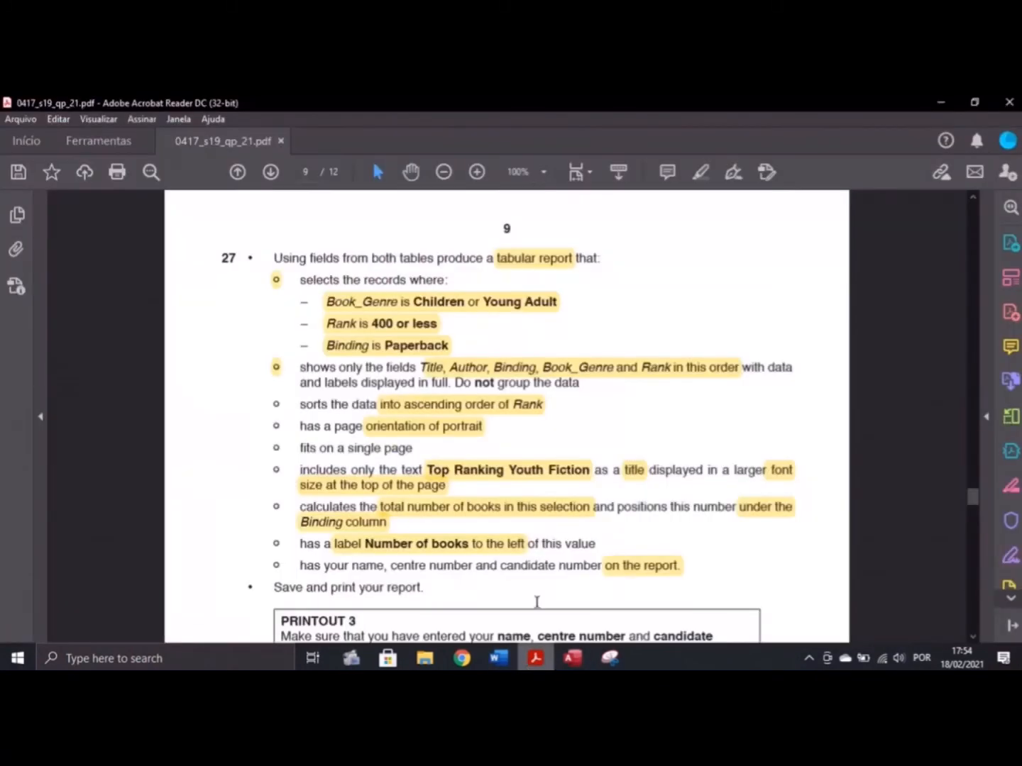
click(573, 657)
Give Binding the criterion Paperback and run the query, returning 28 records
key(Caps_Lock)
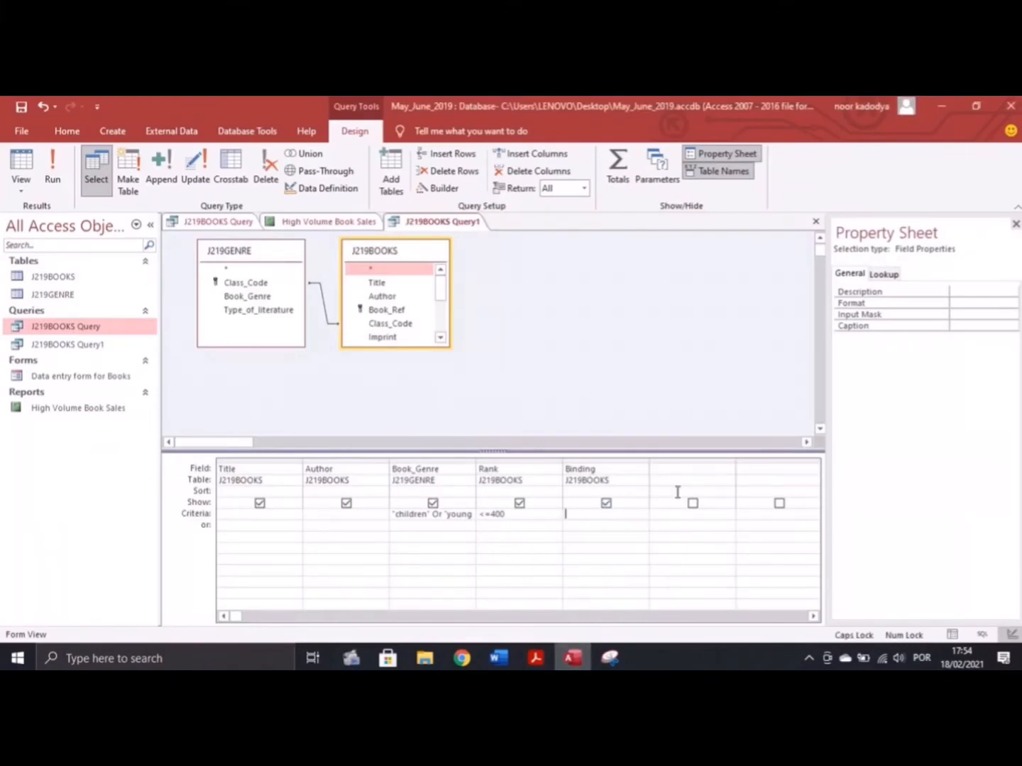
text(P)
key(Caps_Lock)
text(aperback")
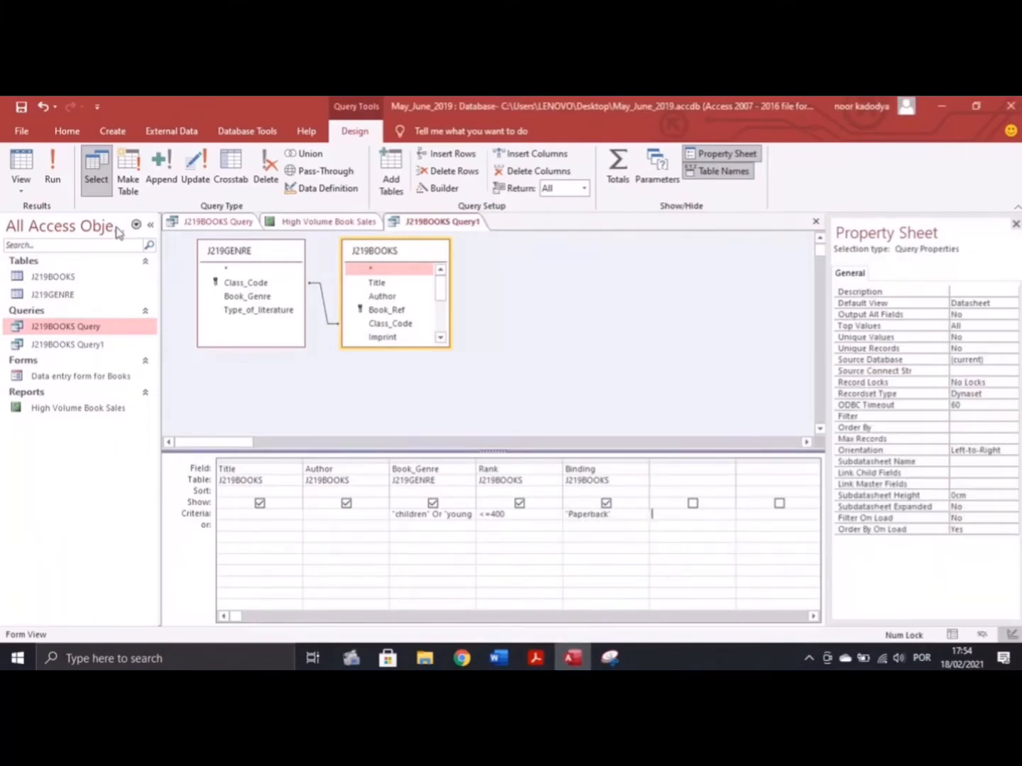
click(68, 183)
scroll(523, 532, down, 1)
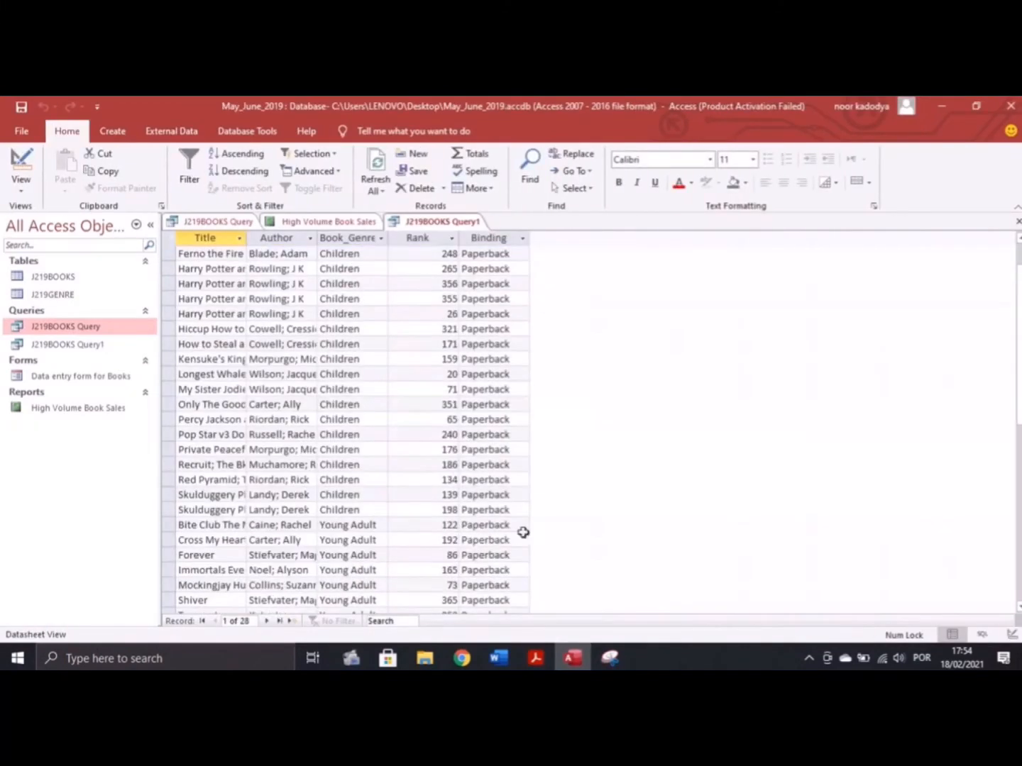
click(535, 659)
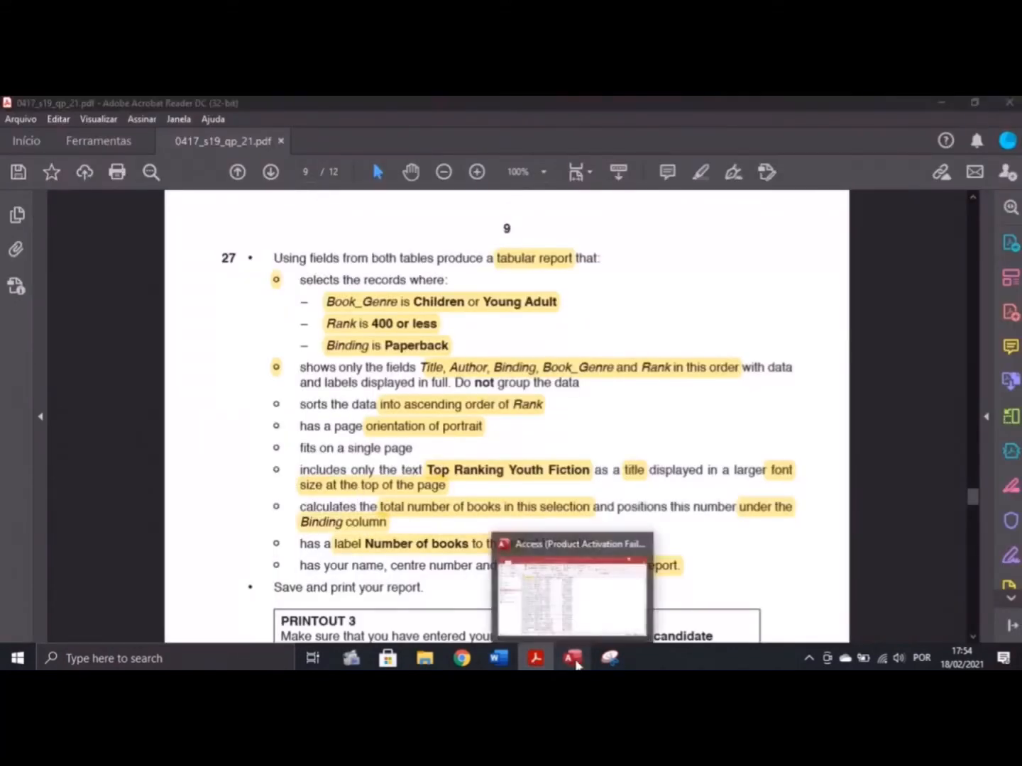
click(572, 659)
click(113, 132)
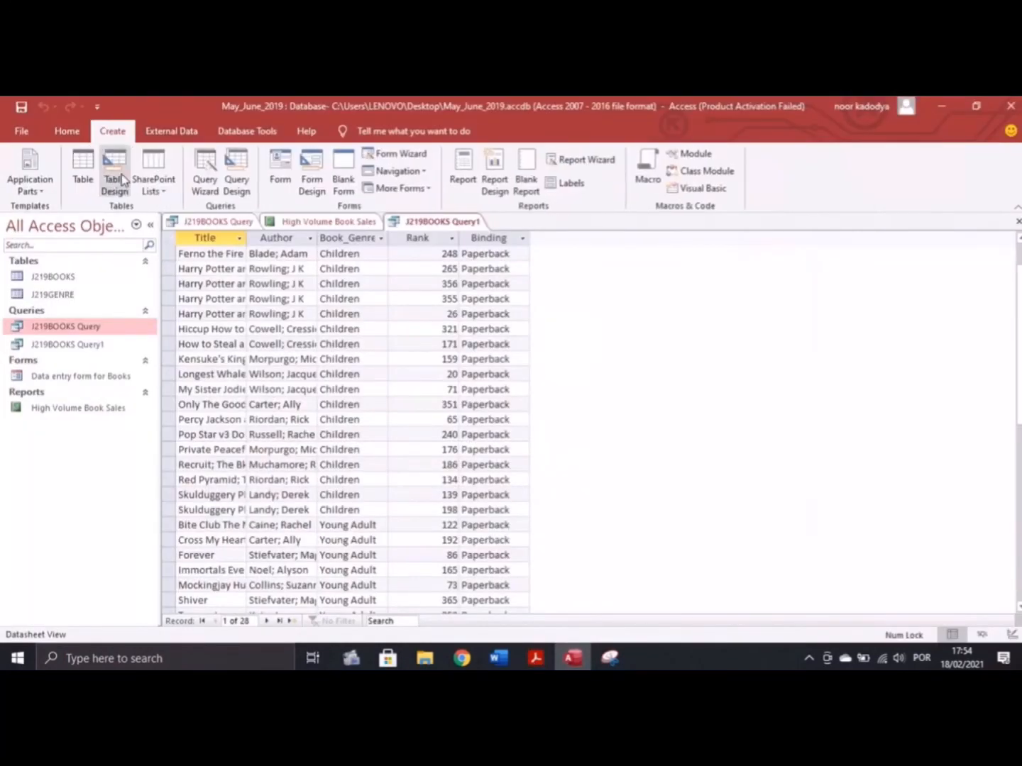
Start a report from the saved query with fields Title, Author, Binding, Book_Genre and Rank
click(576, 186)
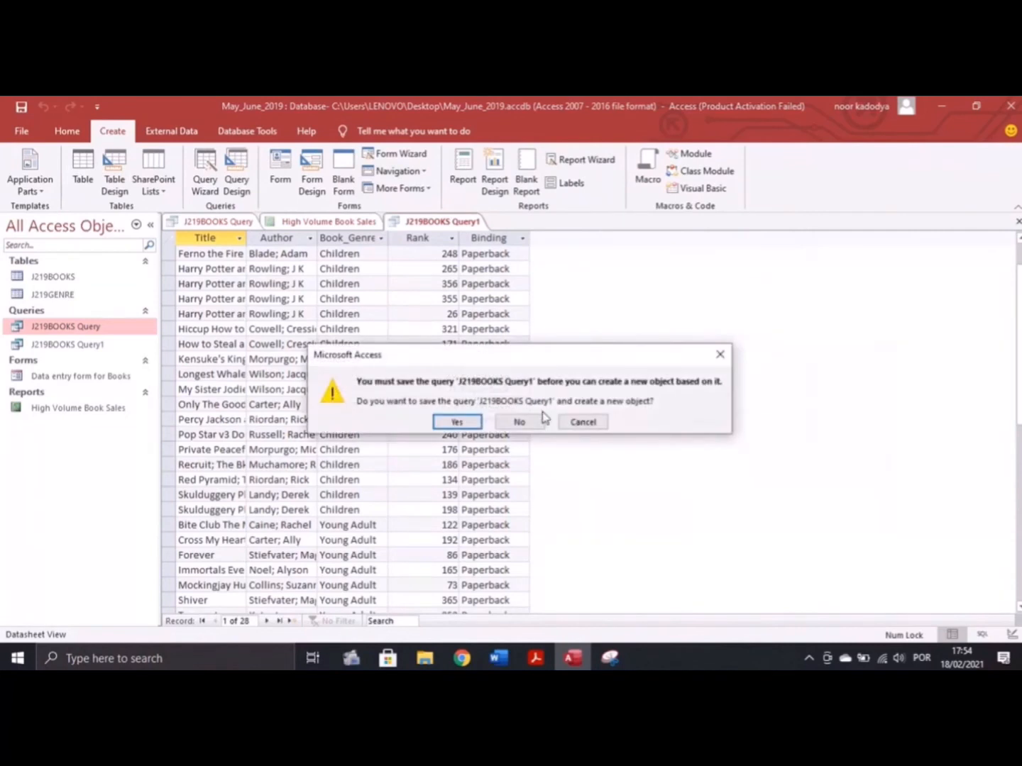
click(469, 420)
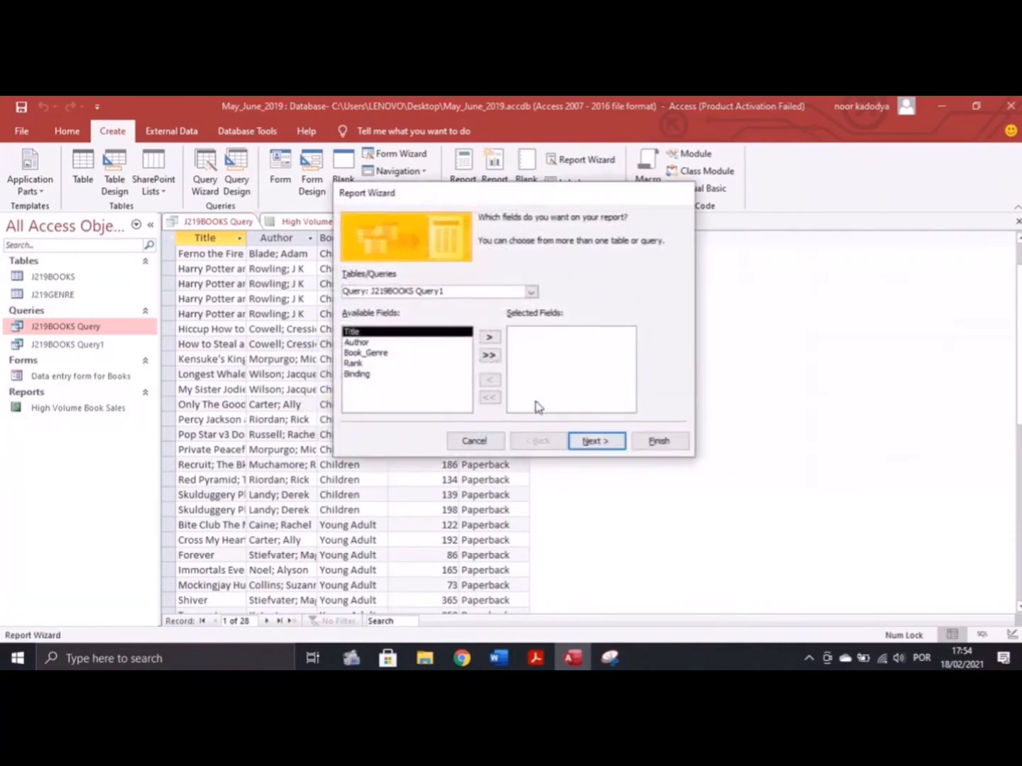
click(488, 337)
click(488, 337)
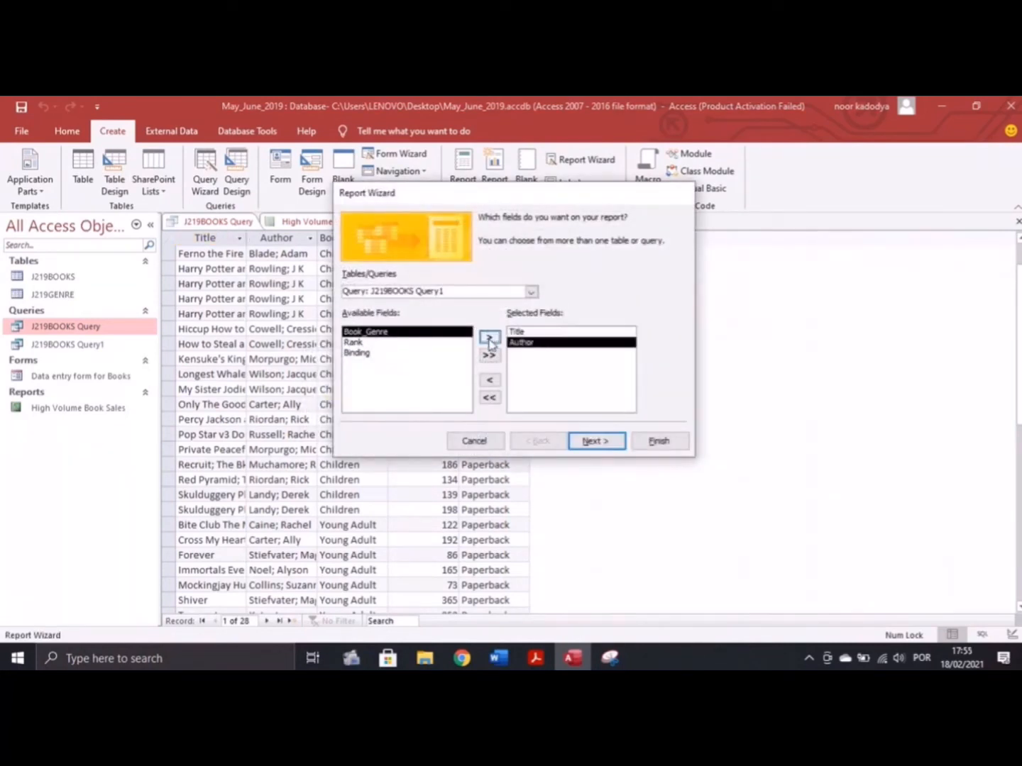
click(399, 354)
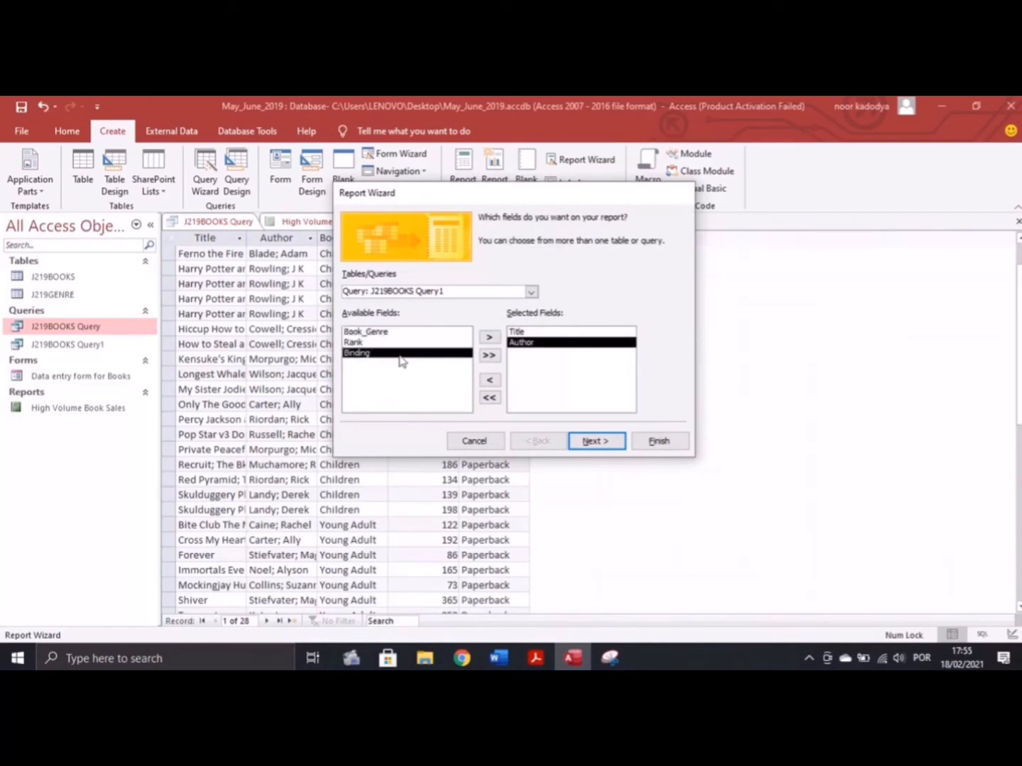
click(489, 338)
click(489, 337)
click(488, 338)
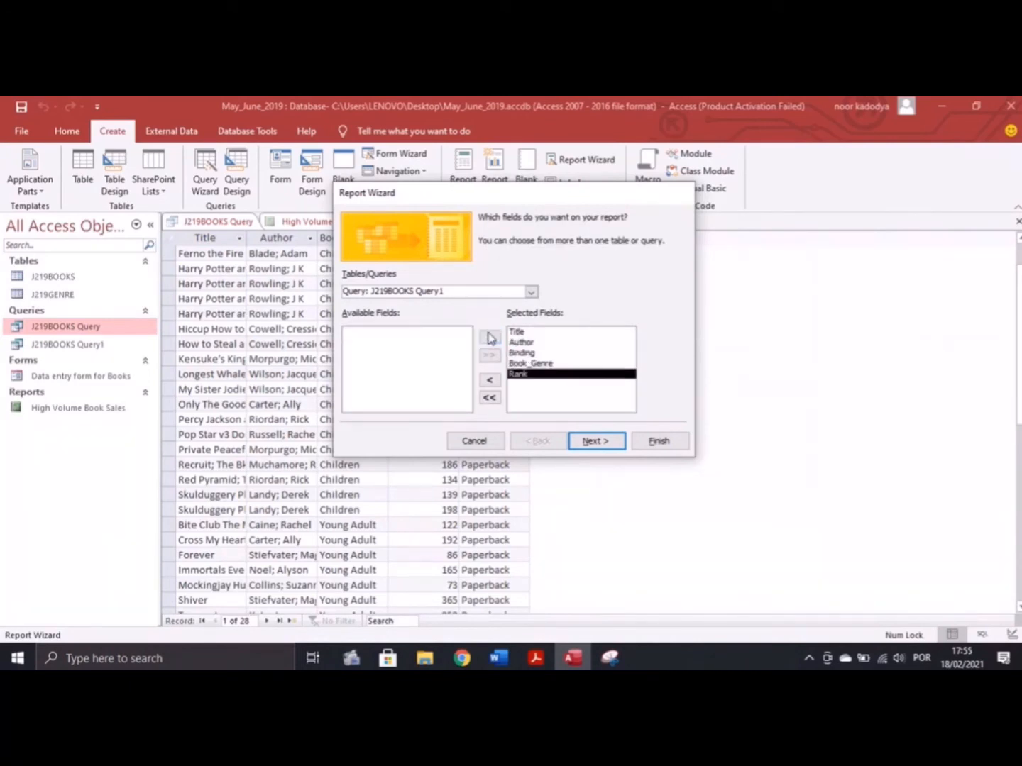
Skip the data view and grouping pages and sort the records by Rank
click(591, 441)
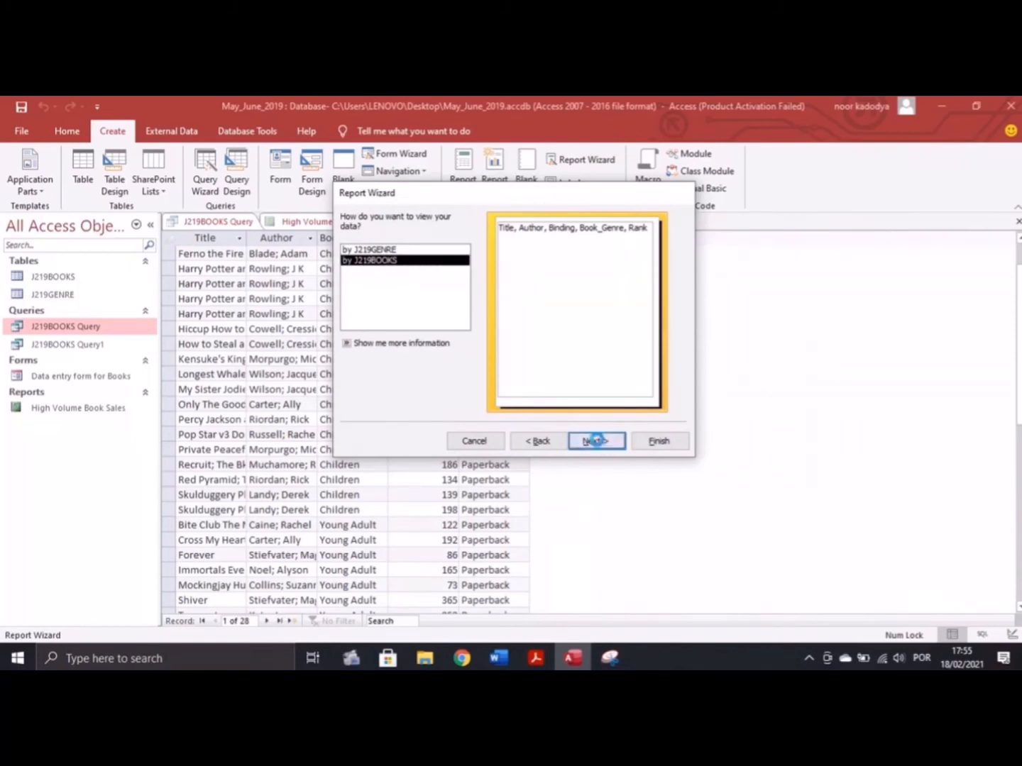
click(594, 437)
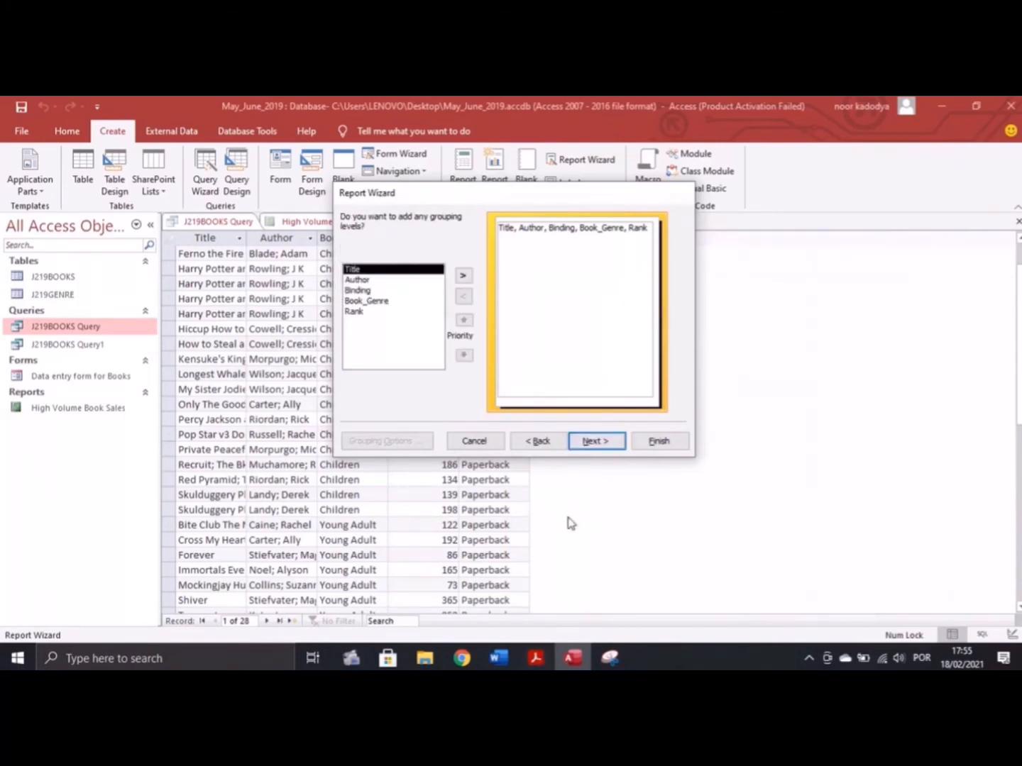
click(582, 444)
click(540, 662)
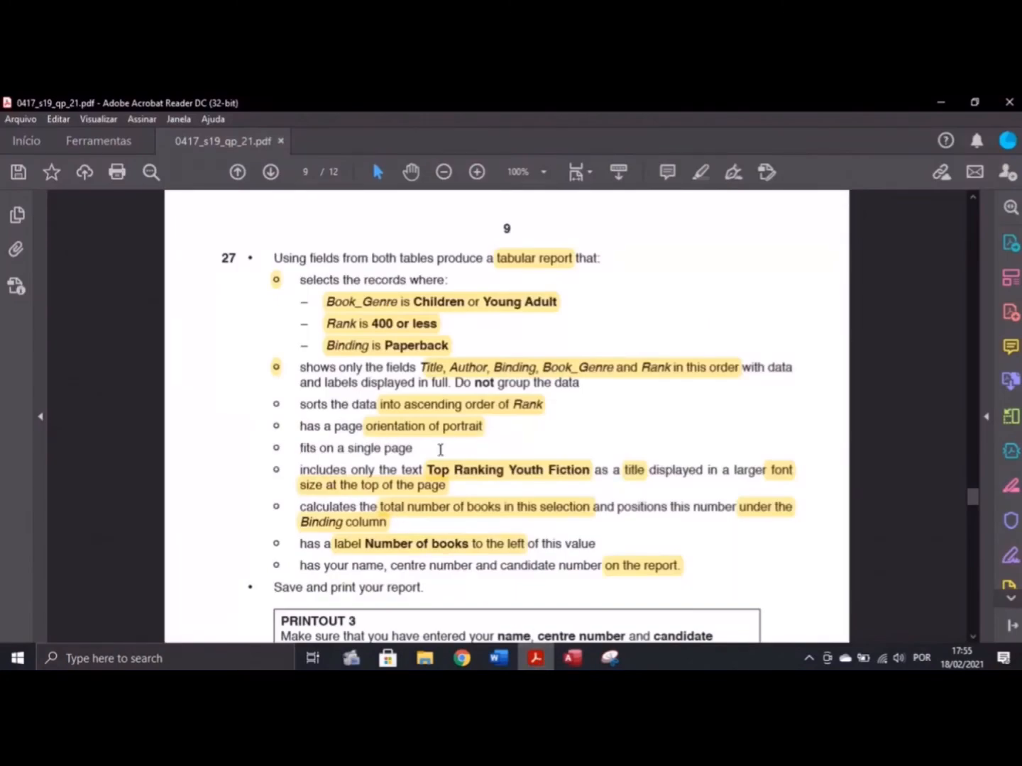
click(572, 658)
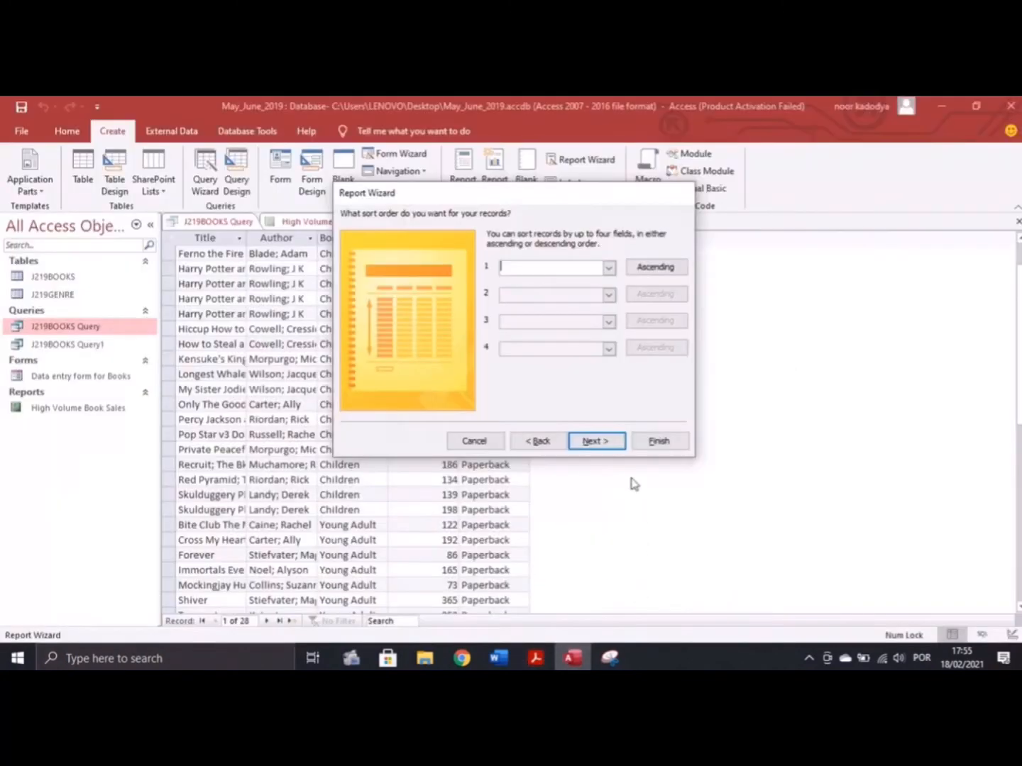
click(608, 268)
click(540, 336)
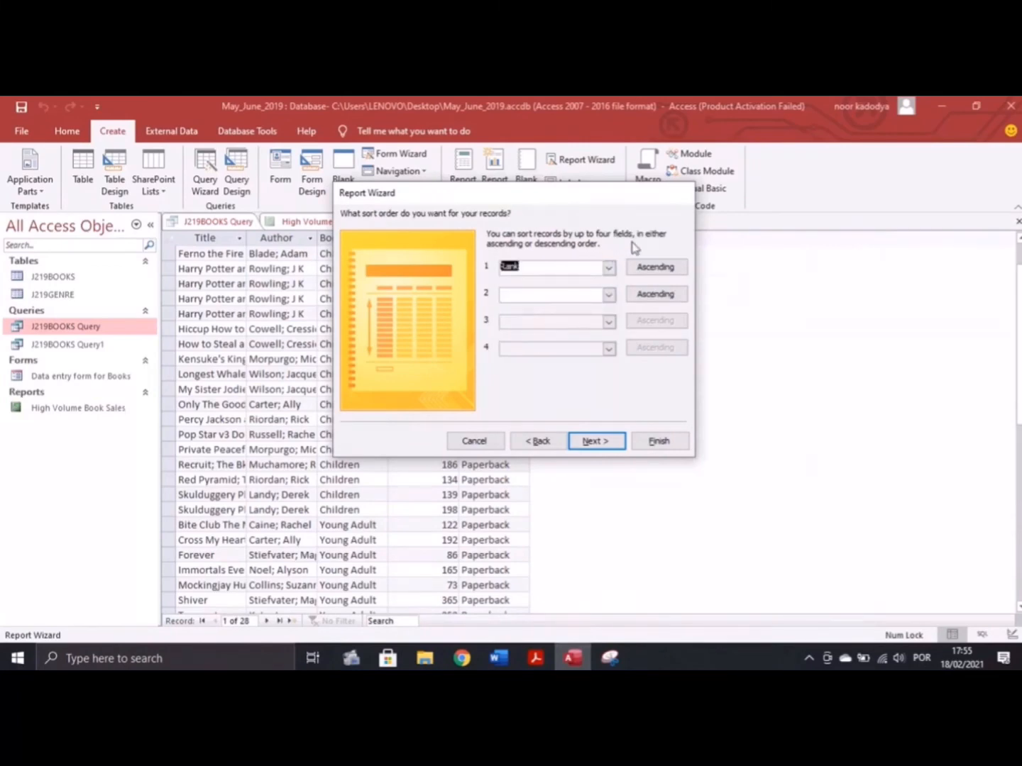
Keep the tabular layout with portrait orientation
click(596, 440)
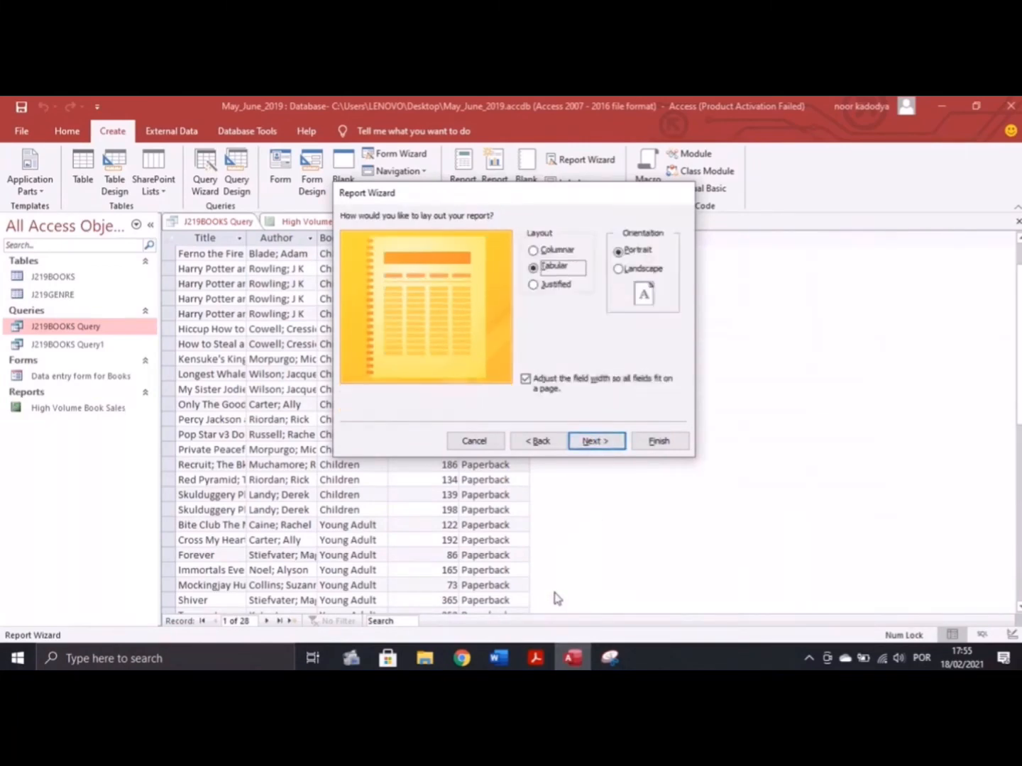
click(536, 658)
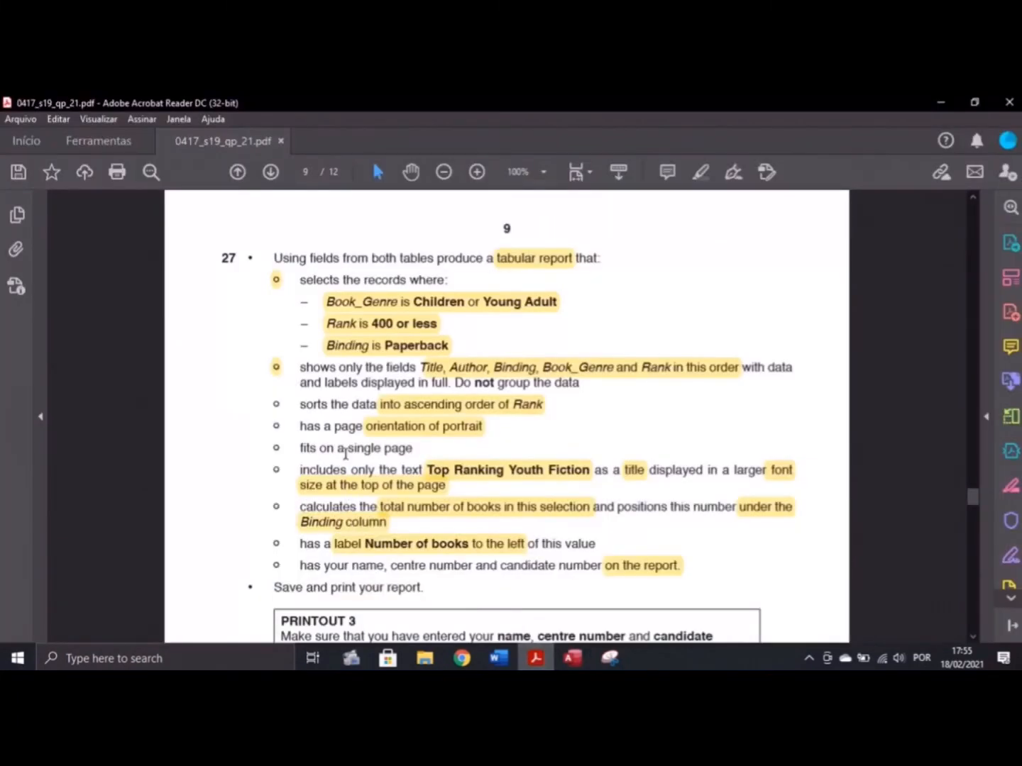
click(573, 658)
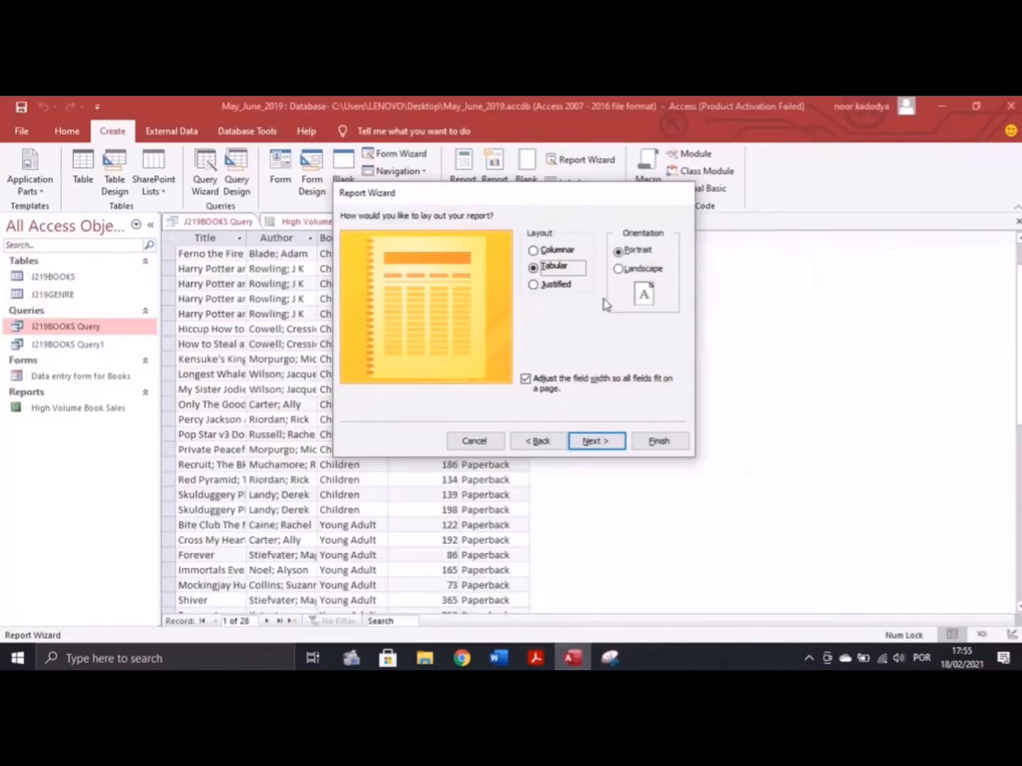
click(586, 443)
Copy 'Top Ranking Youth Fiction' from the exam PDF and select the J219BOOKS title text
click(537, 657)
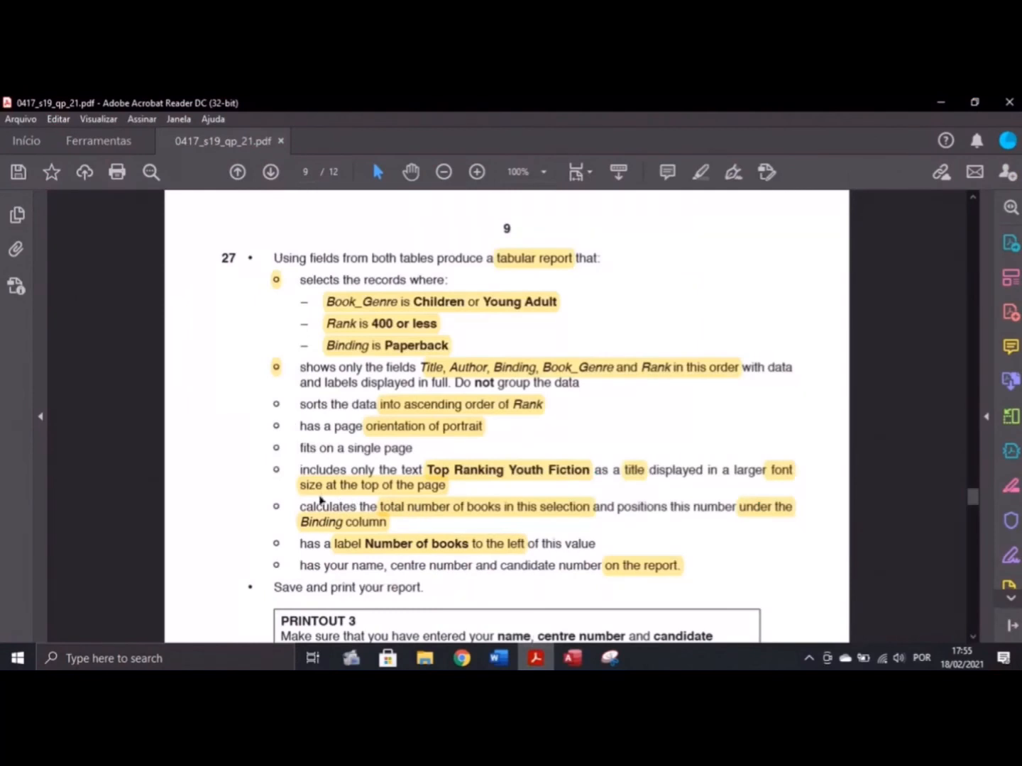
click(462, 468)
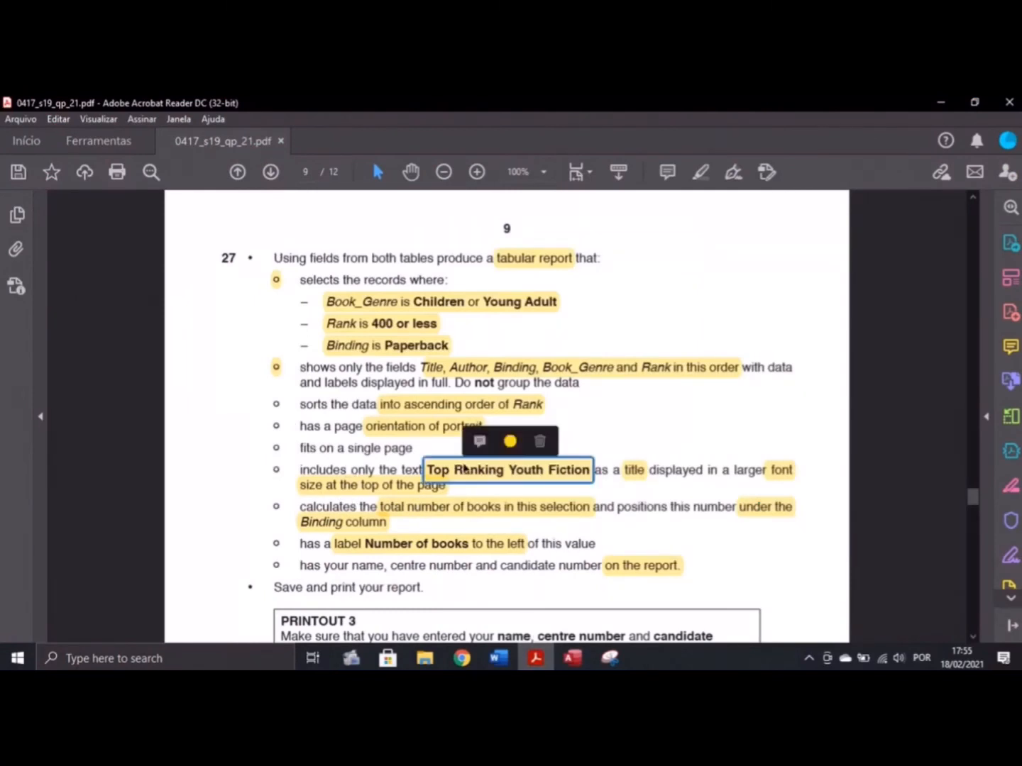
right_click(462, 468)
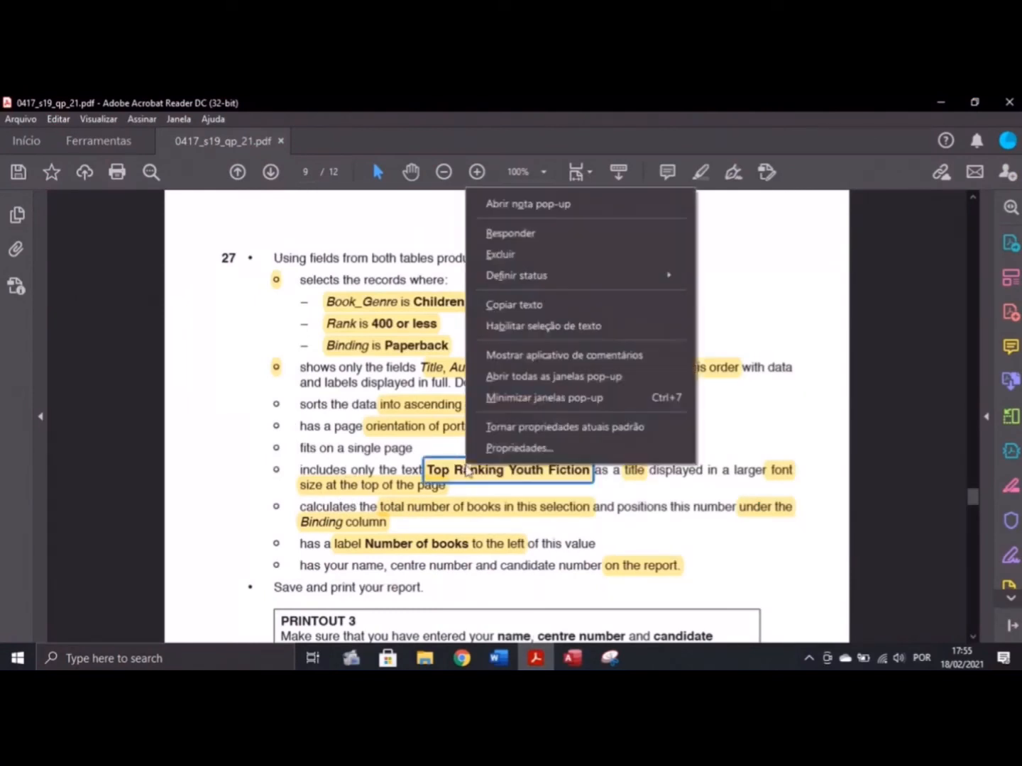
click(537, 303)
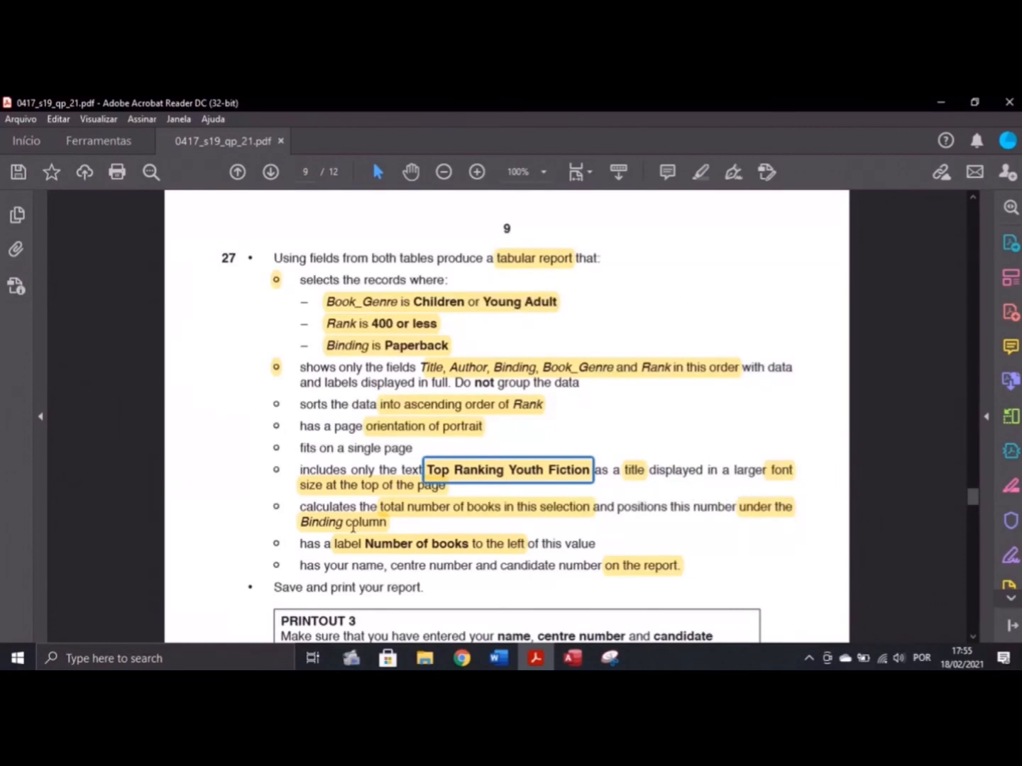
click(570, 662)
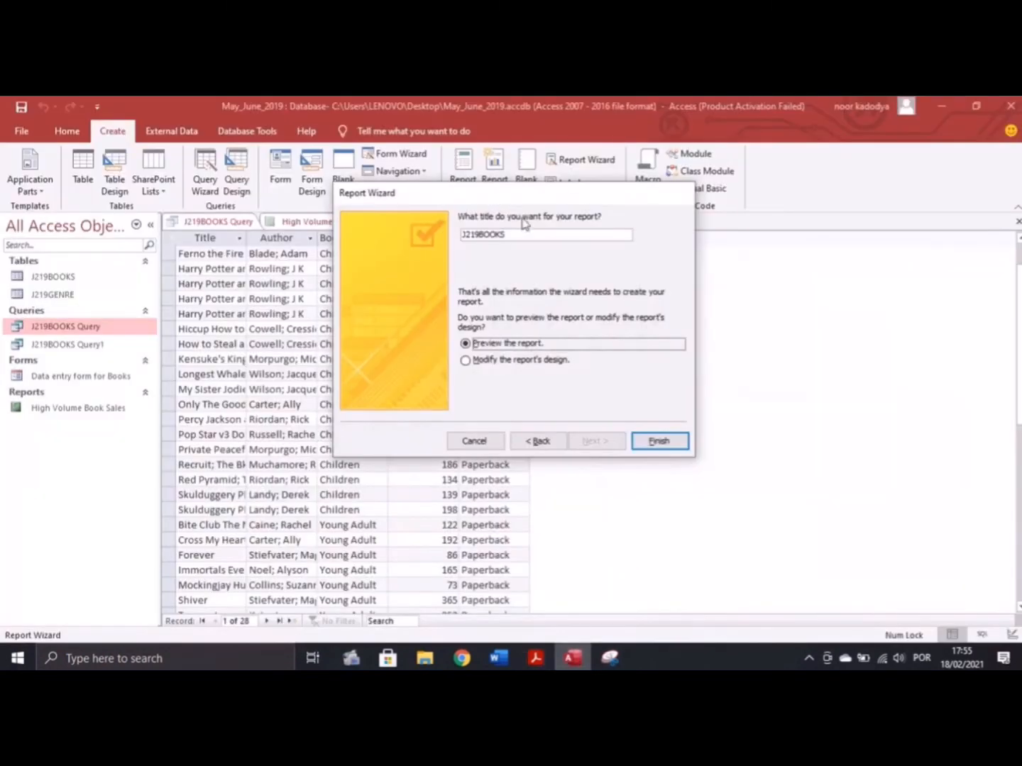
drag(521, 233, 384, 237)
Title the report 'Top Ranking Youth Fiction', finish the wizard, and switch to Layout View
text(Top Ranking Youth Fiction)
click(650, 437)
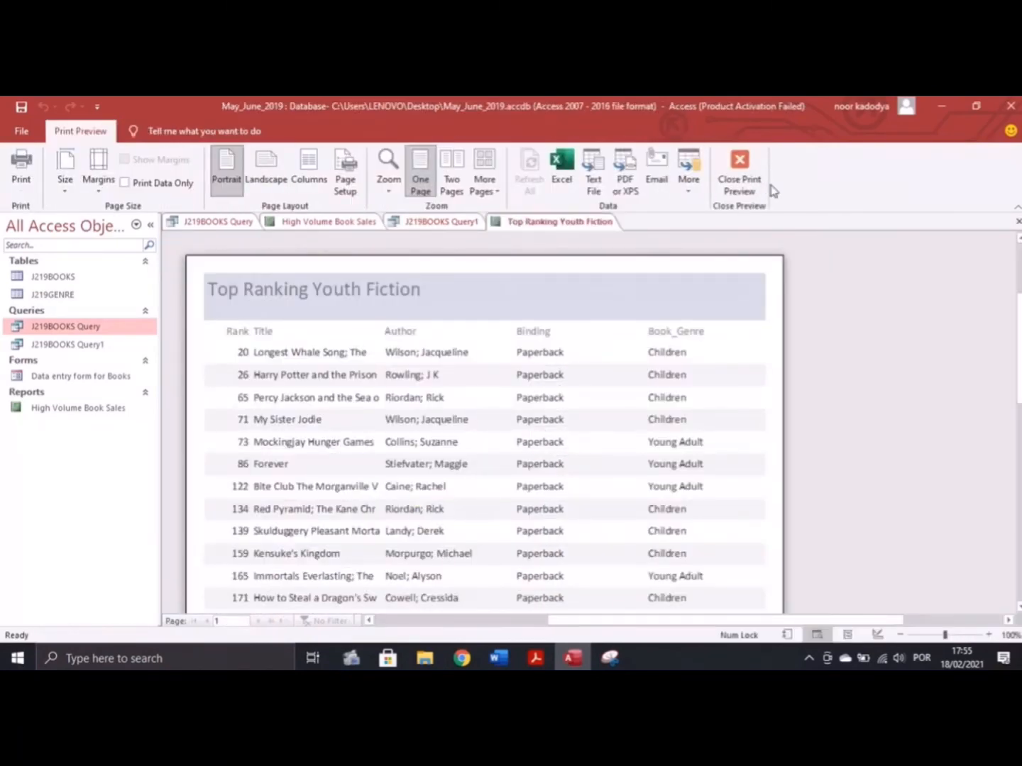
click(750, 170)
click(20, 183)
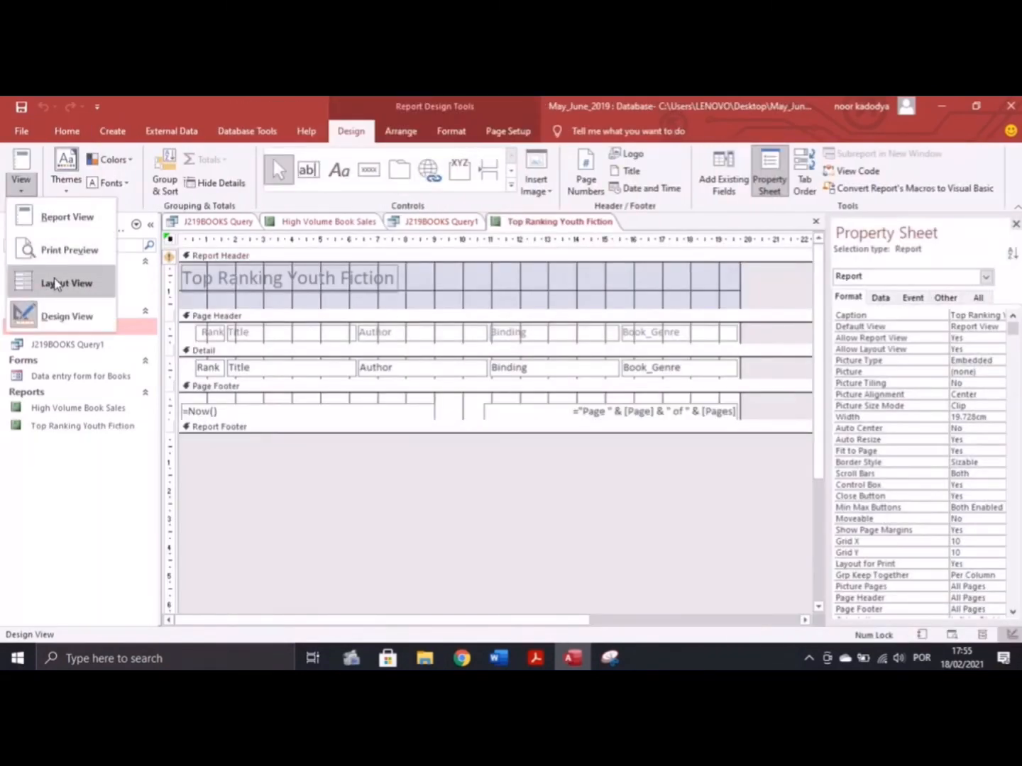
key(alt+Tab)
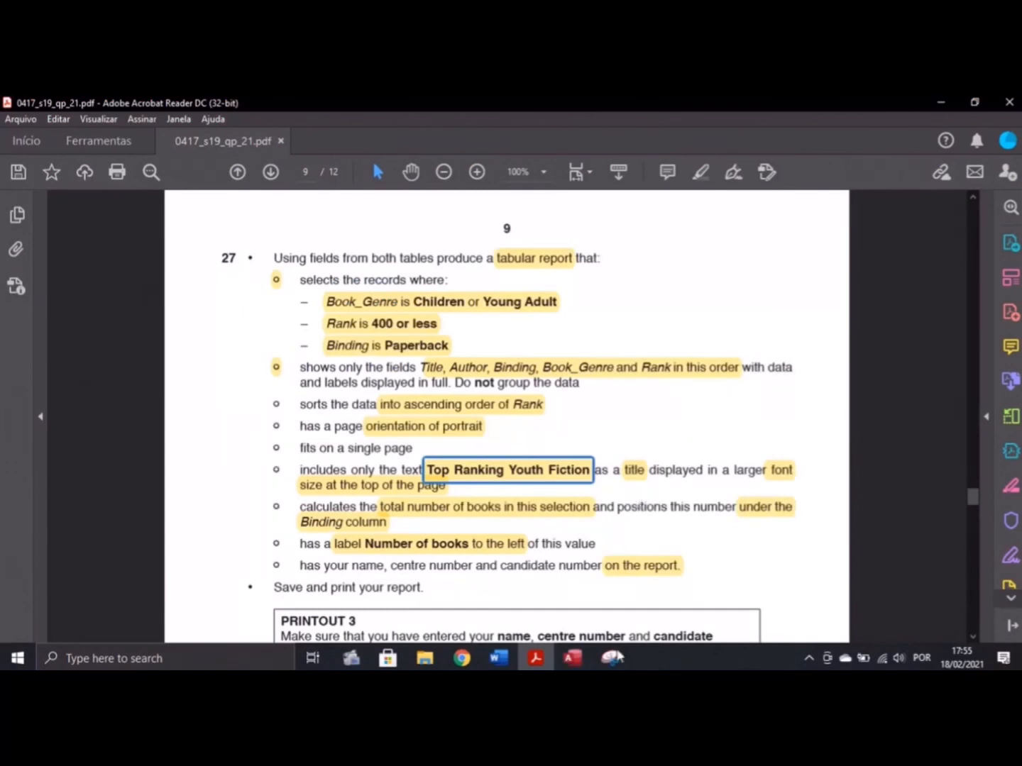
click(572, 658)
Move the report title to the left edge and set its font size to 36
click(361, 279)
click(380, 266)
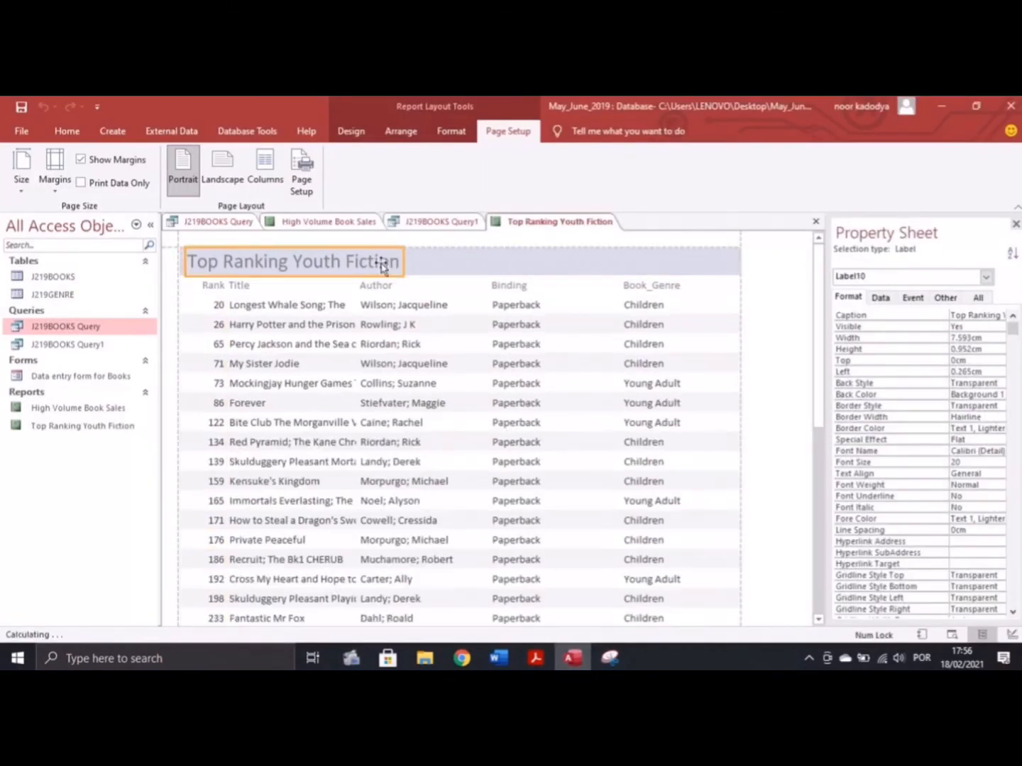
drag(405, 258, 392, 259)
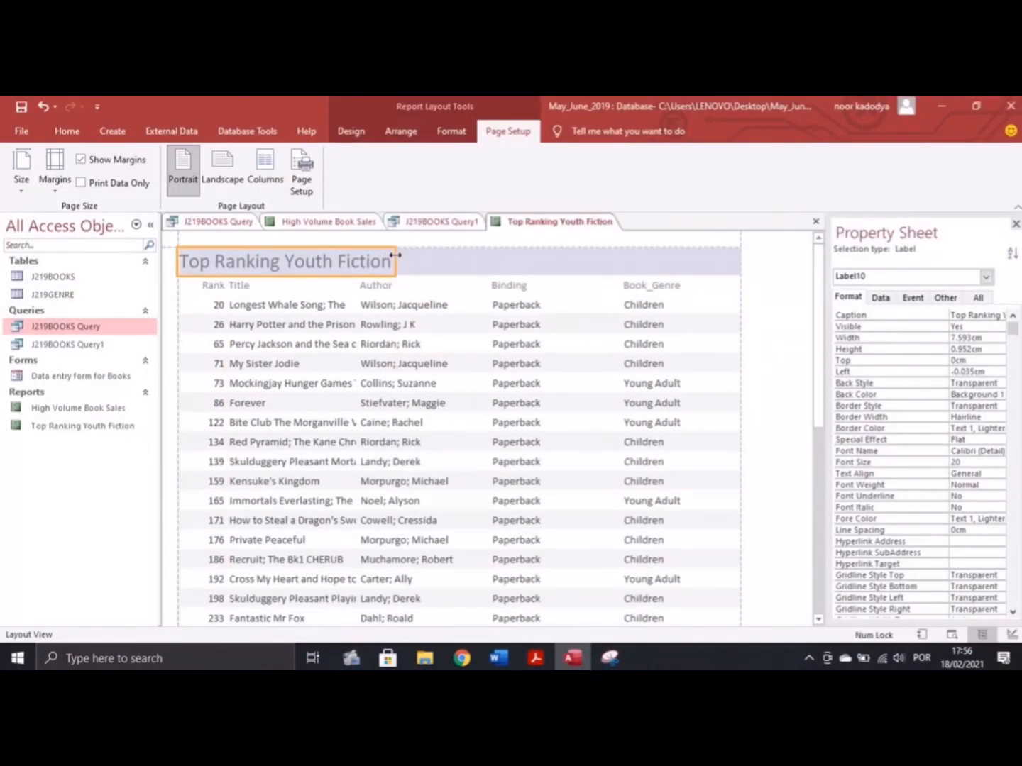
click(406, 262)
key(ctrl+a)
click(67, 132)
click(753, 159)
click(735, 348)
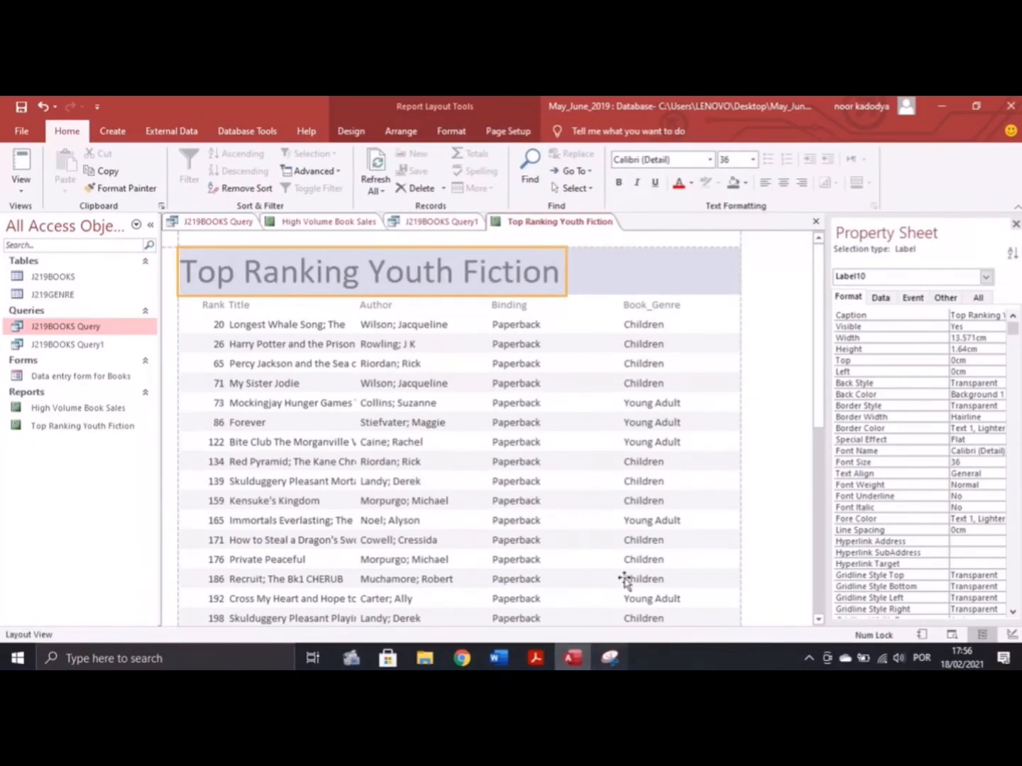
Move the Rank column to the left edge and the Book_Genre column to the right
click(217, 327)
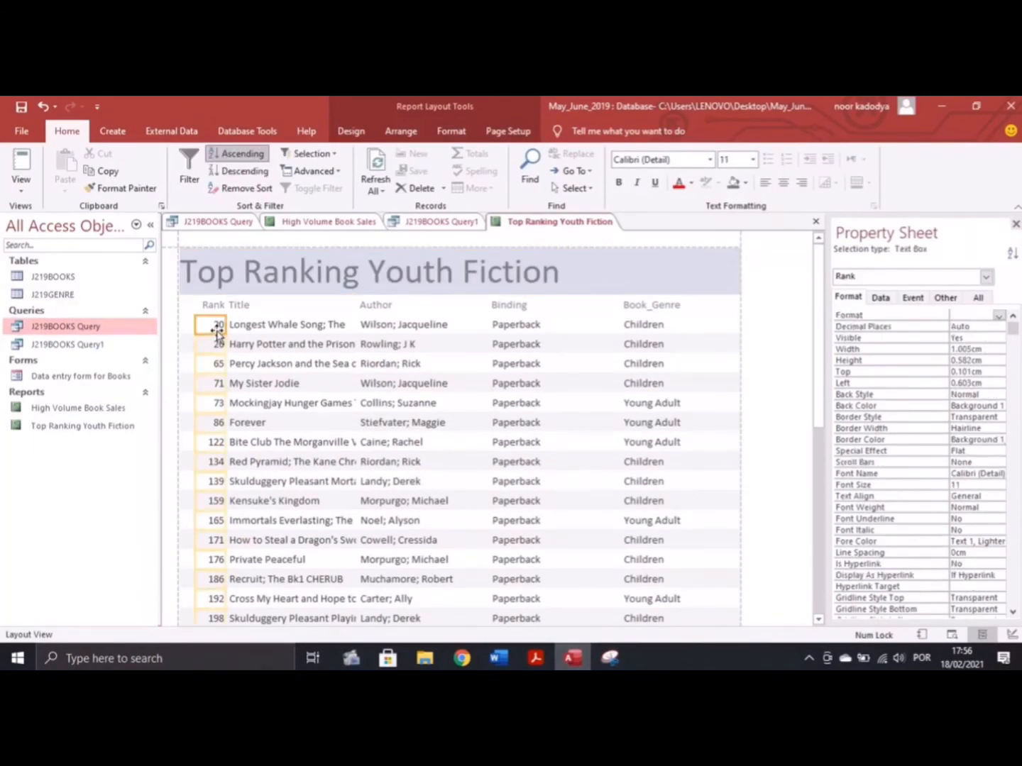
shift+click(207, 306)
click(278, 345)
drag(207, 306, 239, 312)
shift+click(241, 306)
click(284, 338)
click(648, 325)
shift+click(656, 306)
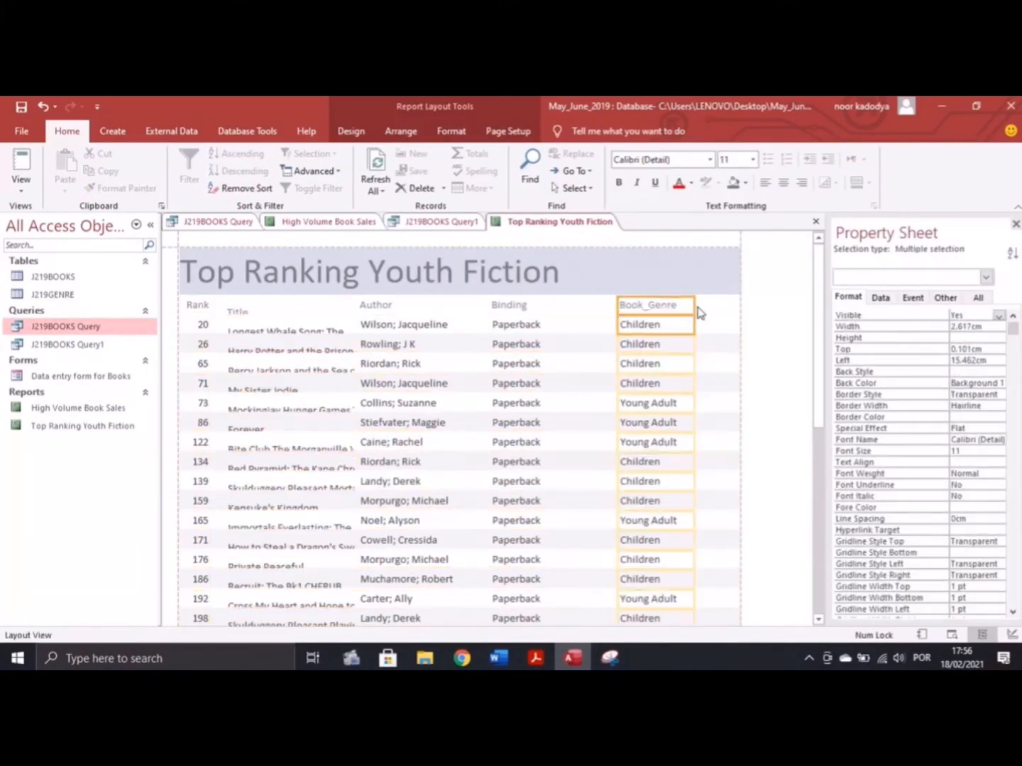
drag(693, 310, 737, 311)
click(618, 424)
click(506, 305)
Shift the Binding and Author columns right and widen the Title column to show full titles
shift+click(516, 325)
drag(524, 310, 587, 315)
click(425, 384)
shift+click(387, 306)
drag(505, 311, 558, 312)
click(277, 389)
shift+click(264, 312)
click(260, 356)
click(281, 469)
shift+click(278, 310)
drag(277, 305, 279, 300)
drag(357, 325, 412, 327)
click(508, 360)
click(536, 659)
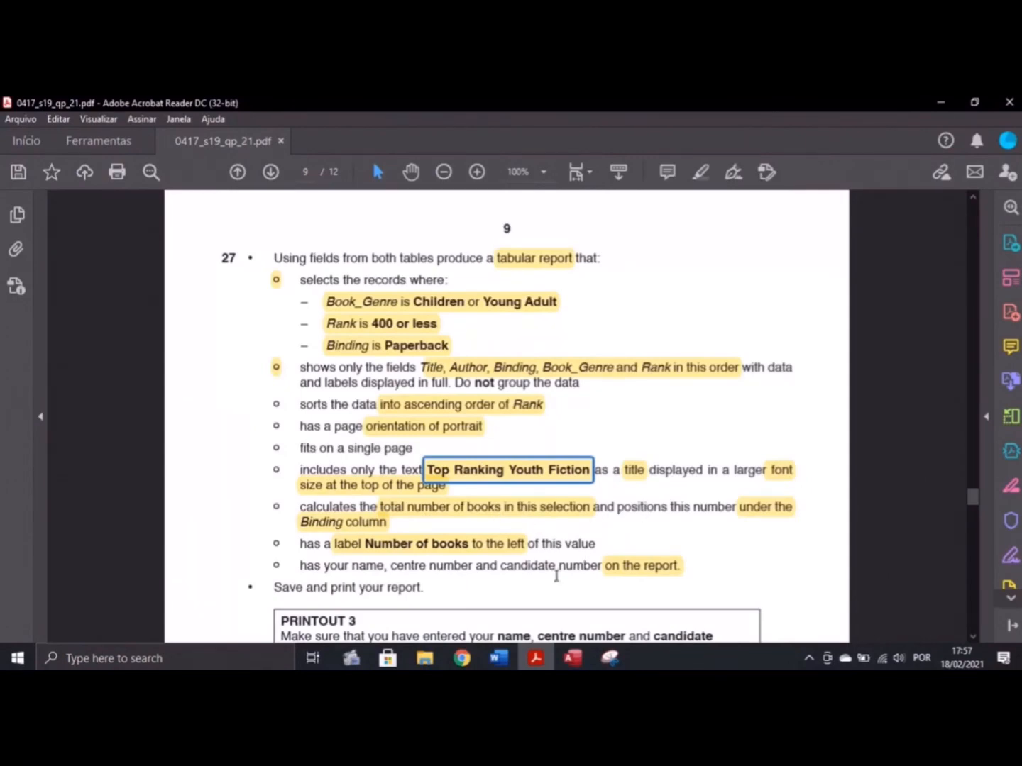
Add a Count Records total to the Binding column and confirm it shows 28 at the report's end
click(573, 658)
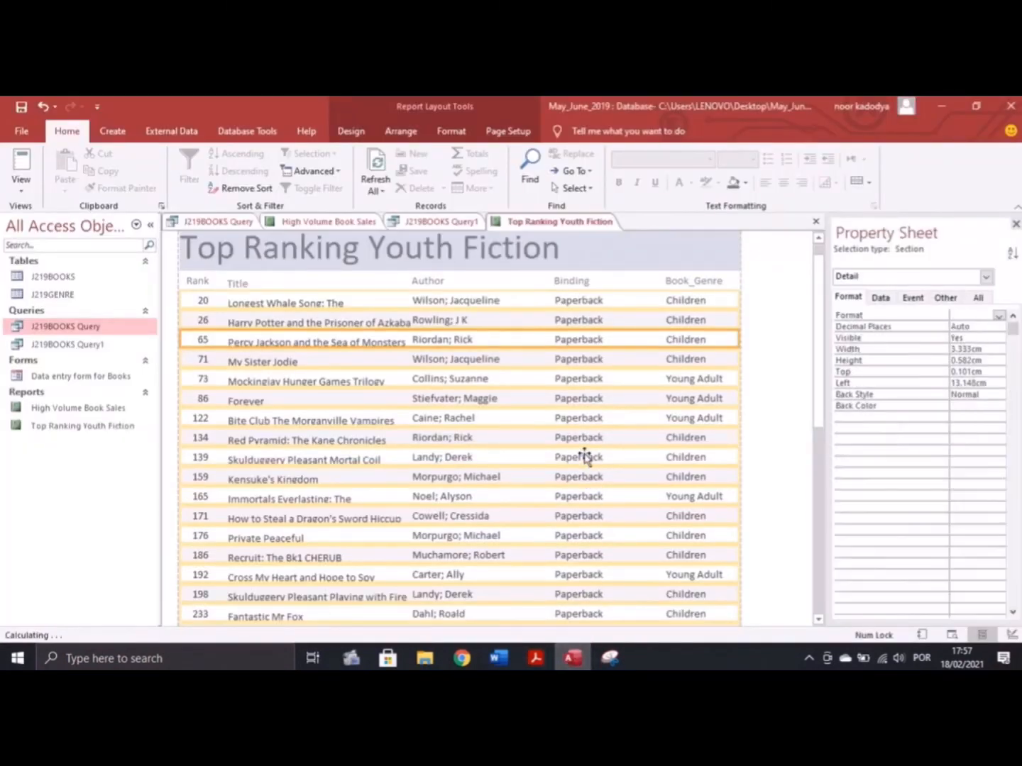
click(585, 457)
right_click(586, 457)
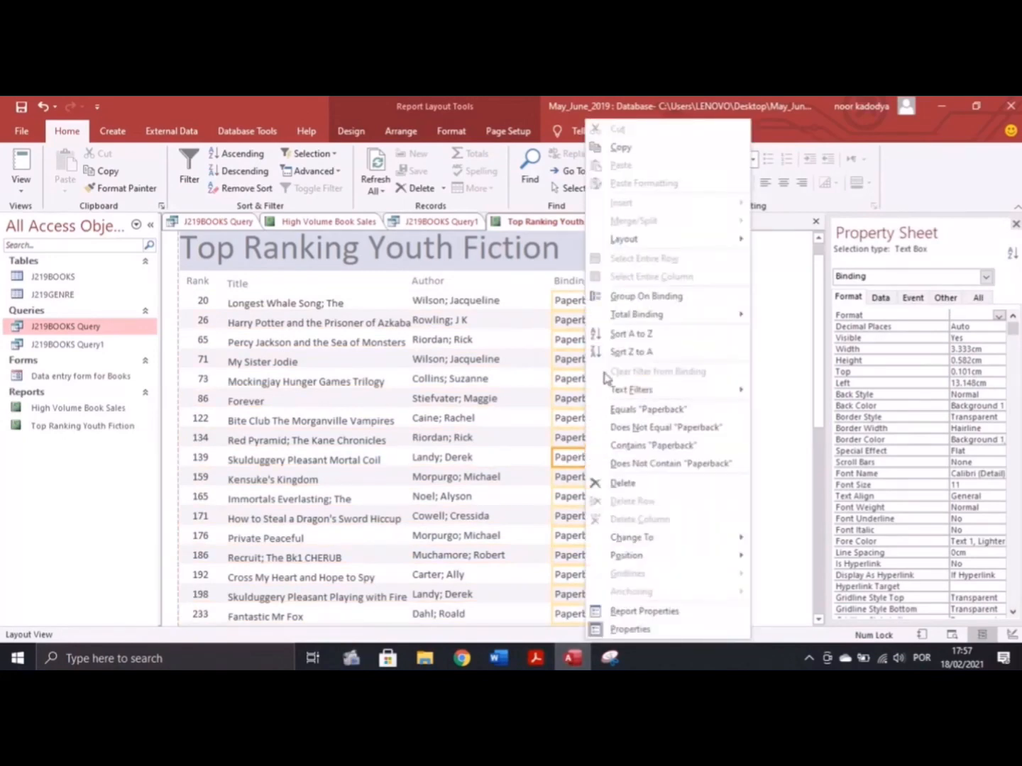
mouse_move(643, 325)
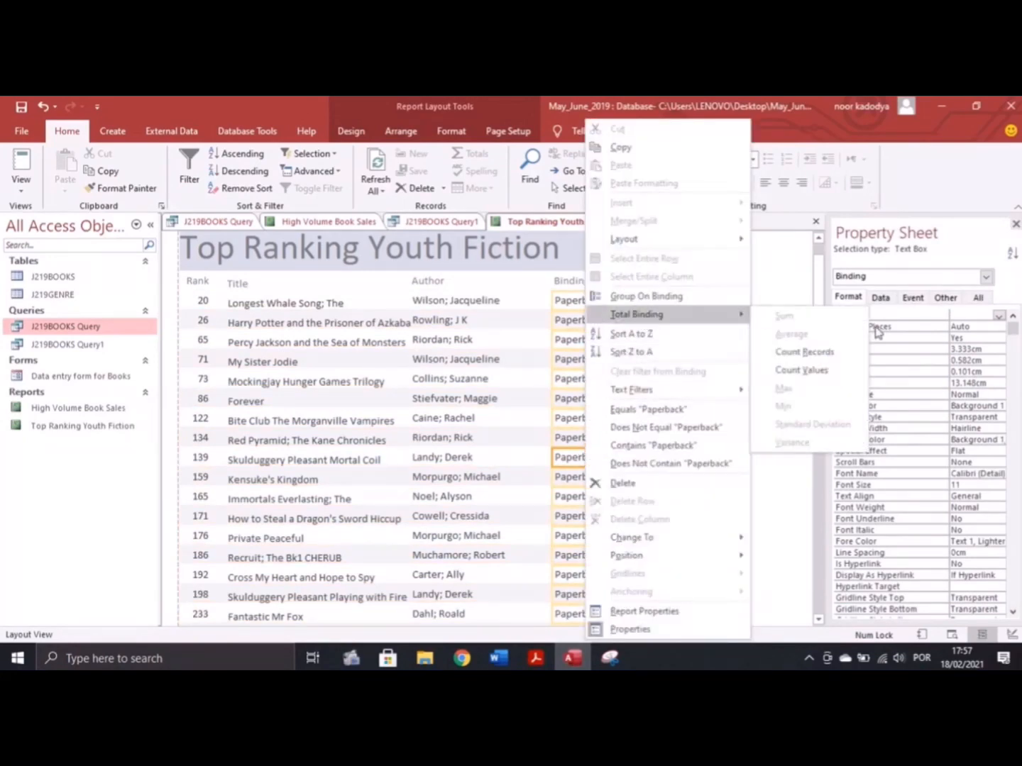
click(828, 358)
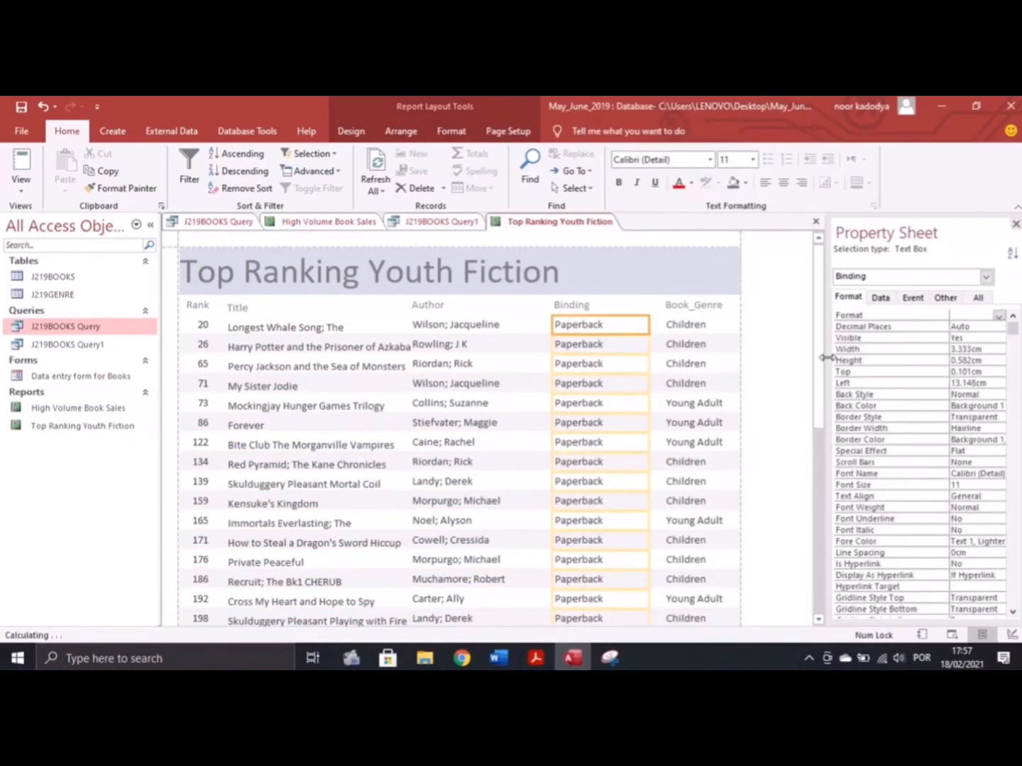
scroll(700, 376, down, 10)
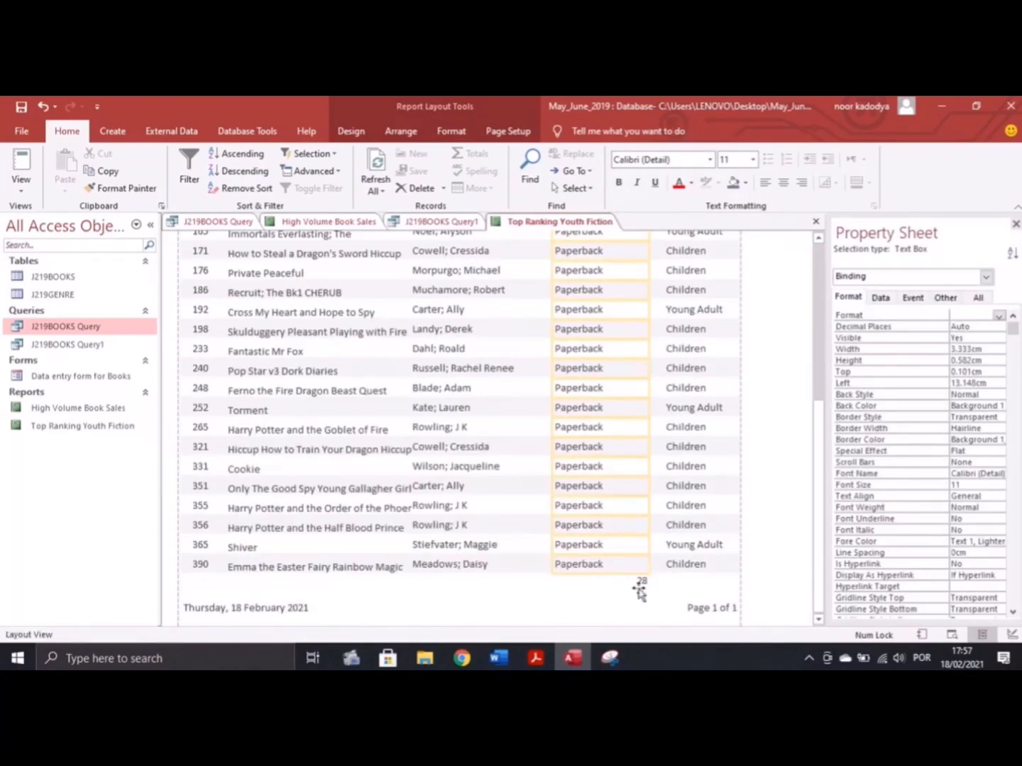
click(536, 657)
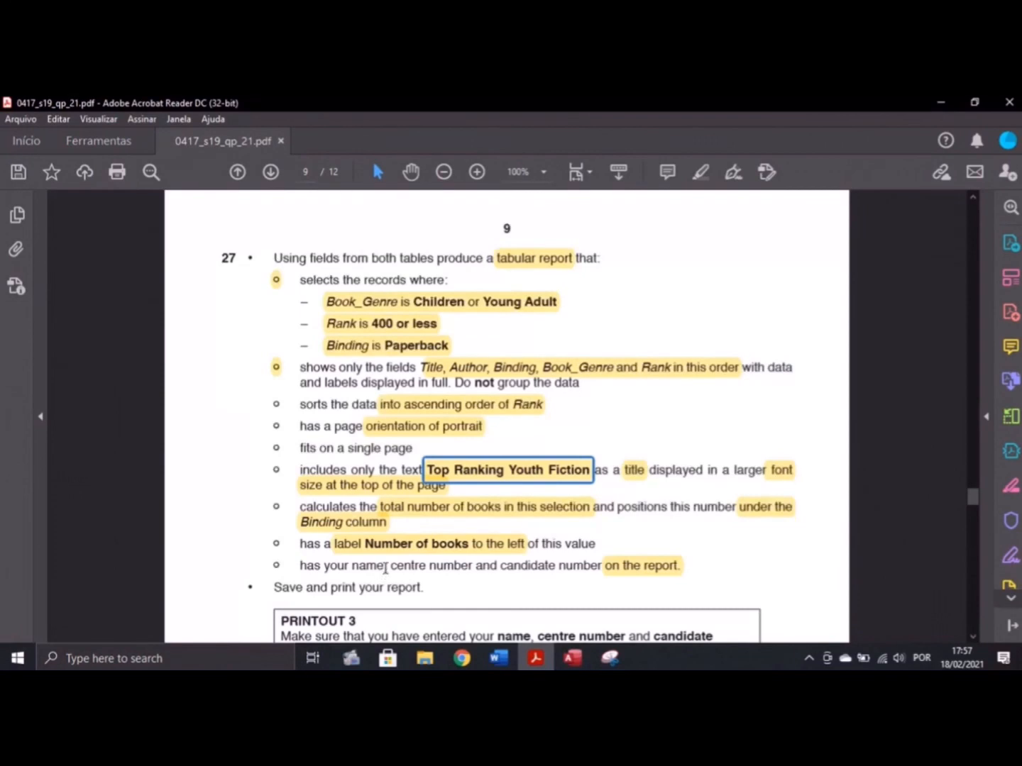
click(572, 657)
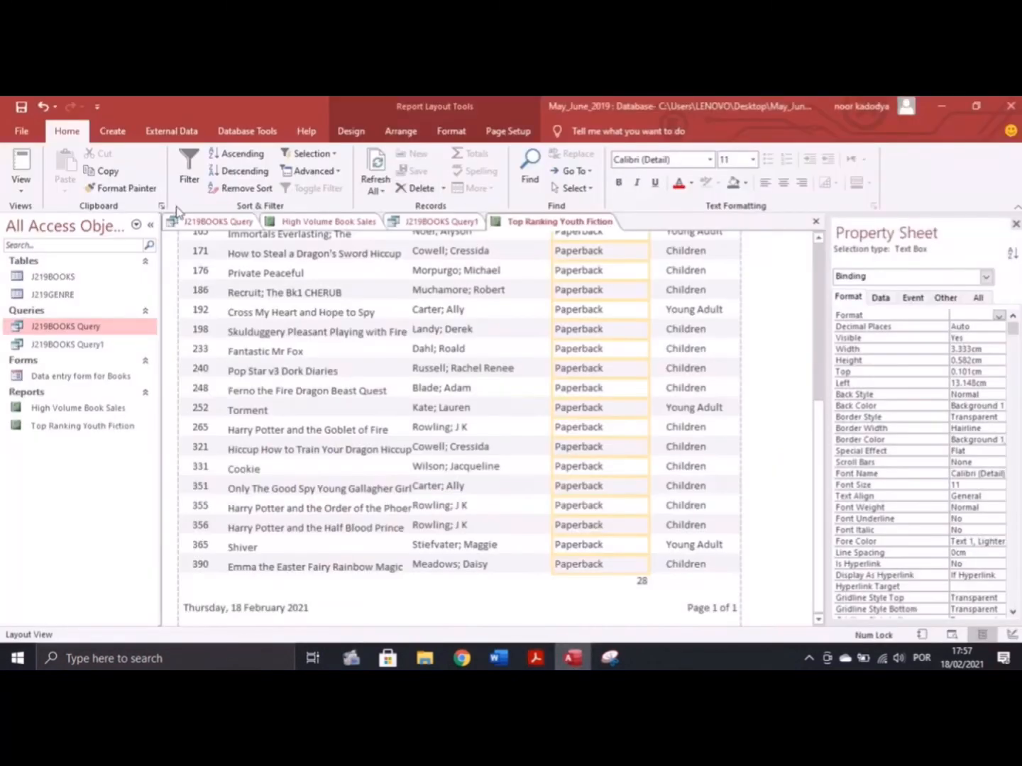
In Design View, enlarge the Report Footer and draw a label left of the =Count(*) total
click(31, 196)
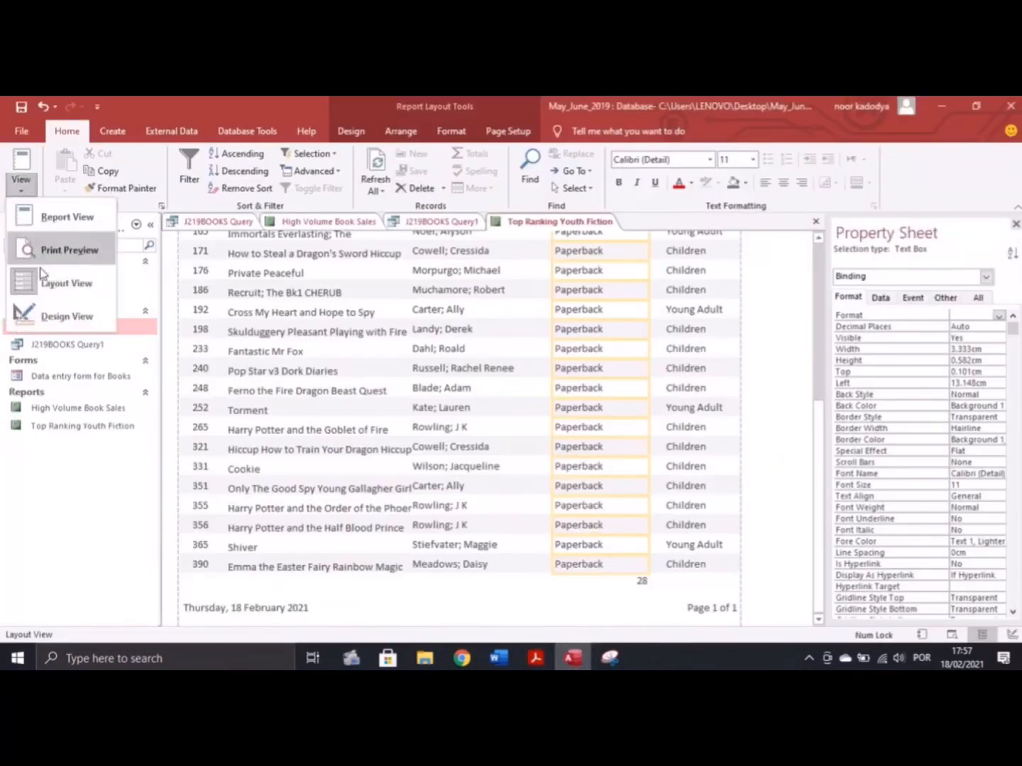
click(50, 315)
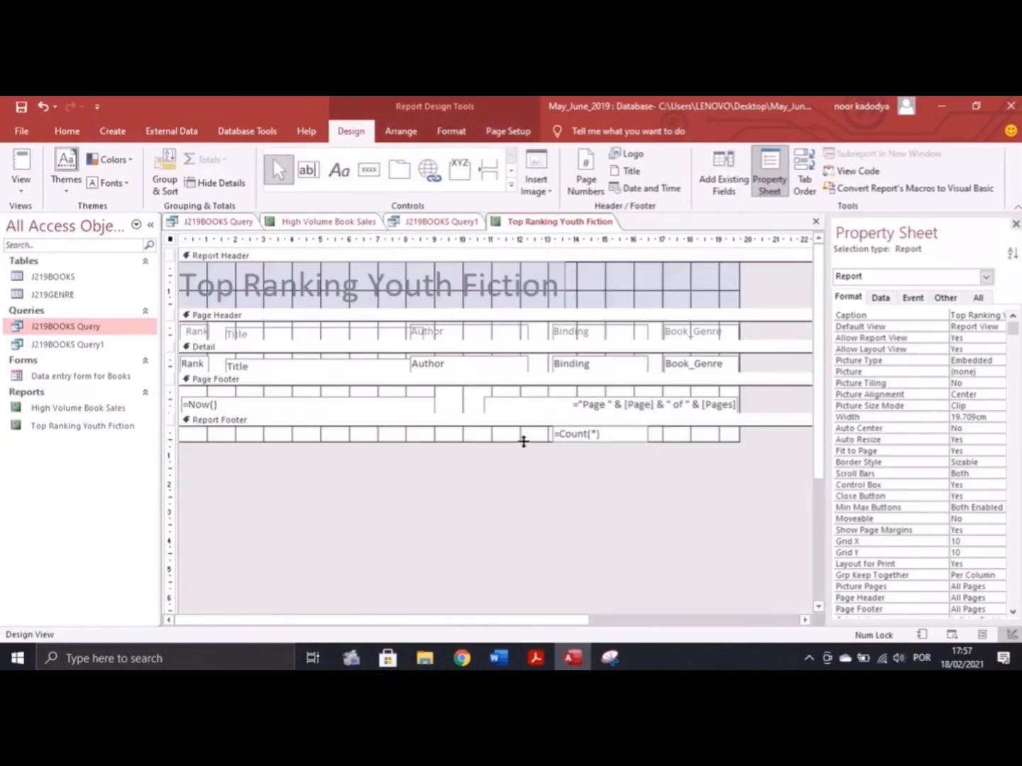
drag(525, 440, 544, 475)
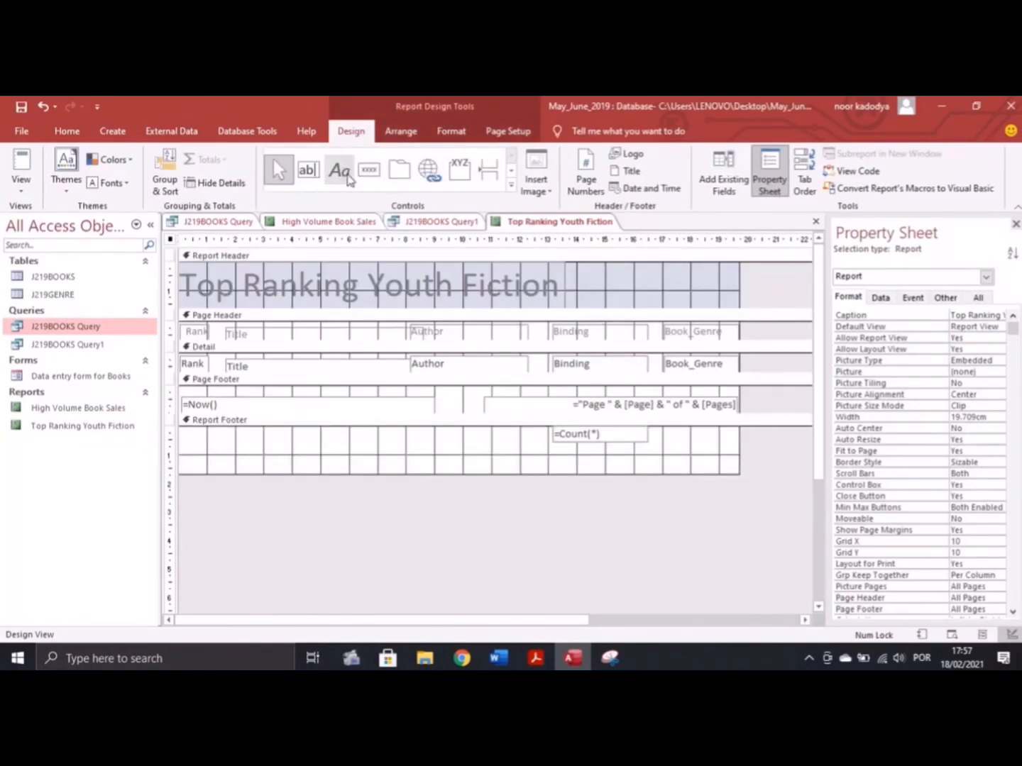
click(340, 171)
drag(468, 432, 547, 445)
Give the label the text 'Number of books', align it beside the count, and return to Layout View
click(536, 658)
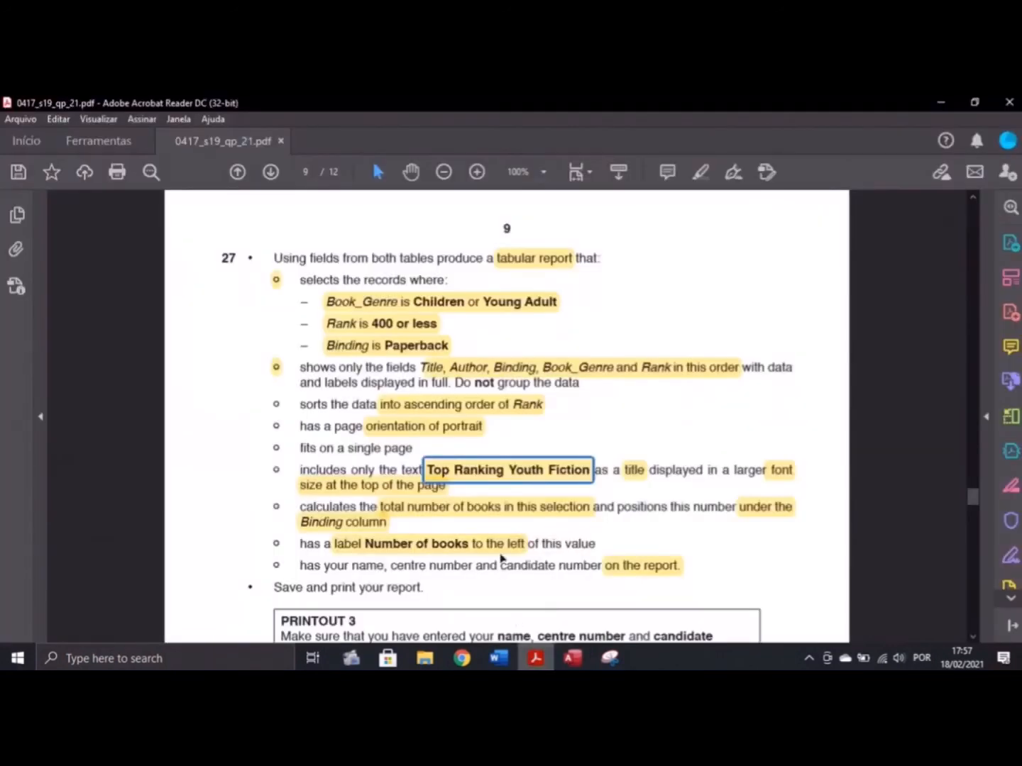
click(410, 551)
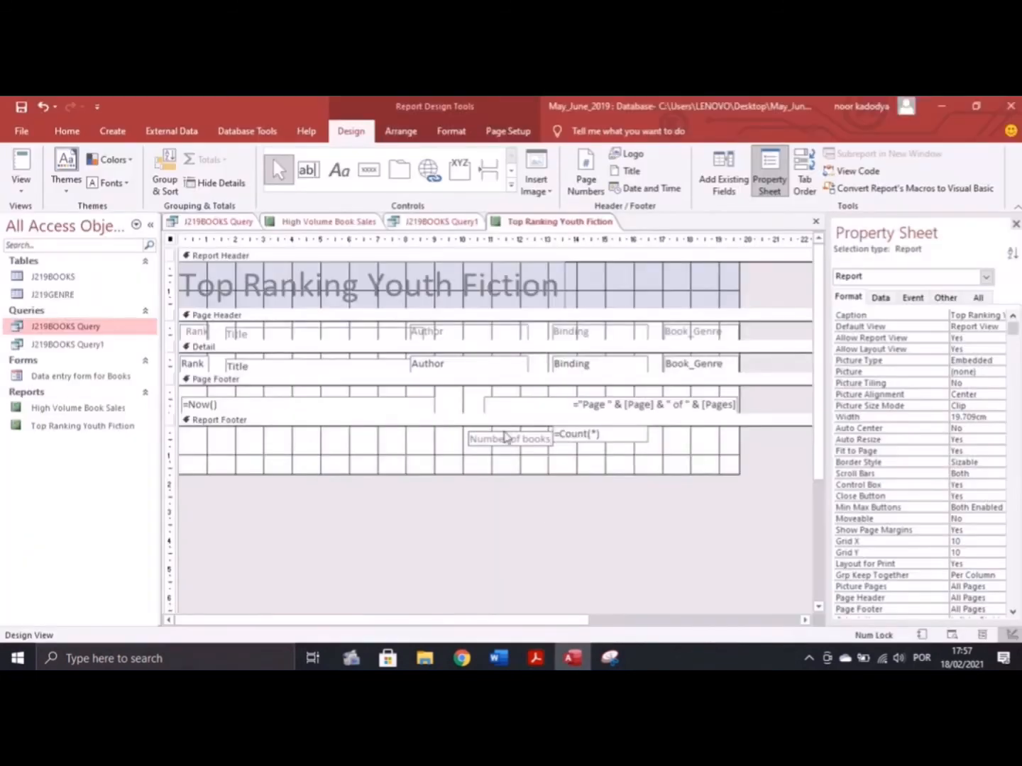
click(505, 431)
click(505, 434)
drag(505, 431, 501, 425)
click(22, 185)
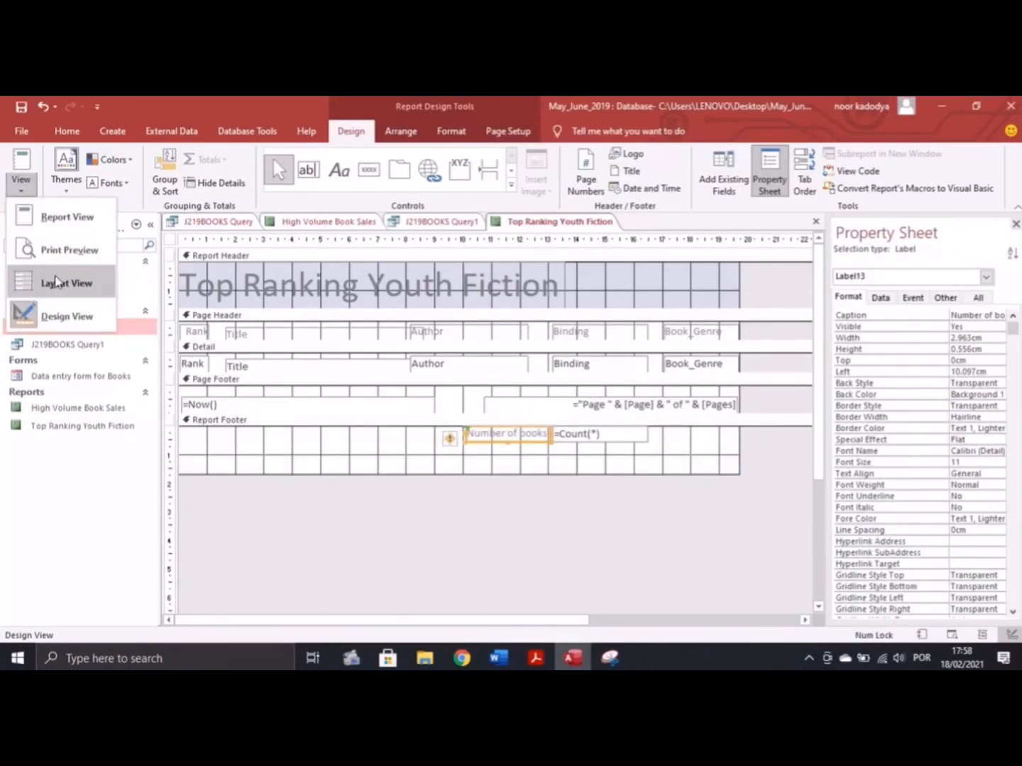
click(60, 282)
Verify the Number of books label sits beside the 28 total, then switch the report to Design View
scroll(583, 535, down, 9)
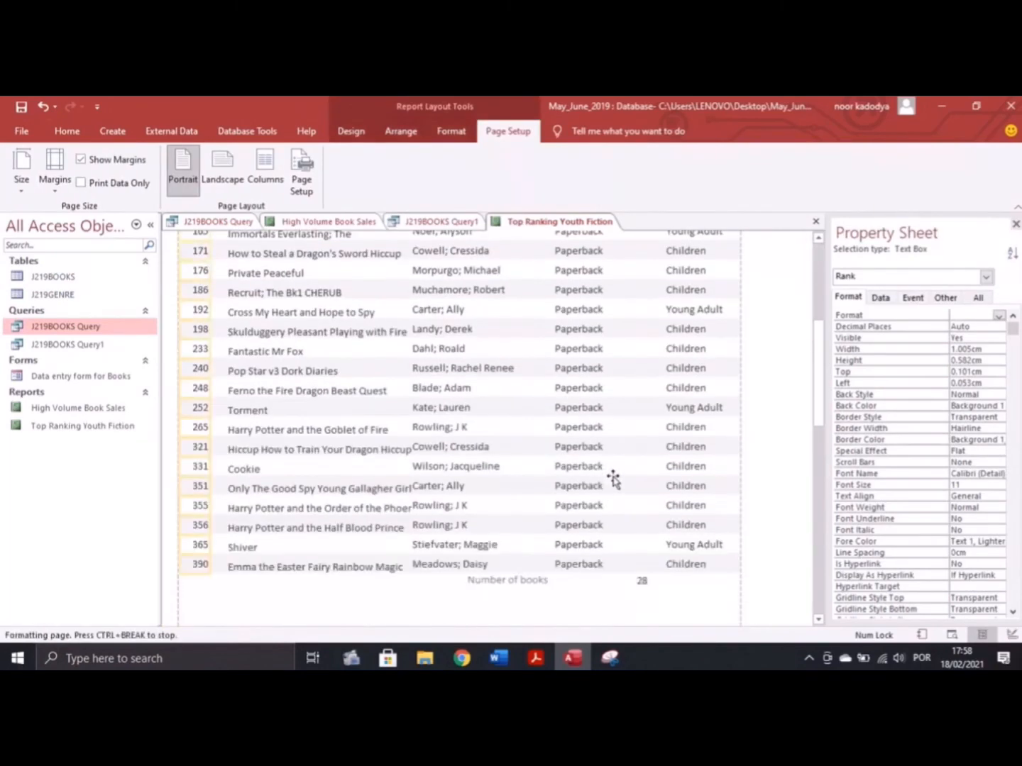
click(504, 543)
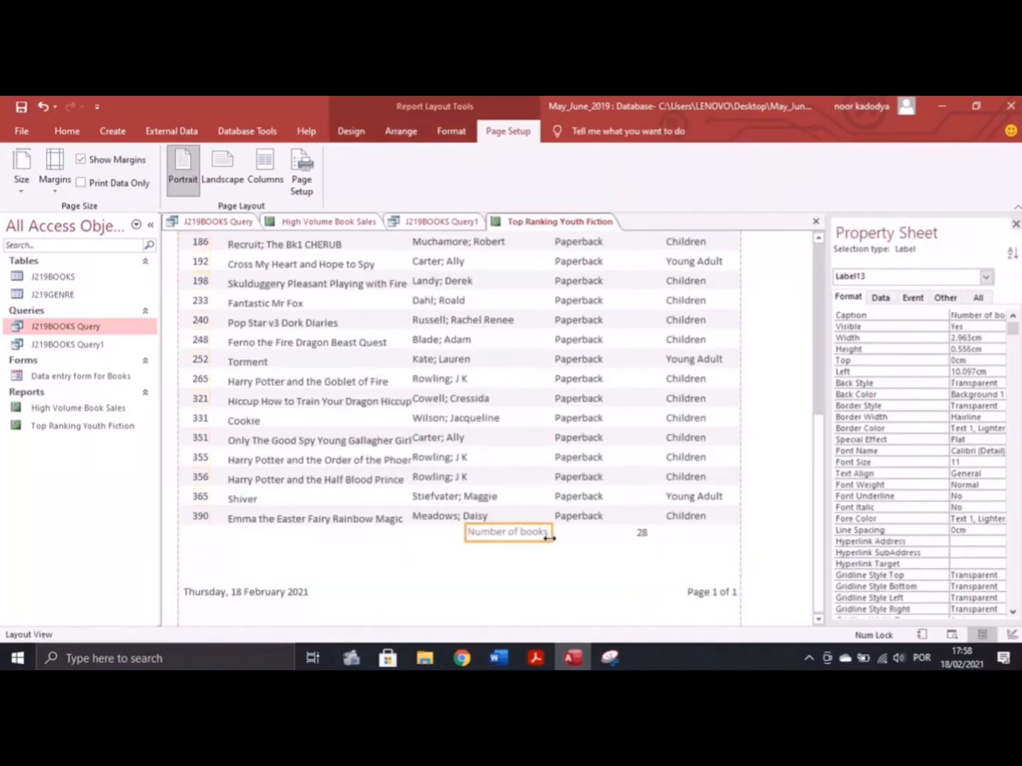
click(536, 659)
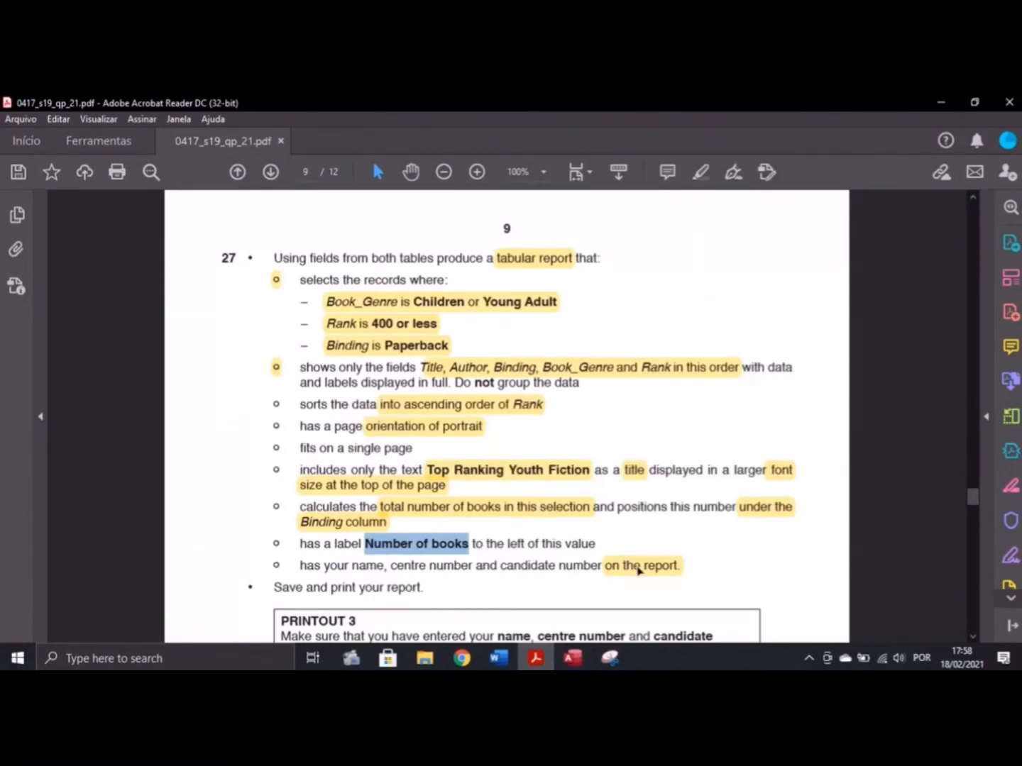
click(572, 658)
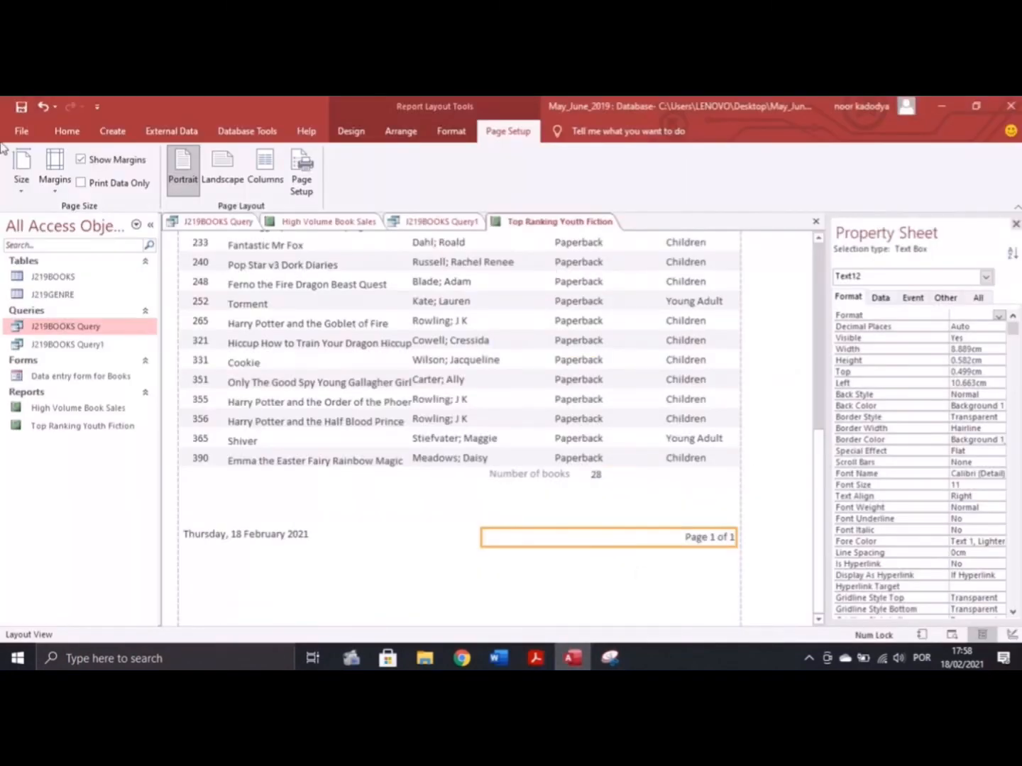
click(349, 131)
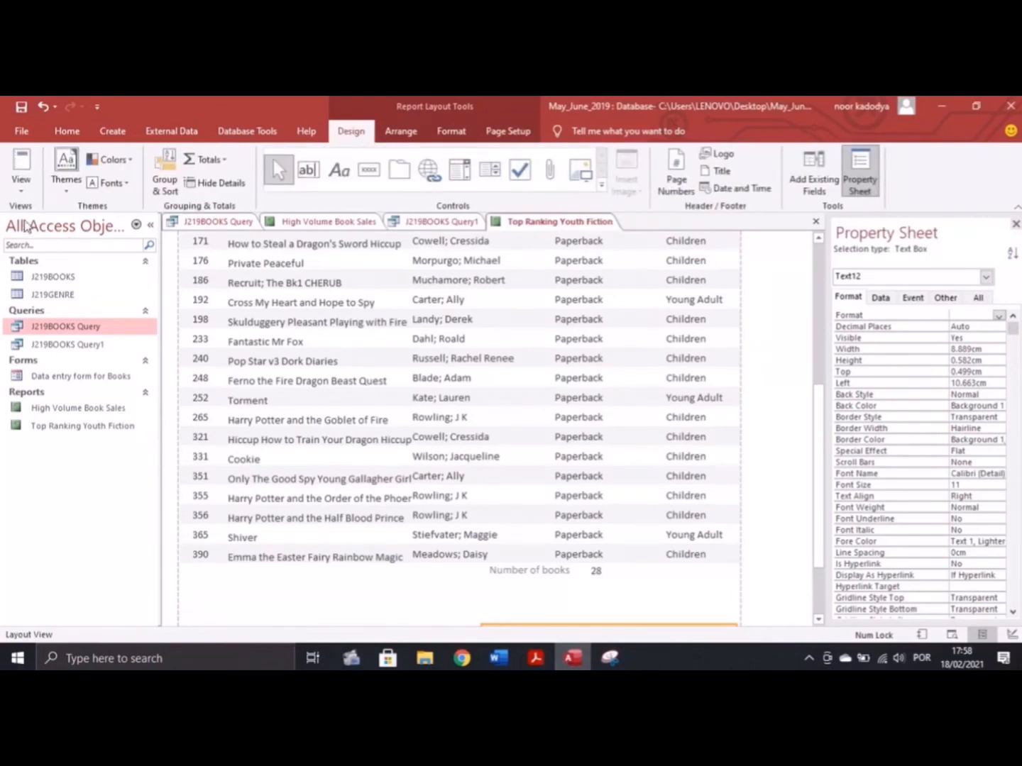
click(21, 186)
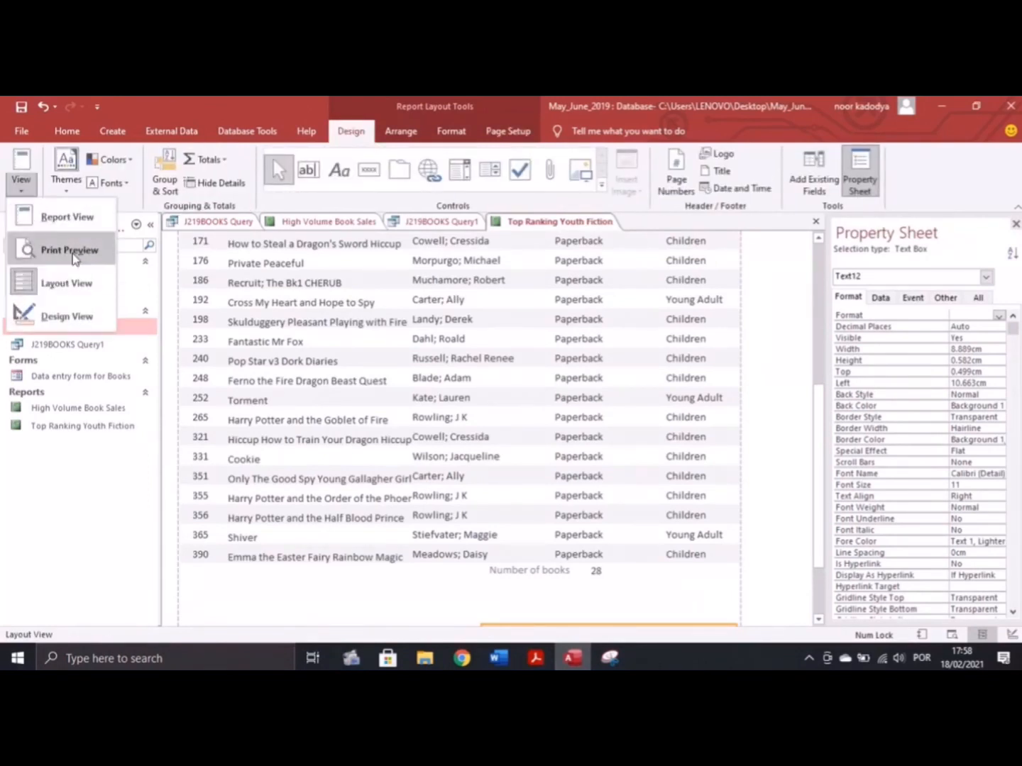
click(63, 317)
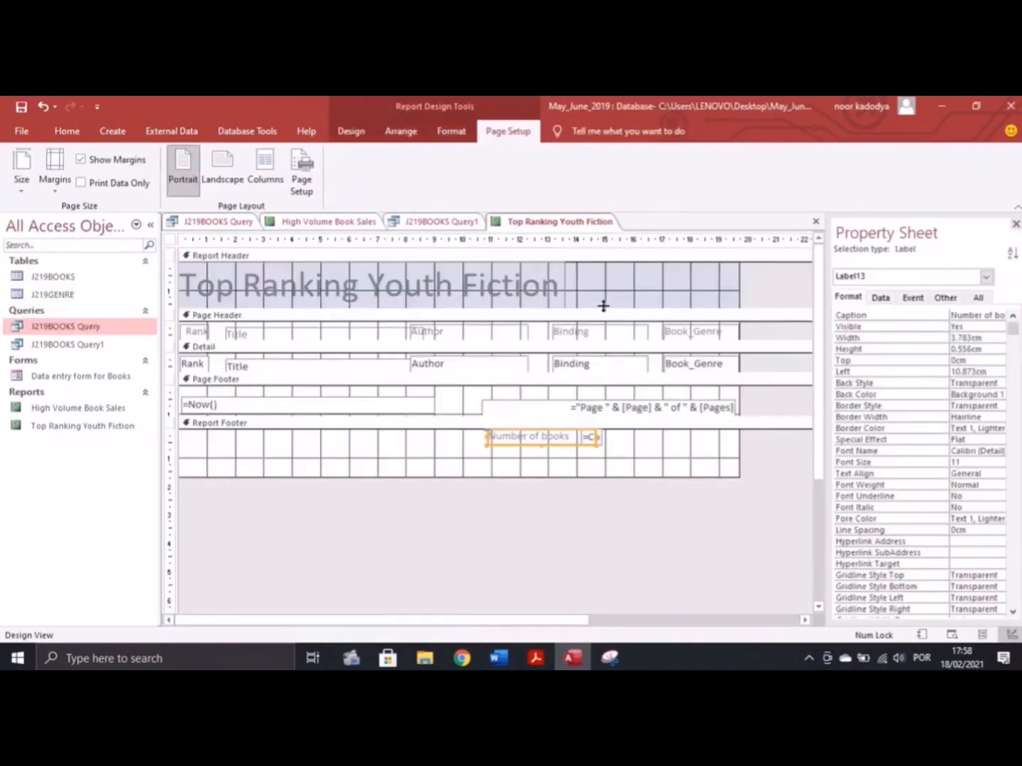
Draw a label right of the report title and enter the candidate's name, centre number and candidate number
click(351, 131)
click(339, 171)
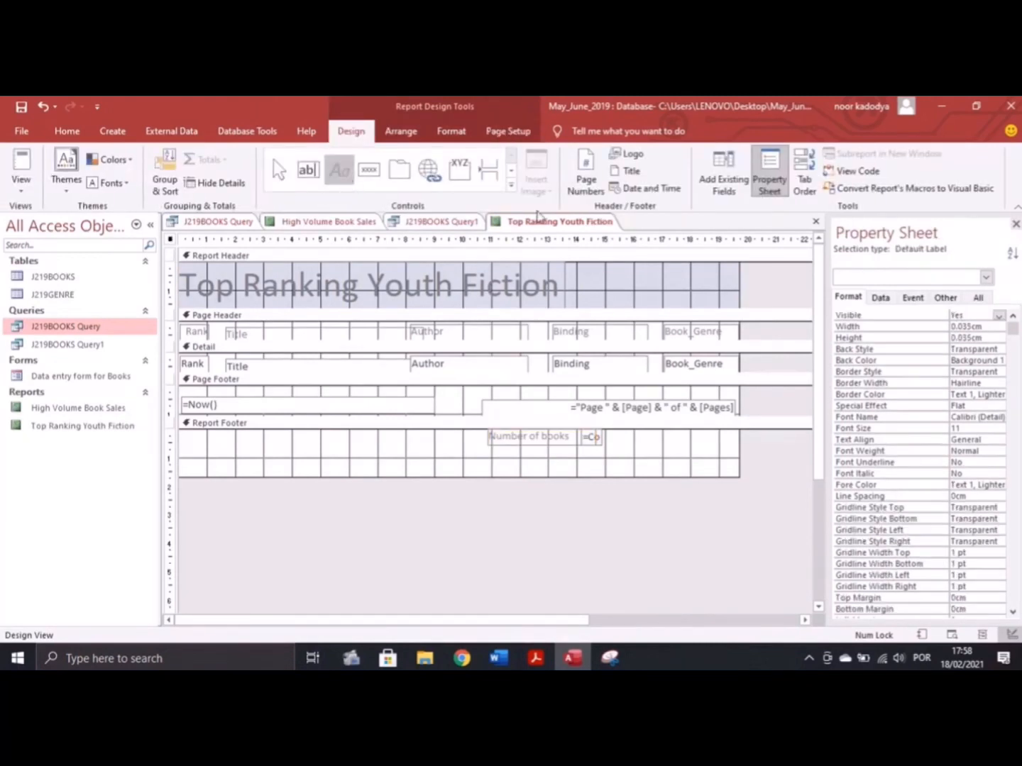
mouse_move(629, 281)
mouse_down()
mouse_move(658, 303)
mouse_move(730, 302)
mouse_up()
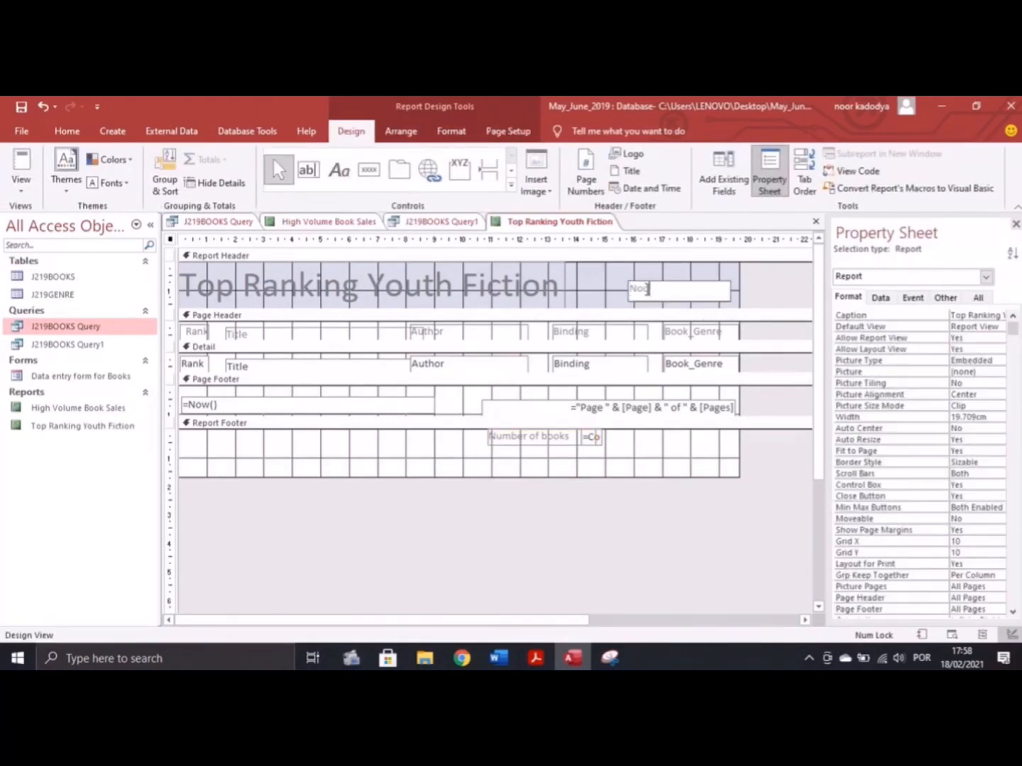
key(Caps_Lock)
click(624, 292)
click(632, 292)
drag(628, 291, 585, 292)
click(688, 292)
text(,)
key(Caps_Lock)
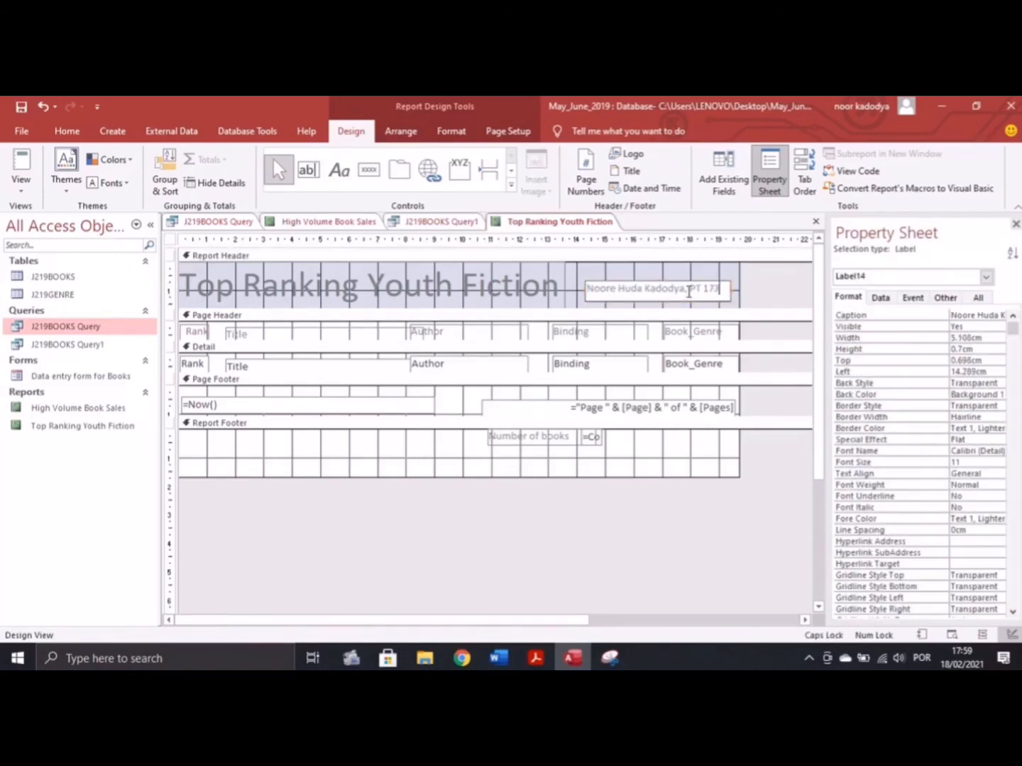
key(Return)
In Layout View, reposition the candidate details label beside the title
click(21, 188)
click(60, 284)
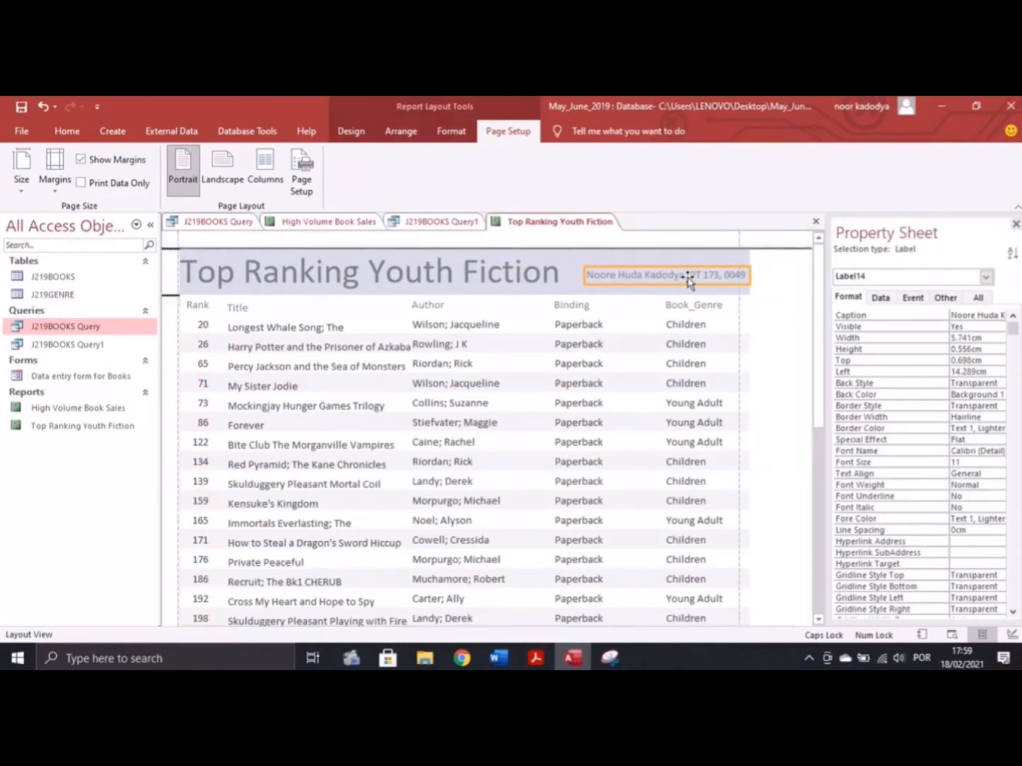
drag(688, 280, 683, 277)
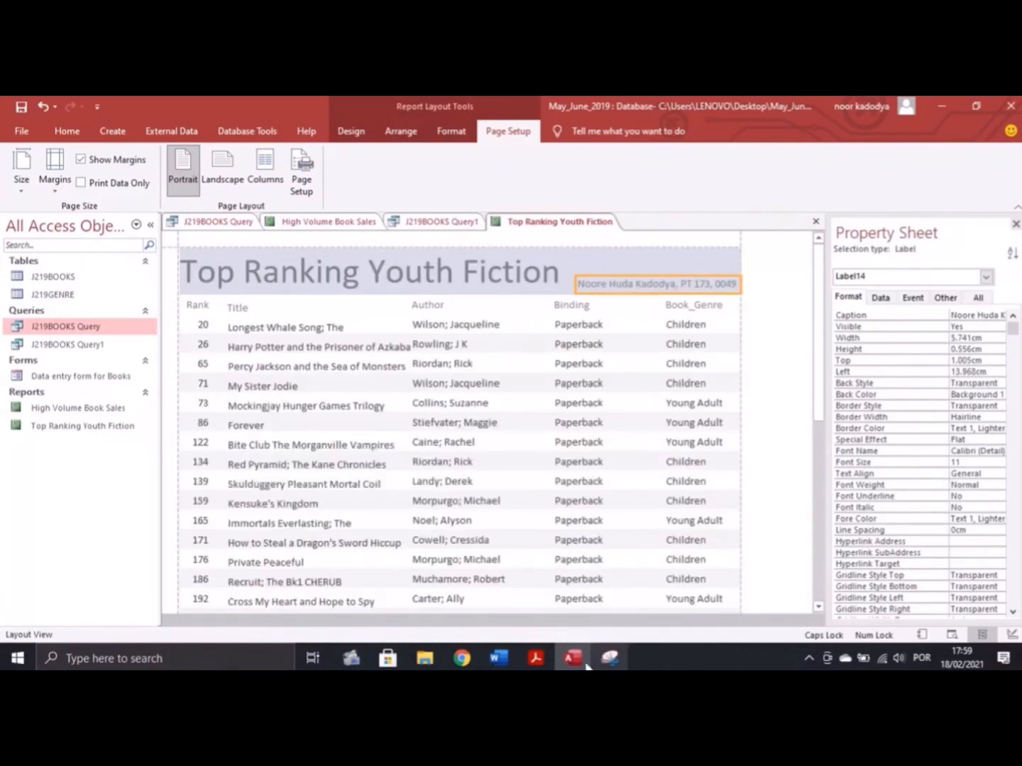
click(536, 659)
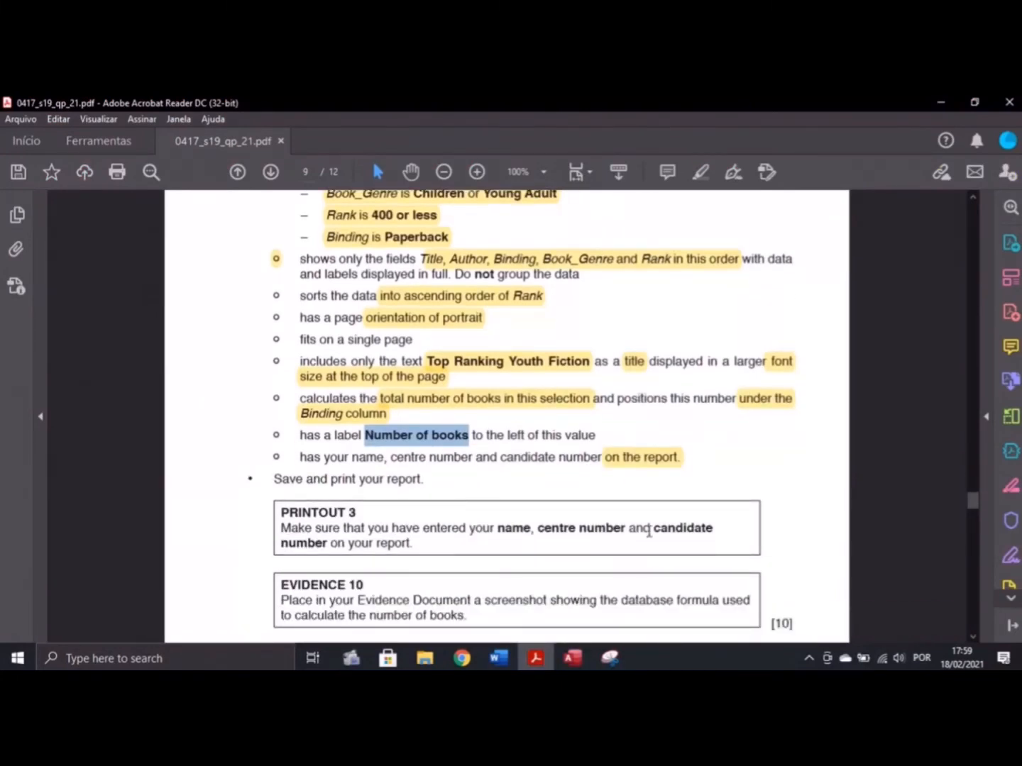
click(573, 658)
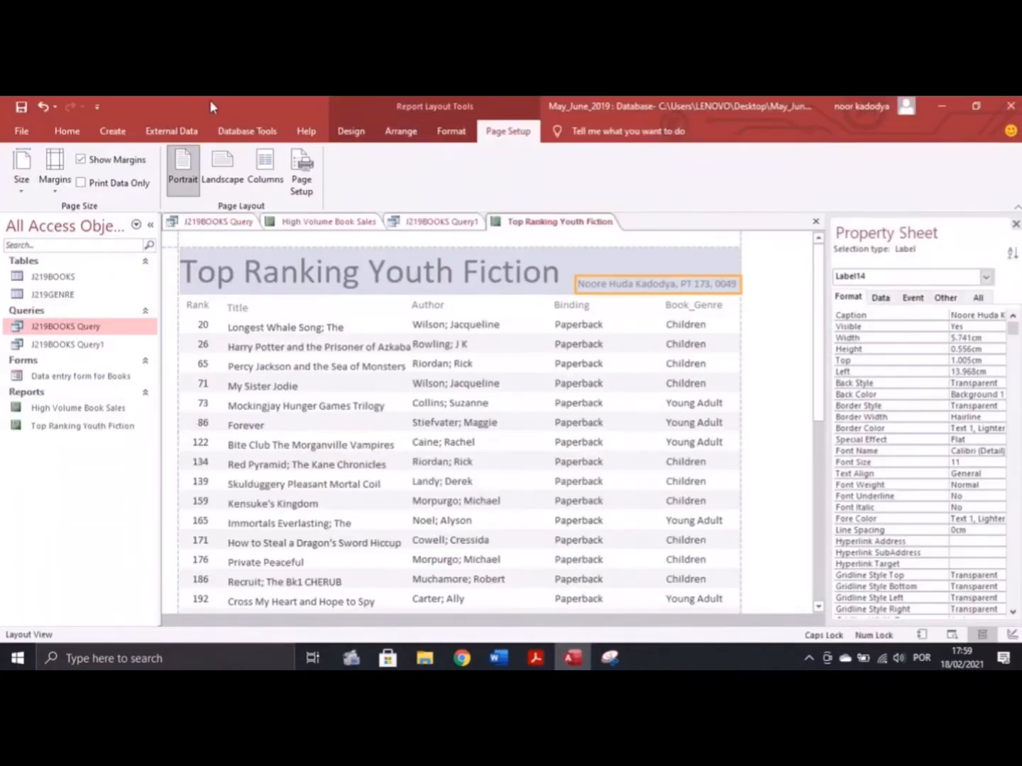
Open Print Preview and print the report to a PDF named 'Printout 3'
click(351, 131)
click(22, 183)
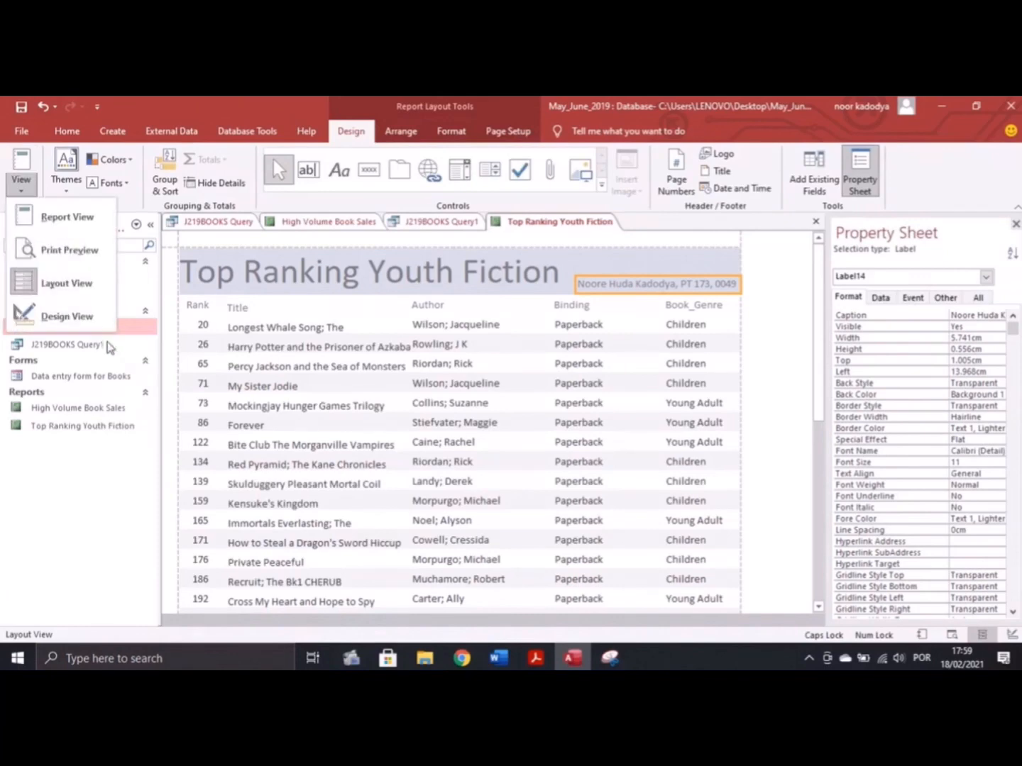
click(68, 250)
key(ctrl+p)
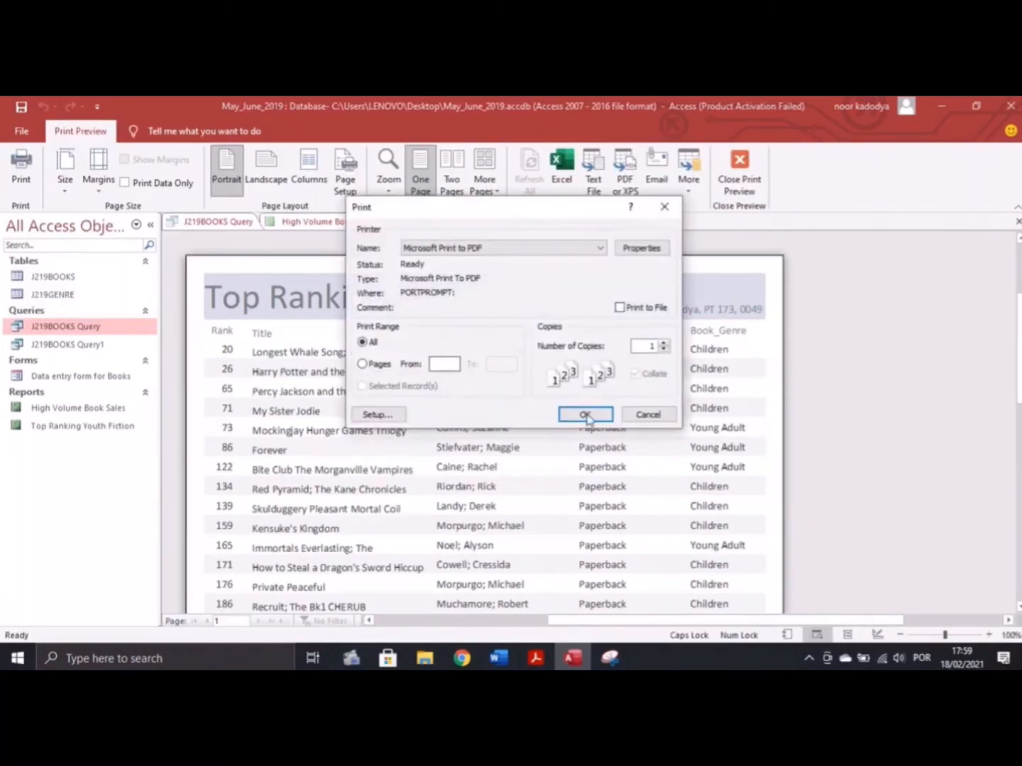
click(586, 419)
click(575, 508)
click(539, 540)
key(BackSpace)
text(3)
key(Return)
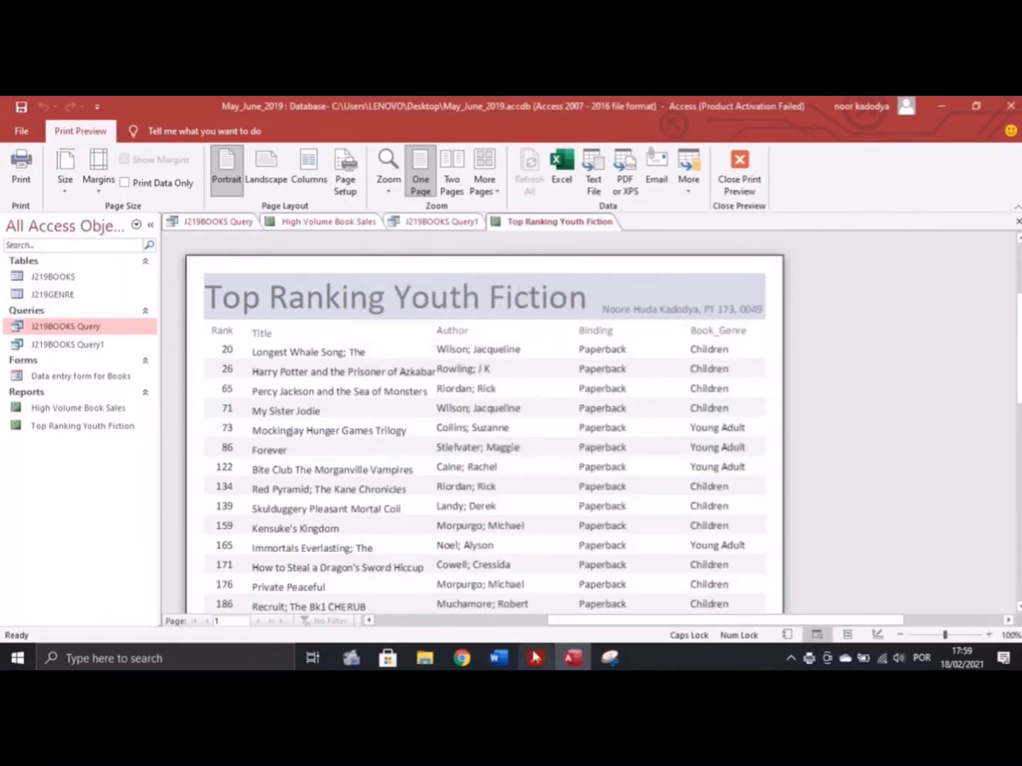
Review the exam paper's requirements, then come back to the report's print preview
click(536, 658)
scroll(313, 508, down, 3)
scroll(330, 503, up, 1)
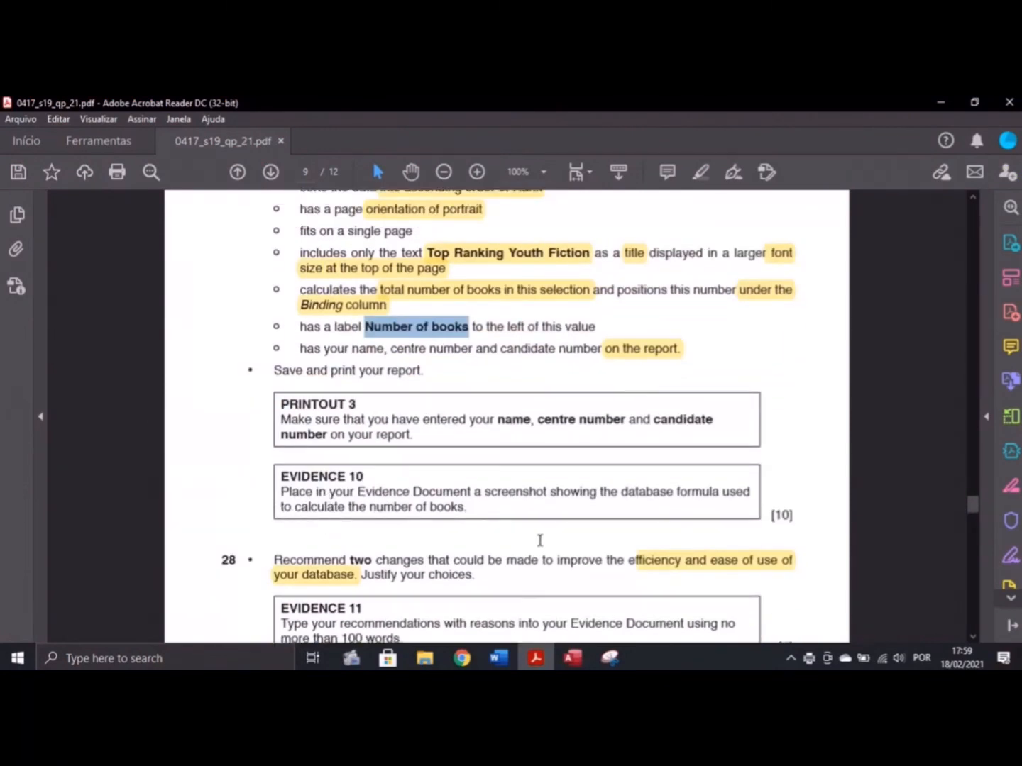
scroll(540, 540, up, 1)
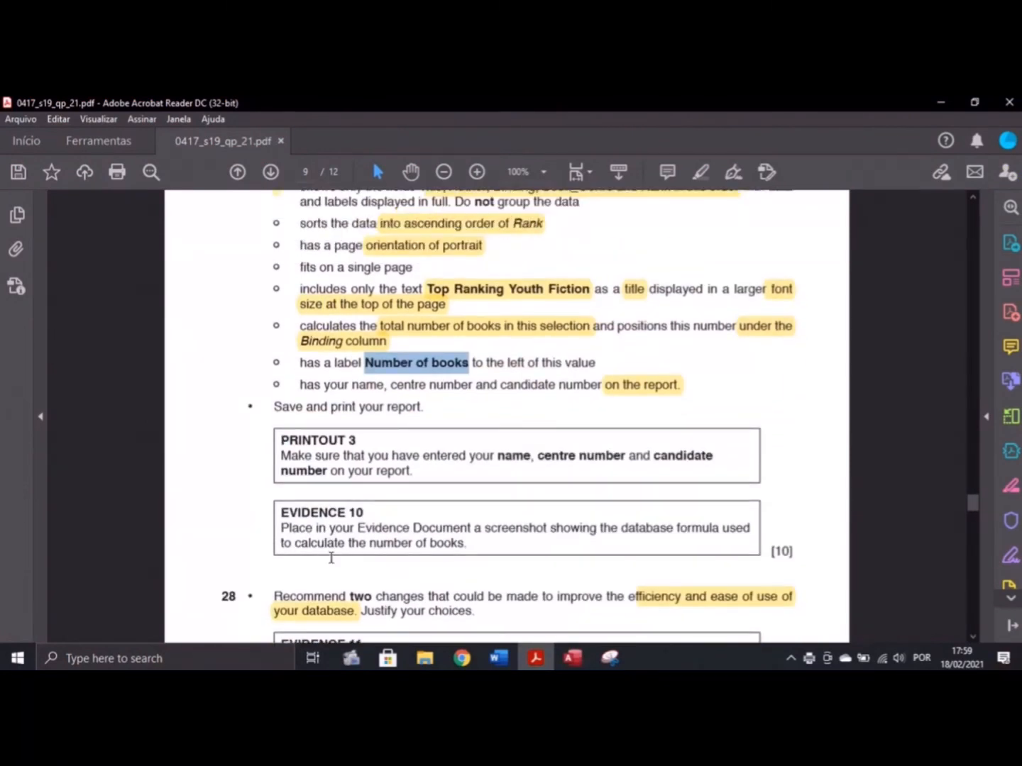
click(572, 658)
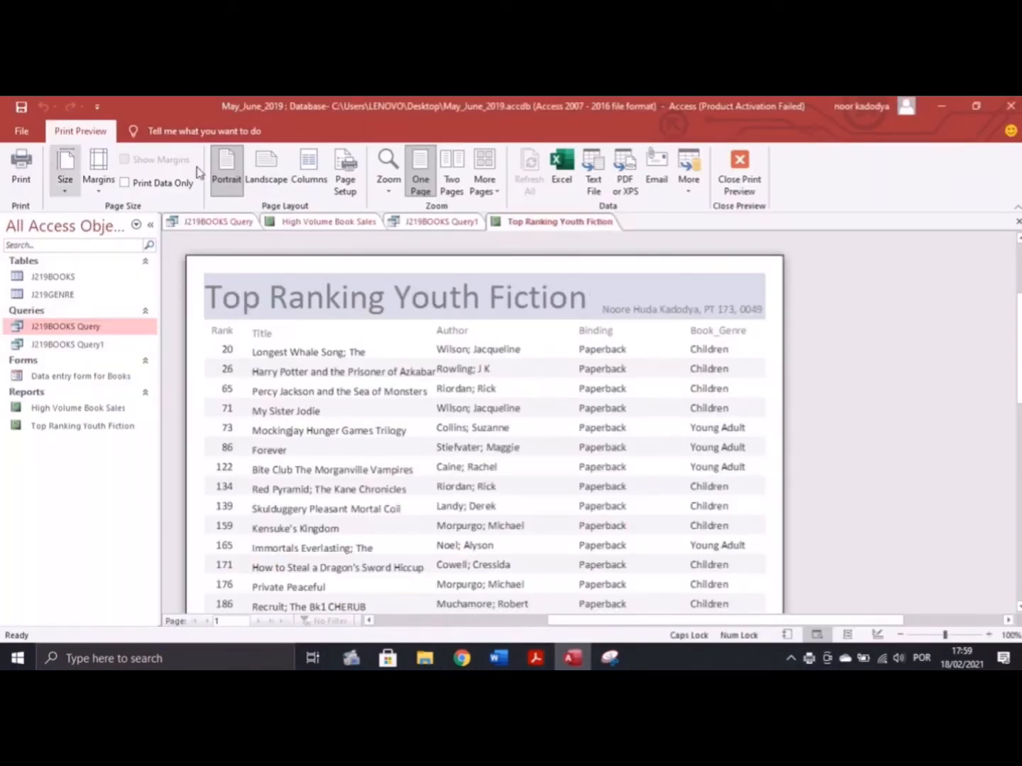
In Design View, widen the =Count(*) total in the report footer so the full formula shows
click(727, 198)
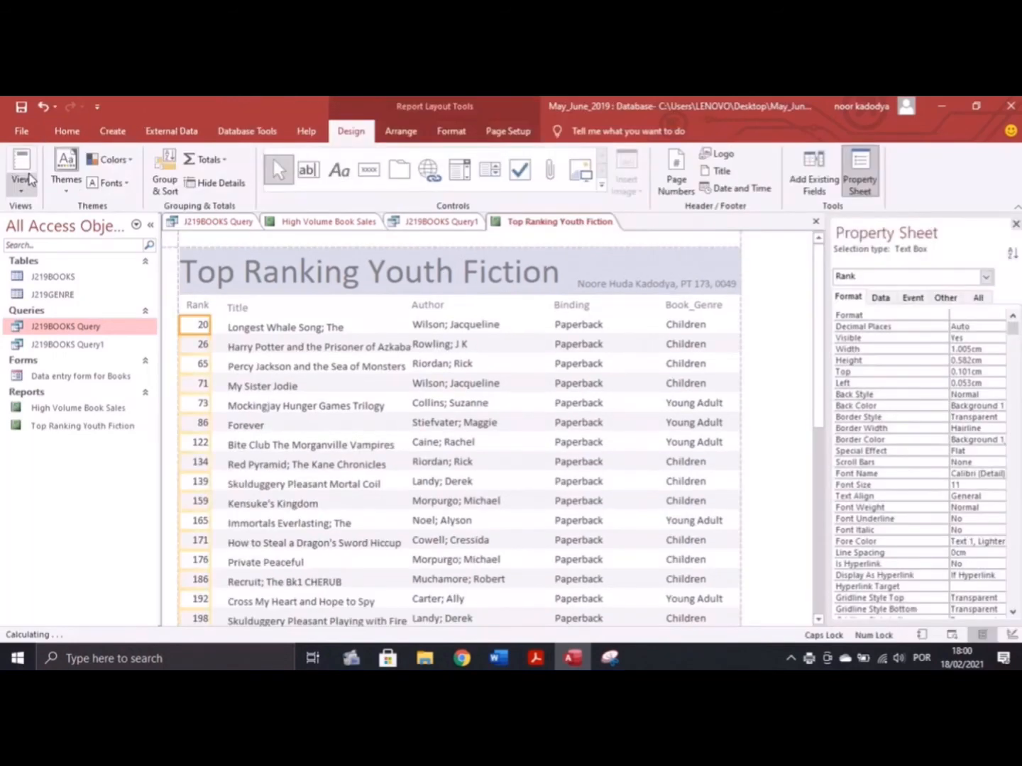
click(34, 193)
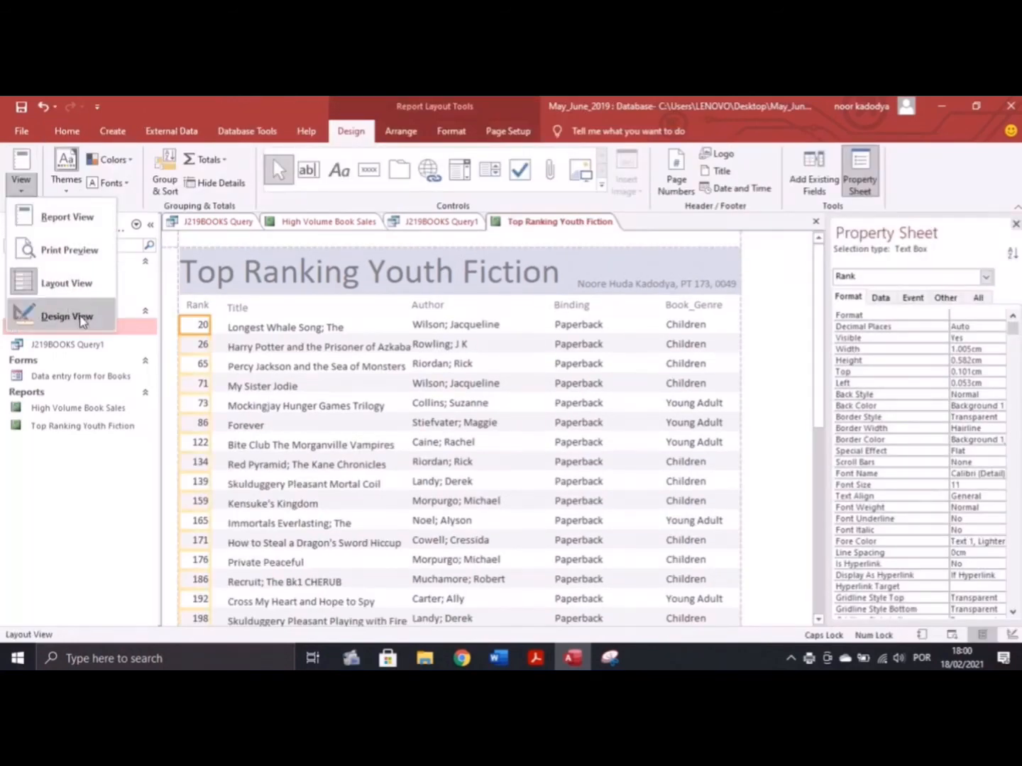
click(66, 317)
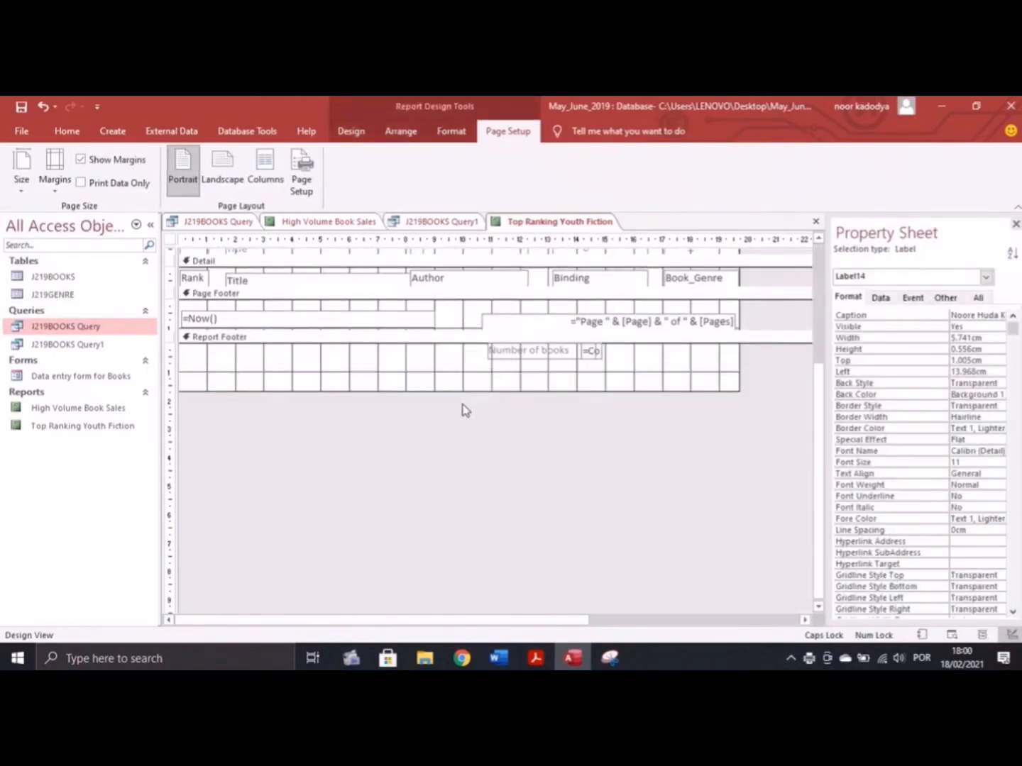
click(599, 350)
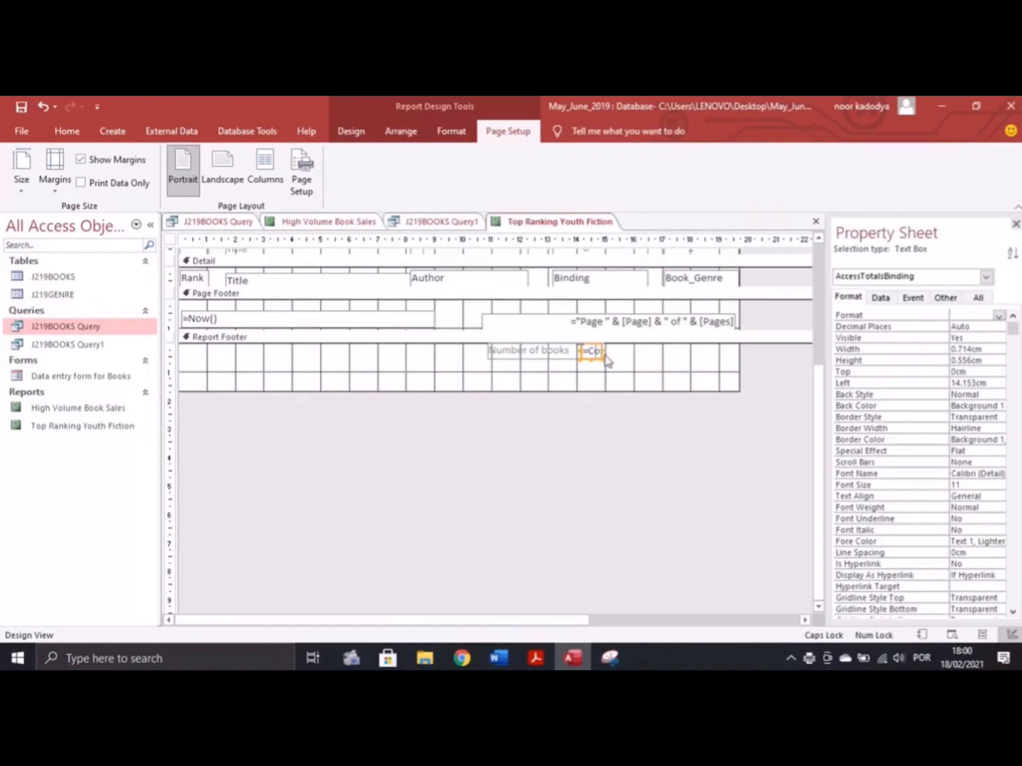
drag(598, 350, 671, 351)
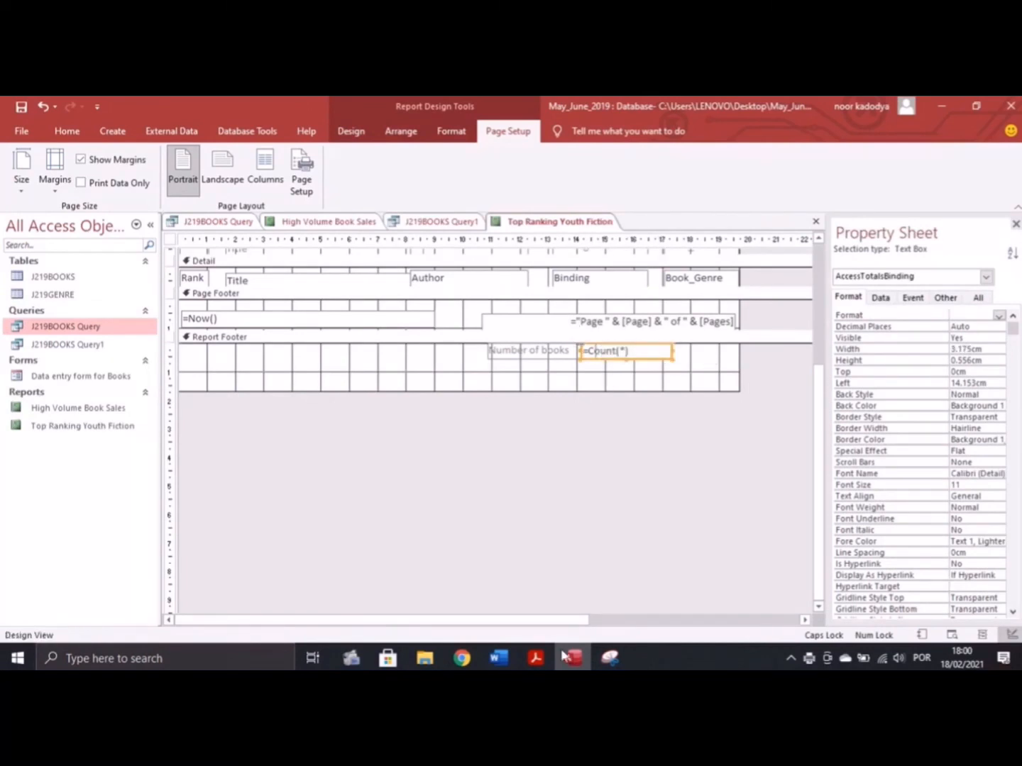
Snip a screenshot of the report footer showing =Count(*) for the Word evidence document
click(609, 659)
click(122, 303)
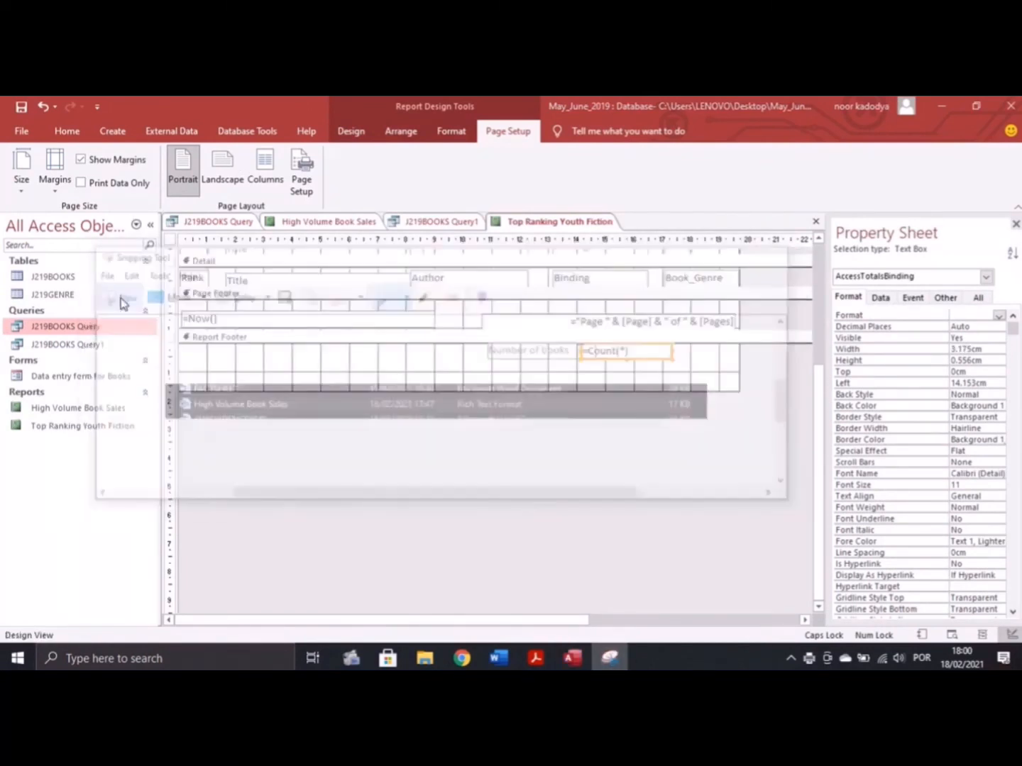
click(434, 276)
drag(344, 302, 733, 393)
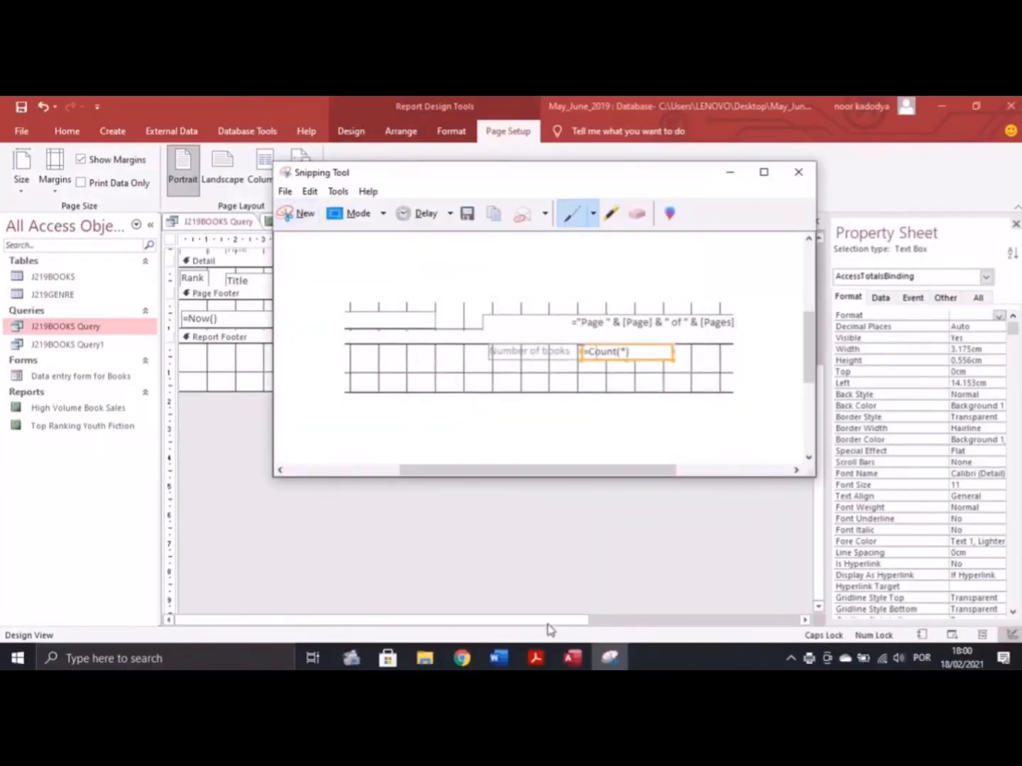
click(498, 658)
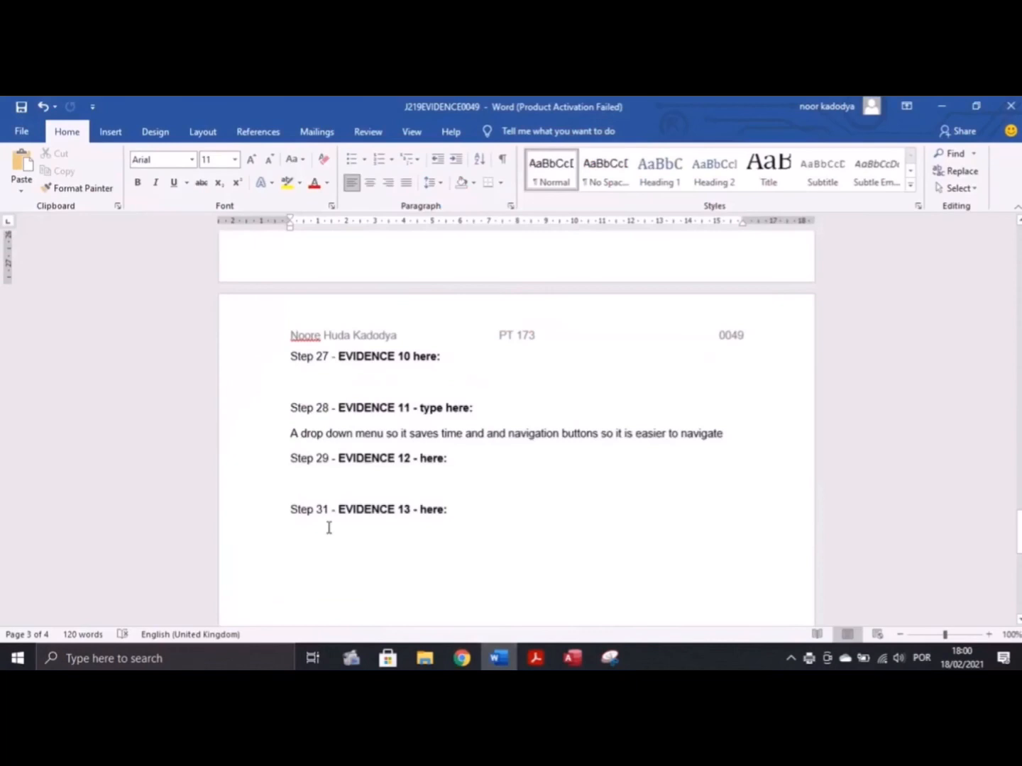
Paste the =Count(*) screenshot under Step 27 – Evidence 10, then undo the total-box widening and show Report View
click(308, 377)
key(ctrl+v)
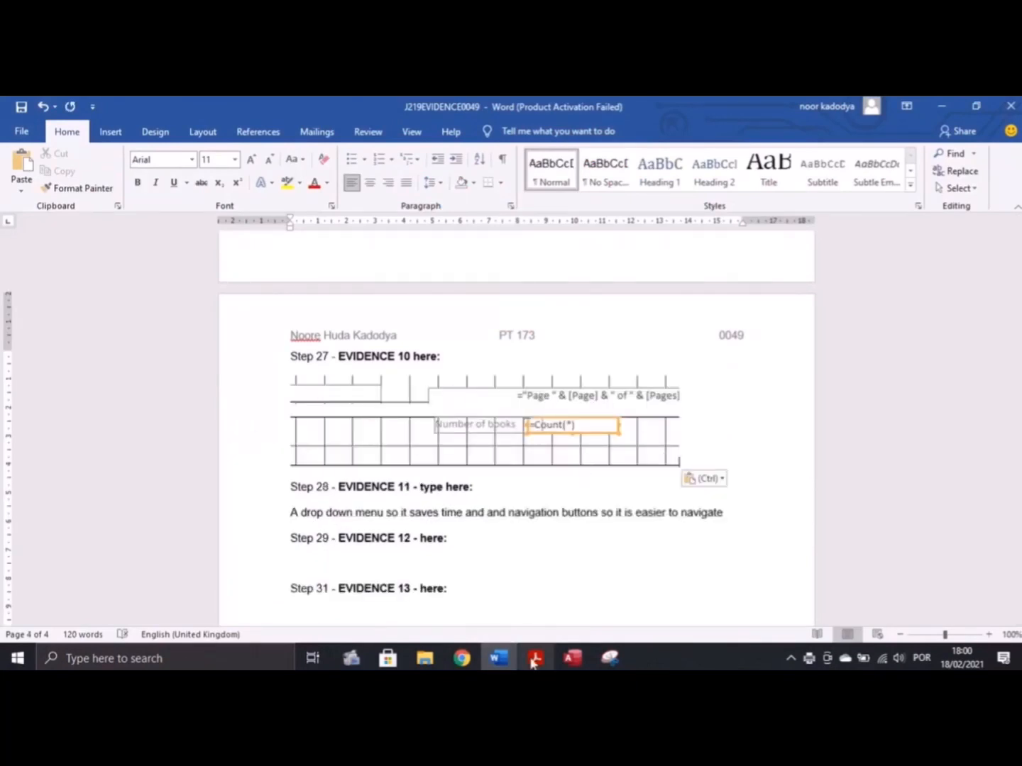
click(572, 659)
key(ctrl+z)
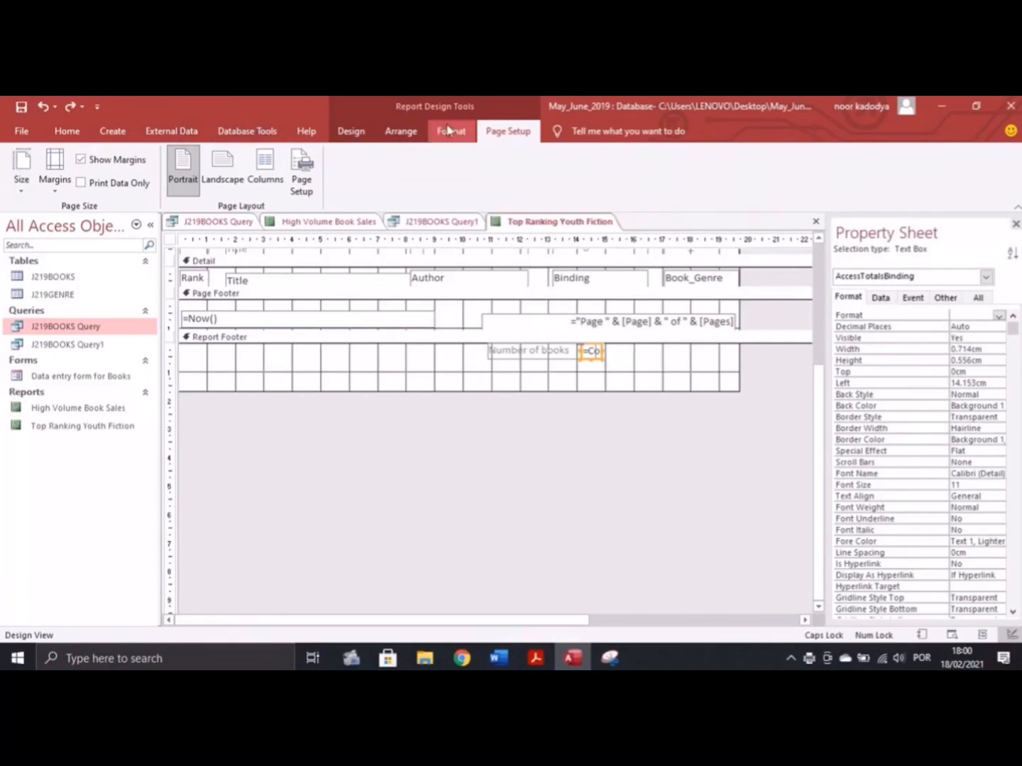
click(350, 131)
click(22, 183)
click(68, 216)
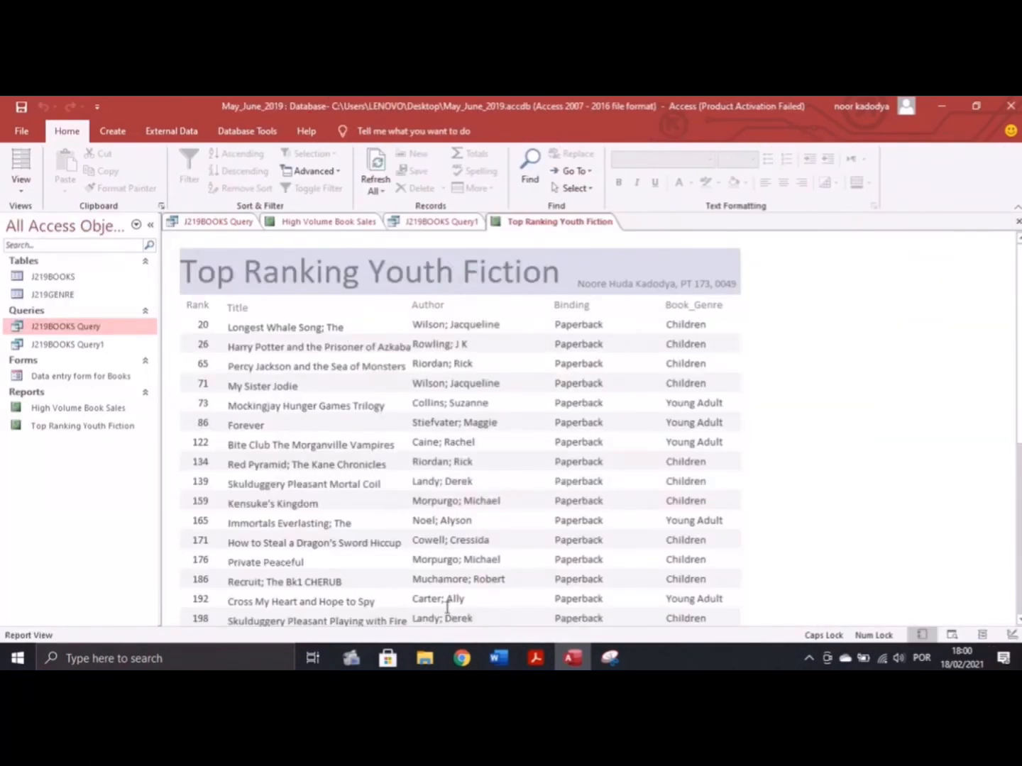
Check the Word evidence document and bring the exam PDF to page 10, Task 4 – Mail merge
click(535, 658)
scroll(310, 423, down, 3)
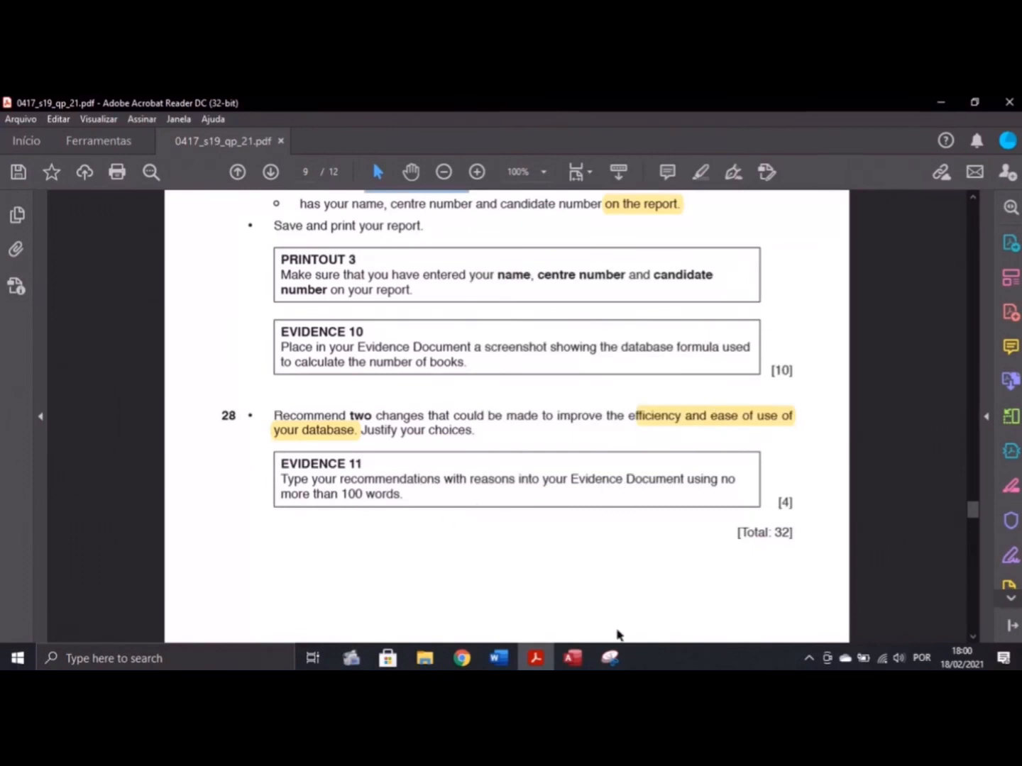
click(500, 657)
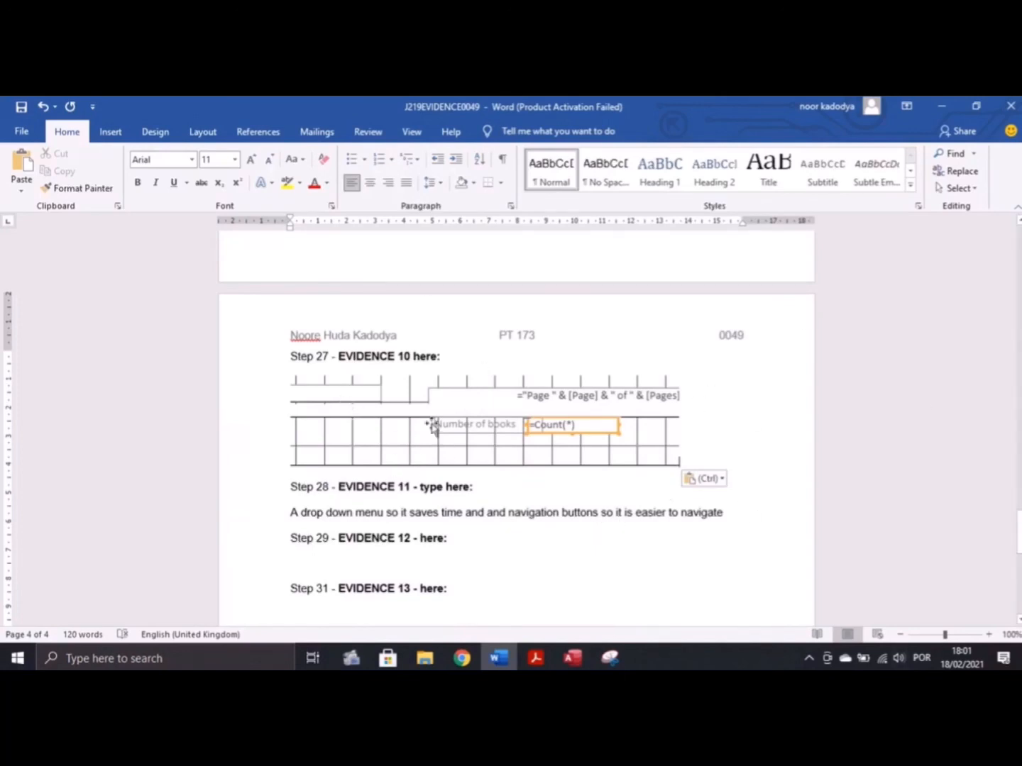
click(545, 651)
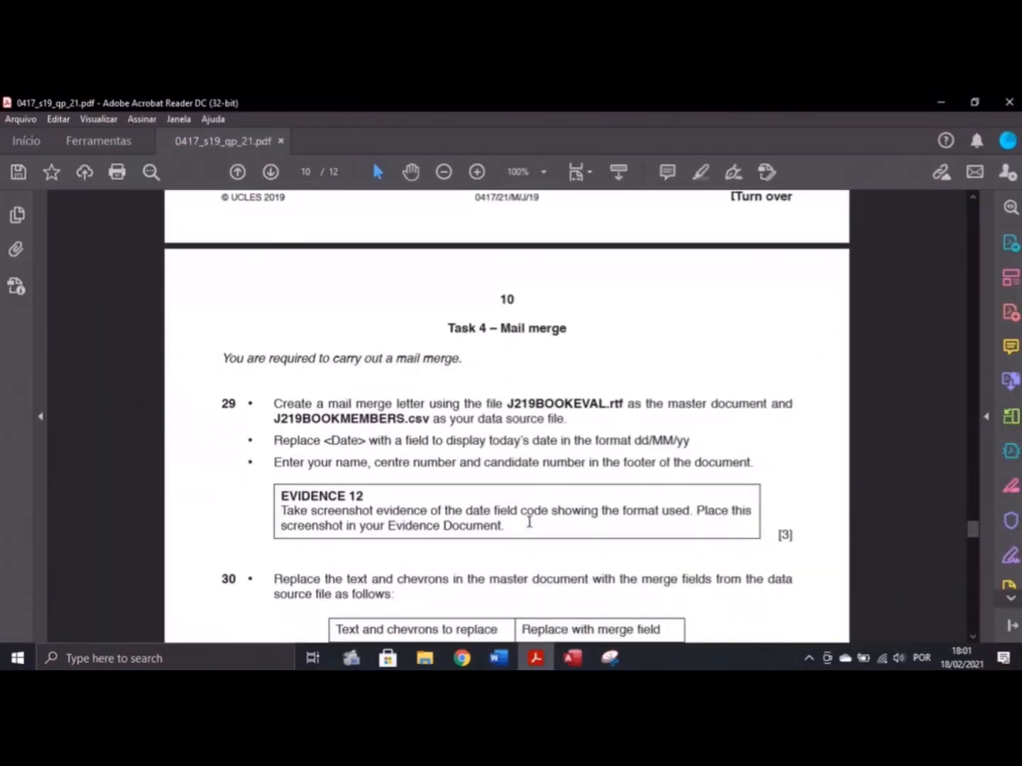